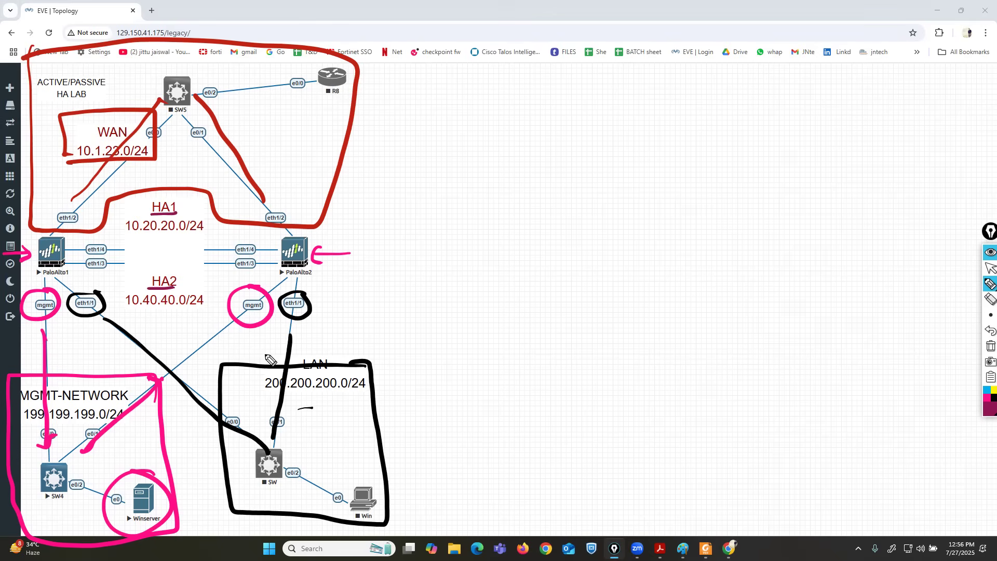
Trace the HA1 and HA2 links with pen strokes, then erase all annotations and return to the select arrow.
drag(265, 350, 272, 348)
drag(108, 242, 146, 211)
drag(237, 240, 189, 211)
drag(108, 269, 149, 281)
drag(236, 268, 187, 285)
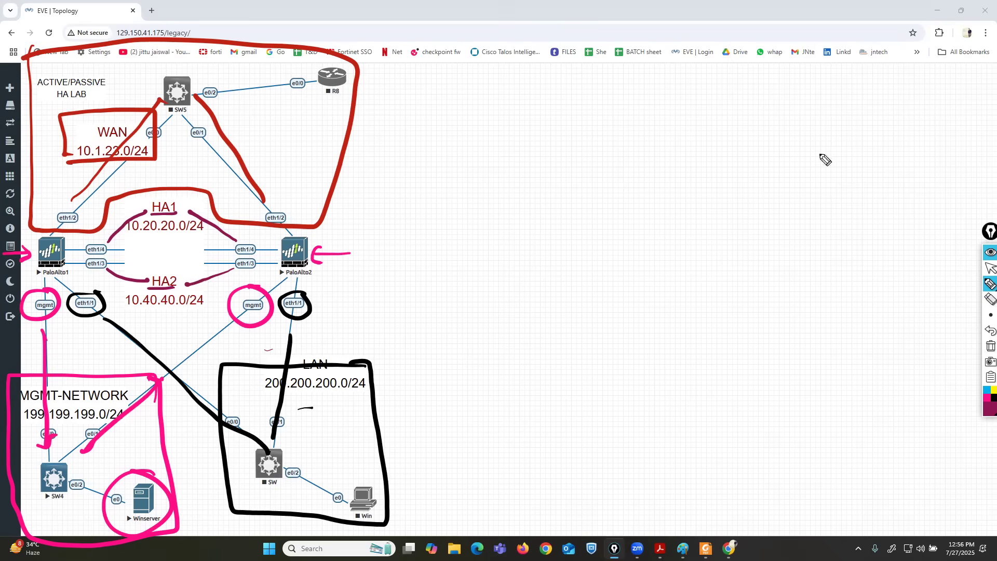
click(990, 346)
click(989, 269)
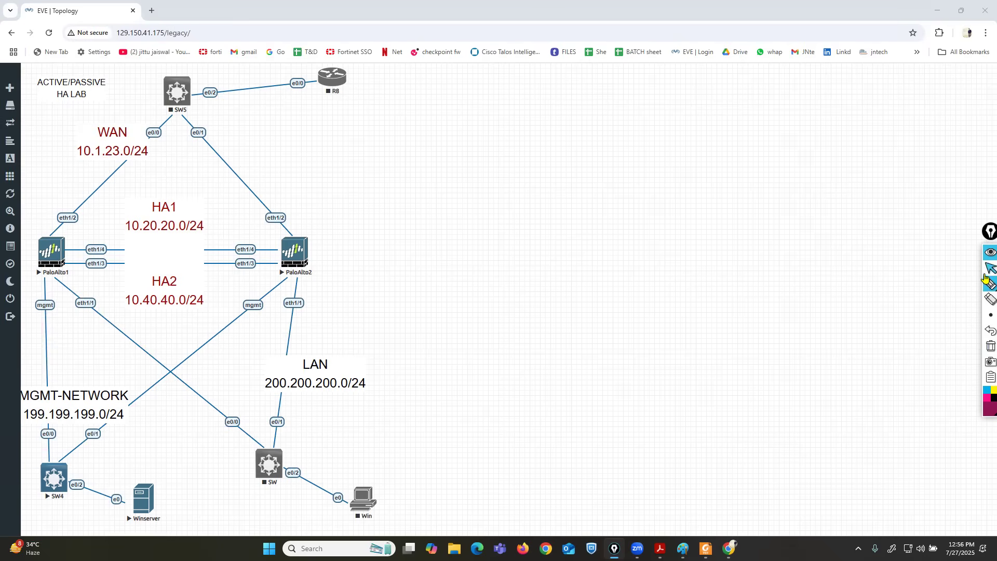
Launch the PaloAlto1 console and move its window to the right.
mouse_move(1, 294)
click(45, 252)
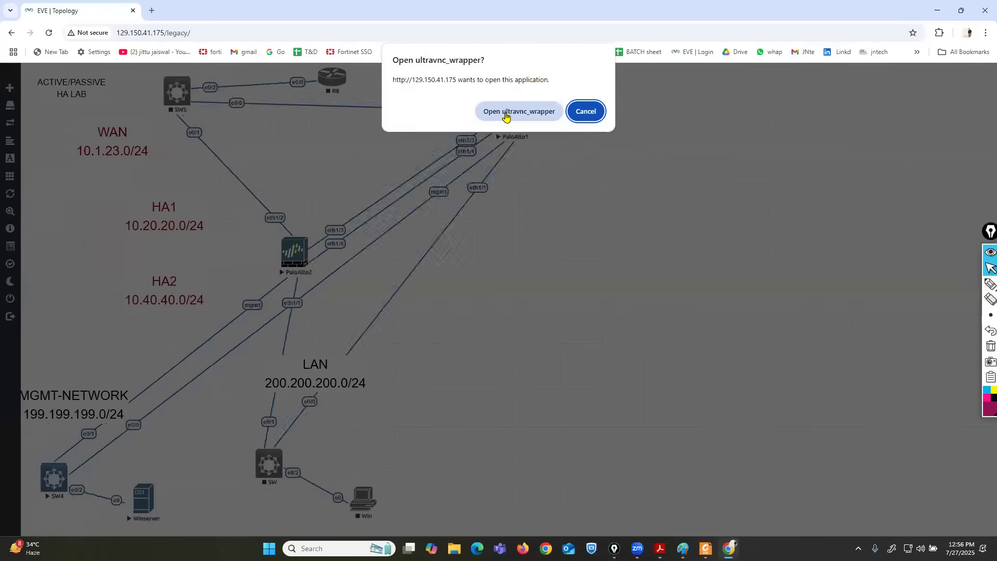
click(503, 114)
click(664, 284)
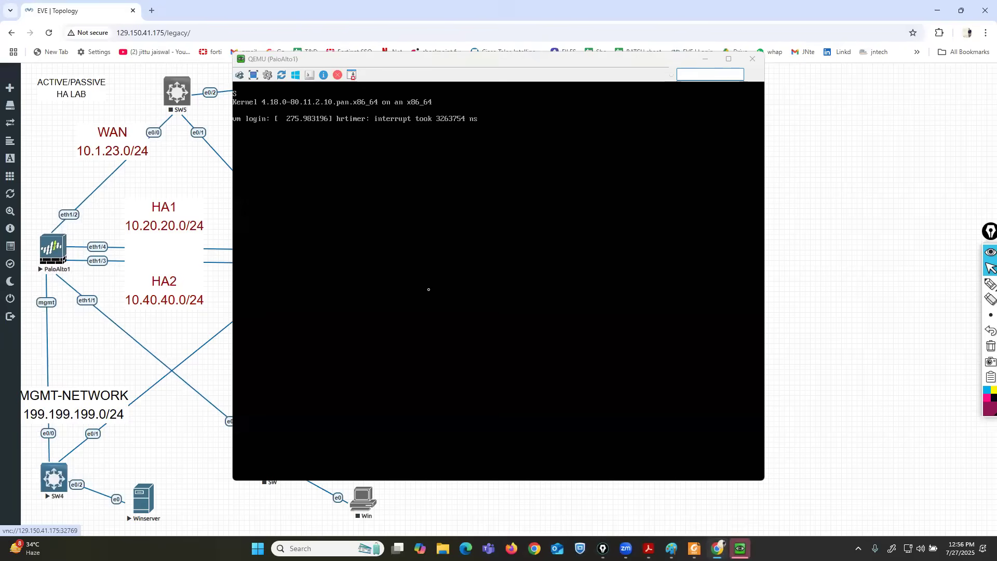
click(428, 290)
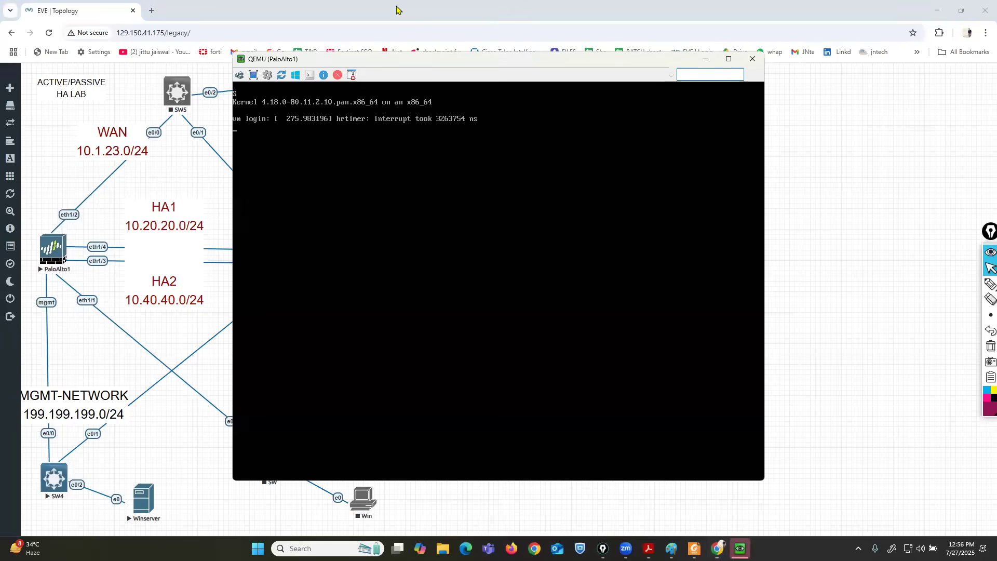
drag(501, 57, 634, 53)
Log in to PaloAlto1 as admin and replace the default password.
key(Return)
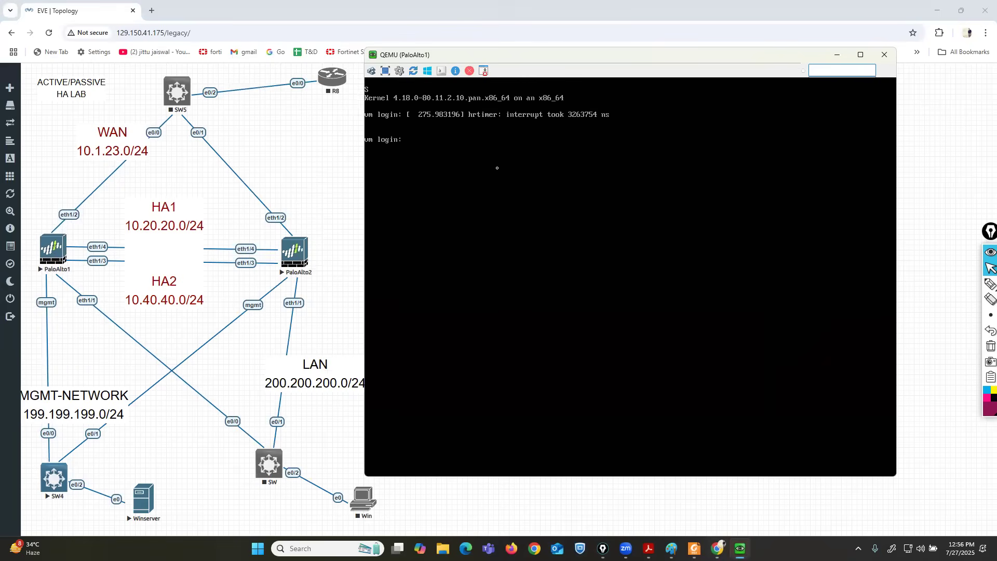
key(BackSpace)
text(admin)
key(Return)
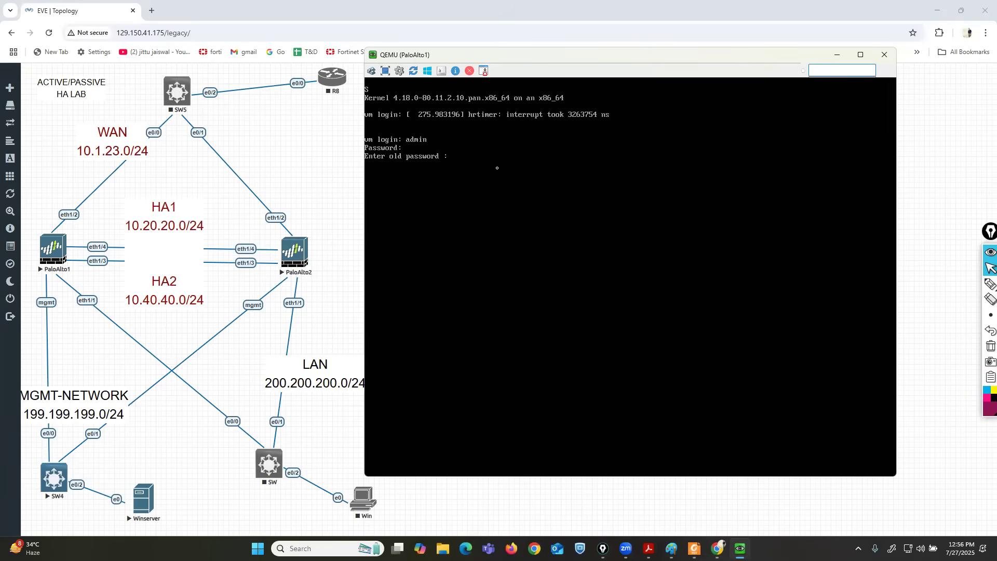
key(Return)
key(Return)
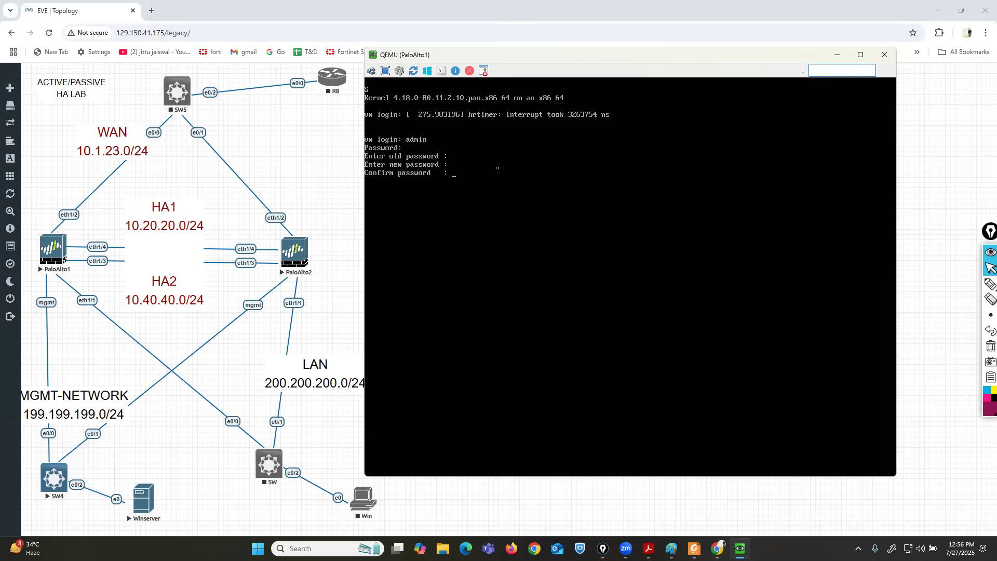
key(Return)
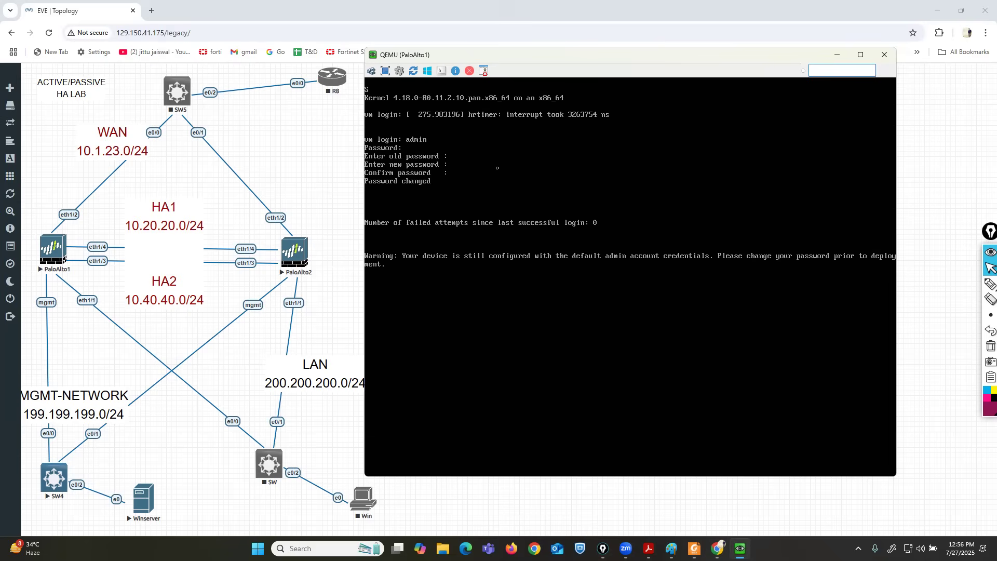
key(Return)
key(Return)
In configure mode, set a static management IP 199.199.199.1 with netmask 255.255.255.0.
key(Return)
text(configure)
key(Return)
text(set)
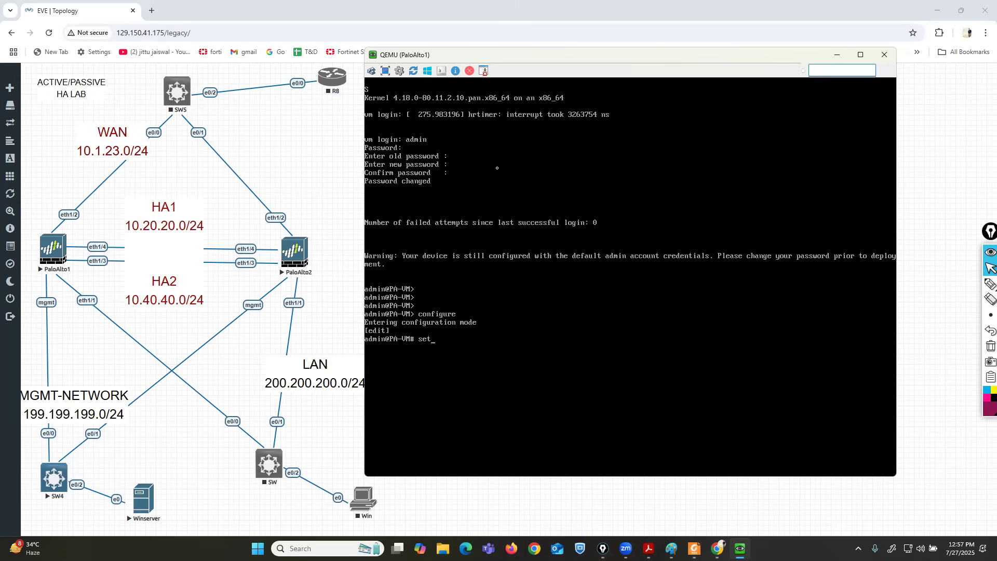
text( deviceconfig system type static)
key(Return)
text(set deviceconfig)
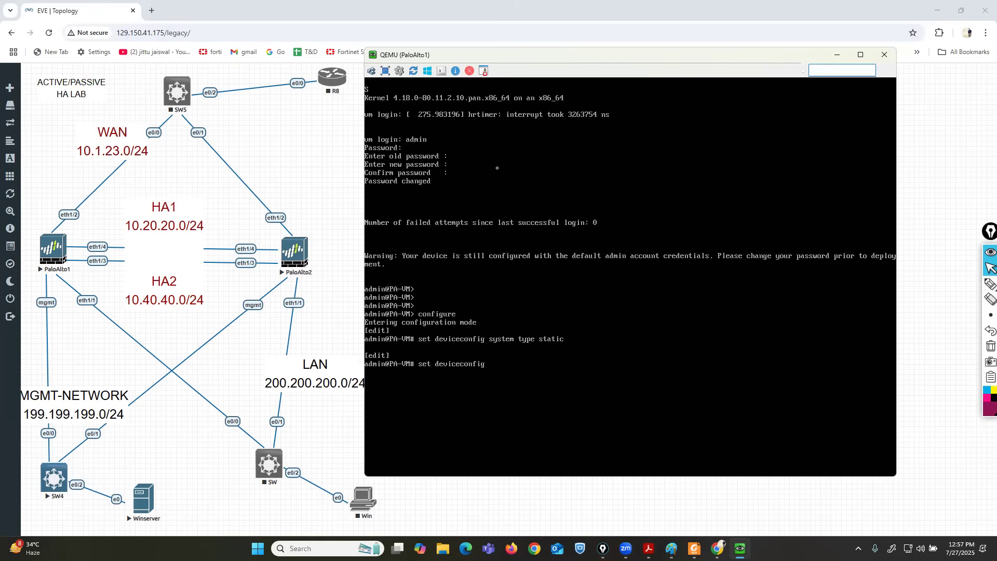
text( system ip)
key(Tab)
text(199)
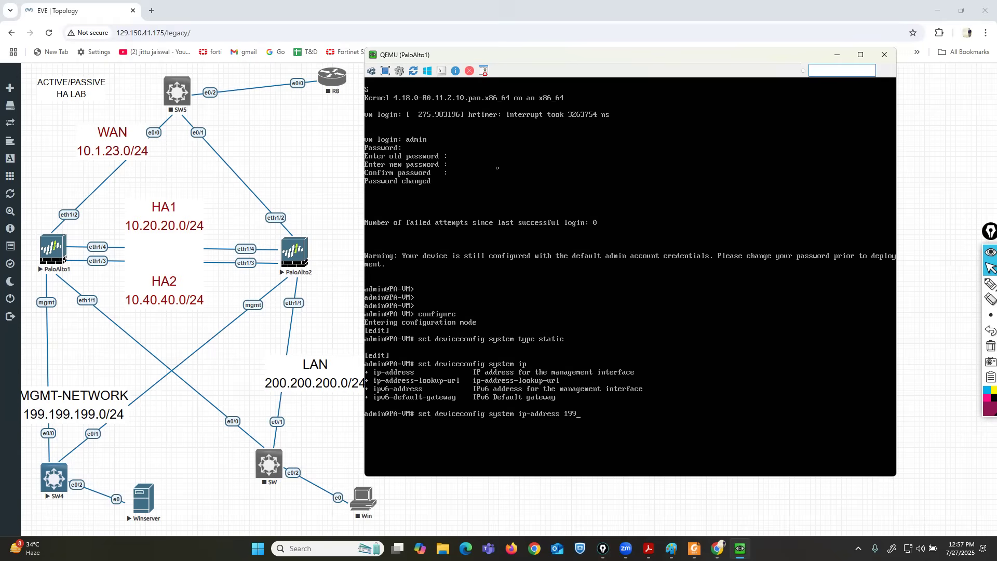
text(.199.199.1 netmask 255.255.255.0)
key(Return)
Commit the PaloAlto1 configuration and move its console aside.
text(cp,)
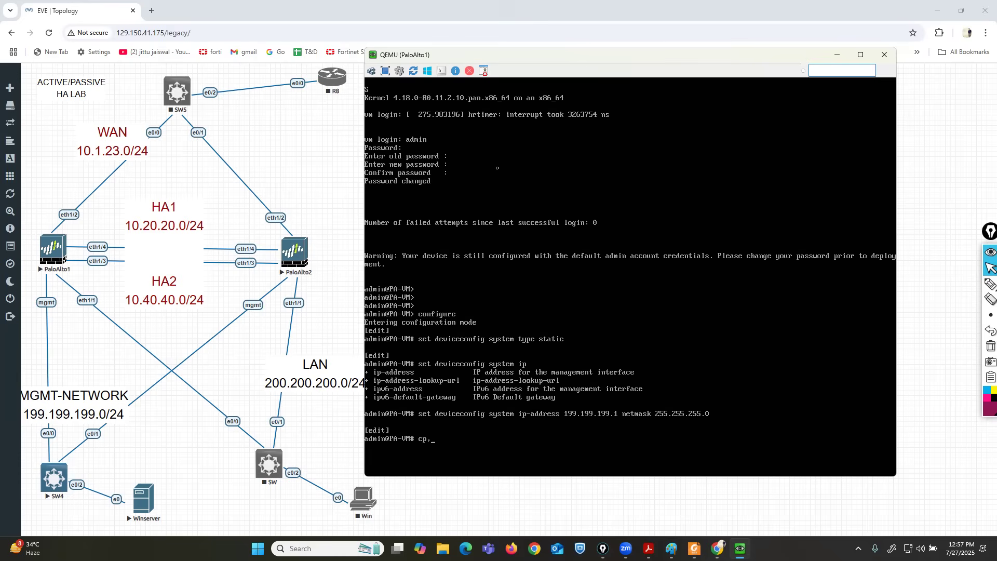
key(BackSpace)
key(BackSpace)
key(BackSpace)
text(commit)
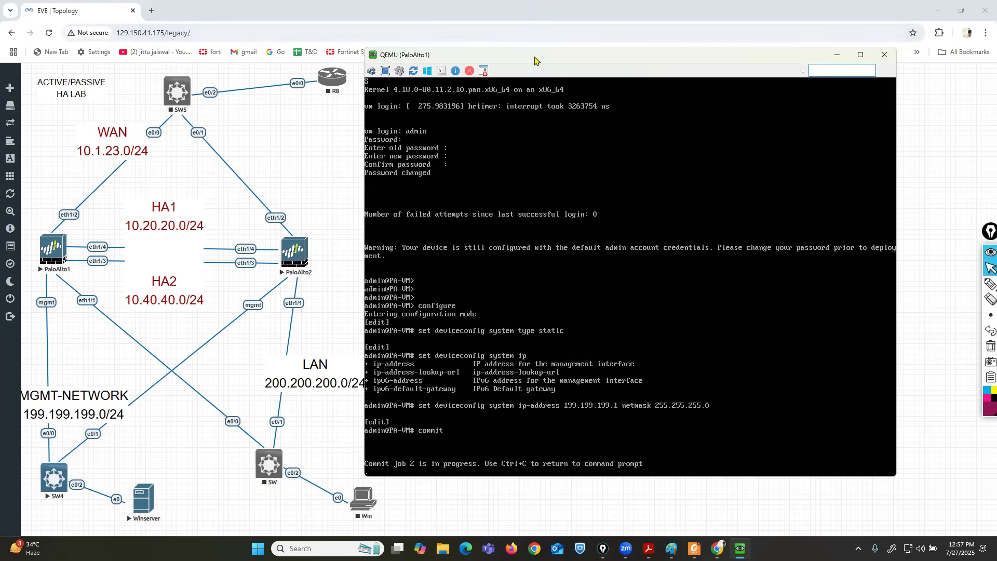
drag(530, 55, 596, 44)
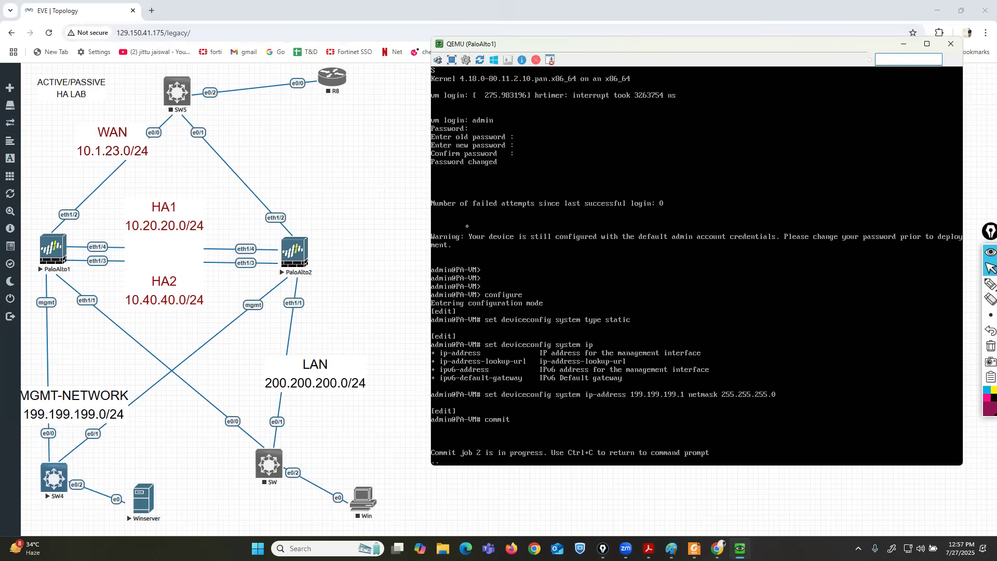
Launch the PaloAlto2 console and arrange both firewall consoles side by side.
click(295, 251)
click(502, 117)
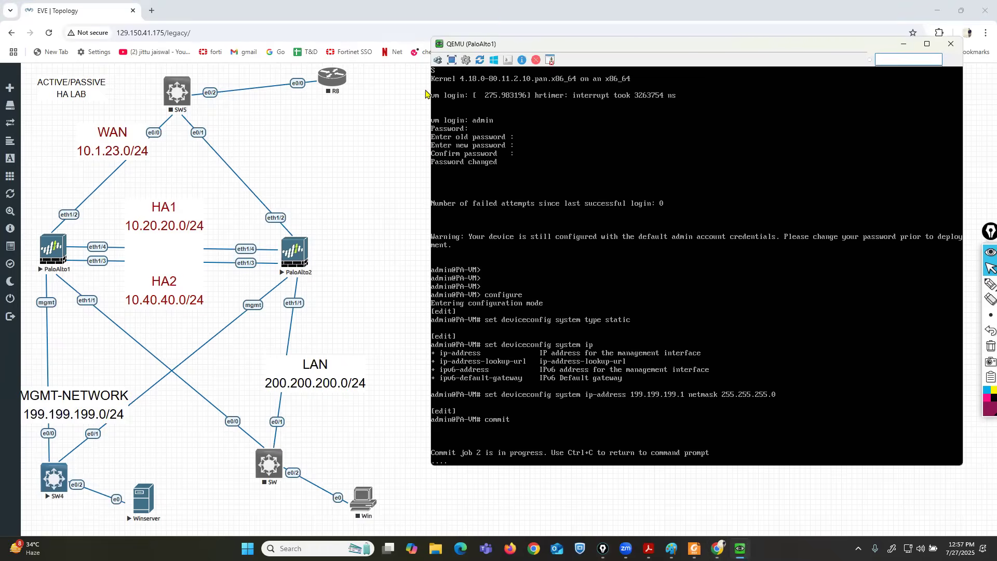
drag(400, 64, 640, 80)
drag(464, 46, 389, 20)
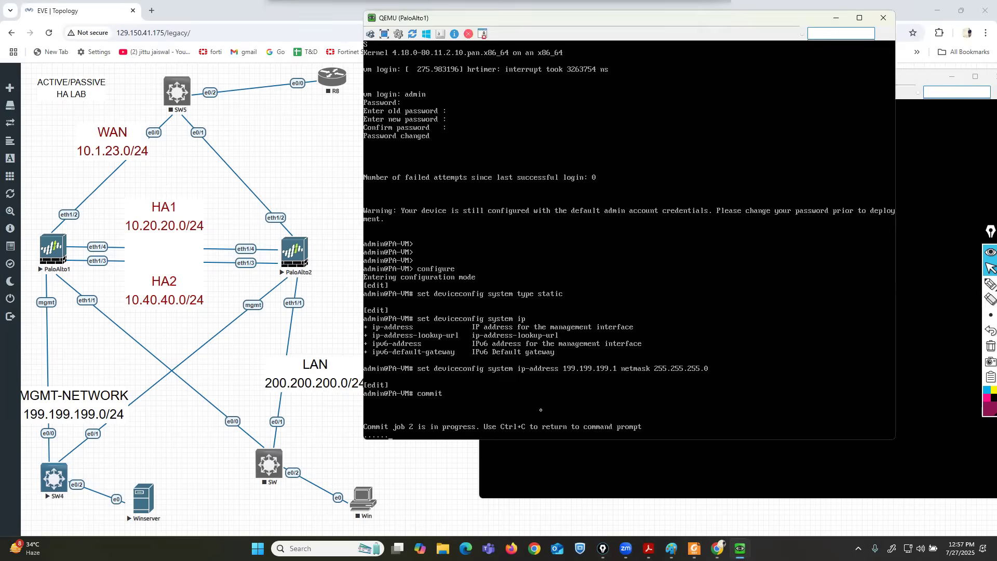
click(599, 357)
Log in to PaloAlto2 as admin and replace the default password.
key(Return)
text(admin)
key(Return)
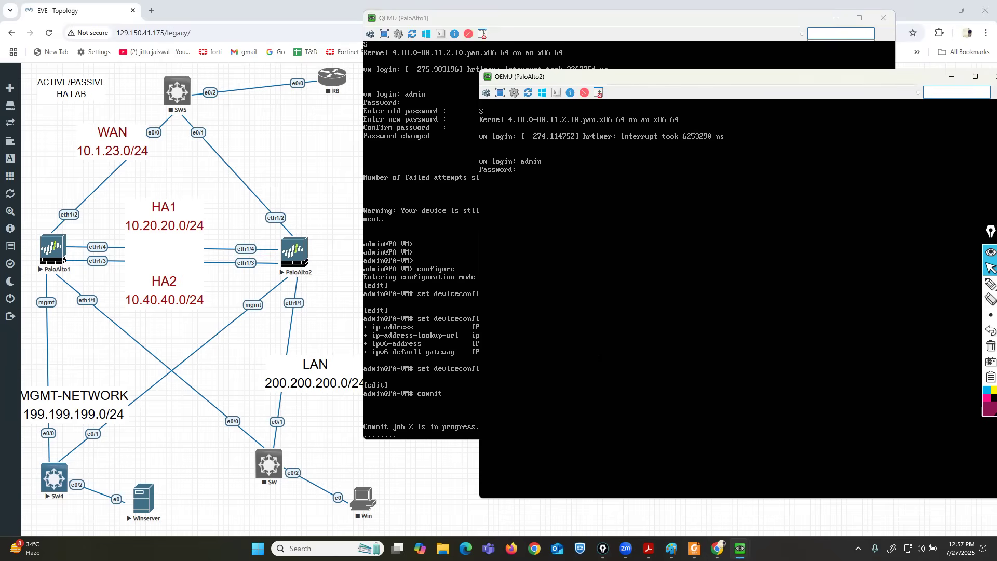
key(Return)
key(Return)
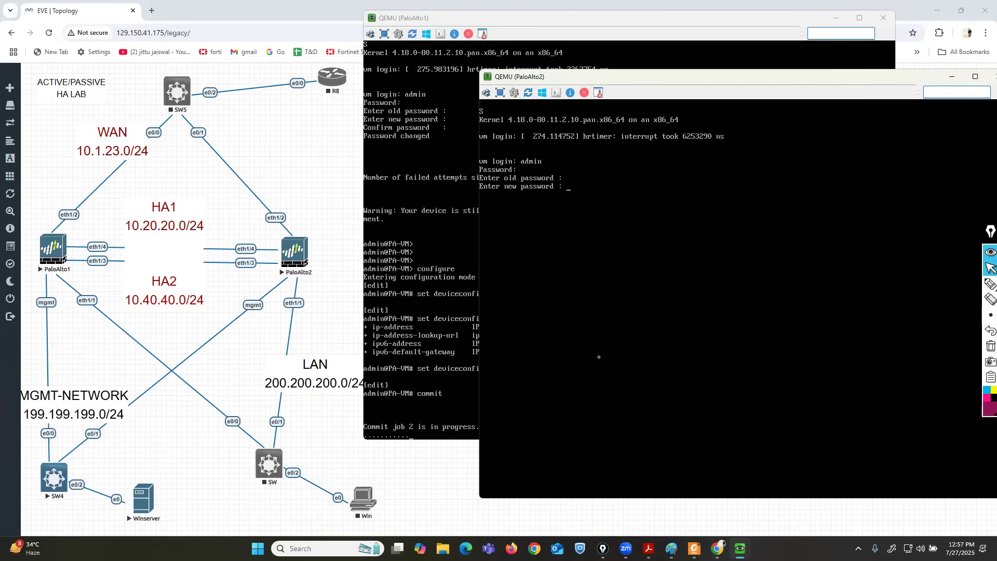
key(Return)
key(Return)
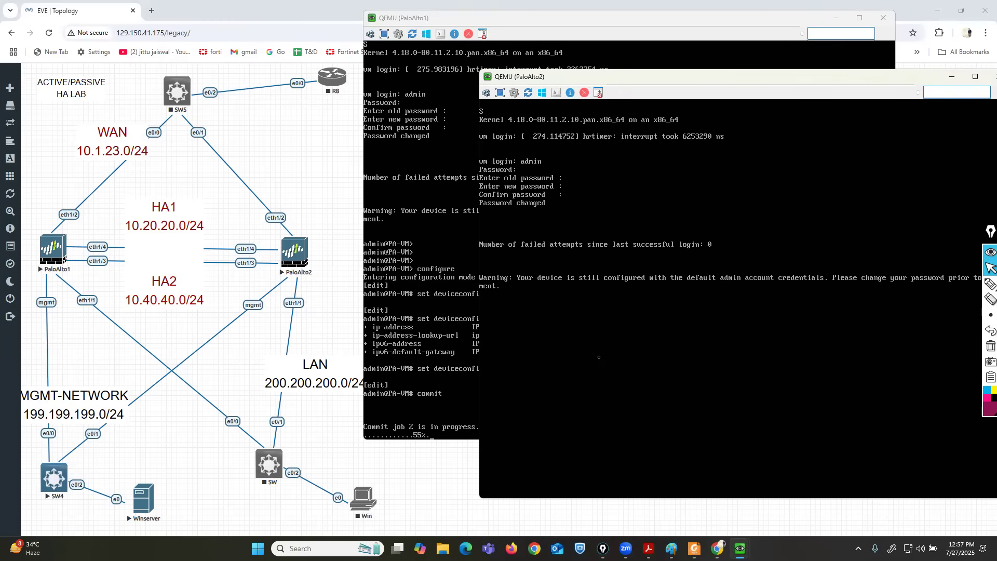
Enter configuration mode and set the management address type to static.
key(Return)
key(Return)
text(con)
key(Tab)
key(Return)
text(se)
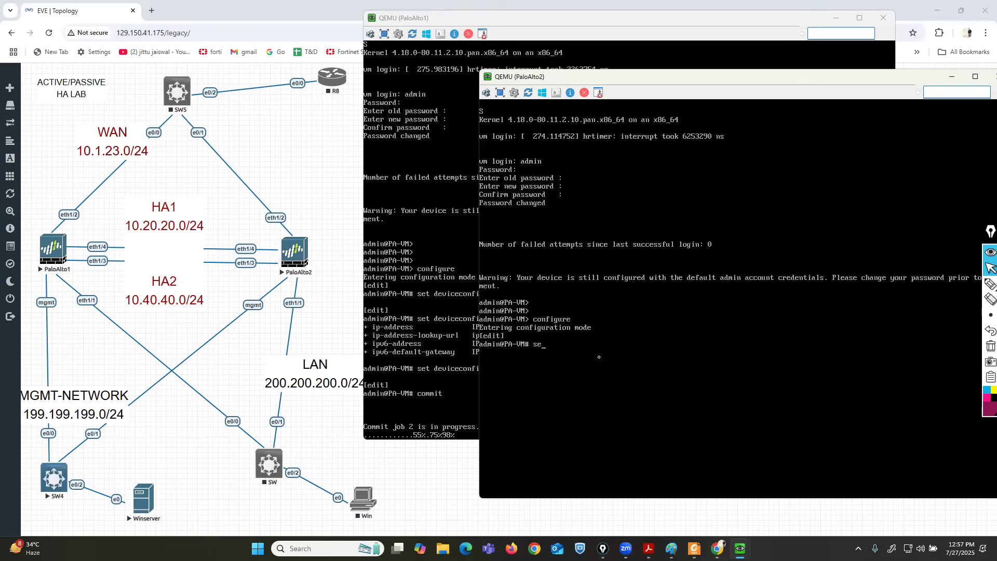
text(t deviceconfig system ip)
key(question)
text(type static)
key(Return)
Set management ip-address 199.199.199.5 netmask 255.255.255.0, commit, and check PaloAlto1's commit result.
text(set sd)
key(BackSpace)
text(device)
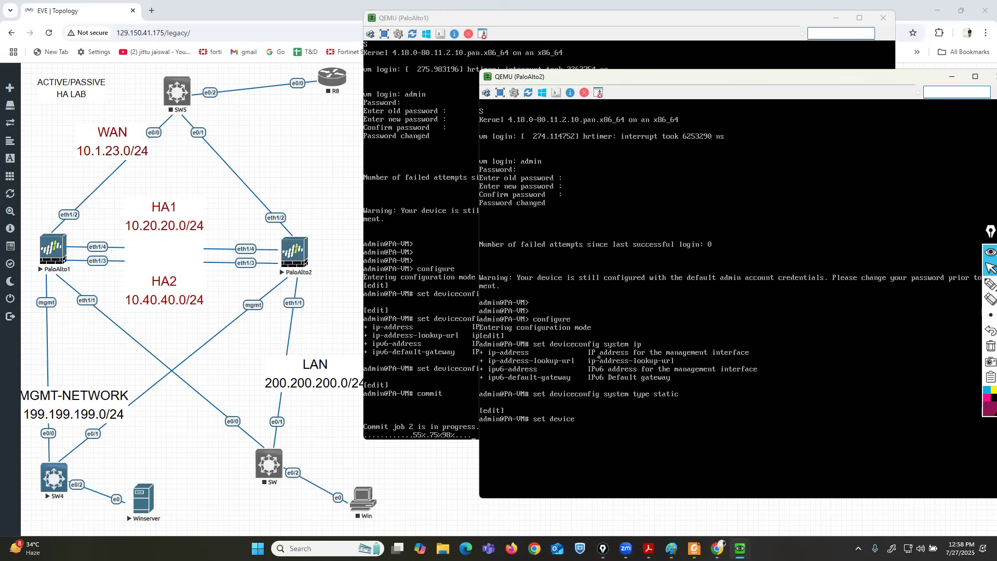
text(config system ip)
key(Tab)
text(-address 199.199.199.)
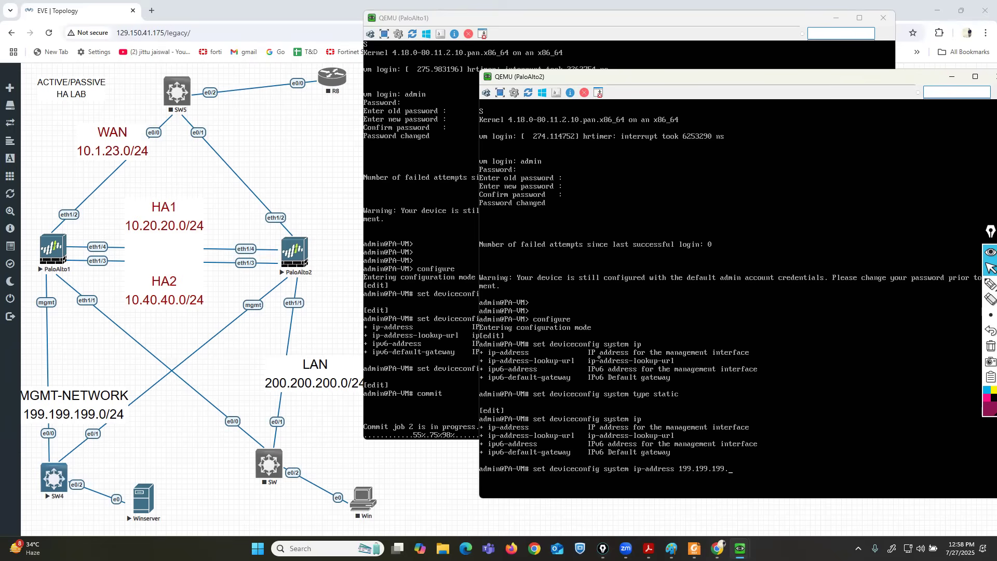
text(5 netmask 255.255.255.0)
key(Return)
text(commit)
key(Return)
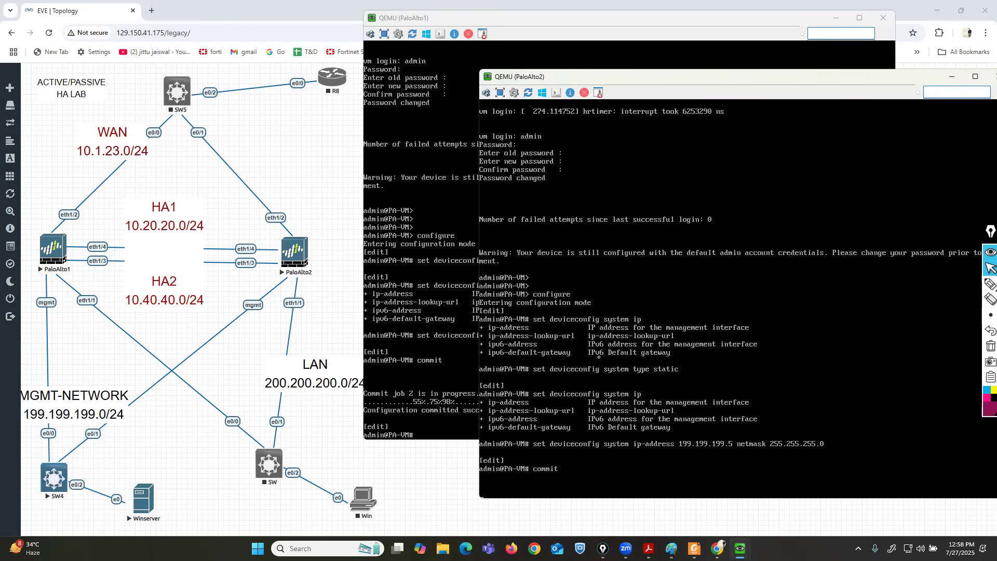
click(429, 375)
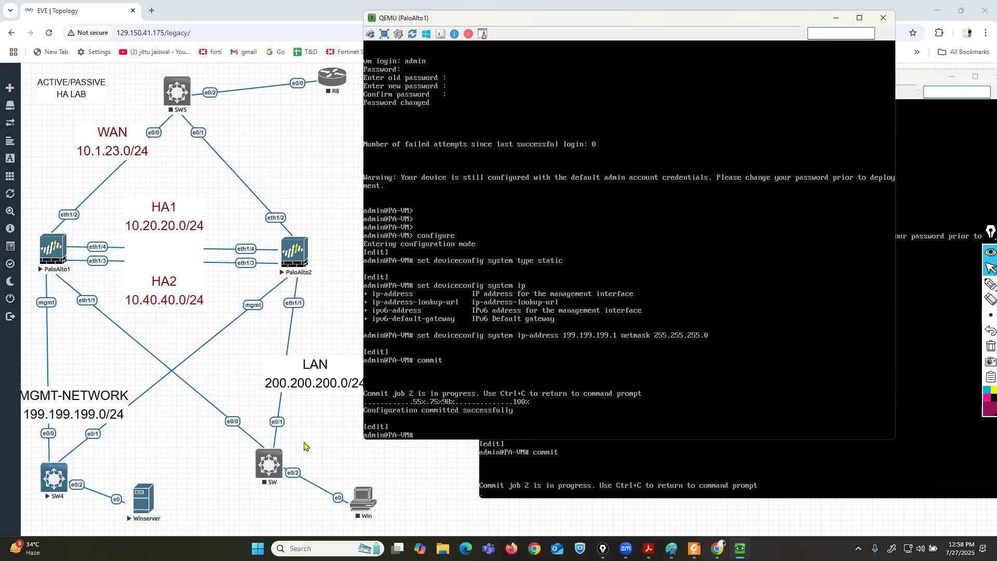
Launch the Winserver console, move it aside, and nudge the LAN label down-left.
click(138, 514)
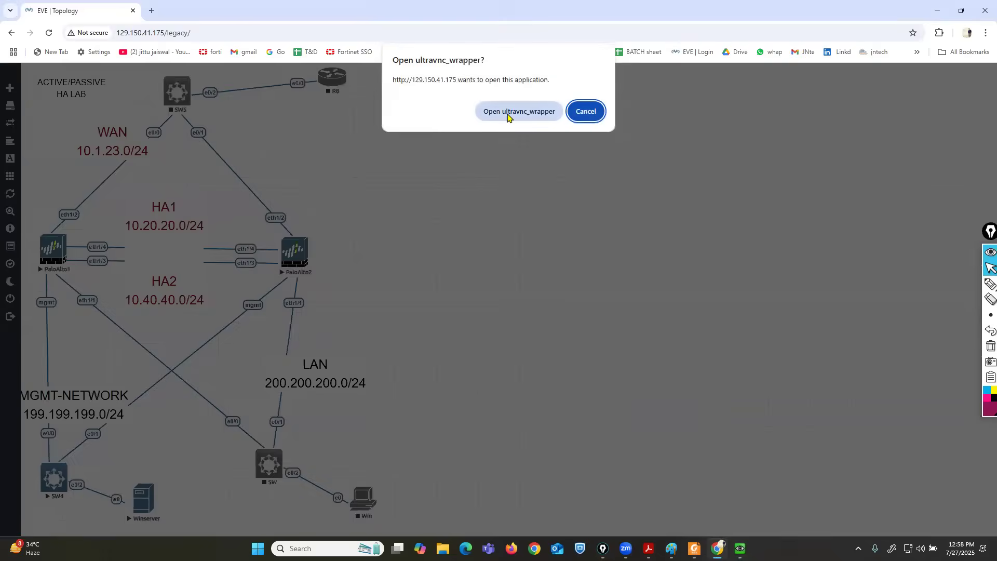
click(507, 109)
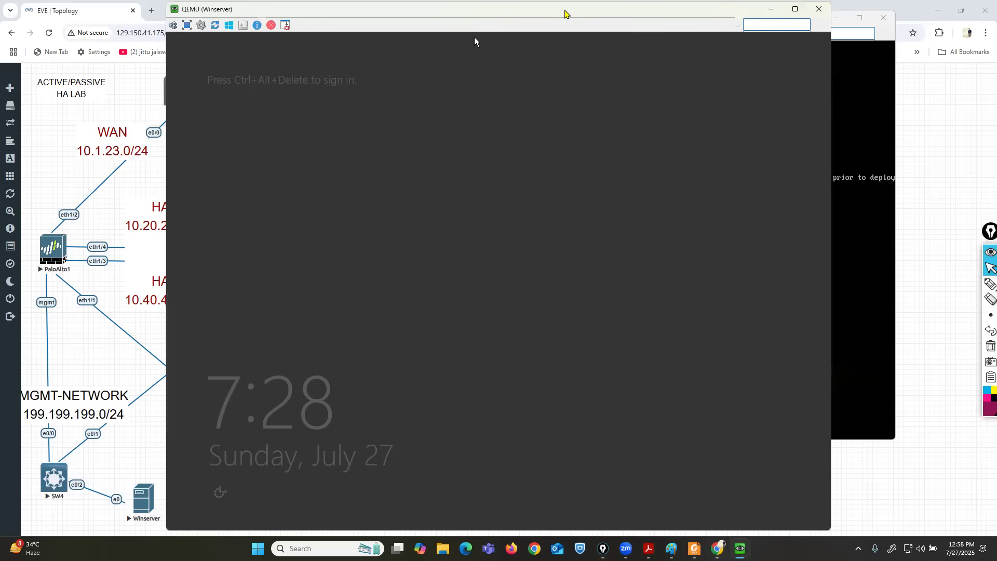
drag(565, 13, 717, 18)
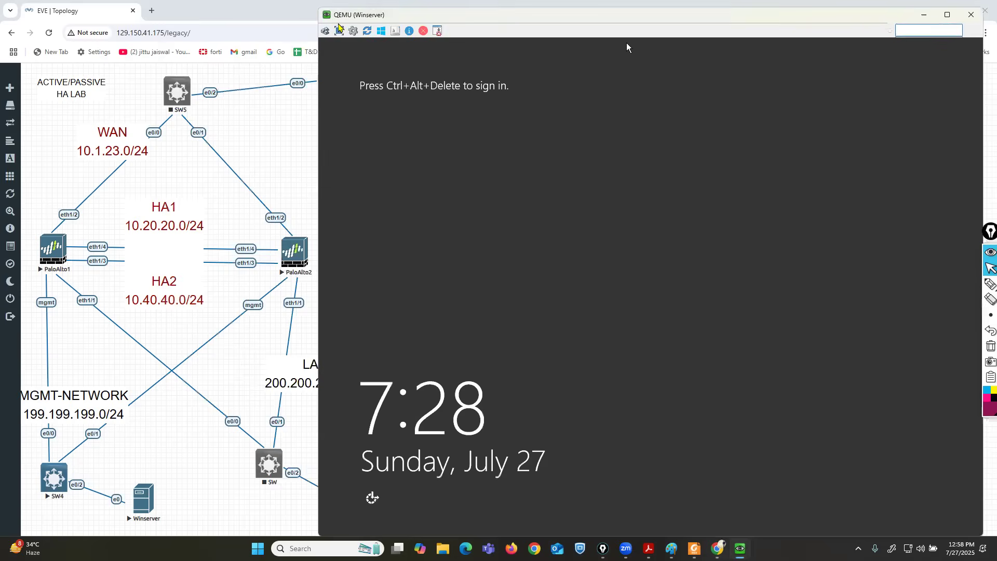
click(325, 31)
click(213, 351)
drag(320, 375, 292, 389)
Sign in to Windows Server with the Administrator password.
key(alt+Tab)
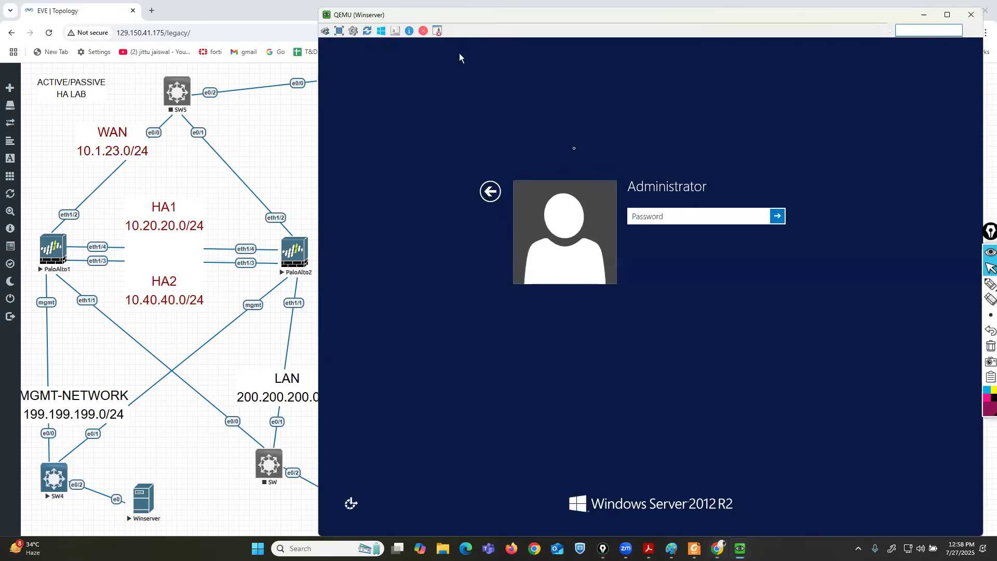
key(Caps_Lock)
text(•)
key(Caps_Lock)
text(••••••)
key(Return)
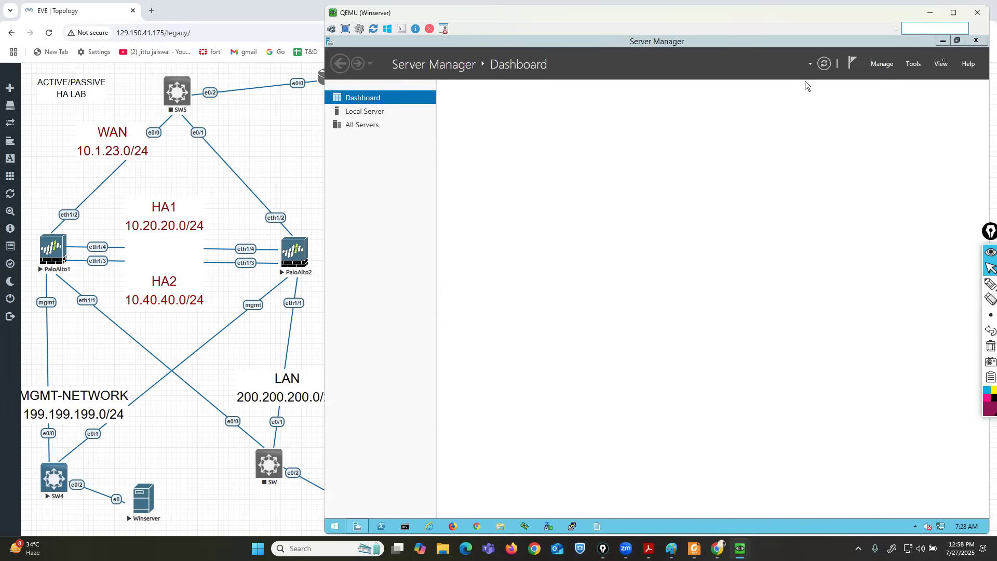
Close Server Manager, run ipconfig to confirm 199.199.199.14, and return to Chrome.
click(974, 40)
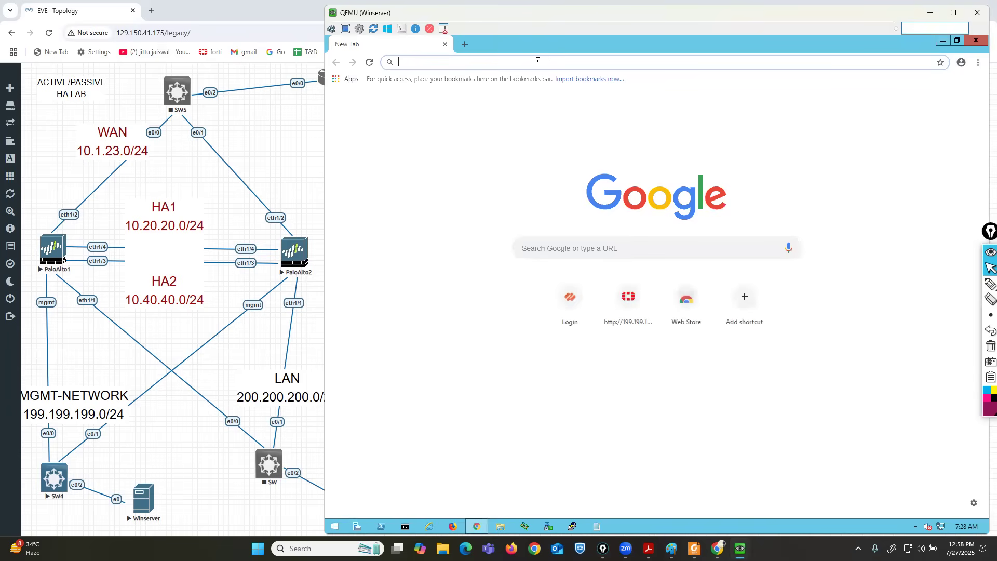
click(404, 525)
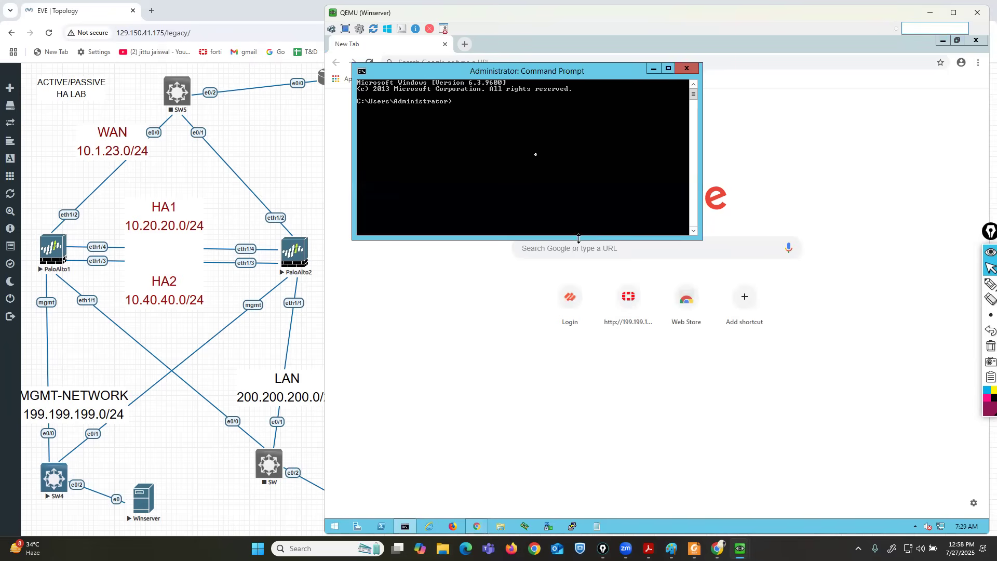
text(ipconfig)
key(Return)
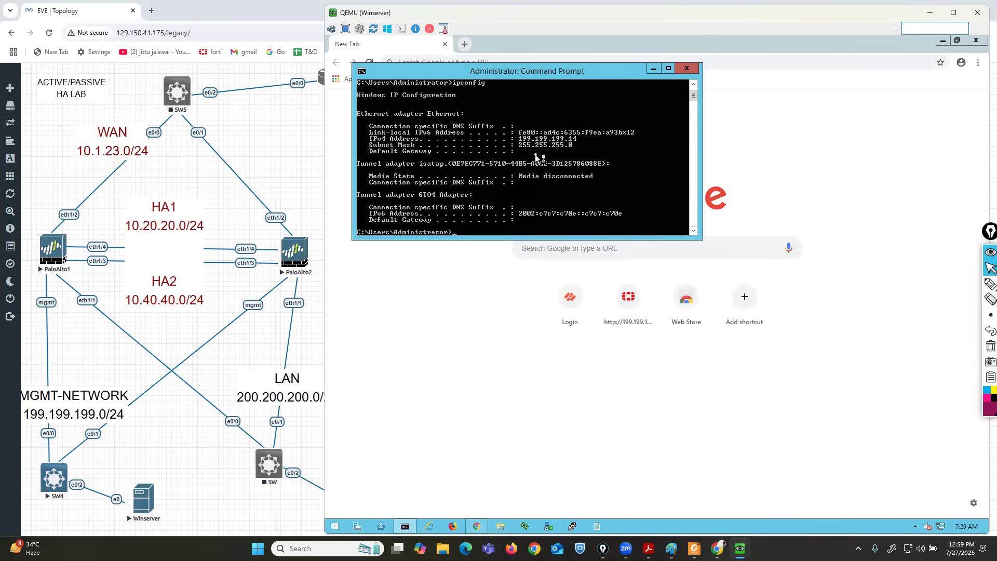
click(445, 286)
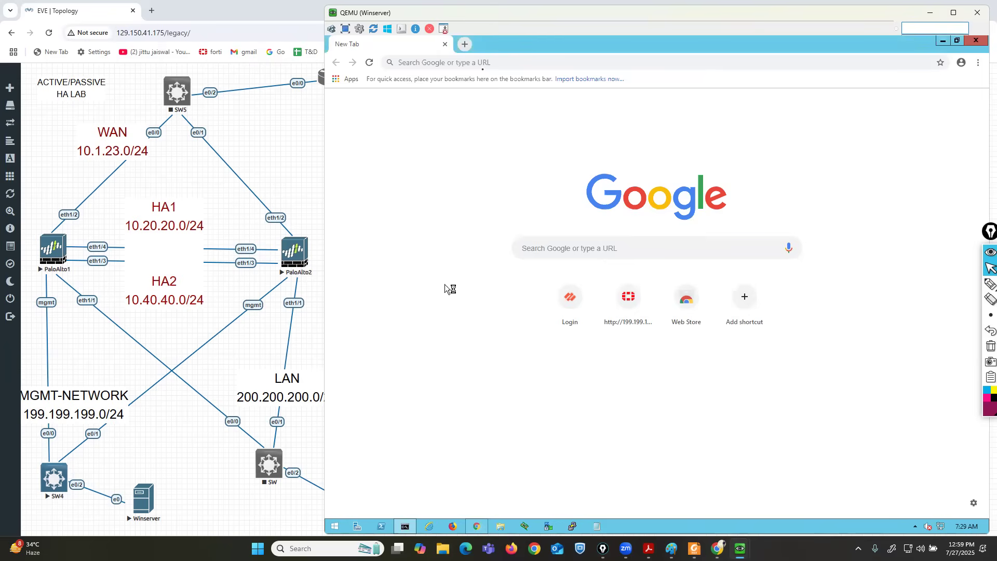
click(459, 62)
text(199.199.199.5)
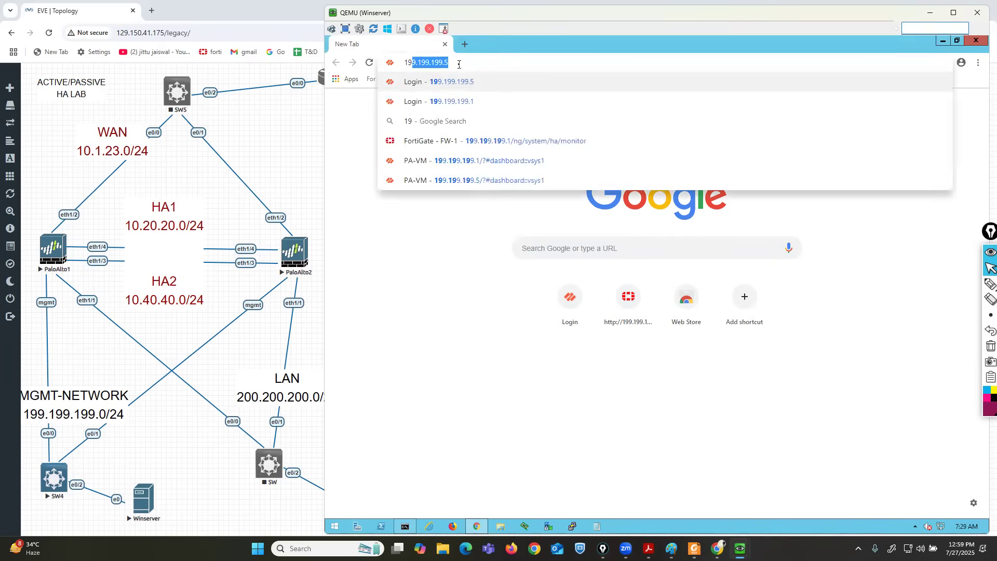
key(Down)
key(Return)
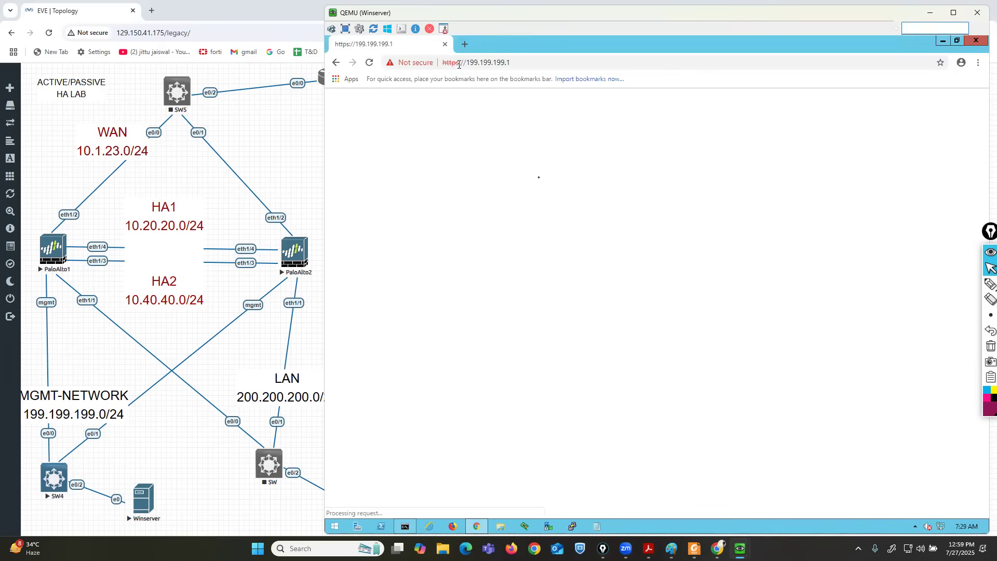
click(524, 362)
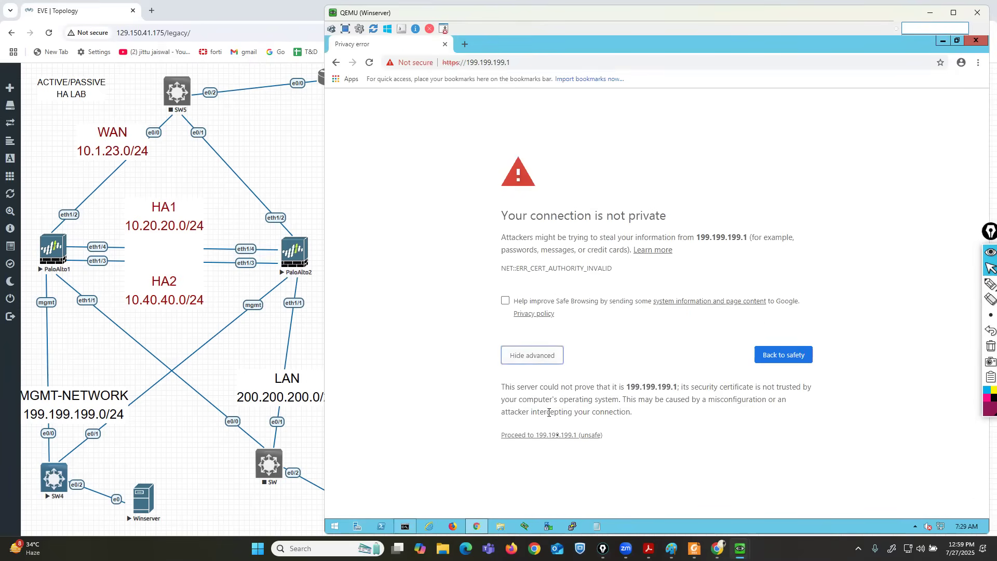
click(554, 435)
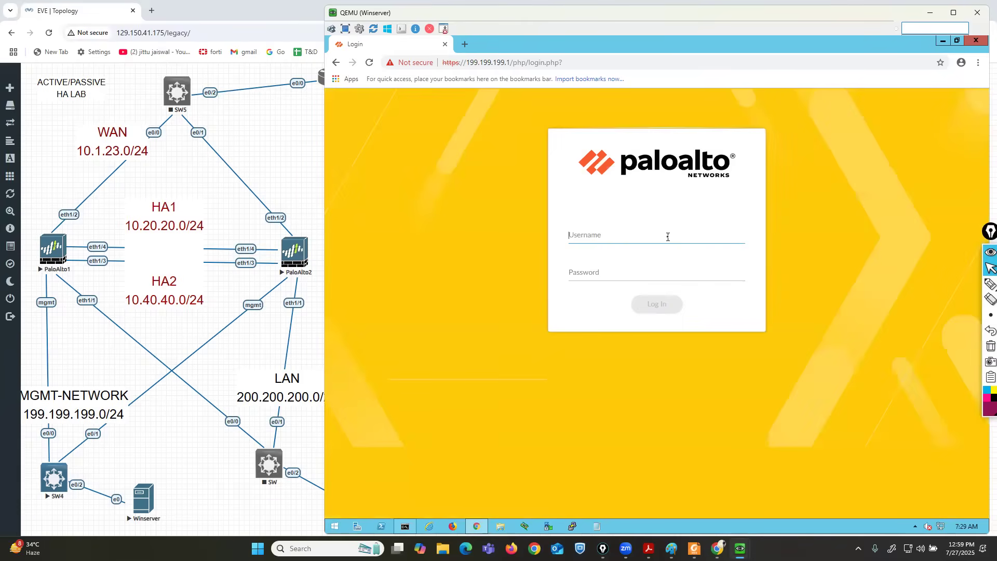
text(admin)
key(Tab)
text(admin)
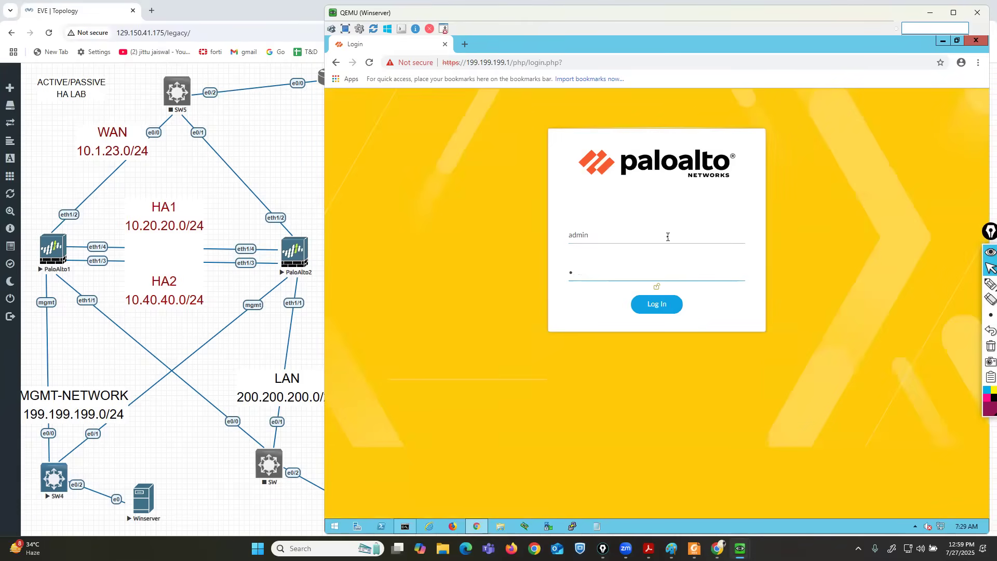
text(123)
key(Return)
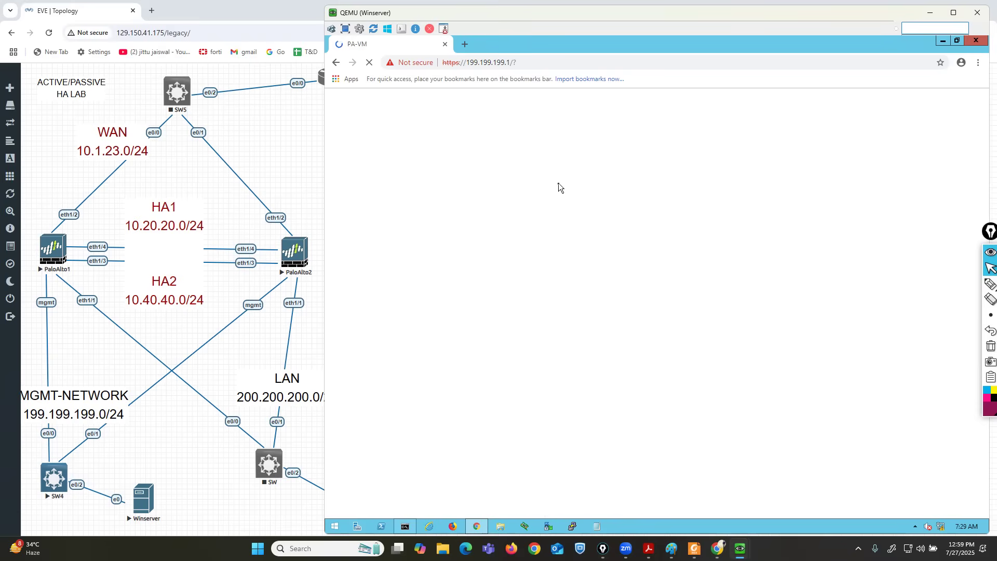
click(465, 43)
text(1)
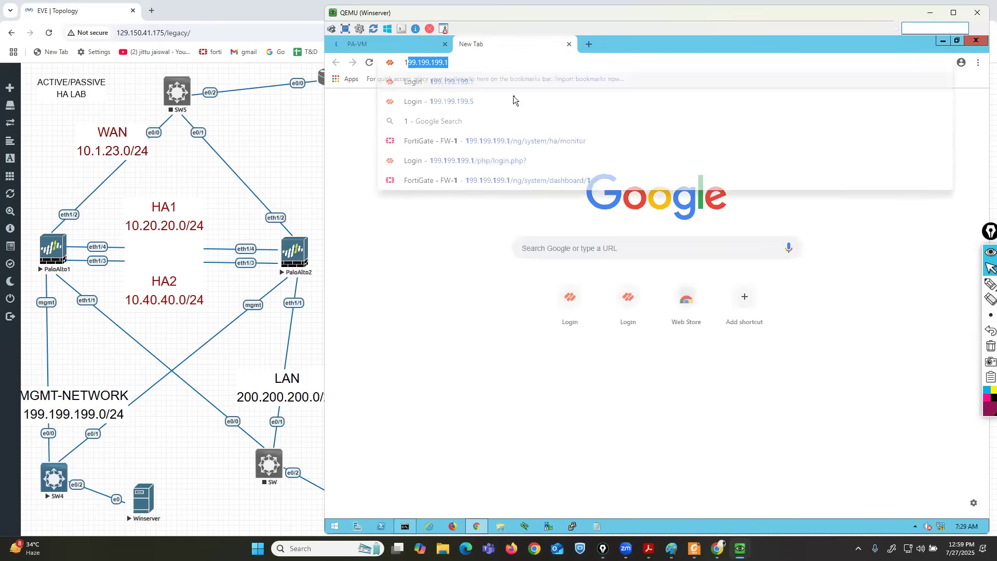
click(513, 99)
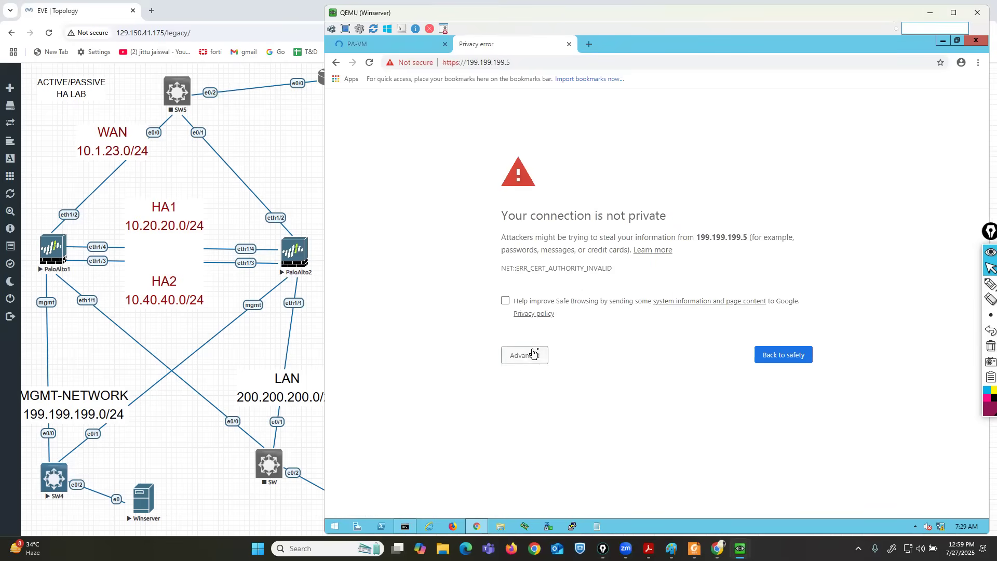
click(532, 353)
click(558, 436)
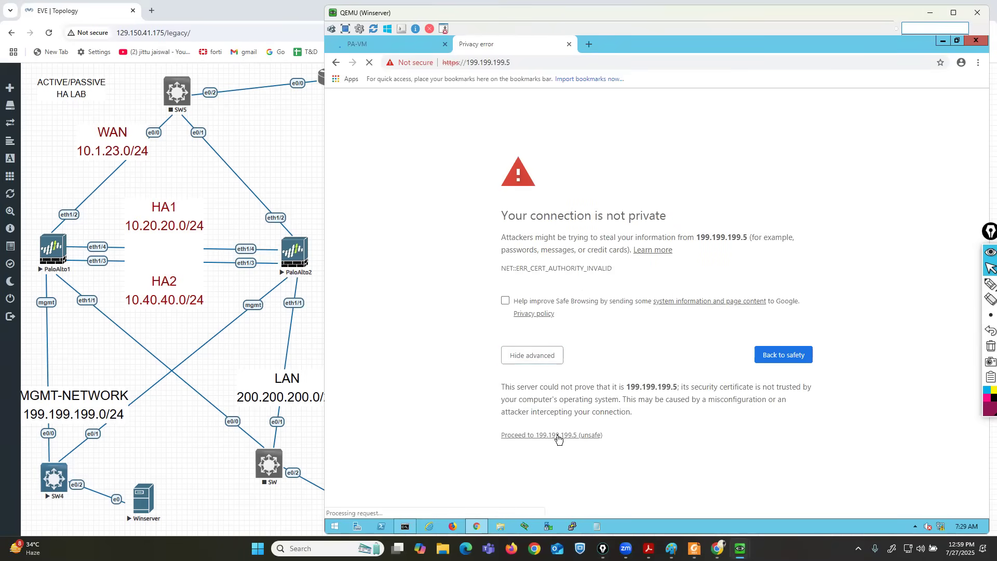
click(382, 43)
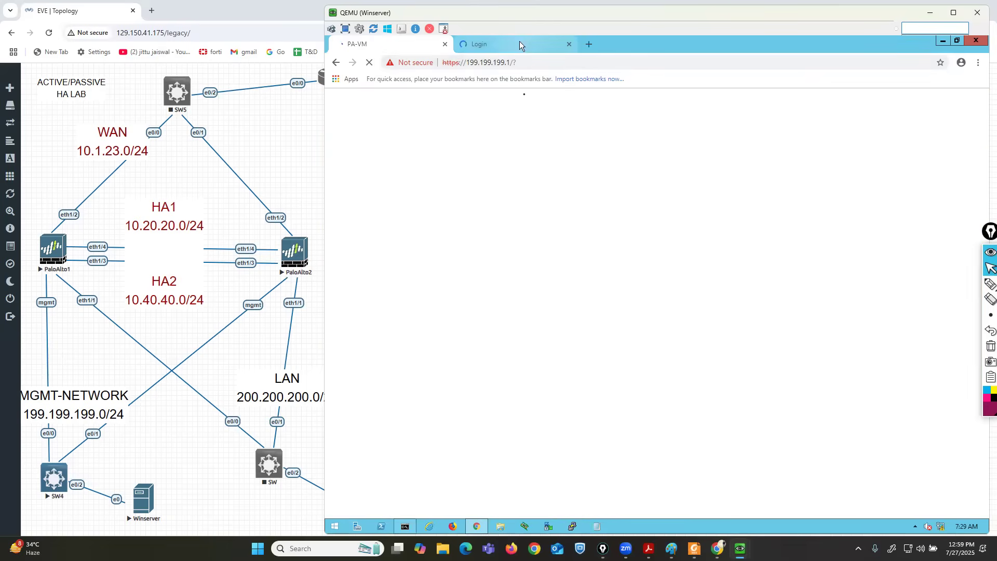
click(519, 44)
text(admin)
key(Tab)
text(a)
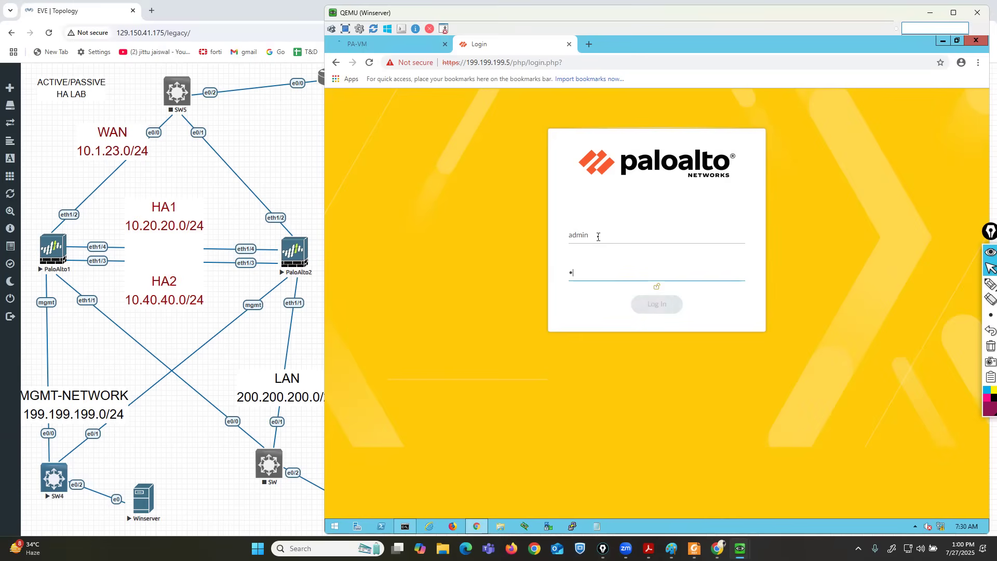
text(dmin123)
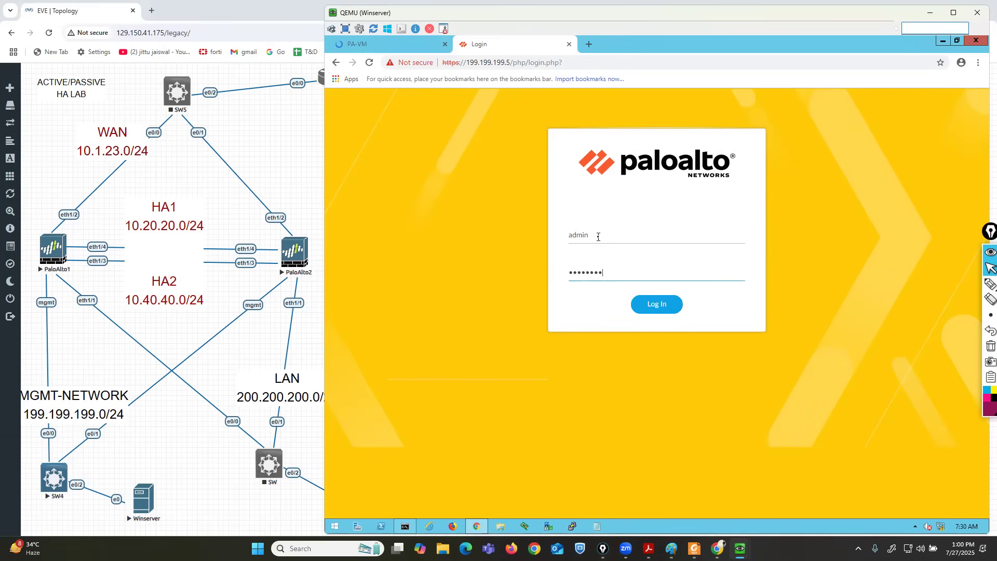
click(656, 304)
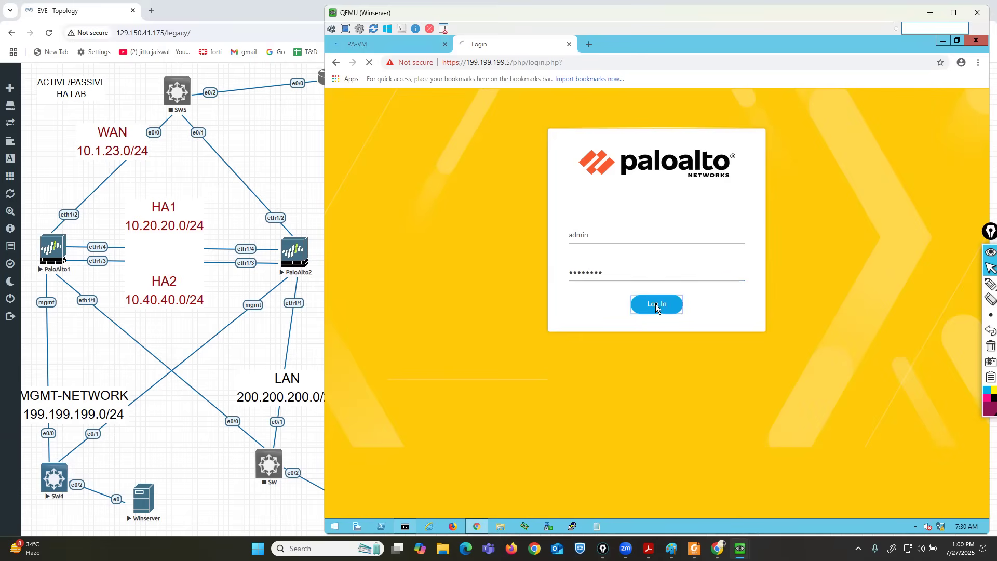
Dismiss the Welcome message and postpone Telemetry on both firewall dashboards.
click(387, 46)
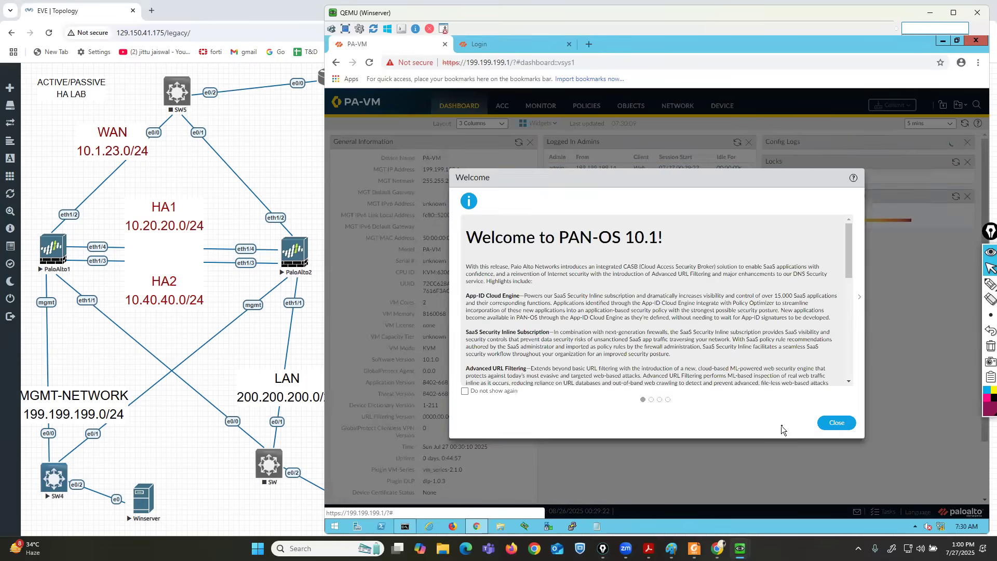
click(844, 424)
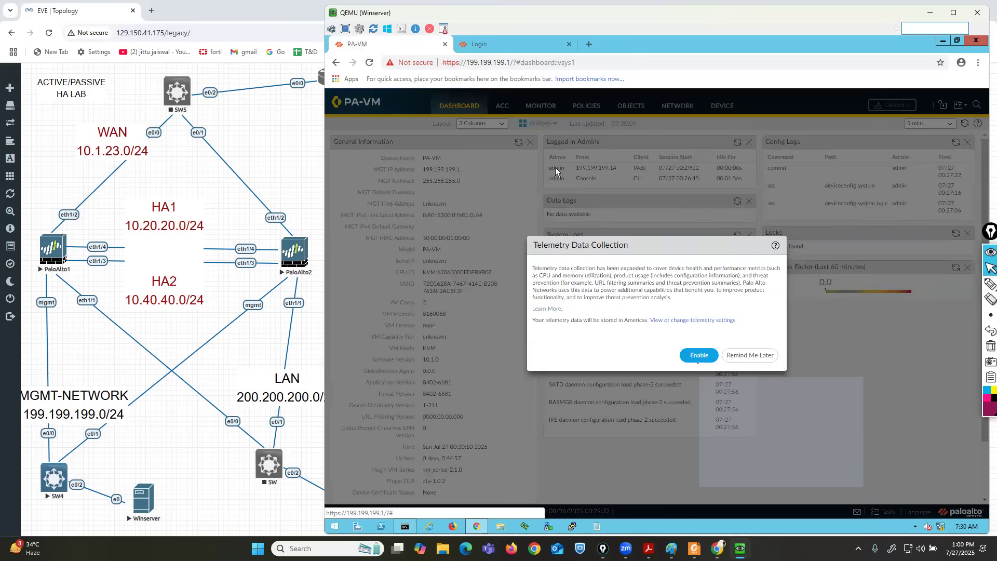
click(743, 355)
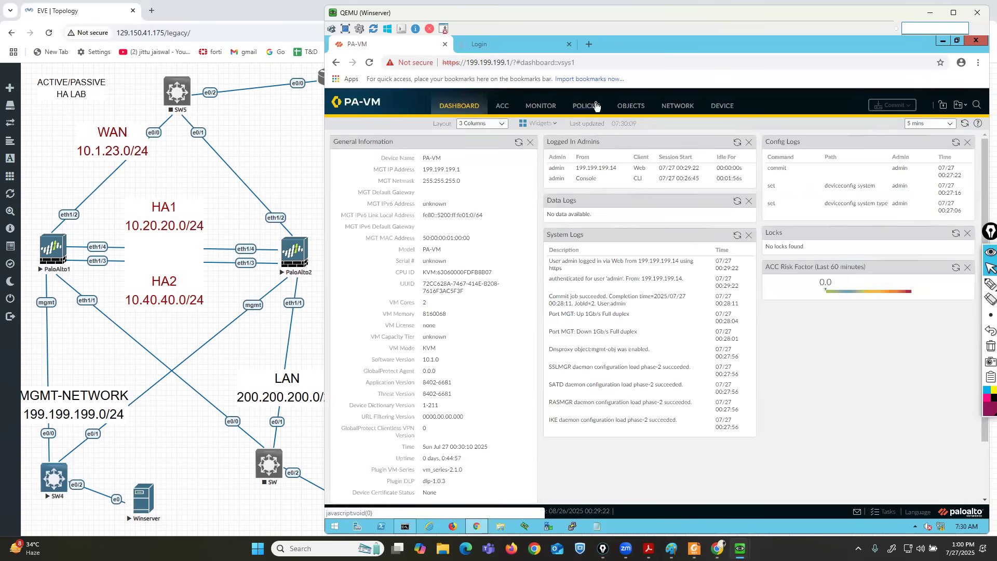
click(497, 46)
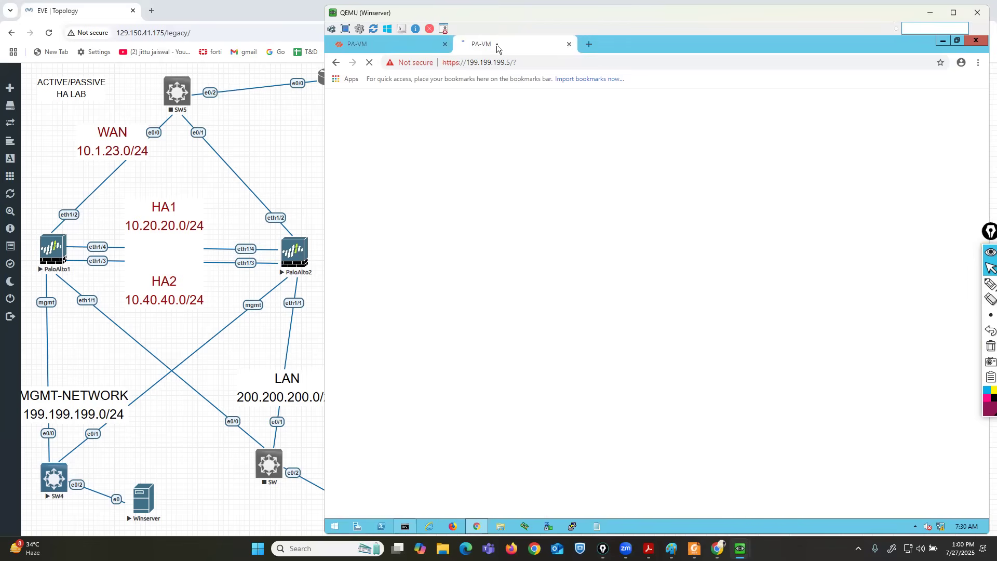
click(399, 45)
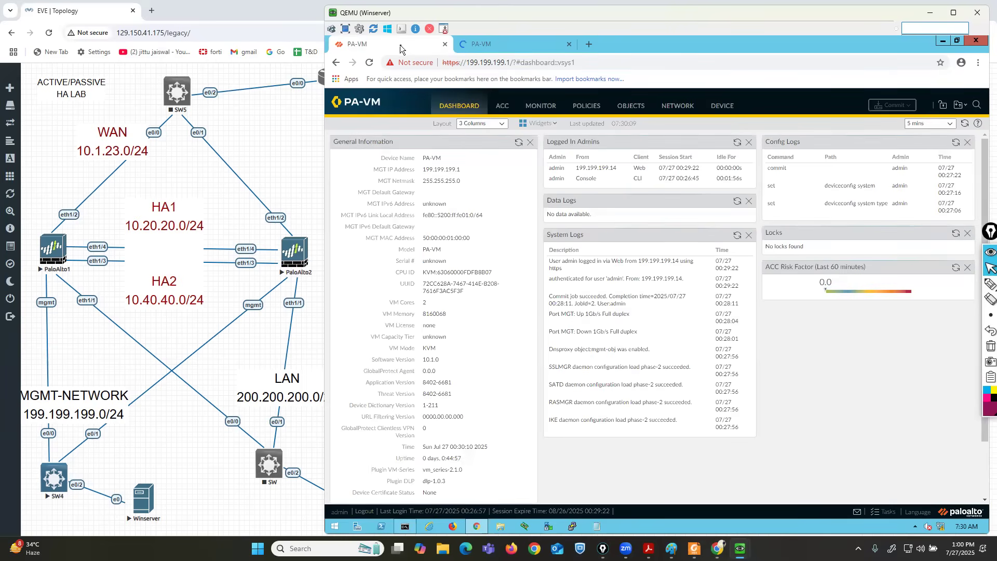
click(496, 45)
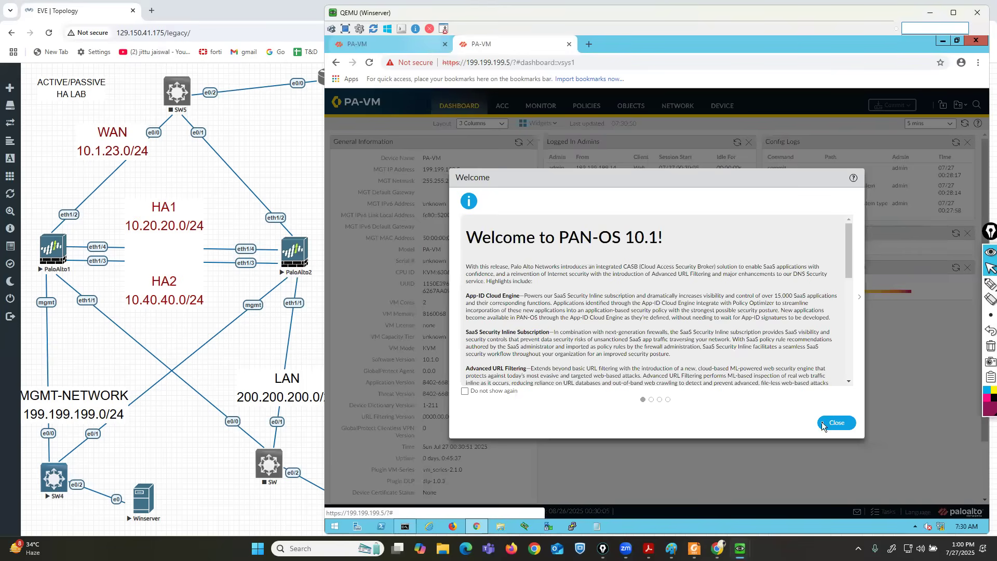
click(827, 425)
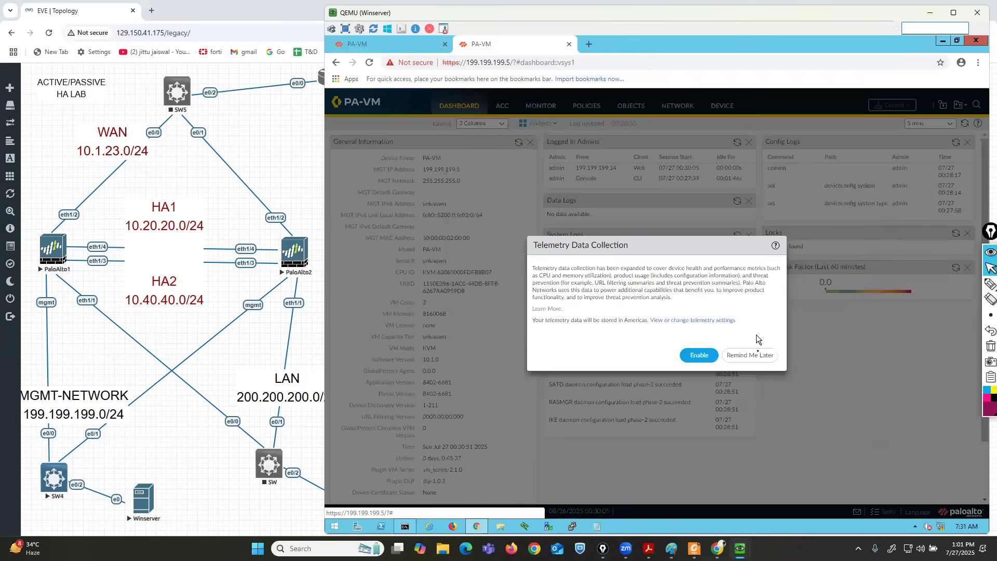
click(757, 356)
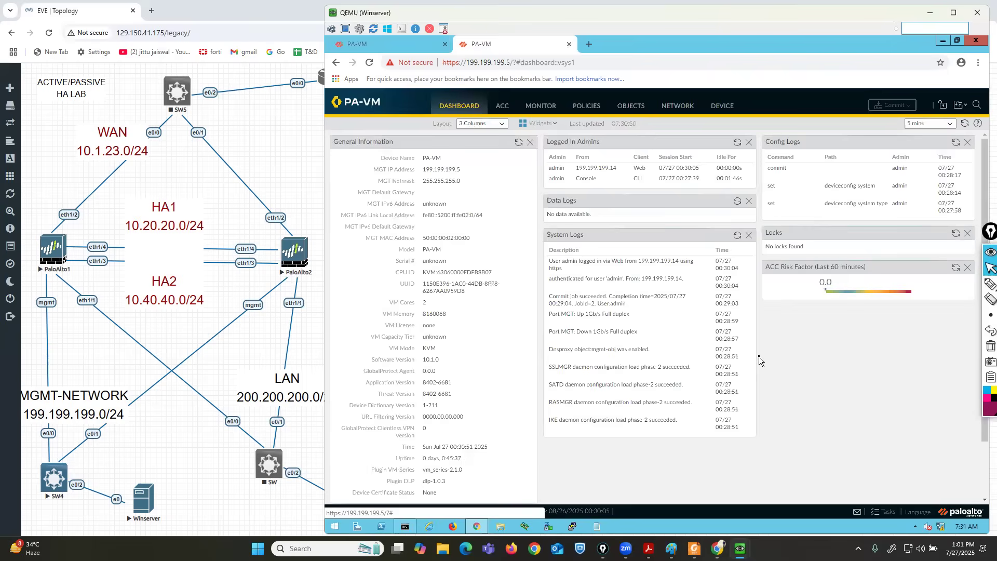
click(390, 45)
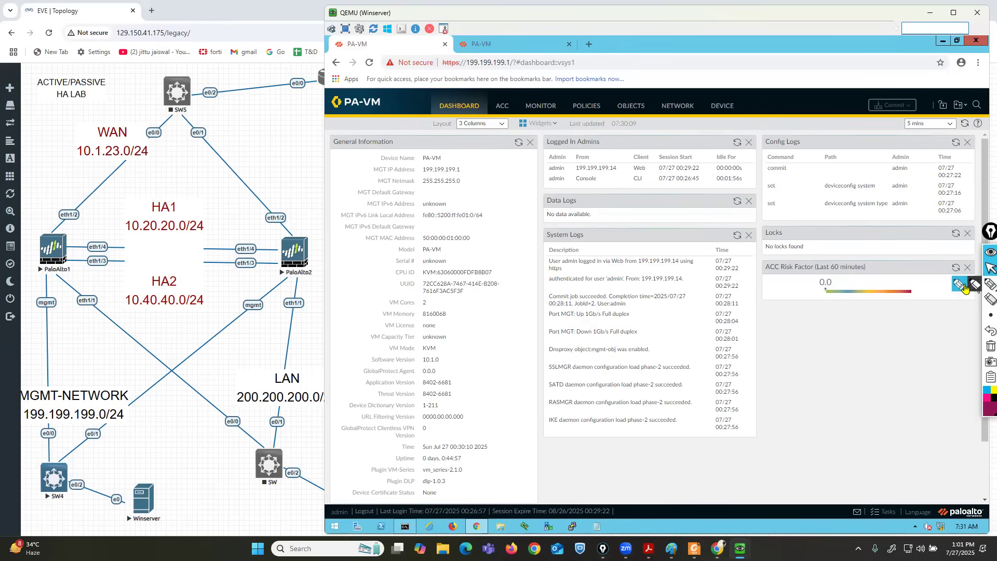
Mark up the screen with annotation pen strokes.
click(964, 287)
mouse_move(437, 72)
mouse_down()
mouse_move(521, 69)
mouse_move(478, 54)
mouse_move(419, 56)
mouse_move(416, 72)
mouse_move(450, 73)
mouse_up()
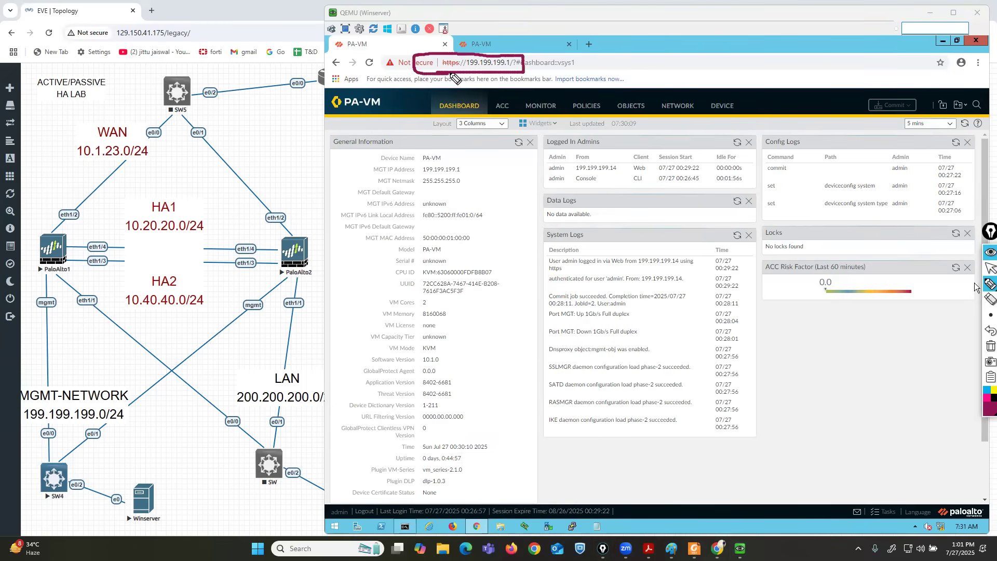
click(30, 288)
drag(38, 280, 38, 290)
click(249, 286)
drag(270, 282, 256, 296)
click(989, 268)
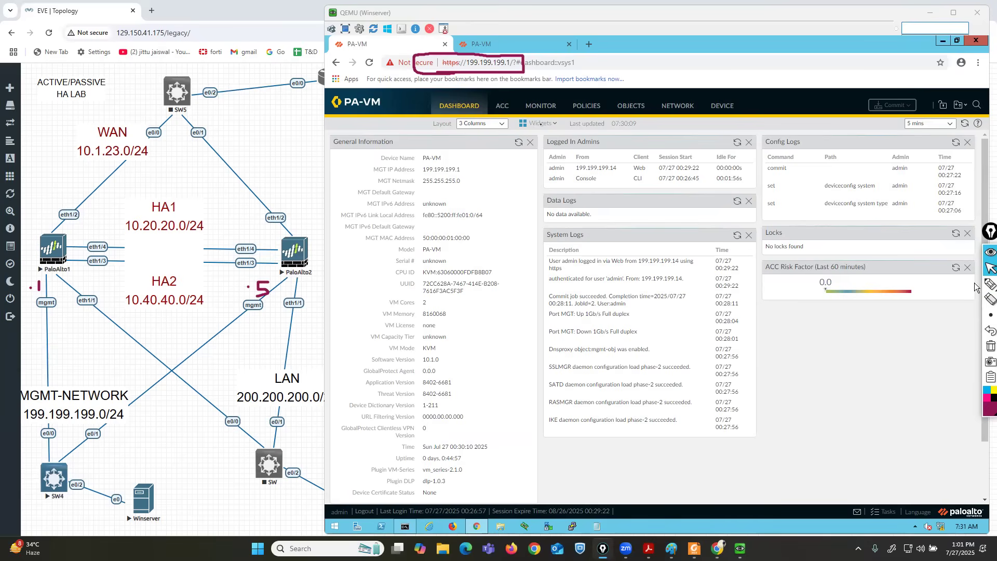
Add the System > High Availability widget to the 199.199.199.1 dashboard.
click(543, 124)
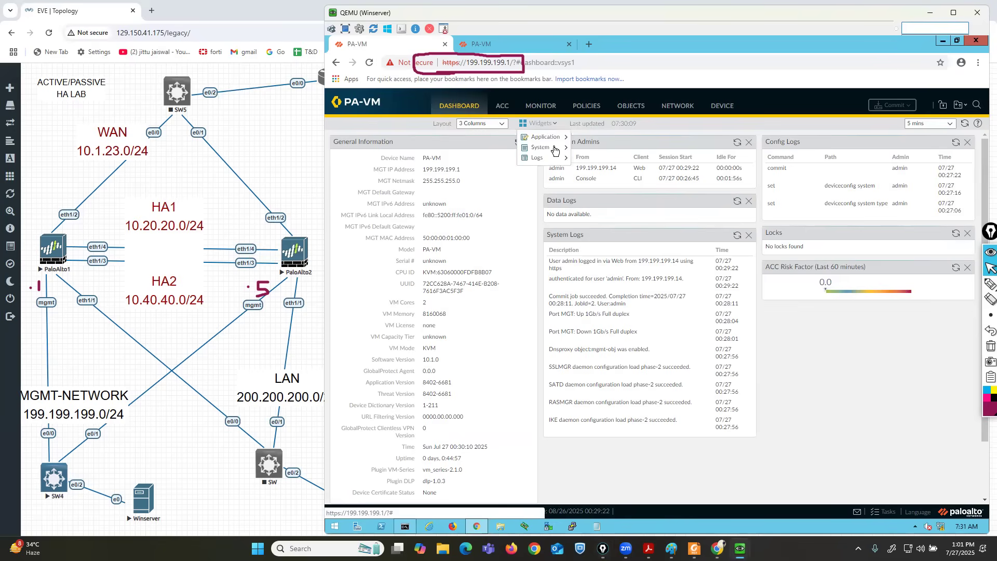
mouse_move(554, 151)
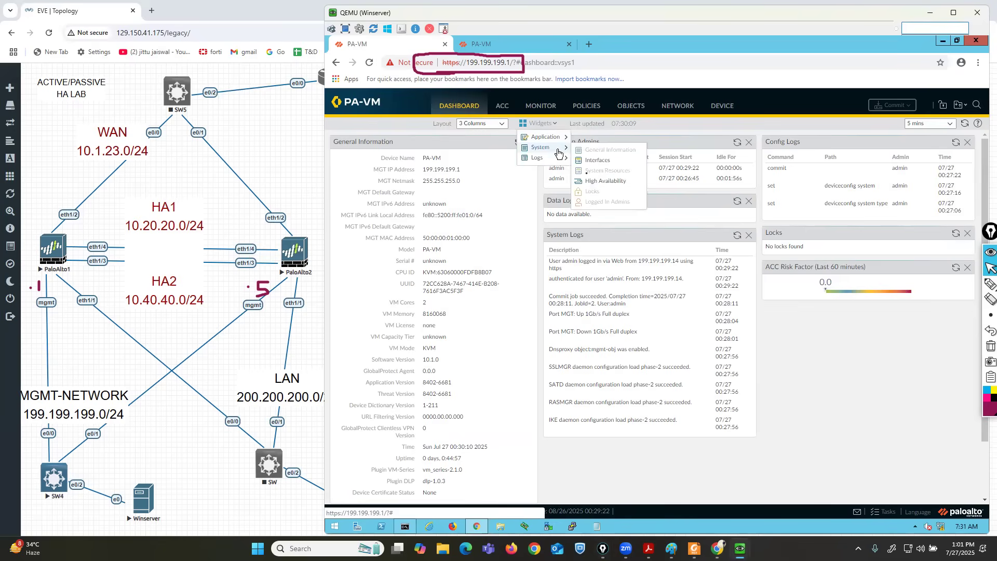
click(599, 183)
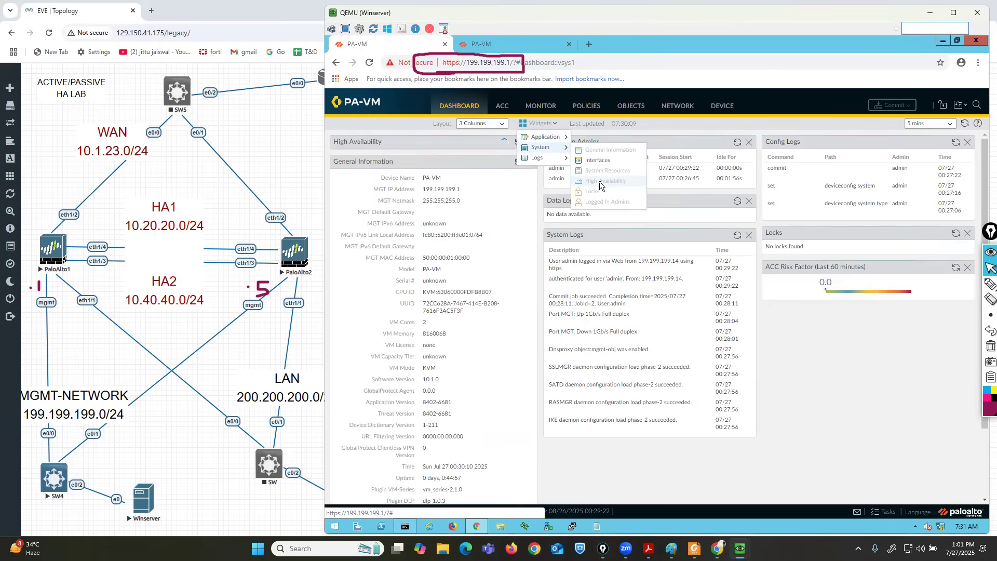
click(856, 376)
click(990, 283)
mouse_move(482, 131)
mouse_down()
mouse_move(318, 134)
mouse_move(319, 173)
mouse_move(494, 176)
mouse_move(549, 156)
mouse_move(455, 126)
mouse_up()
click(990, 267)
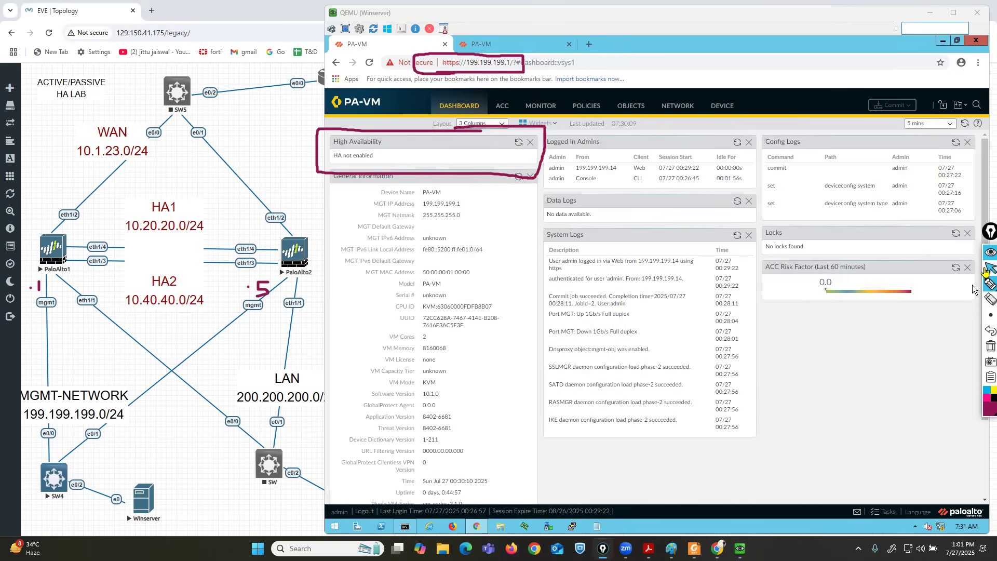
Add the High Availability widget to the 199.199.199.5 dashboard, then return to 199.199.199.1.
click(513, 46)
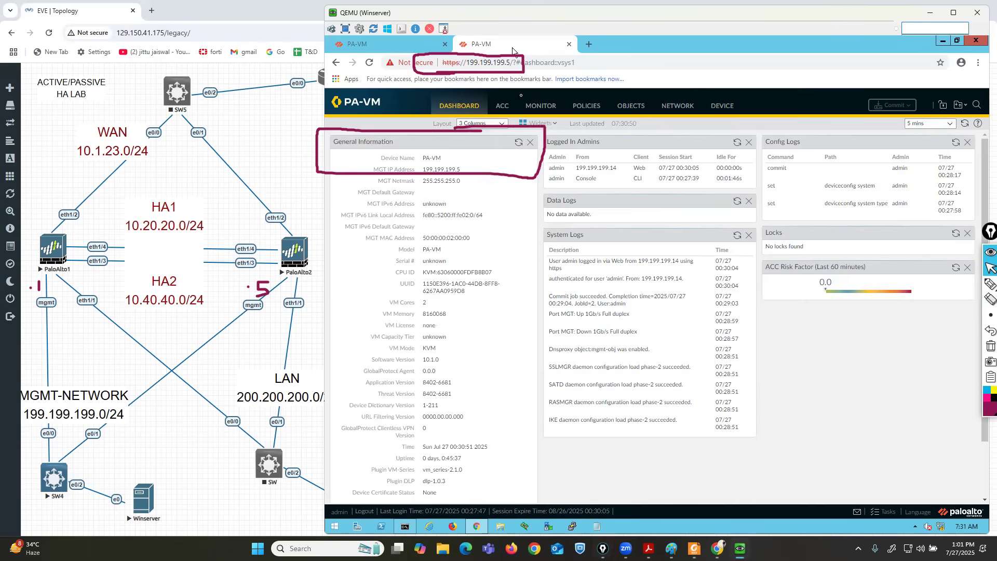
click(552, 125)
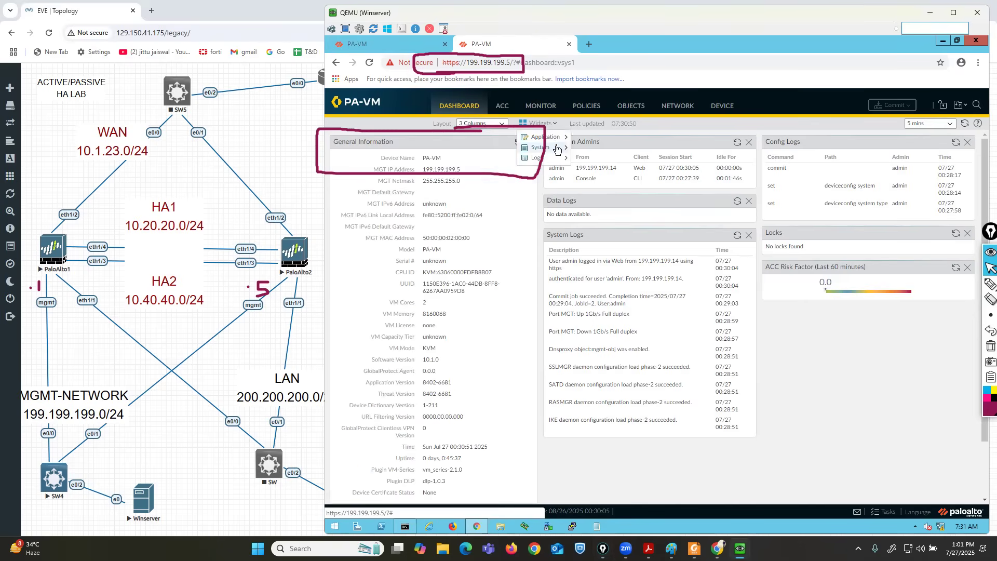
mouse_move(556, 149)
click(602, 180)
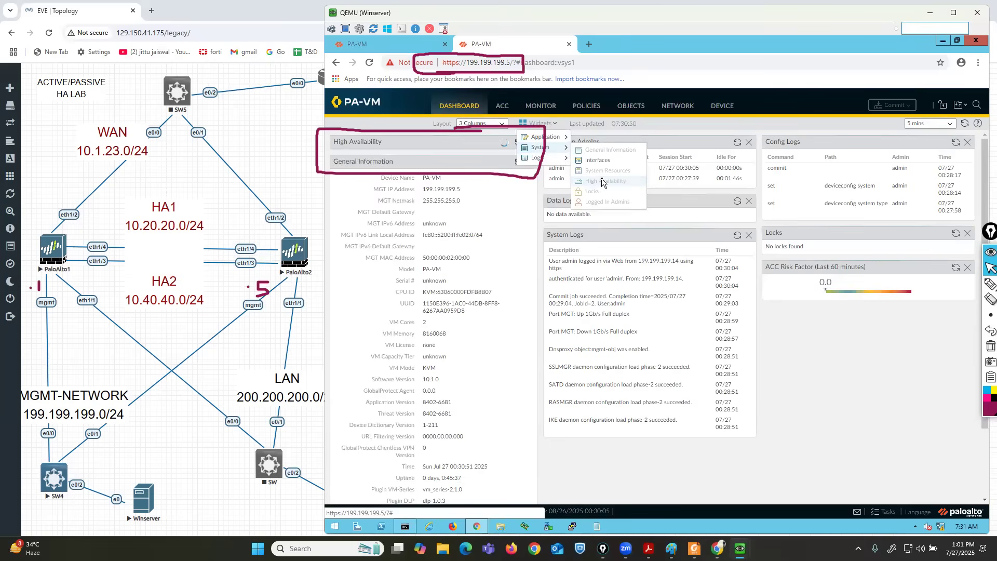
click(883, 418)
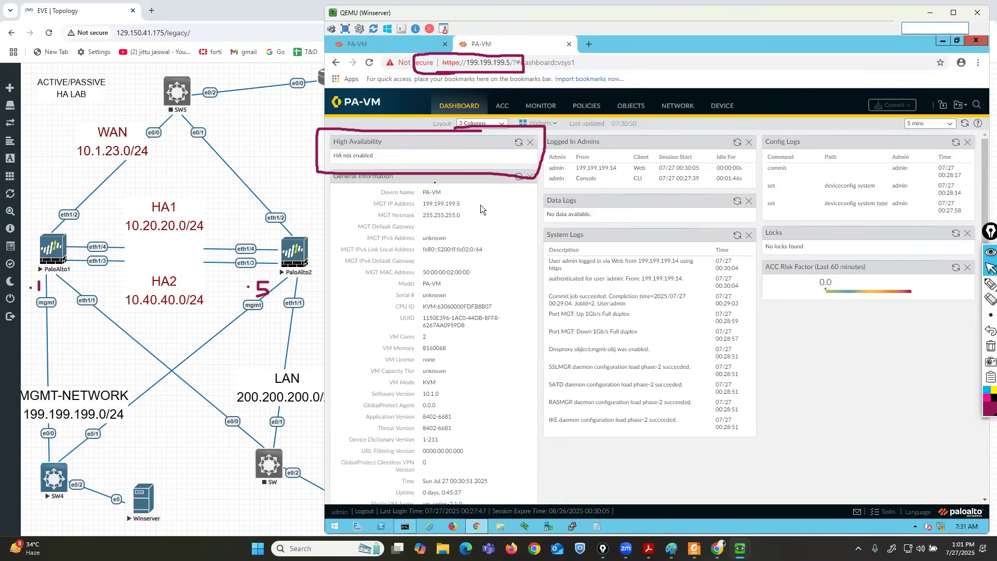
click(400, 43)
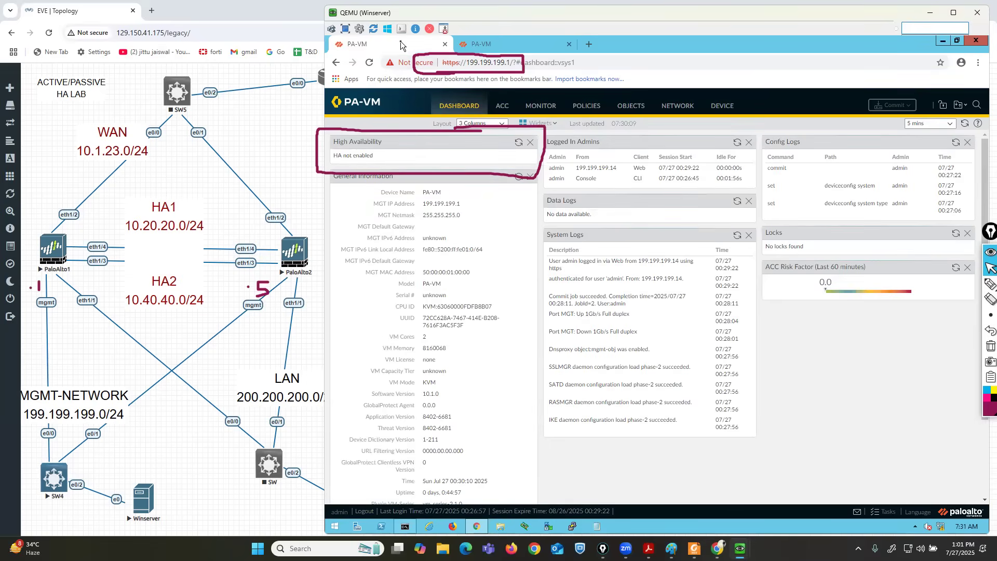
click(990, 346)
click(974, 284)
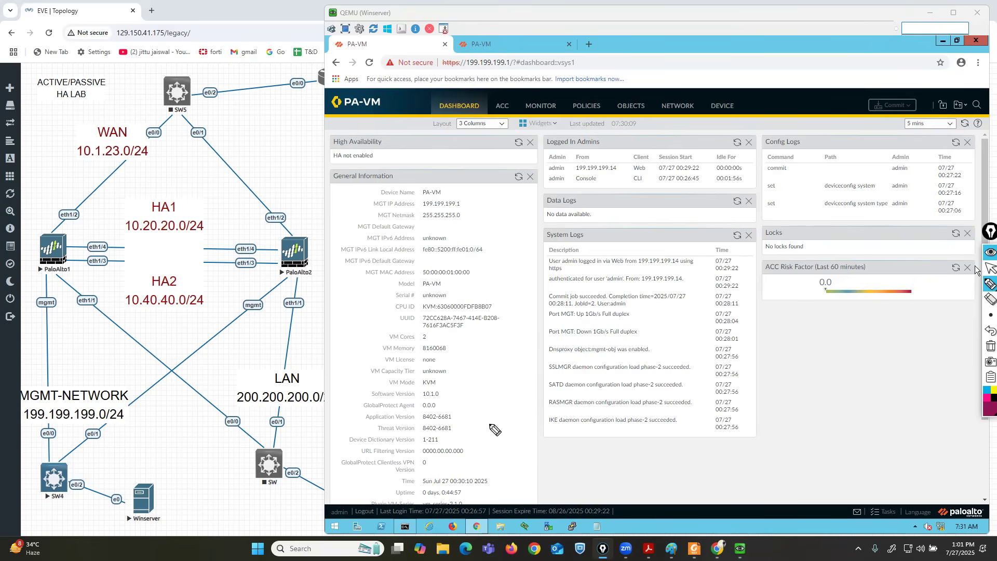
mouse_move(90, 252)
mouse_down()
mouse_move(117, 242)
mouse_move(84, 241)
mouse_move(86, 268)
mouse_move(111, 270)
mouse_move(111, 258)
mouse_up()
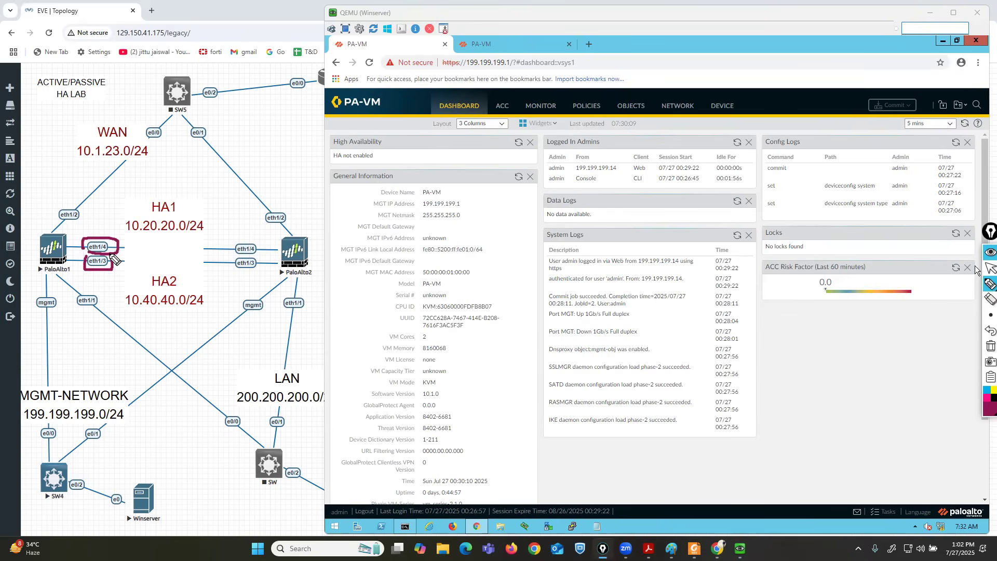
click(986, 349)
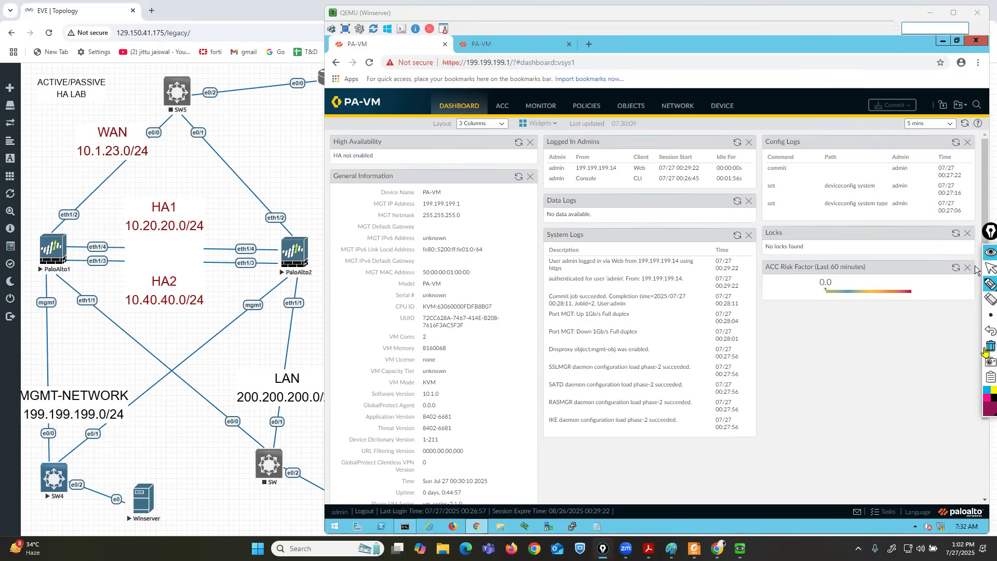
drag(107, 241, 143, 209)
drag(236, 238, 187, 206)
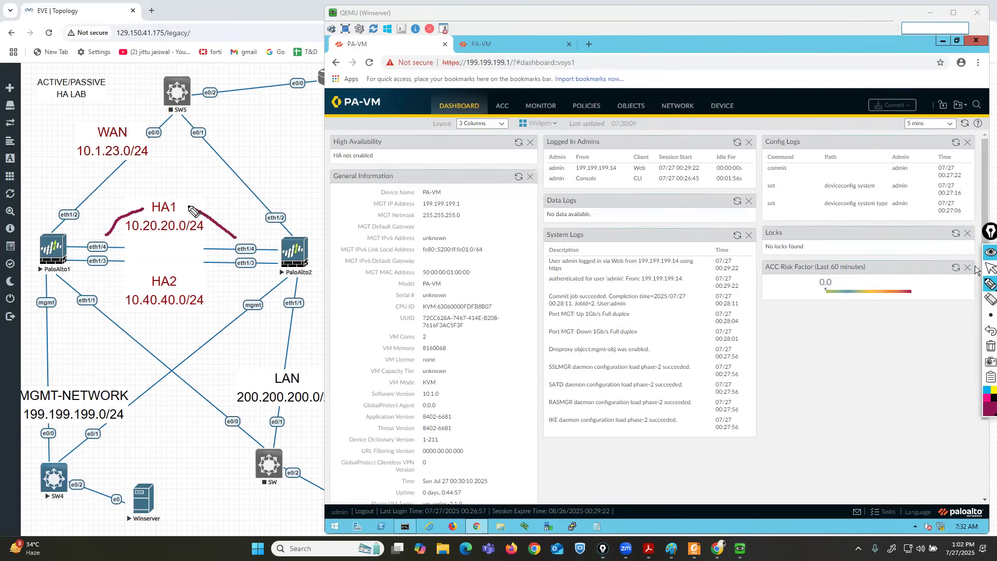
drag(103, 268, 139, 276)
drag(238, 265, 182, 280)
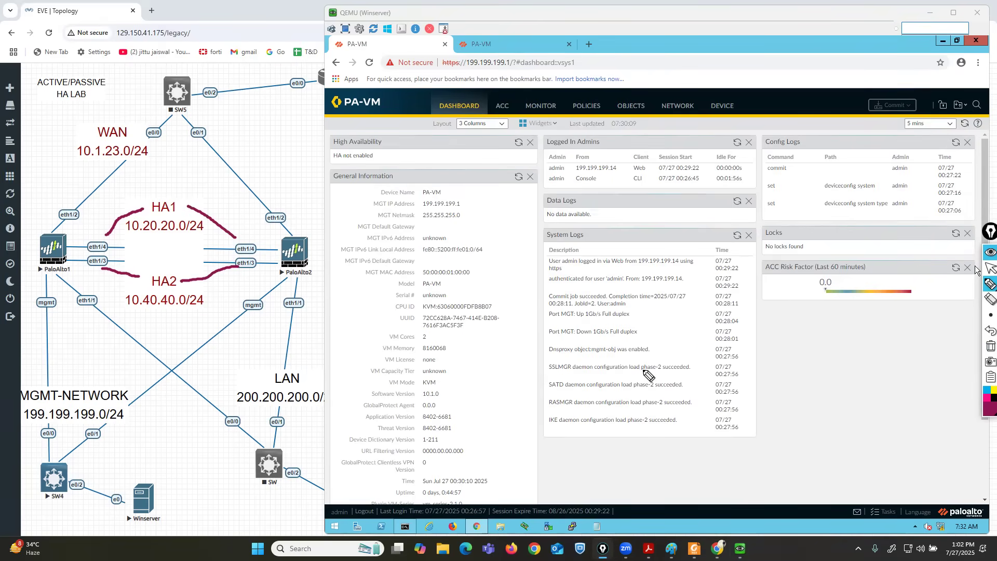
click(990, 268)
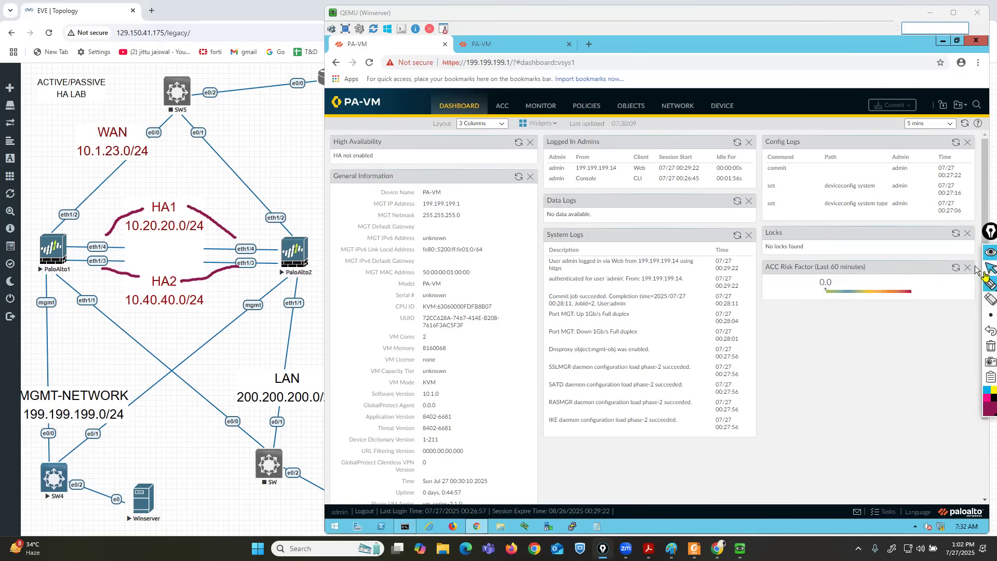
Set ethernet1/3 and ethernet1/4 to interface type HA on the 199.199.199.1 firewall.
click(676, 106)
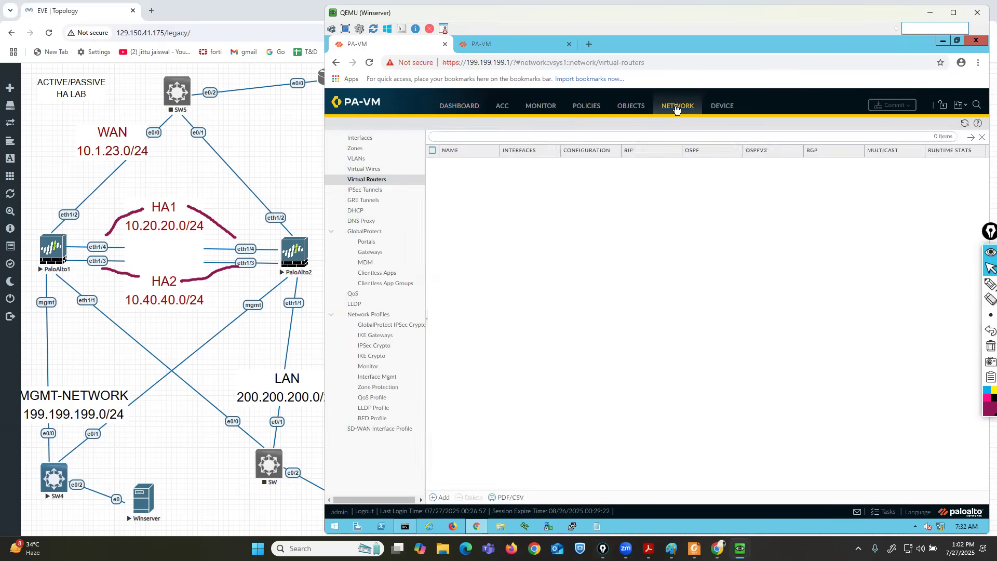
click(362, 143)
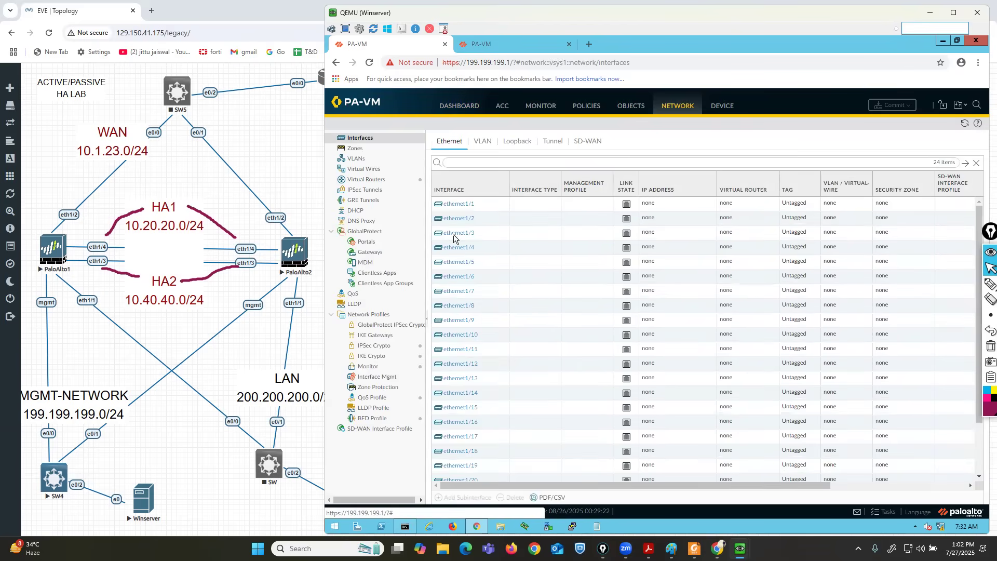
mouse_move(455, 234)
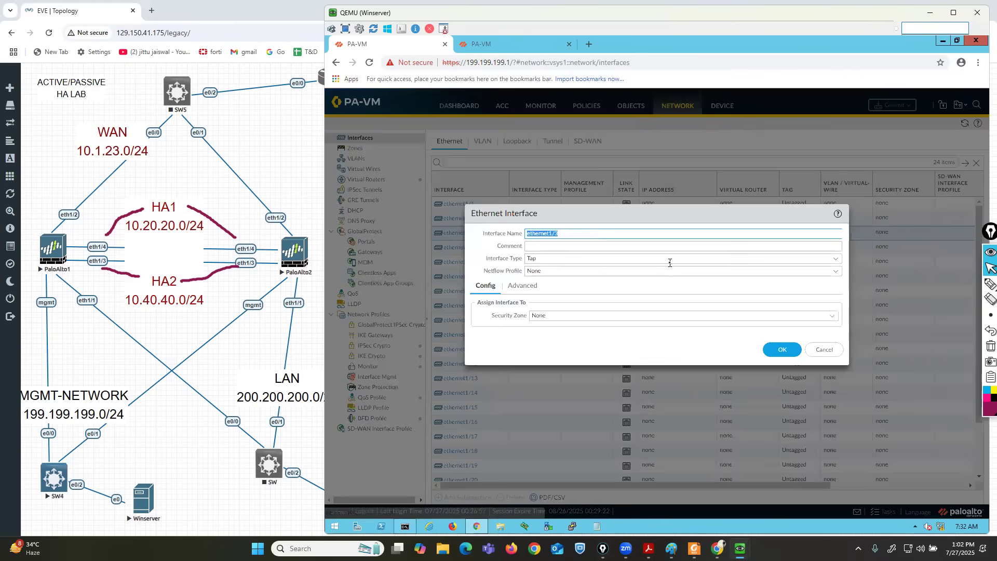
click(835, 259)
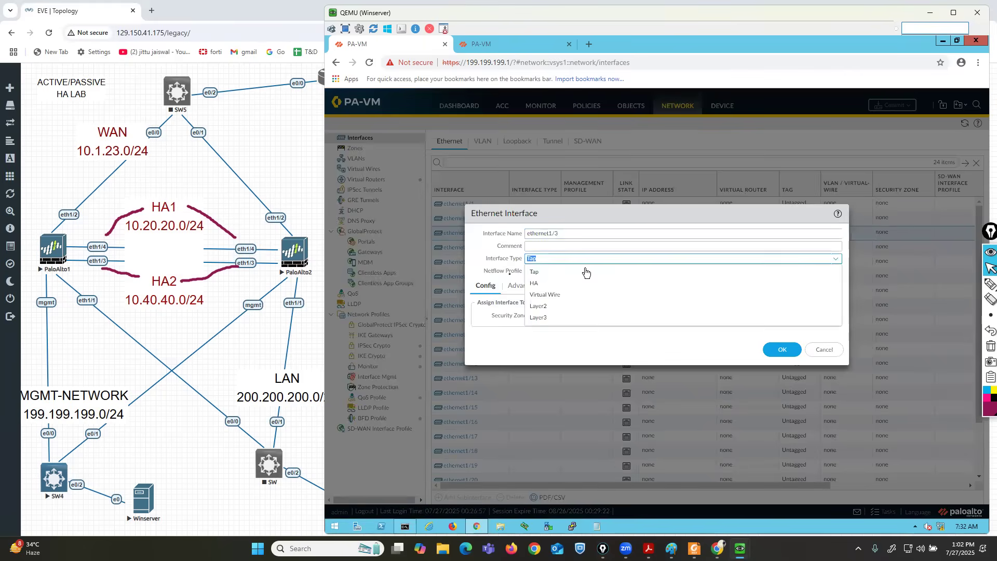
click(540, 287)
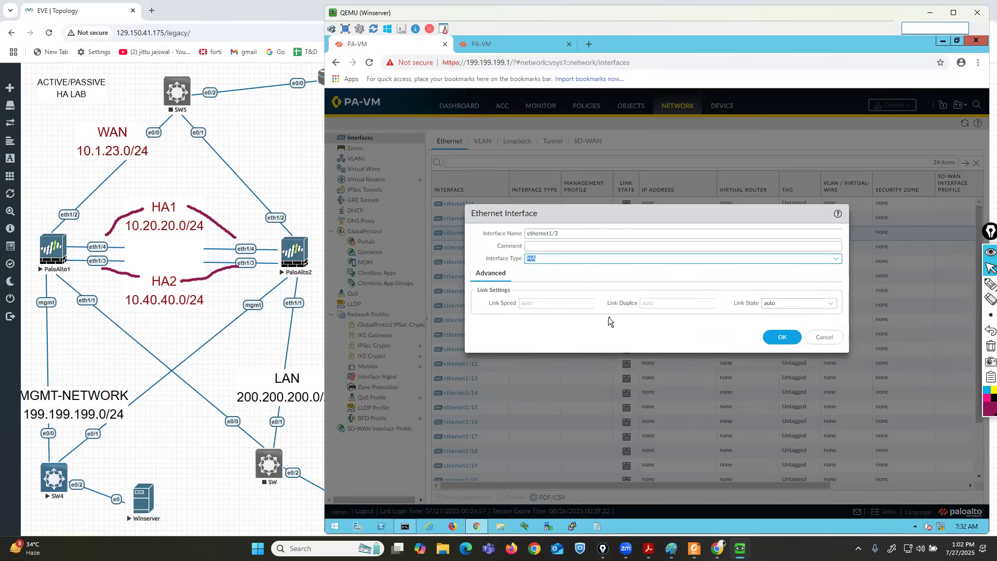
click(781, 338)
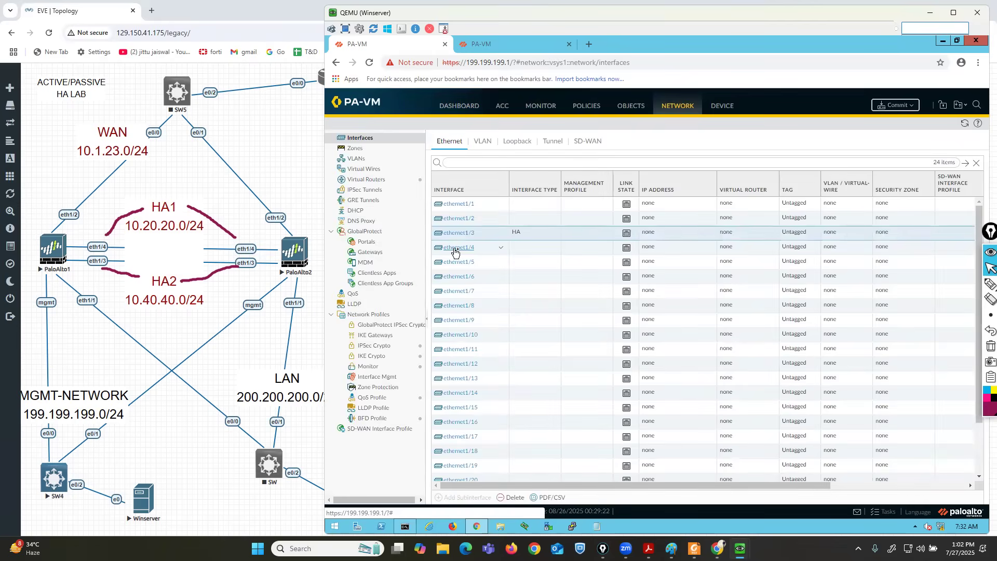
click(459, 249)
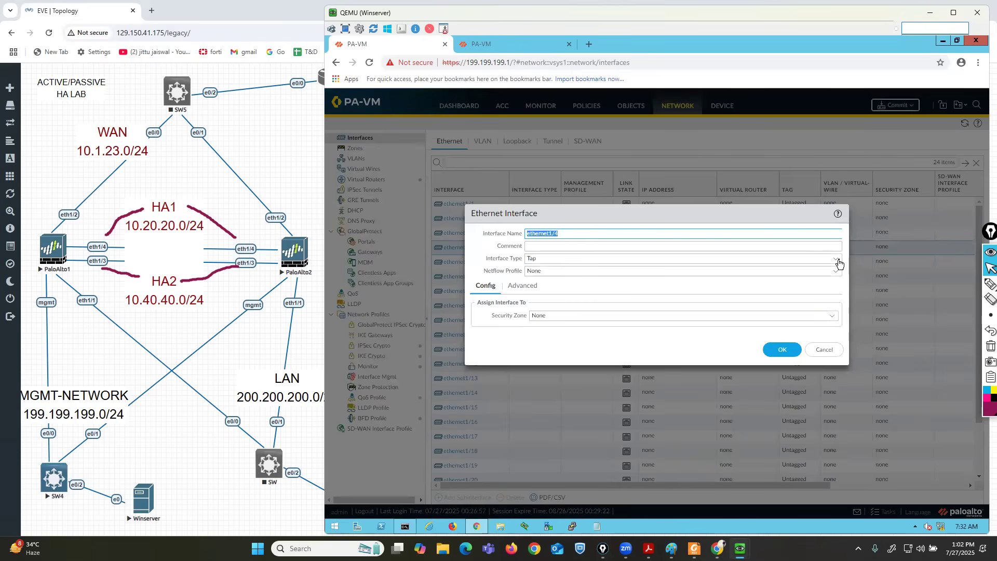
click(838, 264)
click(577, 284)
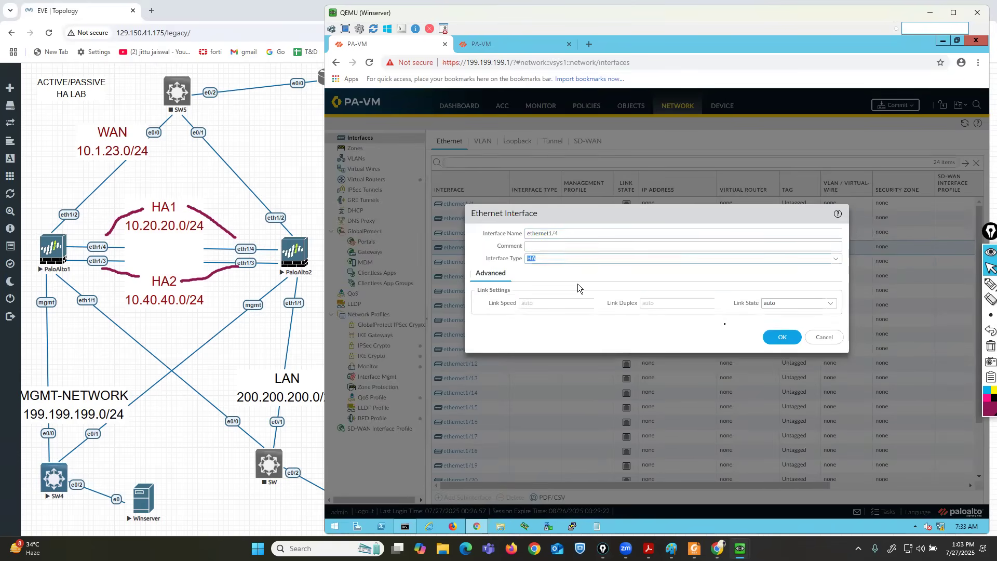
click(792, 337)
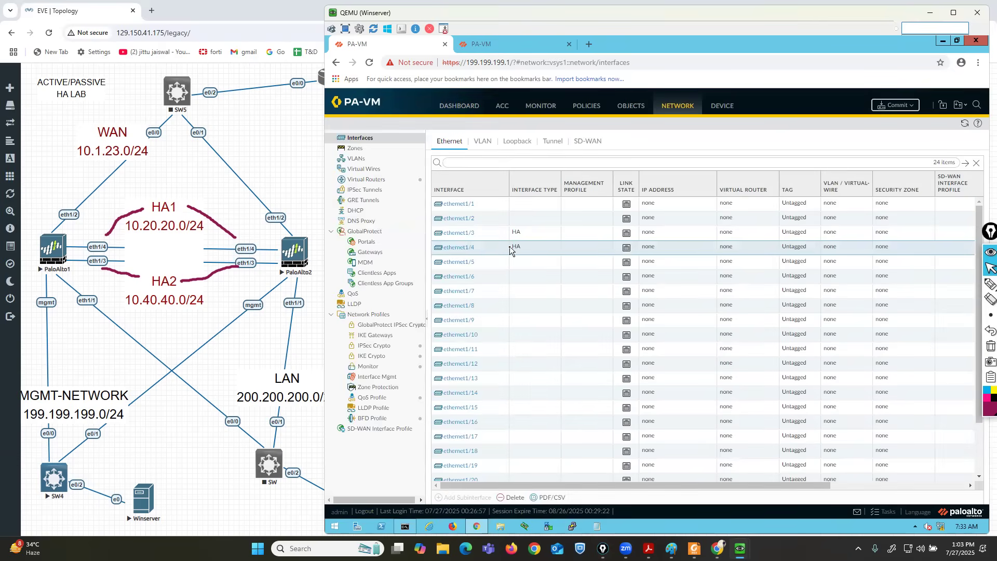
Commit the HA interface changes, then switch to the 199.199.199.5 firewall.
click(891, 107)
click(744, 415)
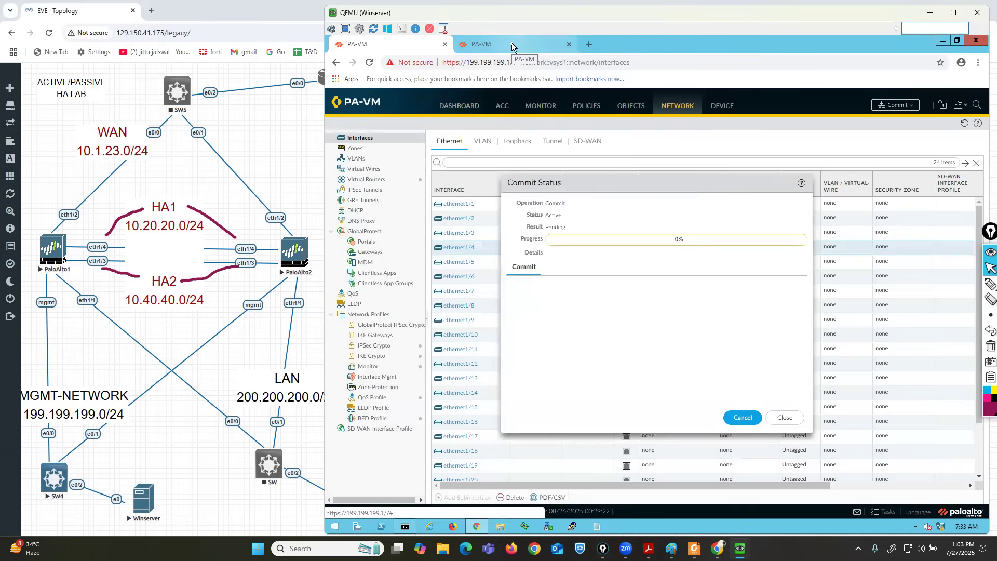
click(511, 46)
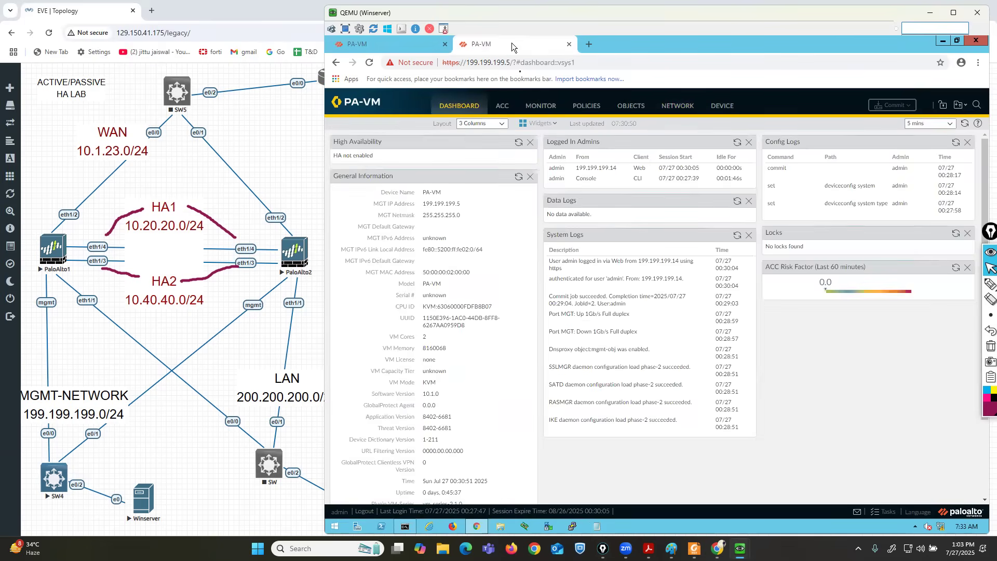
Set ethernet1/3 and ethernet1/4 to interface type HA on the 199.199.199.5 firewall.
click(676, 105)
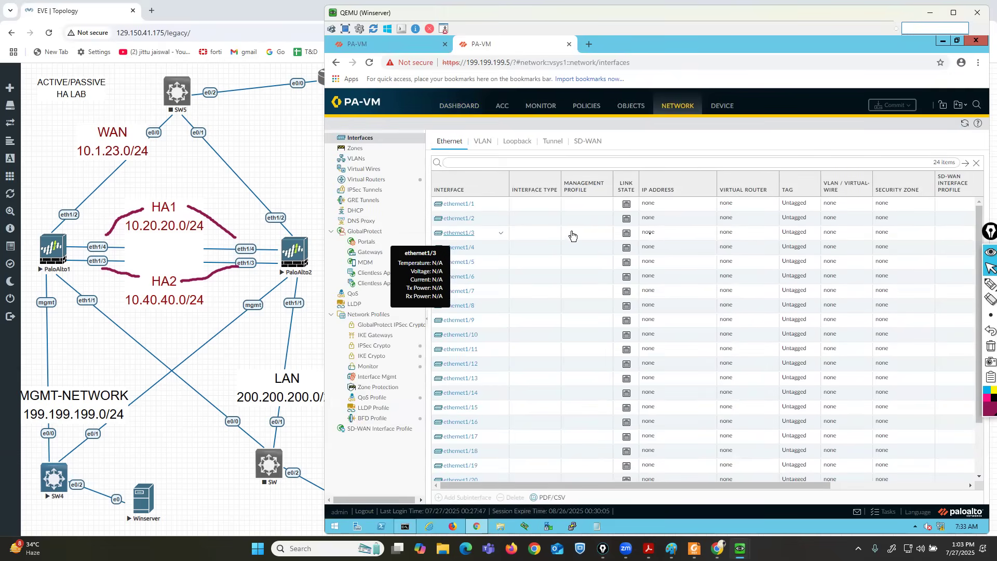
click(669, 237)
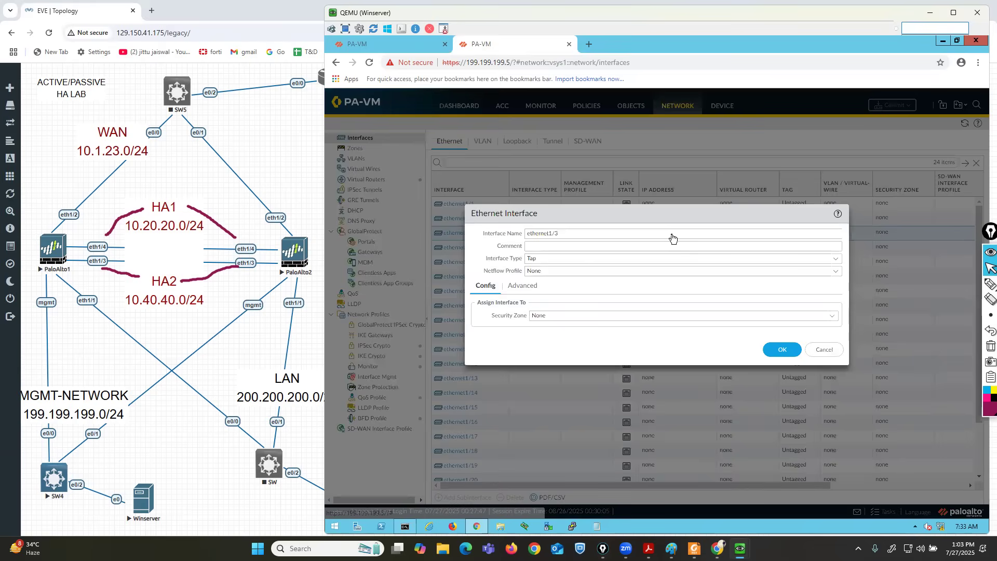
click(836, 259)
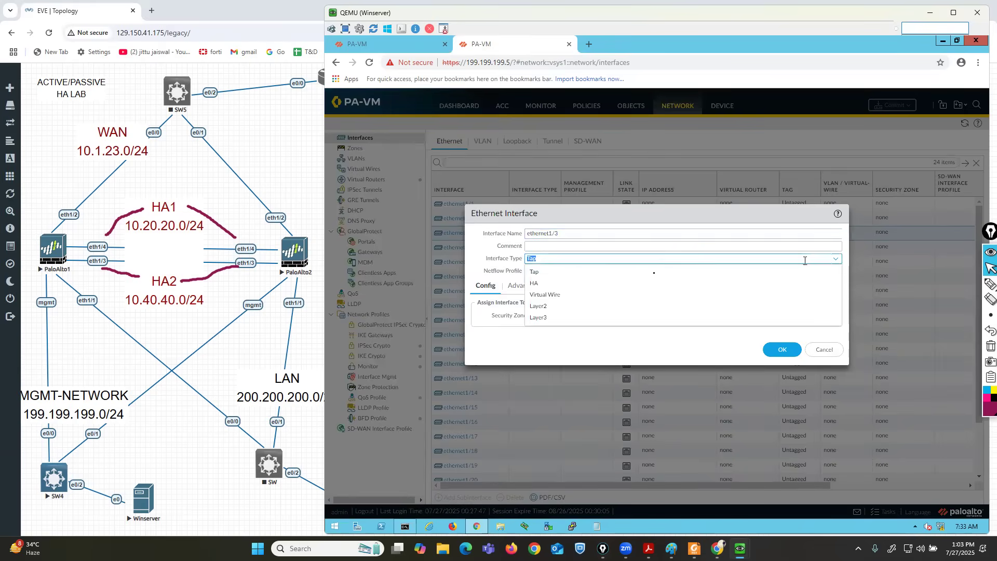
click(532, 283)
click(777, 339)
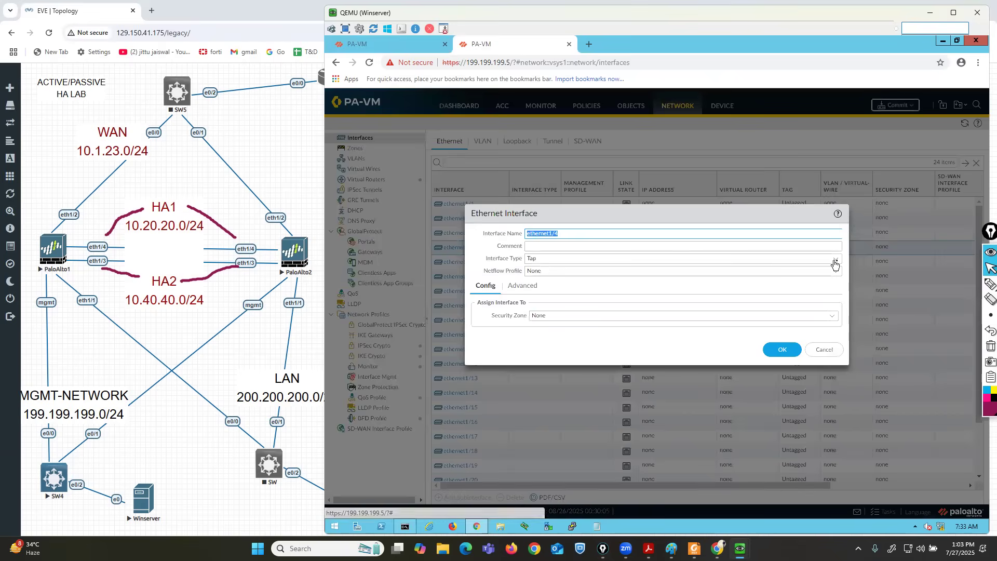
click(834, 260)
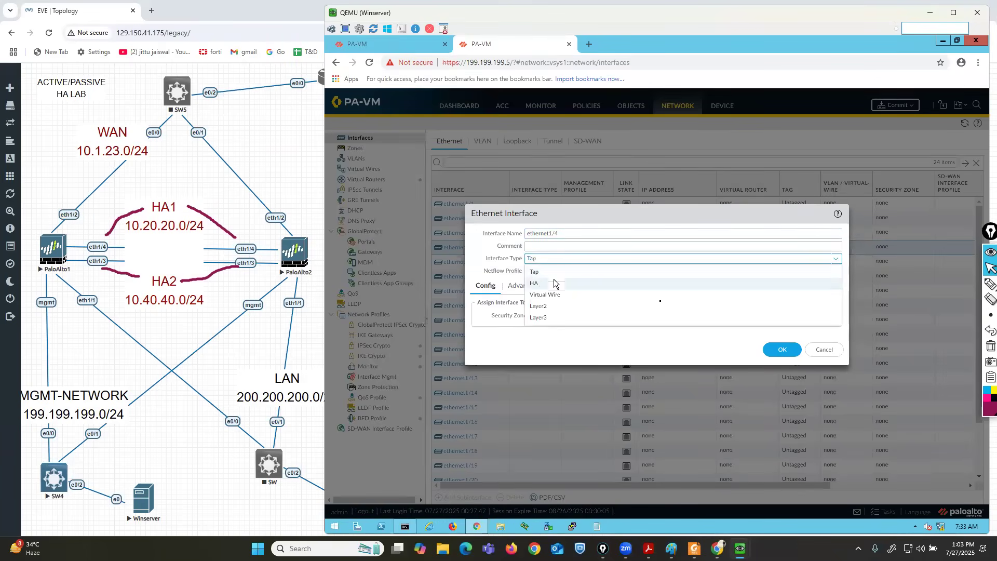
click(554, 283)
click(781, 348)
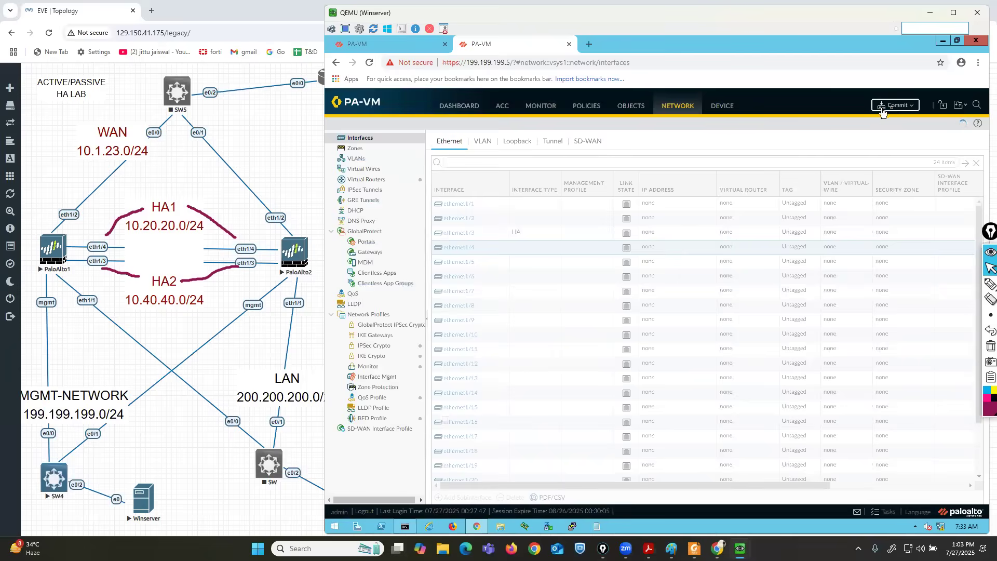
Commit the changes, then return to the 199.199.199.1 firewall and dismiss Commit Status.
click(889, 105)
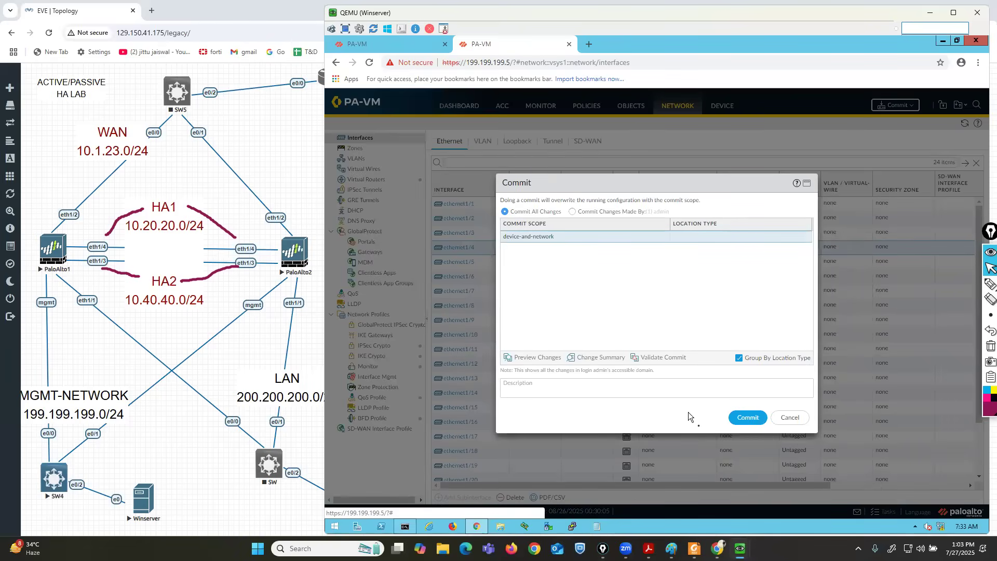
click(746, 417)
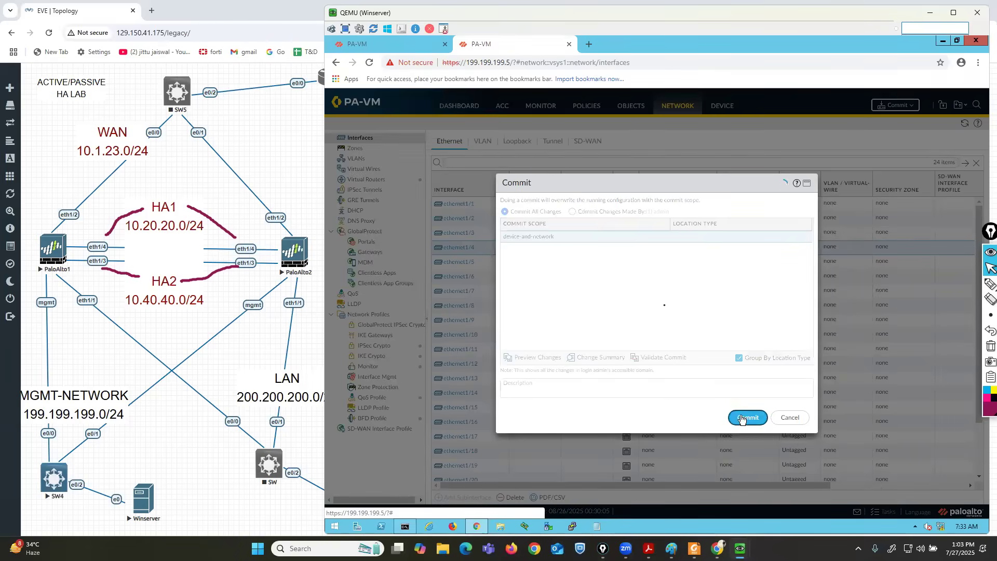
click(353, 45)
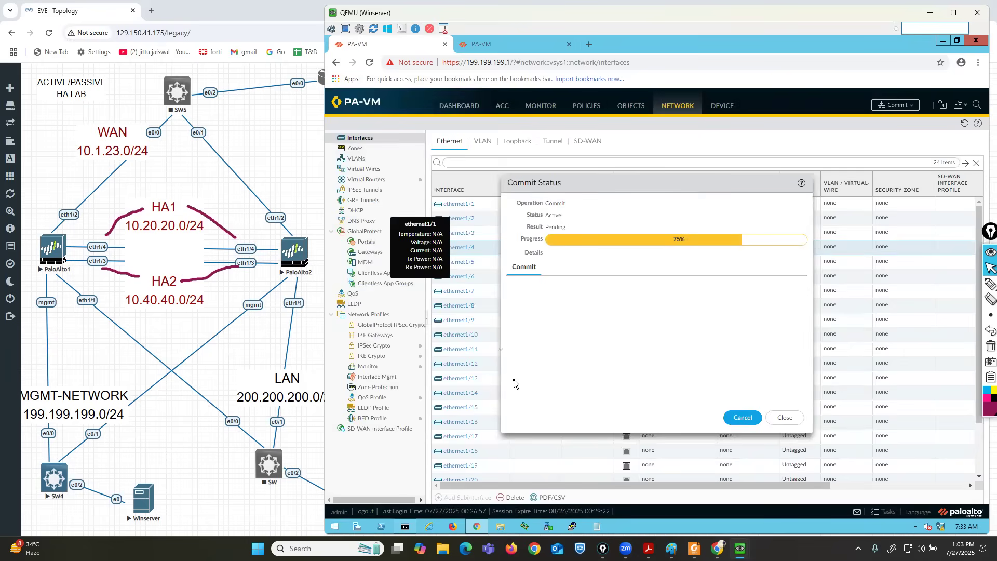
click(778, 416)
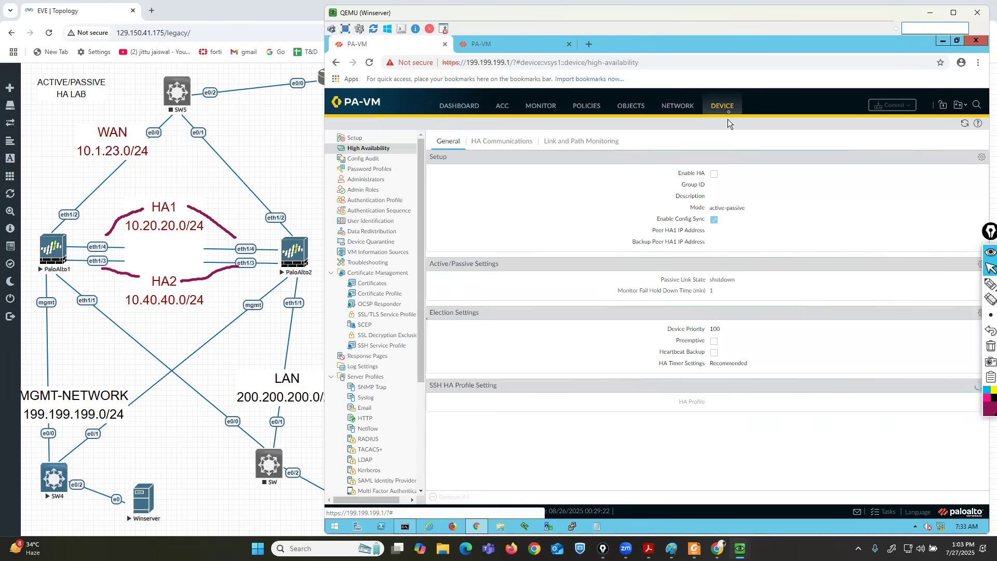
Highlight the High Availability section, shift the console window, and open the HA Setup dialog.
click(958, 285)
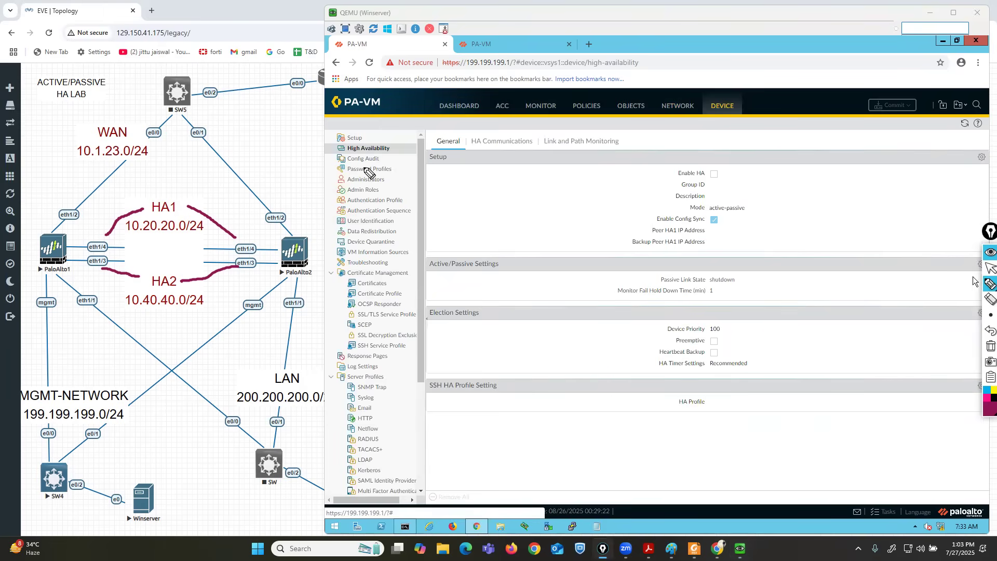
mouse_move(278, 150)
mouse_down()
mouse_move(331, 149)
mouse_move(323, 162)
mouse_up()
click(989, 268)
click(371, 17)
drag(371, 18, 353, 15)
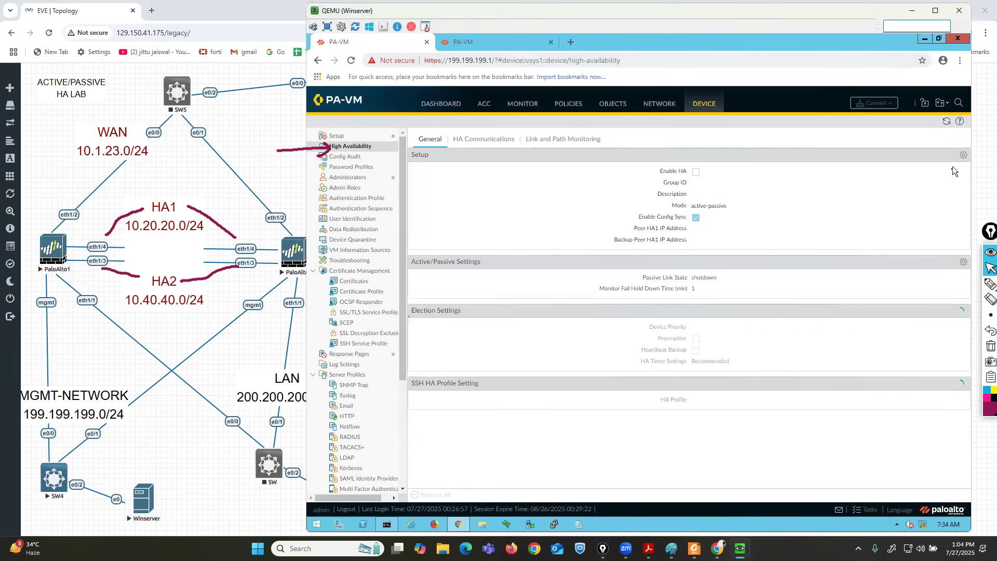
click(963, 155)
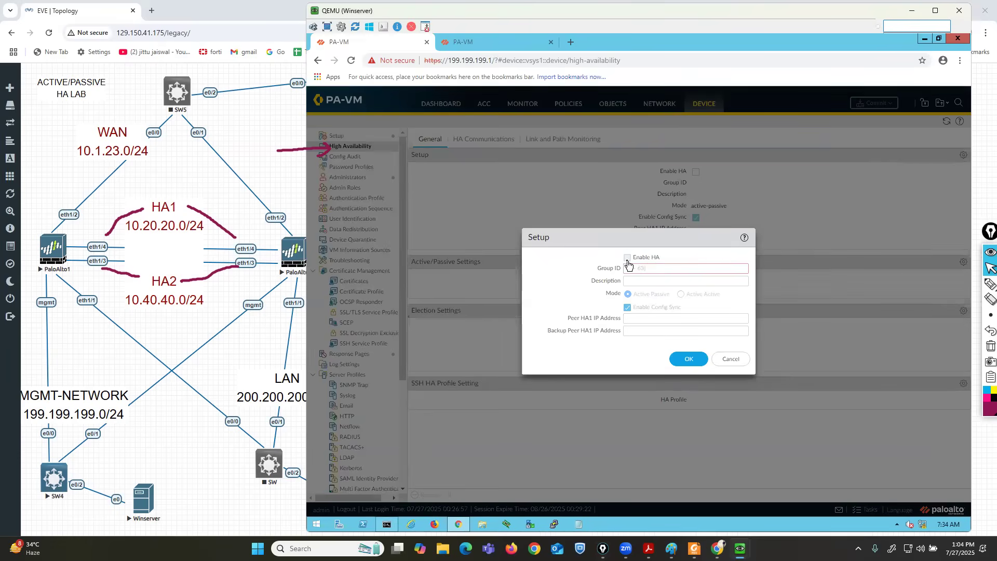
Enable HA and enter Group ID 1.
click(627, 258)
click(958, 285)
drag(539, 284, 597, 269)
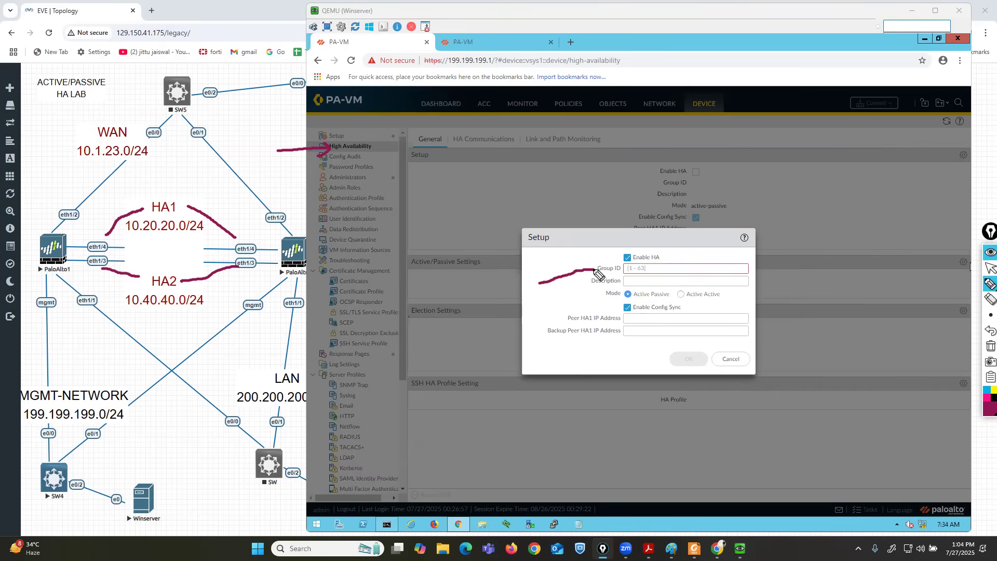
click(990, 268)
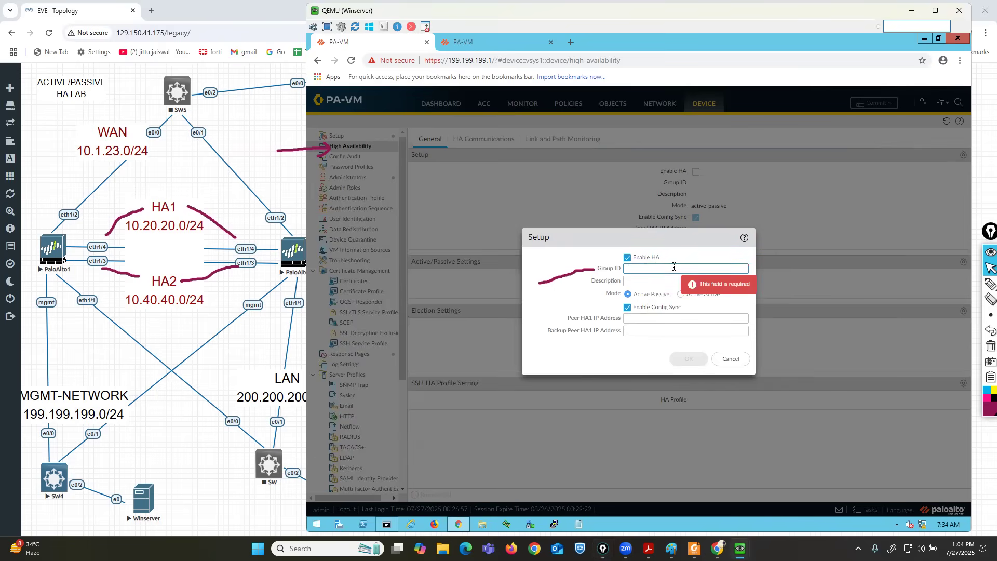
text(1)
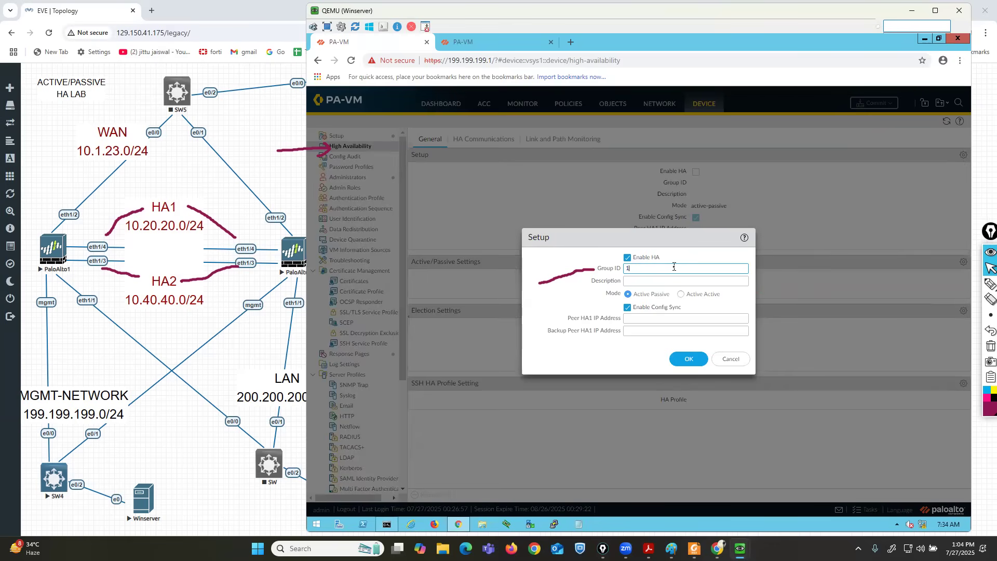
Annotate the Active Passive mode and the Peer HA1 IP Address field.
click(989, 283)
mouse_move(598, 302)
mouse_down()
mouse_move(676, 294)
mouse_move(610, 287)
mouse_move(602, 302)
mouse_up()
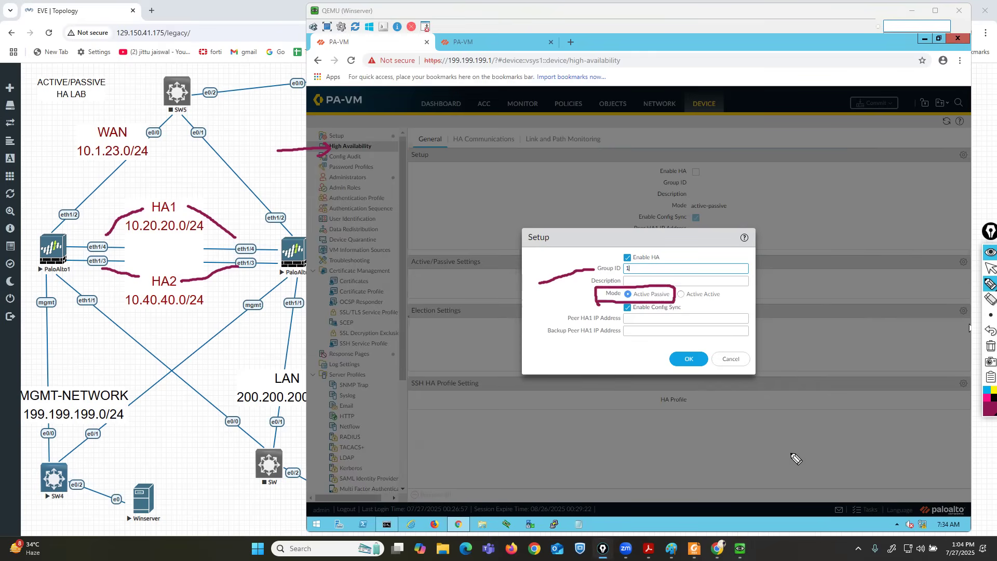
click(990, 330)
mouse_move(600, 300)
mouse_down()
mouse_move(670, 299)
mouse_move(675, 289)
mouse_move(620, 285)
mouse_move(596, 305)
mouse_move(612, 303)
mouse_up()
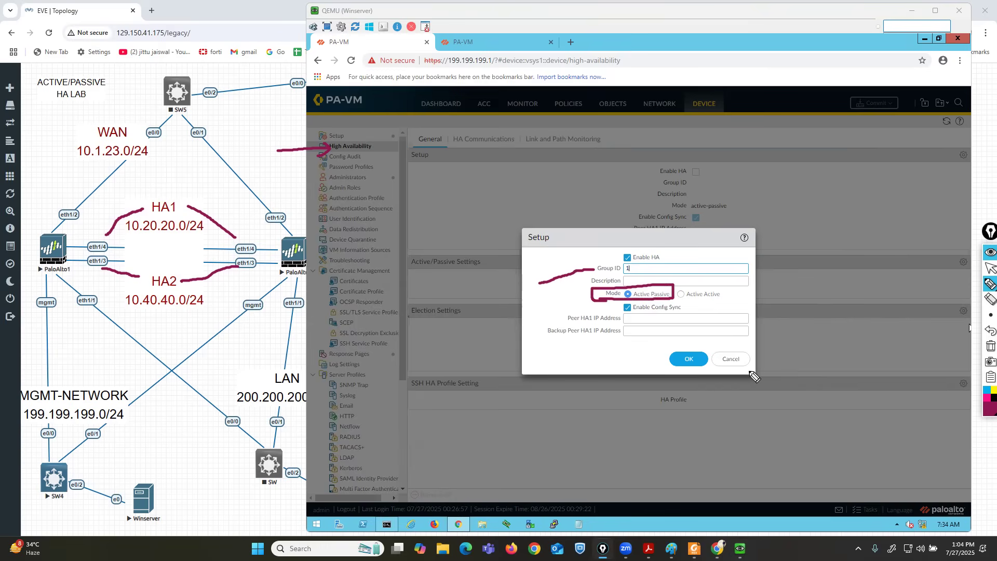
click(986, 330)
click(987, 331)
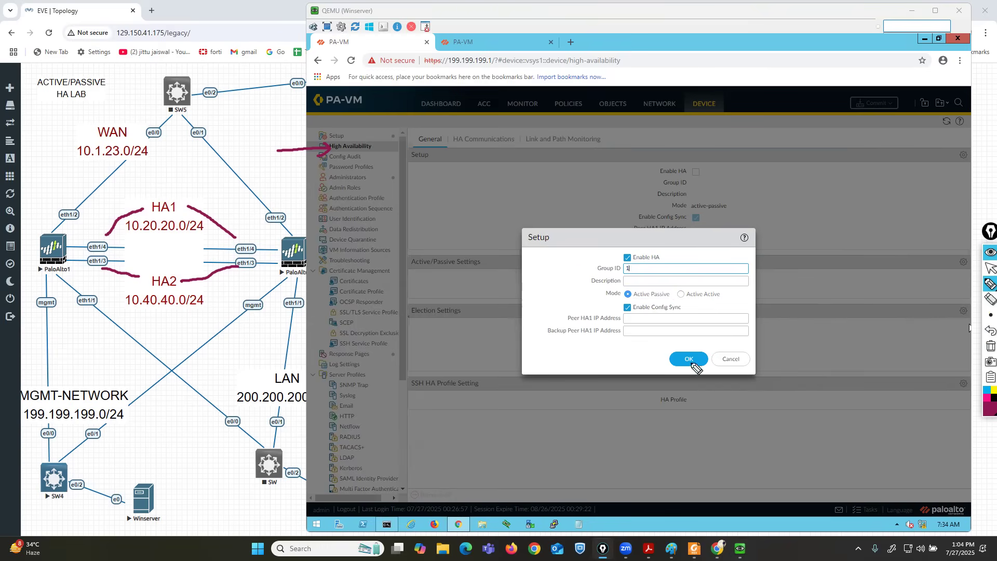
drag(555, 326, 622, 325)
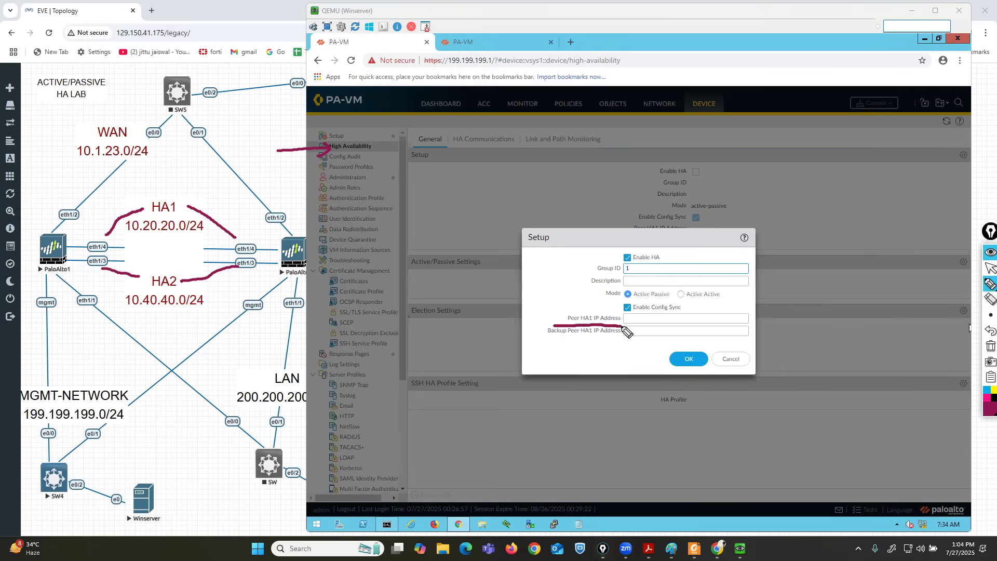
click(985, 400)
Sketch the HA1/HA2 links on the topology, labelling PaloAlto1 as .1 and PaloAlto2 as .2.
mouse_move(67, 221)
mouse_down()
mouse_move(34, 224)
mouse_move(24, 284)
mouse_move(77, 283)
mouse_move(75, 218)
mouse_move(65, 216)
mouse_up()
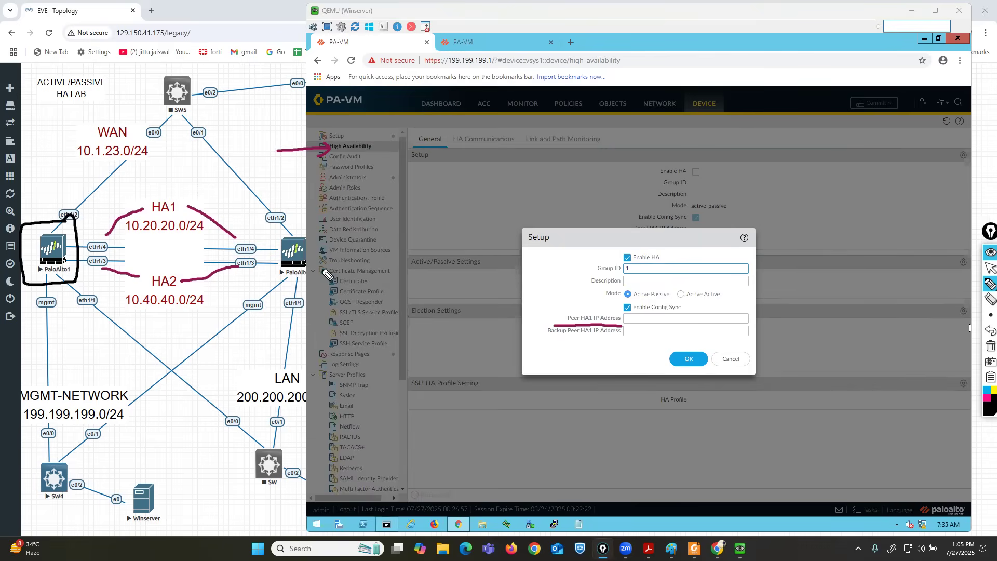
drag(308, 249, 366, 234)
mouse_move(550, 324)
mouse_down()
mouse_move(550, 311)
mouse_move(602, 311)
mouse_move(622, 326)
mouse_up()
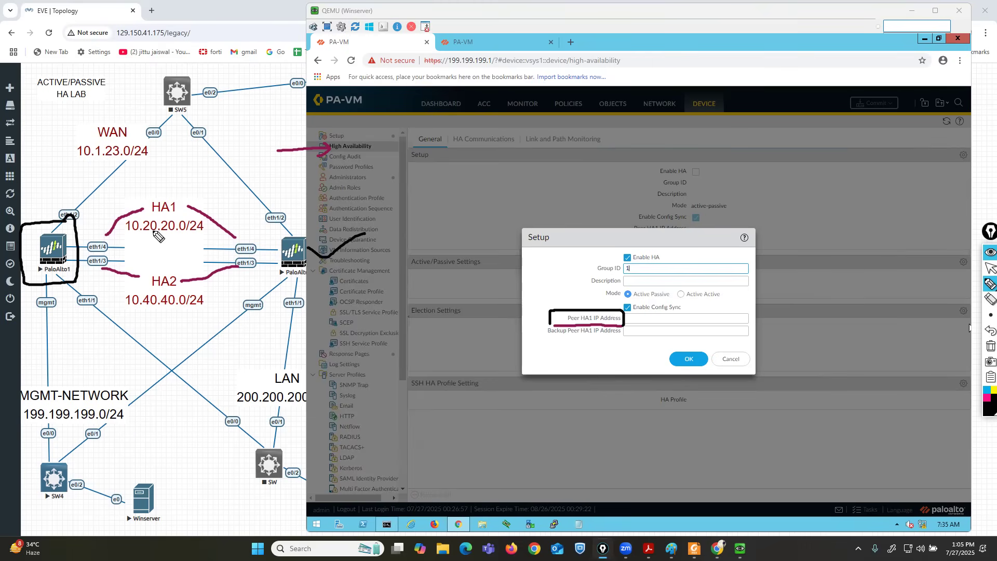
mouse_move(119, 240)
mouse_down()
mouse_move(232, 244)
mouse_move(234, 255)
mouse_move(257, 257)
mouse_move(263, 244)
mouse_move(234, 241)
mouse_move(258, 217)
mouse_move(262, 227)
mouse_up()
click(235, 222)
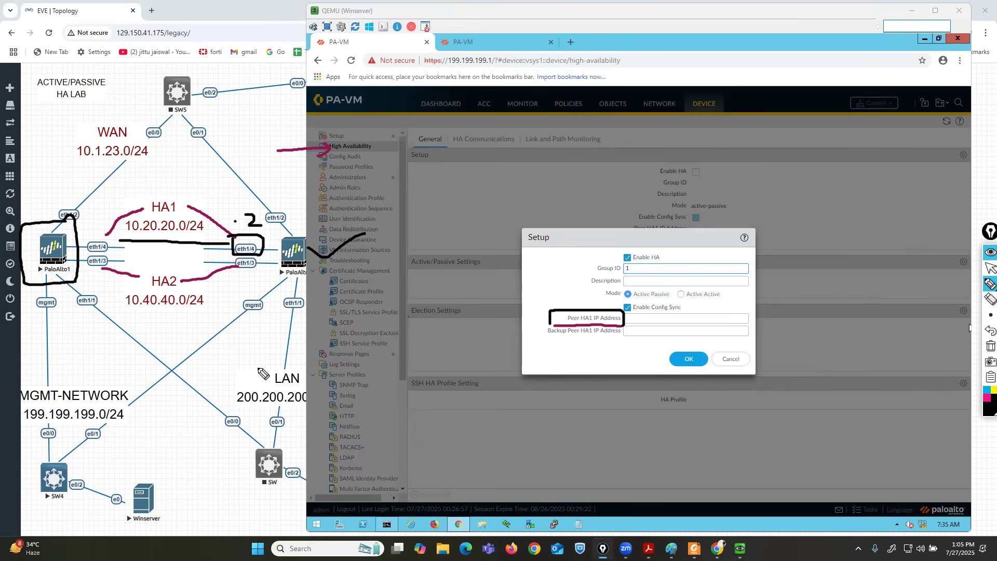
click(89, 227)
drag(99, 214, 98, 231)
click(229, 279)
drag(239, 278, 259, 288)
click(82, 271)
drag(92, 272, 92, 286)
drag(513, 315, 539, 320)
click(537, 308)
click(985, 394)
mouse_move(265, 209)
mouse_down()
mouse_move(225, 210)
mouse_move(224, 235)
mouse_move(268, 231)
mouse_move(265, 210)
mouse_up()
click(987, 269)
Enter peer HA1 address 10.20.20.2, leave the backup peer empty, and save the setup.
click(649, 318)
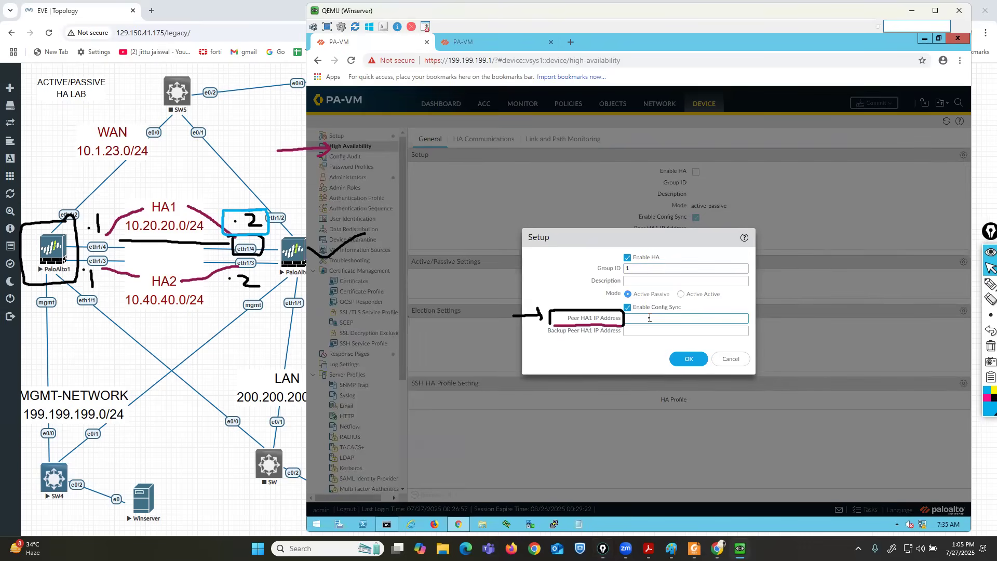
text(10.20.20.2)
click(990, 299)
drag(520, 314, 664, 323)
click(990, 267)
click(637, 333)
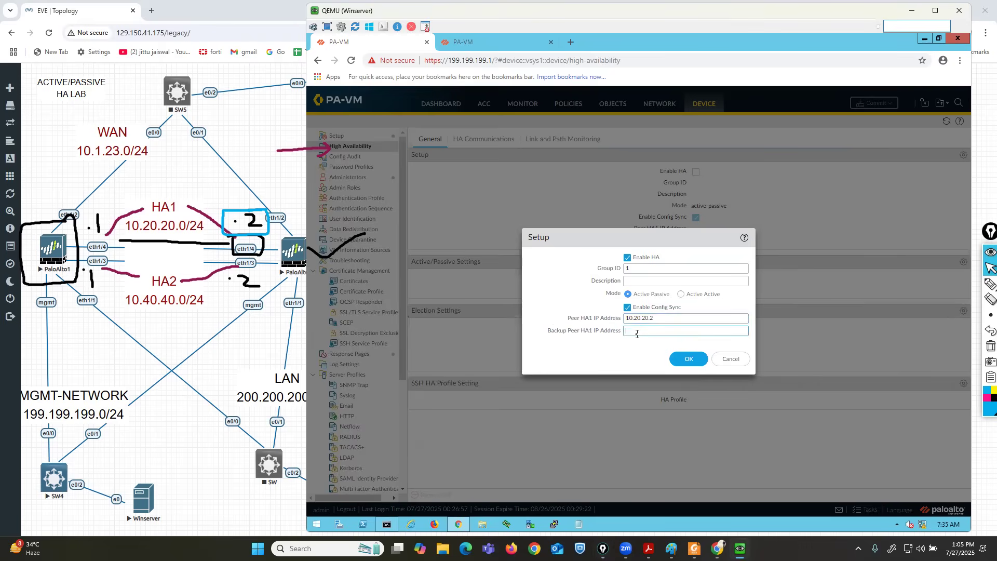
click(689, 360)
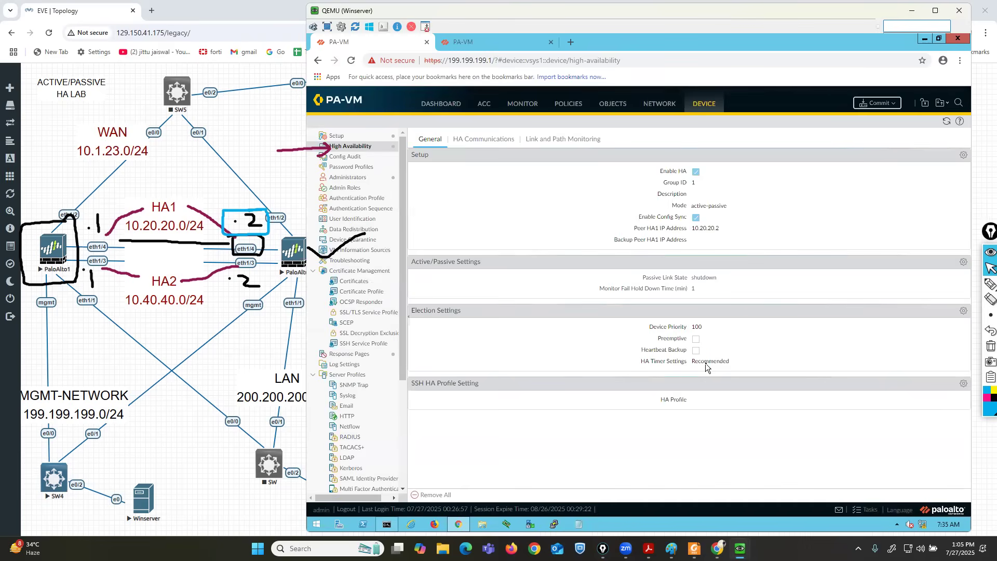
Open the Election Settings dialog, showing Device Priority 100 and Preemptive unchecked.
click(990, 283)
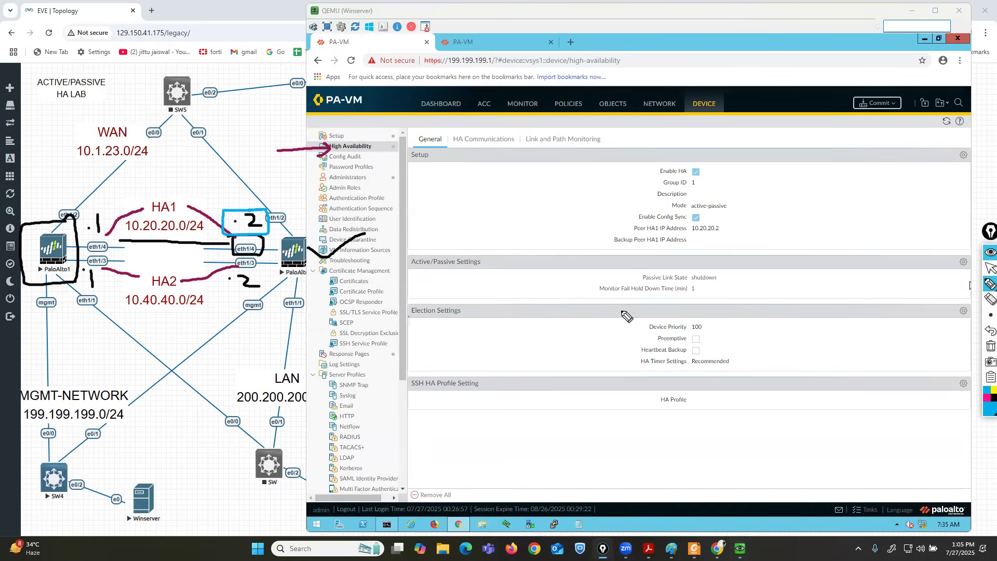
mouse_move(586, 299)
mouse_down()
mouse_move(699, 300)
mouse_move(693, 282)
mouse_move(587, 282)
mouse_move(584, 299)
mouse_up()
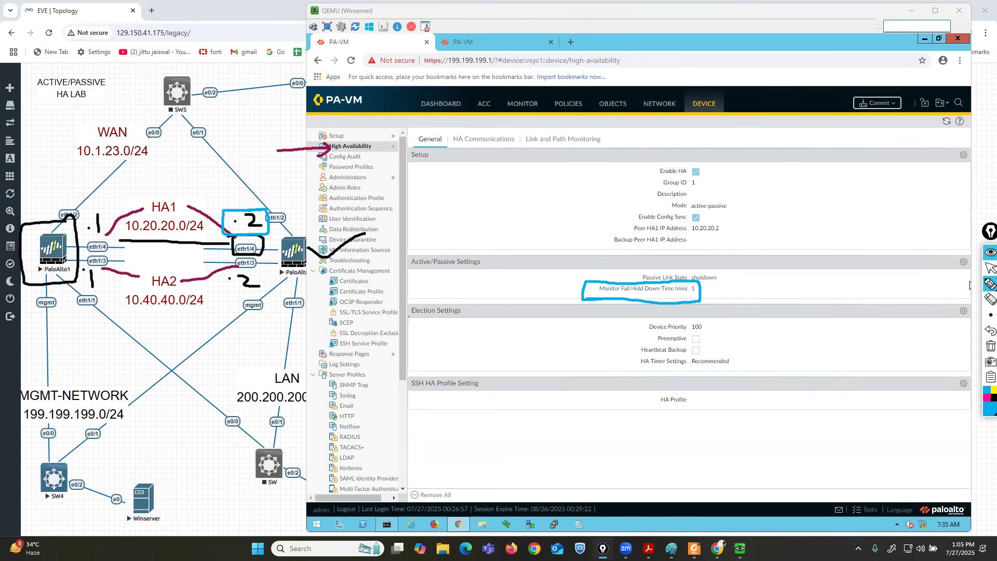
mouse_move(95, 206)
mouse_down()
mouse_move(2, 365)
mouse_move(7, 349)
mouse_up()
drag(34, 175, 78, 340)
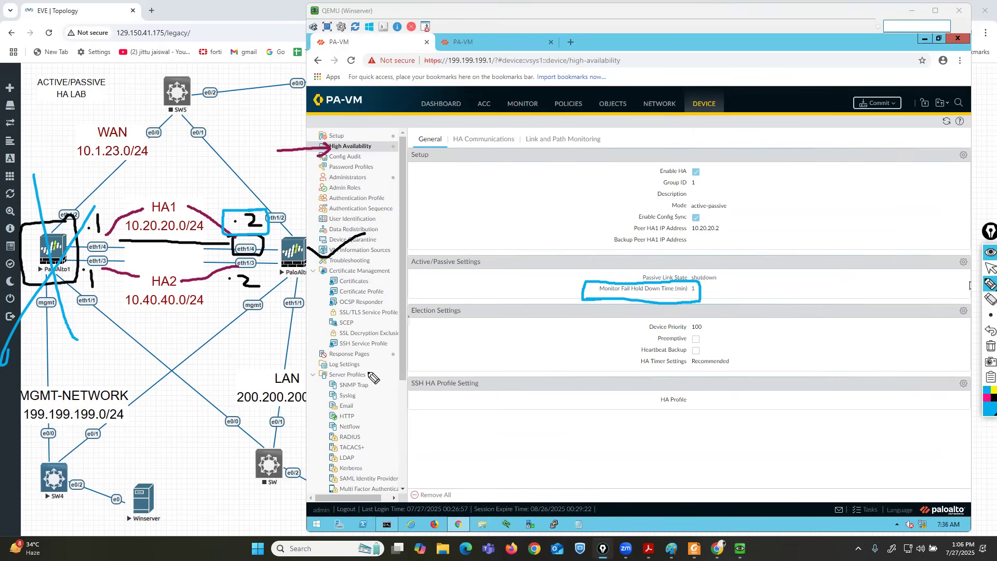
click(986, 332)
click(986, 331)
click(986, 332)
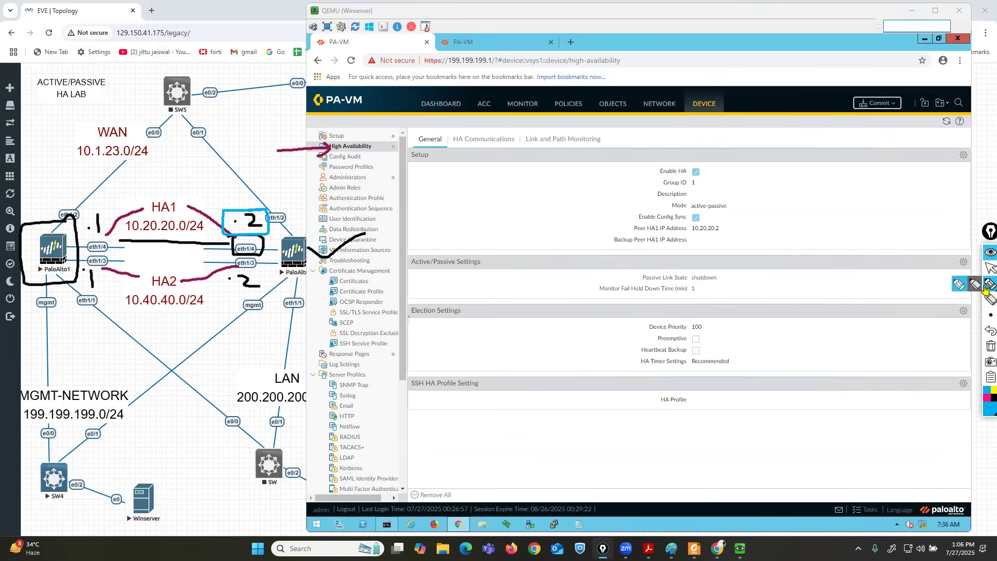
click(988, 269)
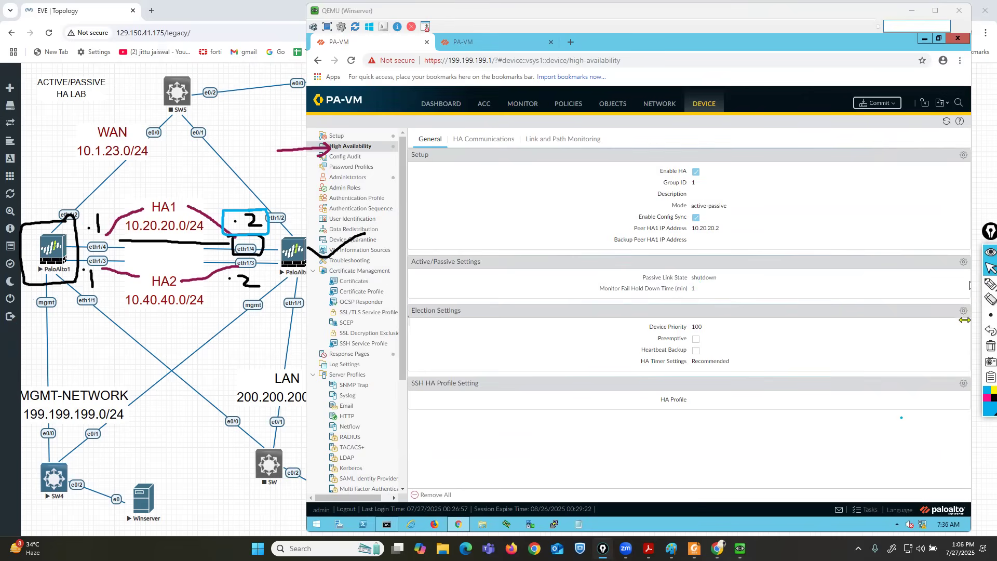
click(963, 311)
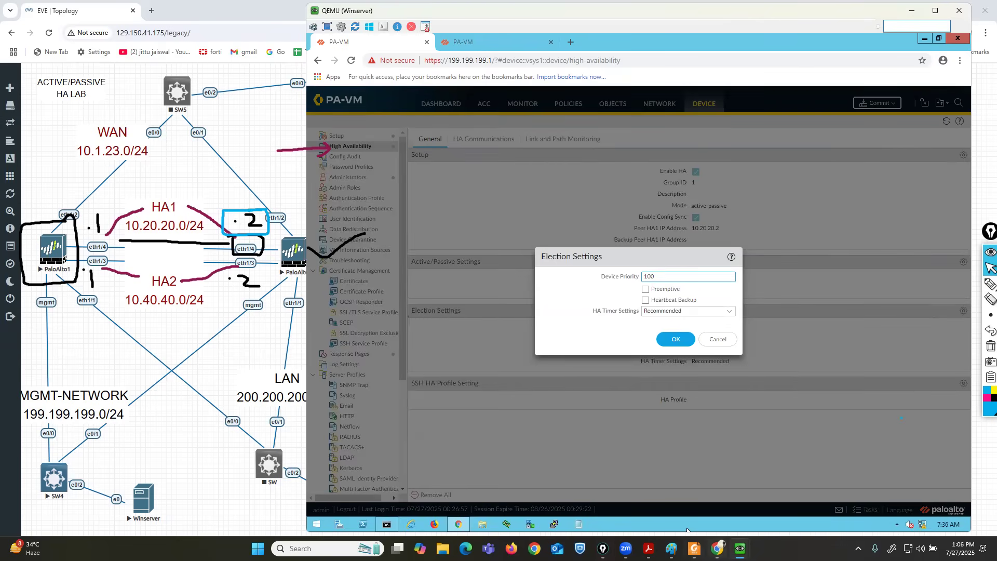
Bring up the HA notes PDF in Foxit Reader and scroll through it.
click(694, 548)
scroll(664, 461, up, 5)
scroll(664, 461, up, 10)
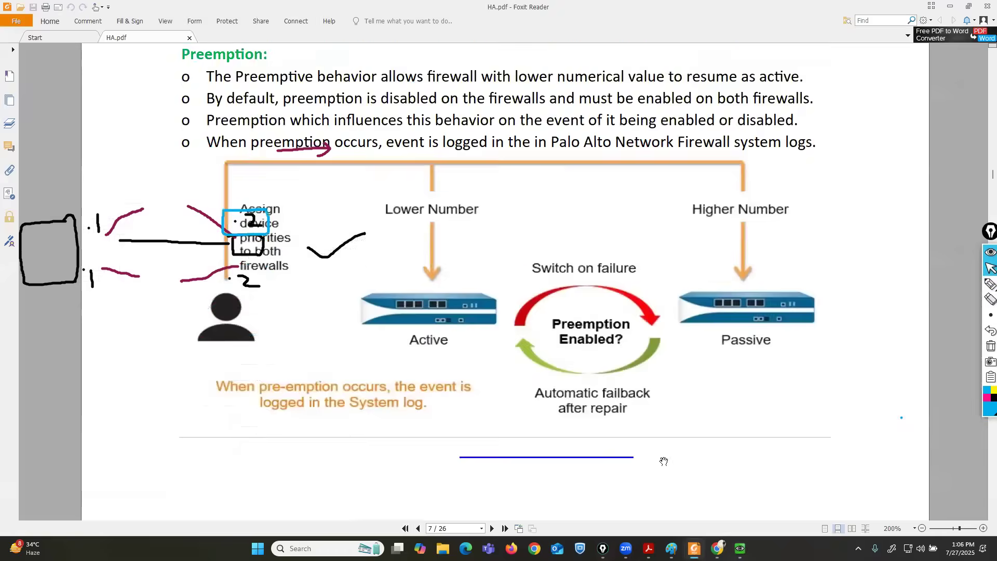
scroll(663, 461, down, 2)
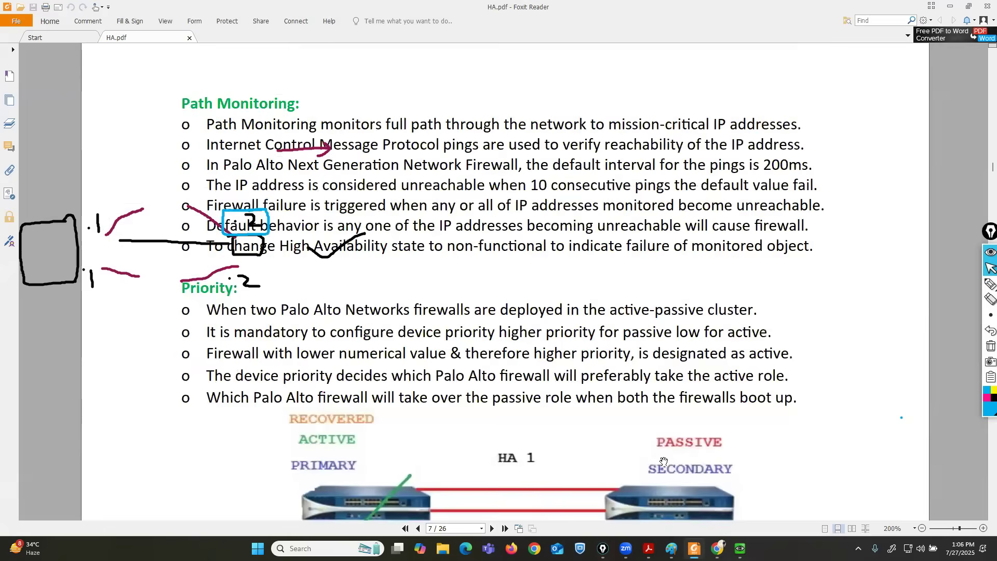
scroll(664, 461, up, 2)
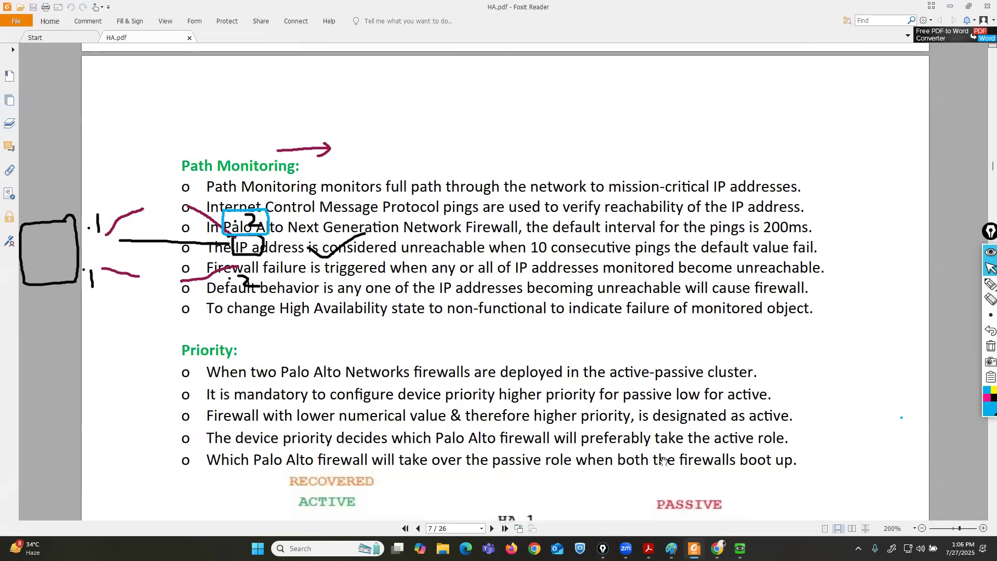
Underline the device-priority rule in the notes, then minimize Foxit and select Device Priority.
click(990, 283)
drag(483, 403, 599, 403)
mouse_move(671, 388)
mouse_down()
mouse_move(675, 408)
mouse_move(782, 410)
mouse_move(666, 382)
mouse_up()
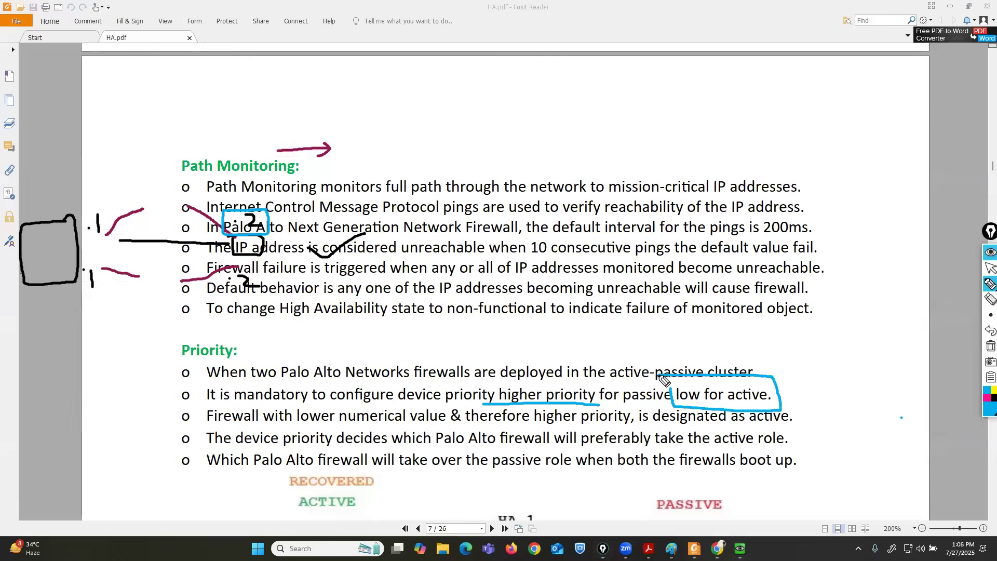
click(989, 330)
click(989, 330)
click(990, 268)
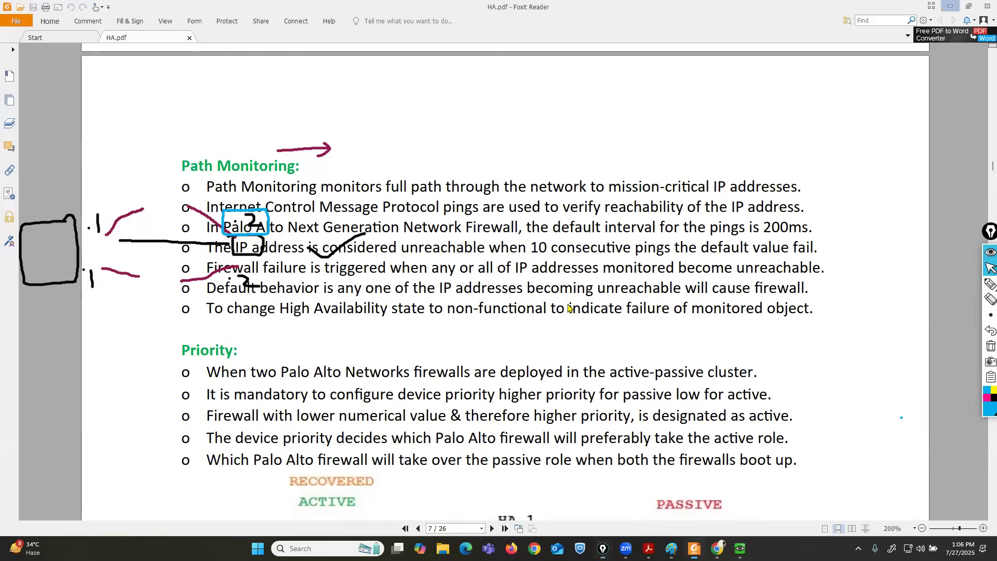
click(953, 7)
click(682, 274)
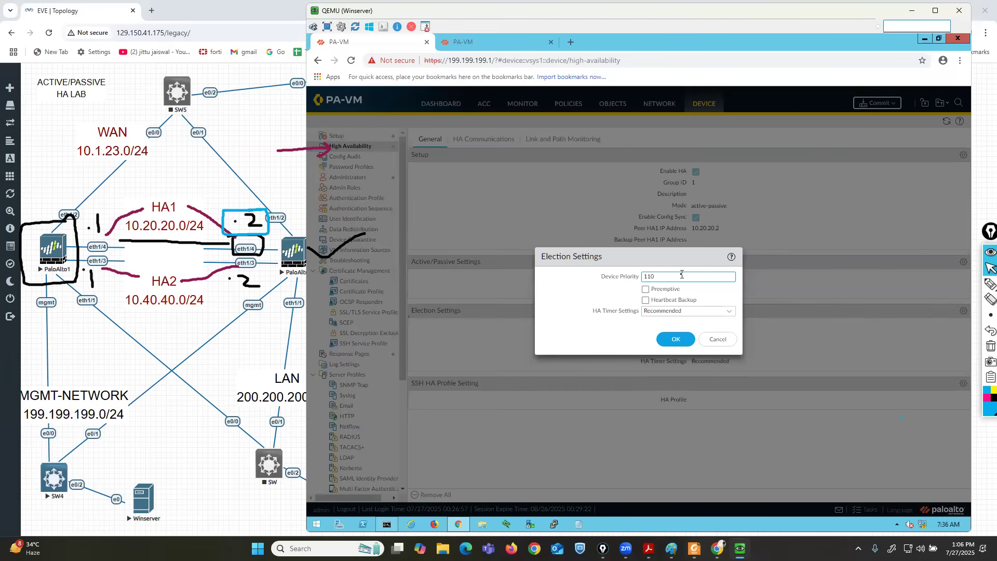
Save the election settings with Device Priority 110 and Preemptive enabled.
click(645, 290)
click(680, 341)
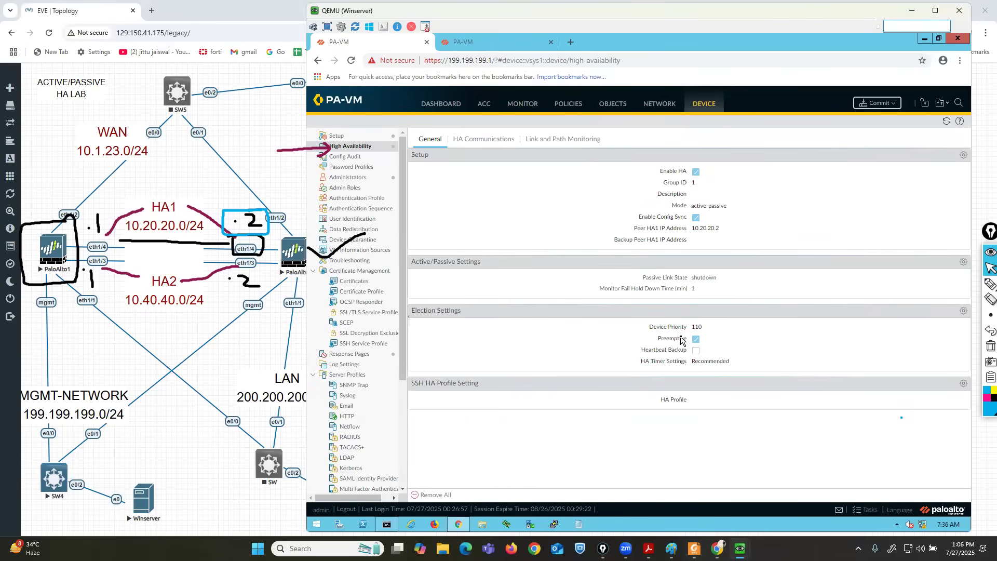
click(479, 139)
Mark the HA1 and HA2 links on the topology, erase the marks, and open the HA1 settings.
click(989, 284)
mouse_move(431, 184)
mouse_down()
mouse_move(462, 167)
mouse_move(415, 151)
mouse_move(440, 183)
mouse_up()
mouse_move(413, 278)
mouse_down()
mouse_move(463, 262)
mouse_move(419, 234)
mouse_move(416, 270)
mouse_up()
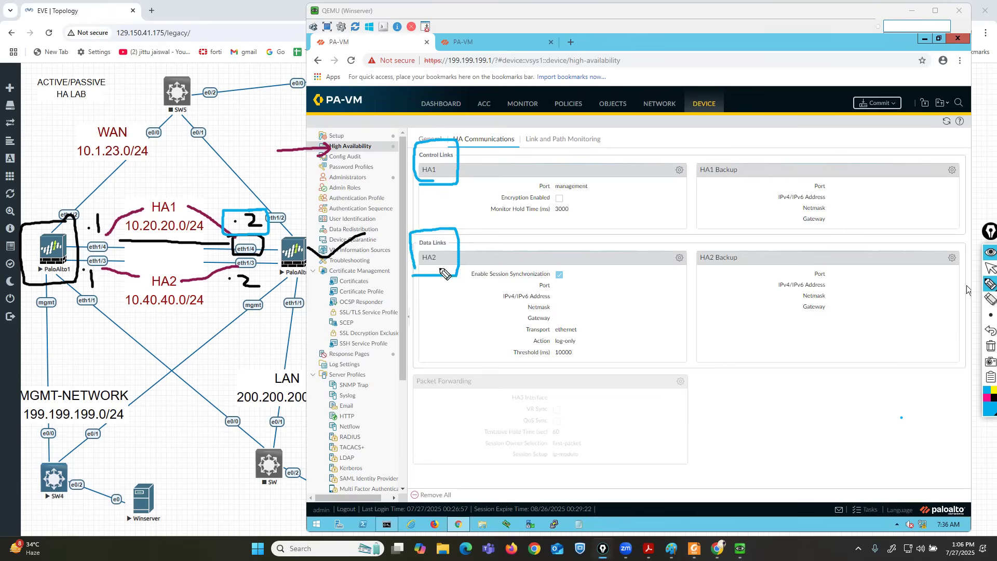
click(985, 398)
drag(106, 245, 115, 264)
drag(107, 234, 145, 210)
drag(104, 268, 142, 279)
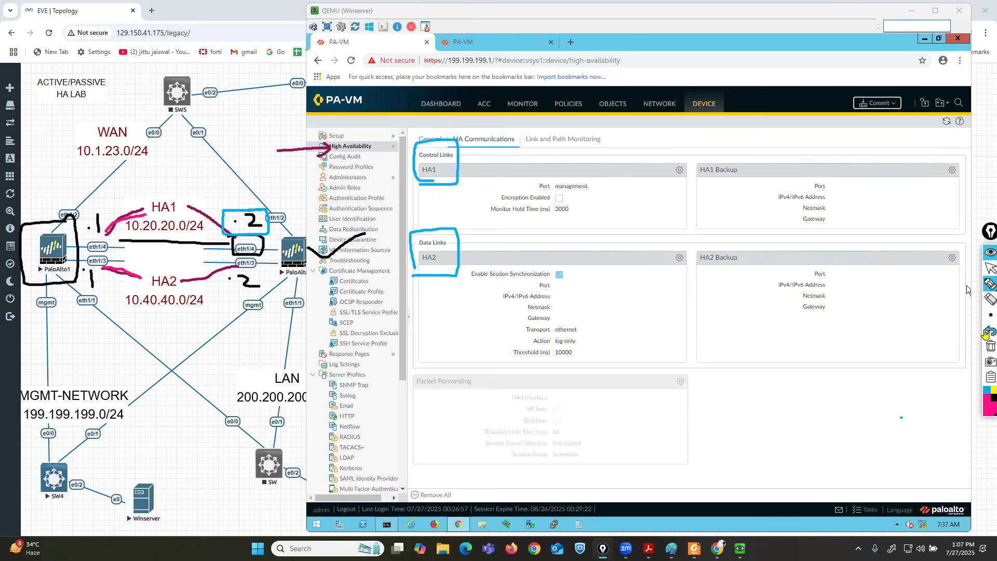
click(990, 298)
click(420, 134)
click(446, 235)
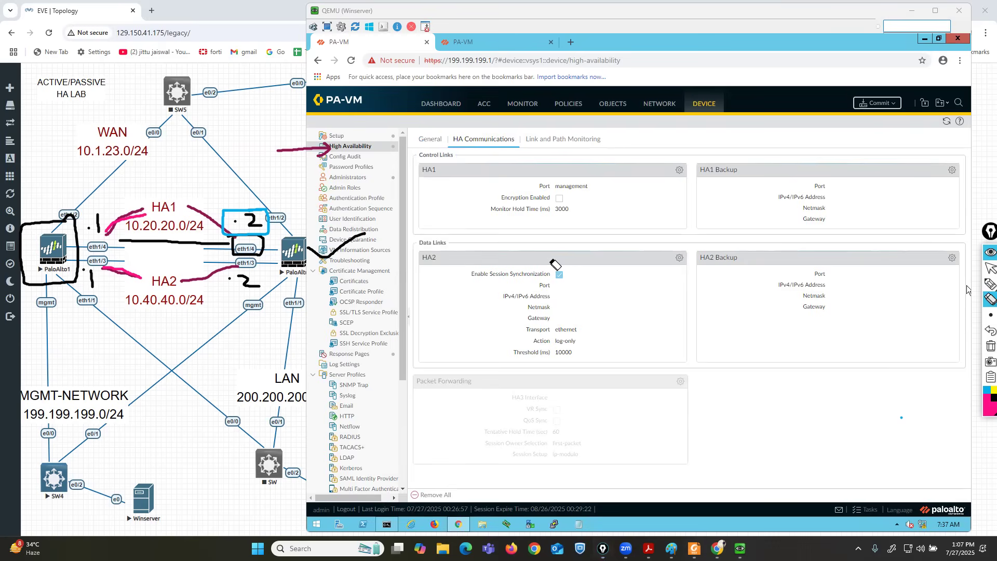
click(990, 267)
click(679, 170)
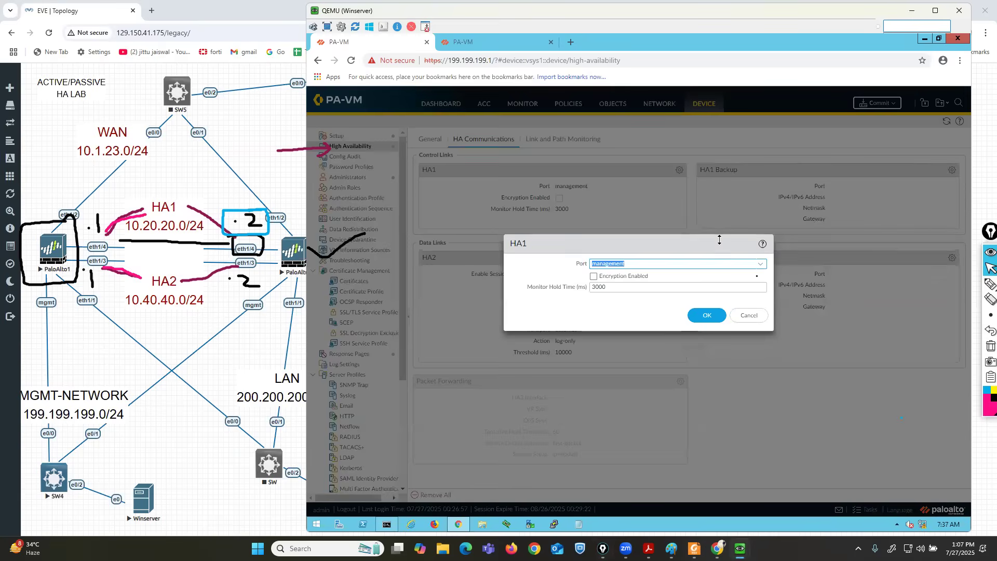
Set HA1 to port ethernet1/4 with IP 10.20.20.1 and netmask 255.255.255.0.
click(759, 268)
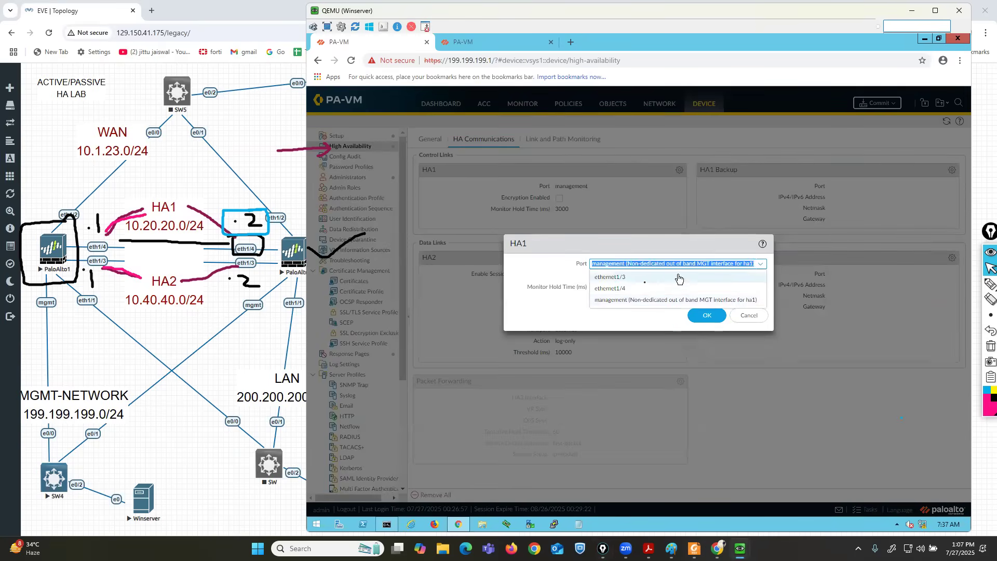
click(631, 288)
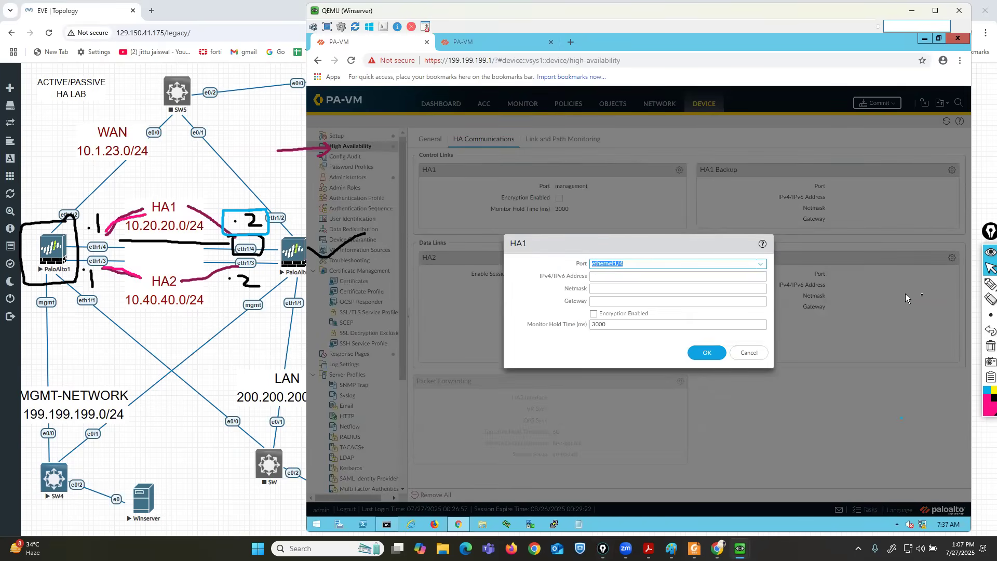
click(956, 287)
mouse_move(501, 256)
mouse_down()
mouse_move(526, 254)
mouse_move(489, 235)
mouse_move(500, 257)
mouse_up()
click(621, 276)
text(10.20.2)
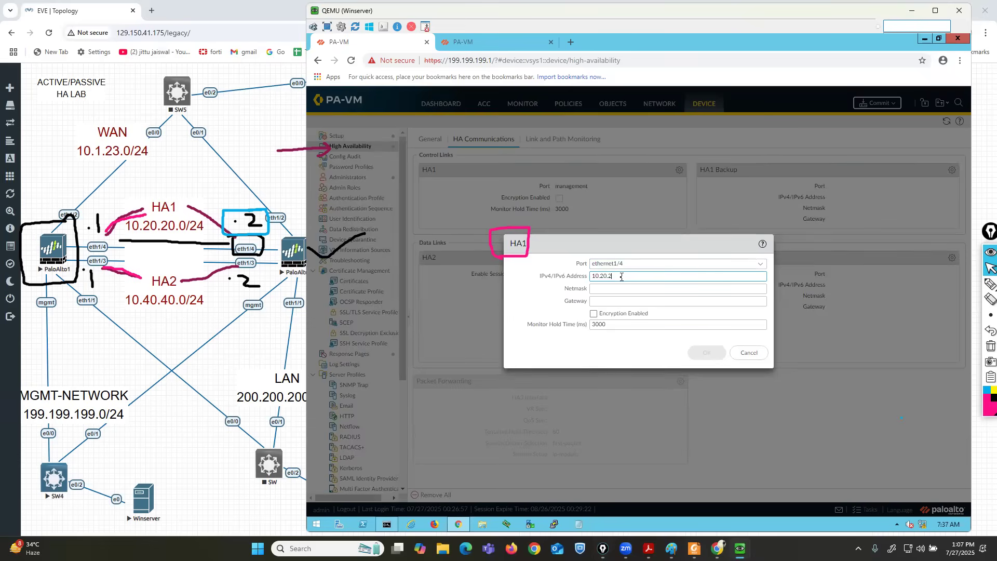
text(0.1)
key(Tab)
text(2)
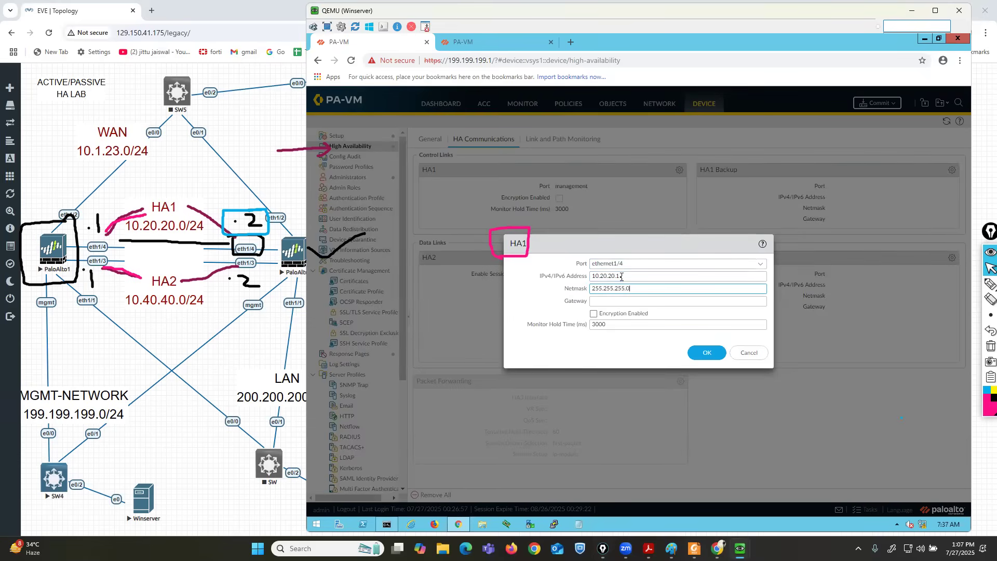
Highlight the empty Gateway field and 10.20.20.0/24 subnet, erase the marks, and save the HA1 link.
click(960, 287)
mouse_move(548, 310)
mouse_down()
mouse_move(665, 311)
mouse_move(629, 295)
mouse_move(565, 296)
mouse_move(558, 328)
mouse_up()
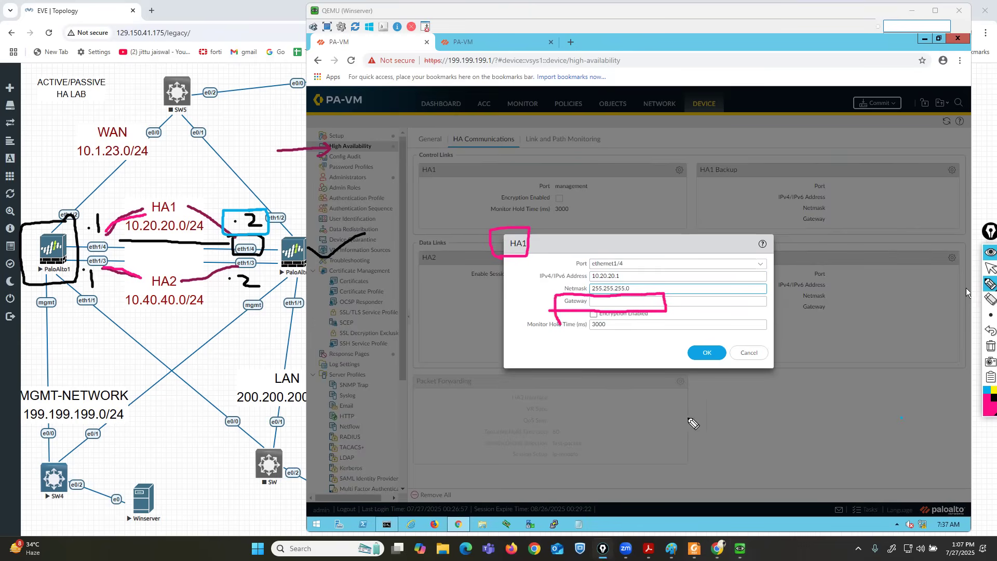
click(984, 414)
click(972, 328)
mouse_move(182, 229)
mouse_down()
mouse_move(162, 227)
mouse_move(138, 270)
mouse_move(194, 285)
mouse_move(167, 229)
mouse_up()
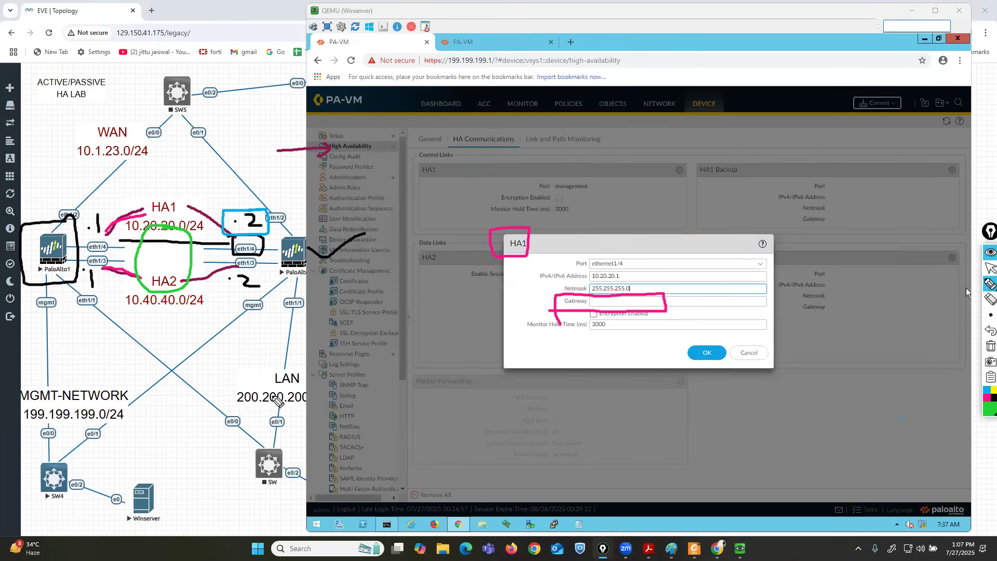
mouse_move(105, 248)
mouse_down()
mouse_move(139, 252)
mouse_move(127, 273)
mouse_move(140, 285)
mouse_up()
mouse_move(97, 240)
mouse_down()
mouse_move(137, 227)
mouse_move(124, 233)
mouse_up()
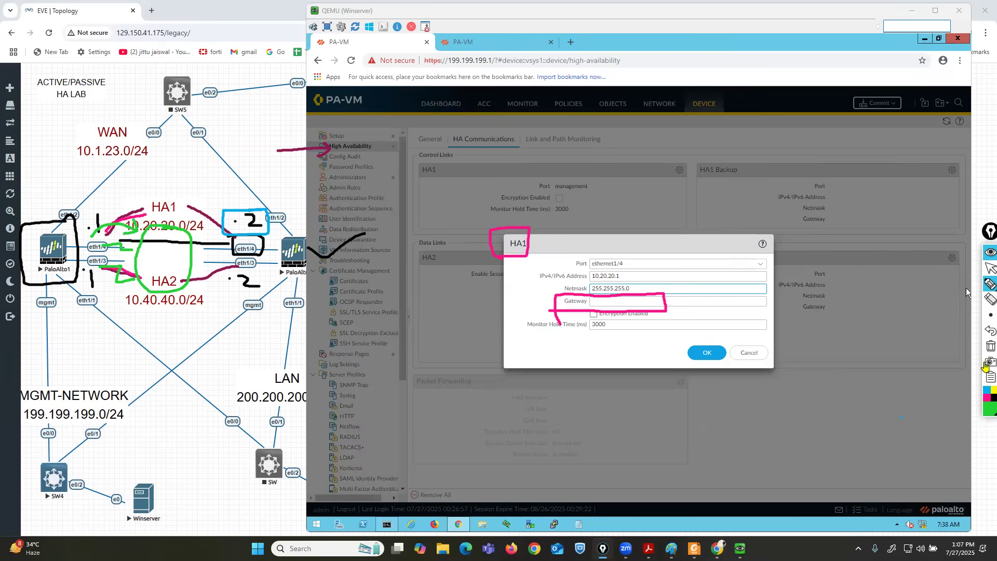
click(985, 332)
click(985, 332)
click(985, 332)
click(985, 333)
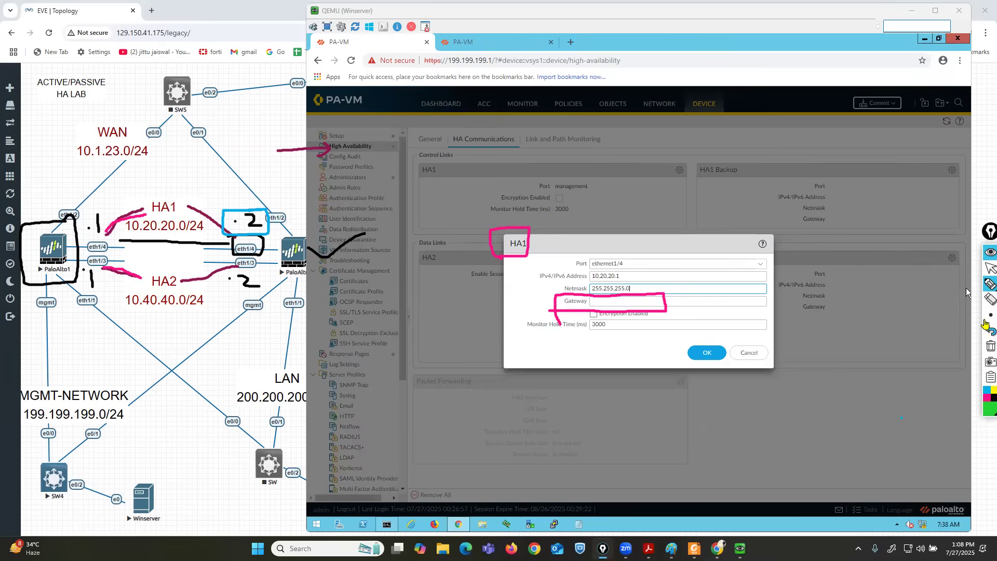
click(600, 295)
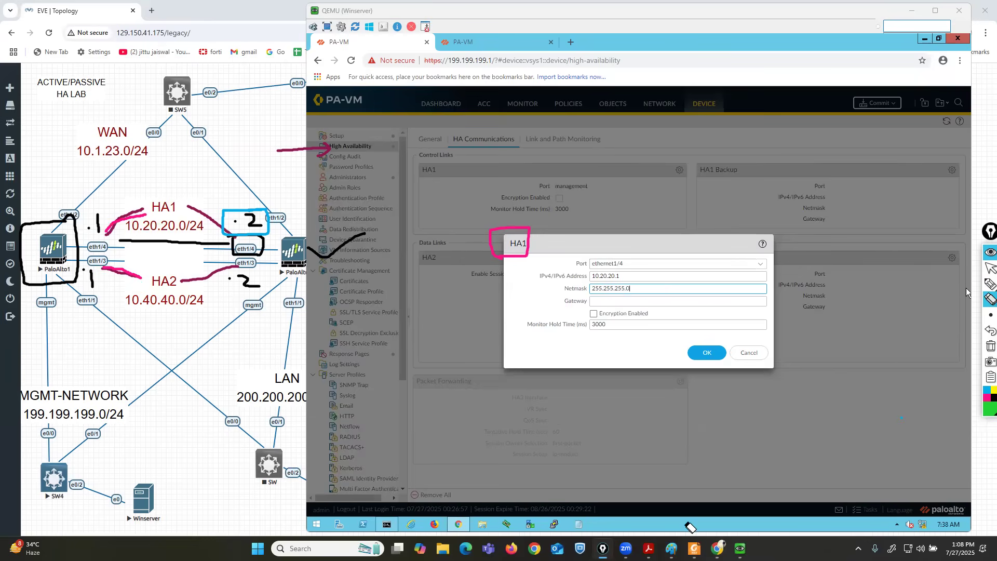
click(989, 284)
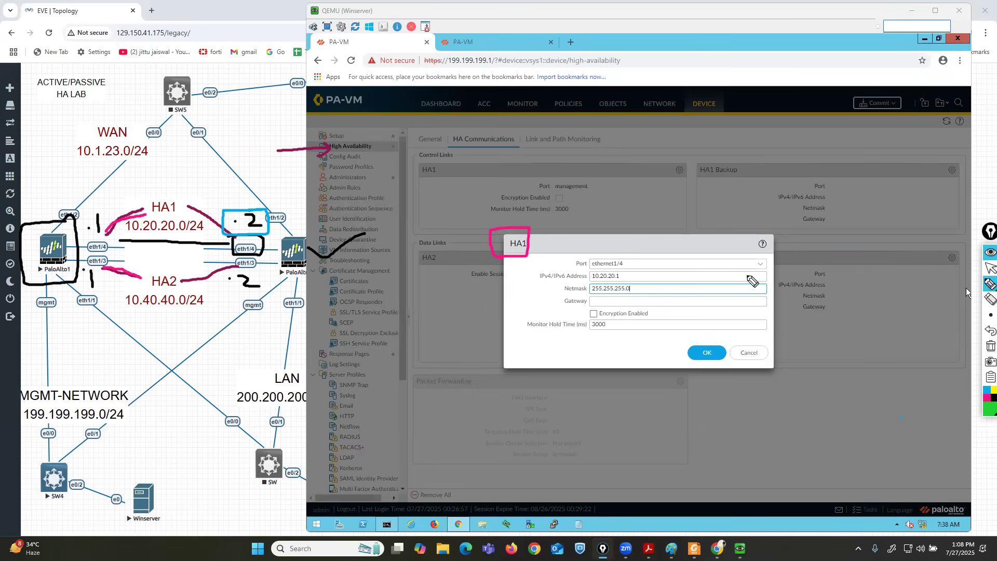
mouse_move(586, 320)
mouse_down()
mouse_move(655, 323)
mouse_move(656, 306)
mouse_move(588, 308)
mouse_move(590, 322)
mouse_up()
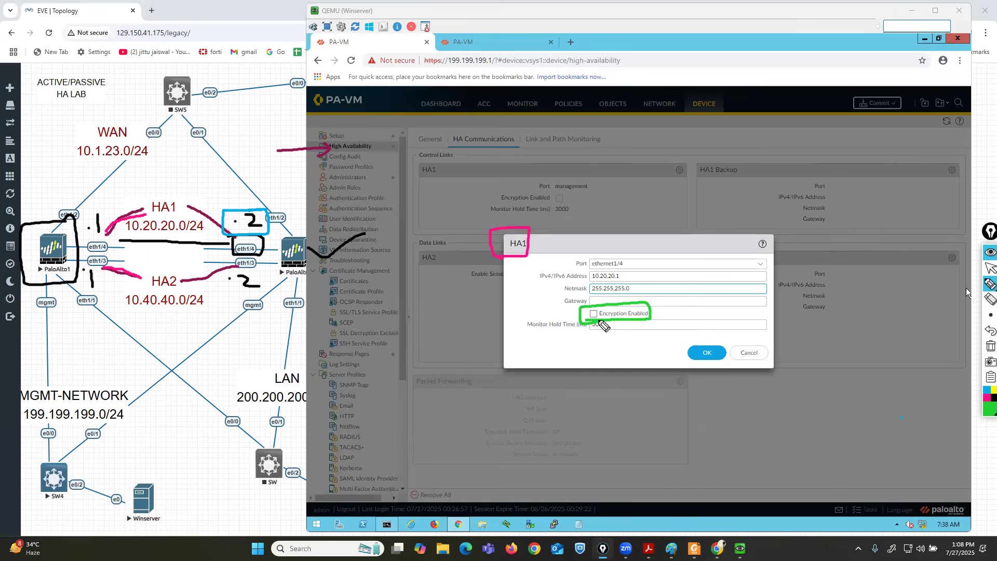
click(990, 345)
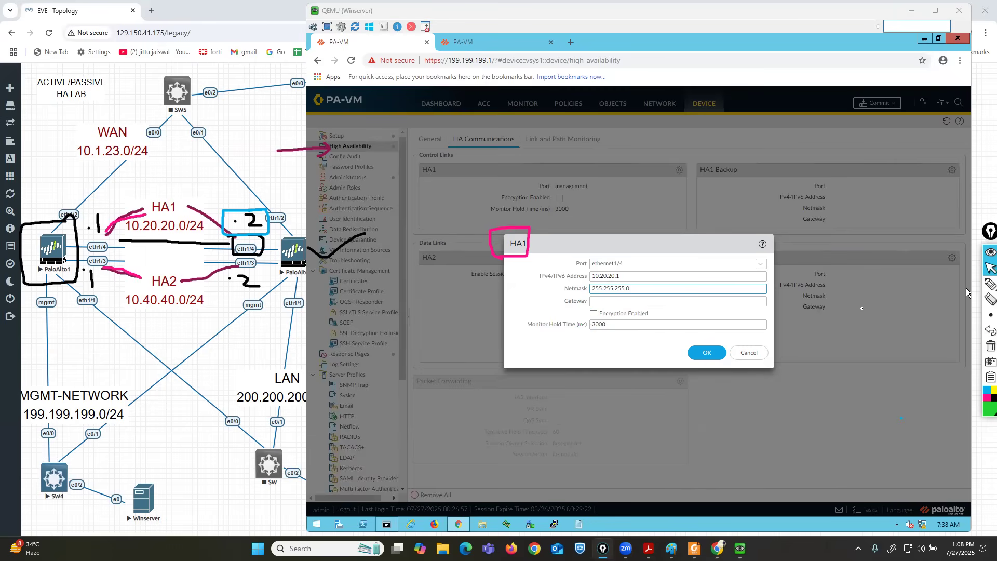
click(707, 352)
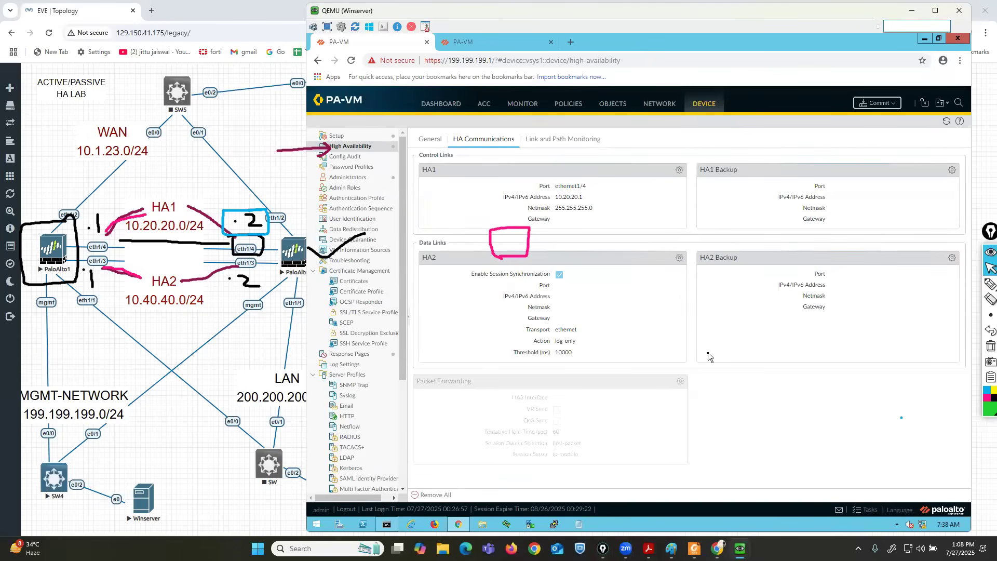
Open PaloAlto1's HA2 link settings and mark the eth1/3 link on the lab diagram.
click(679, 258)
click(986, 300)
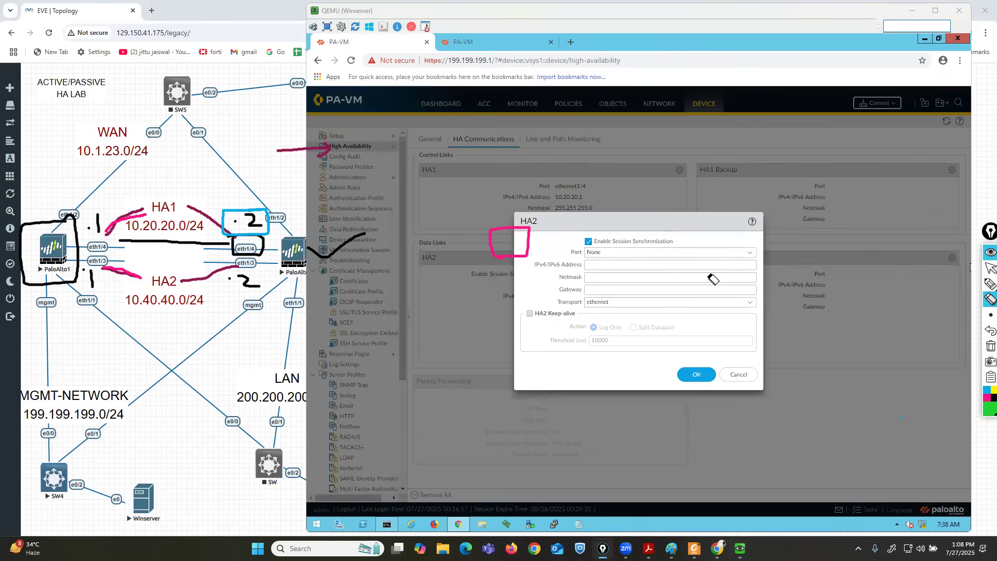
click(990, 284)
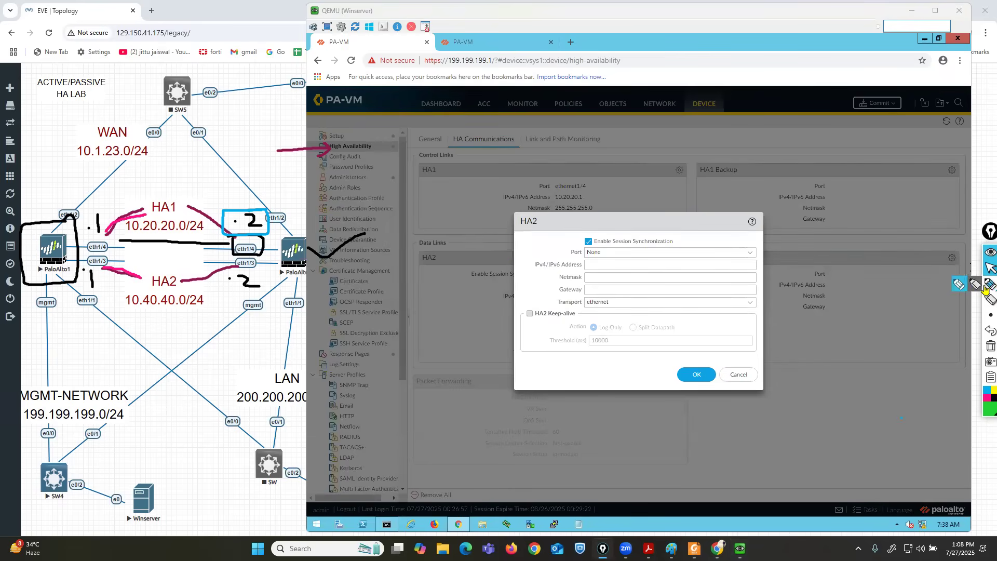
mouse_move(114, 256)
mouse_down()
mouse_move(77, 257)
mouse_move(78, 287)
mouse_move(118, 285)
mouse_move(115, 257)
mouse_up()
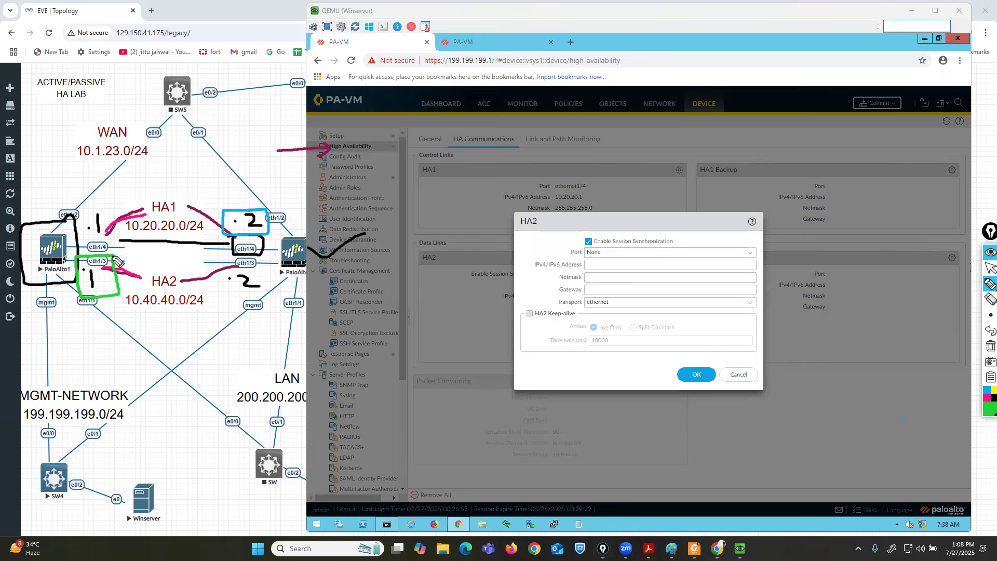
click(990, 268)
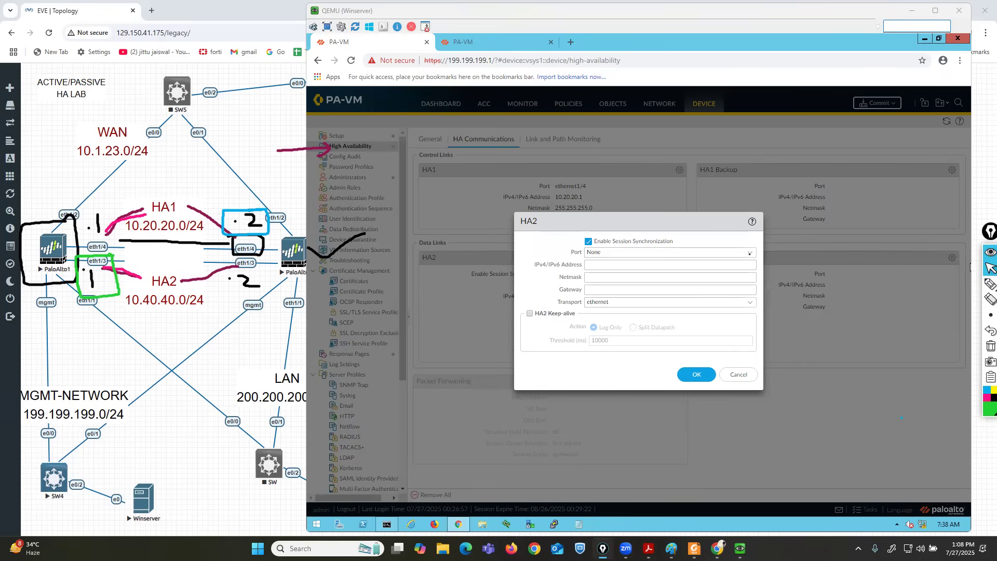
Set the HA2 port to ethernet1/3 with IP 10.40.40.1 and netmask 255.255.255.0.
click(749, 253)
click(600, 278)
click(619, 263)
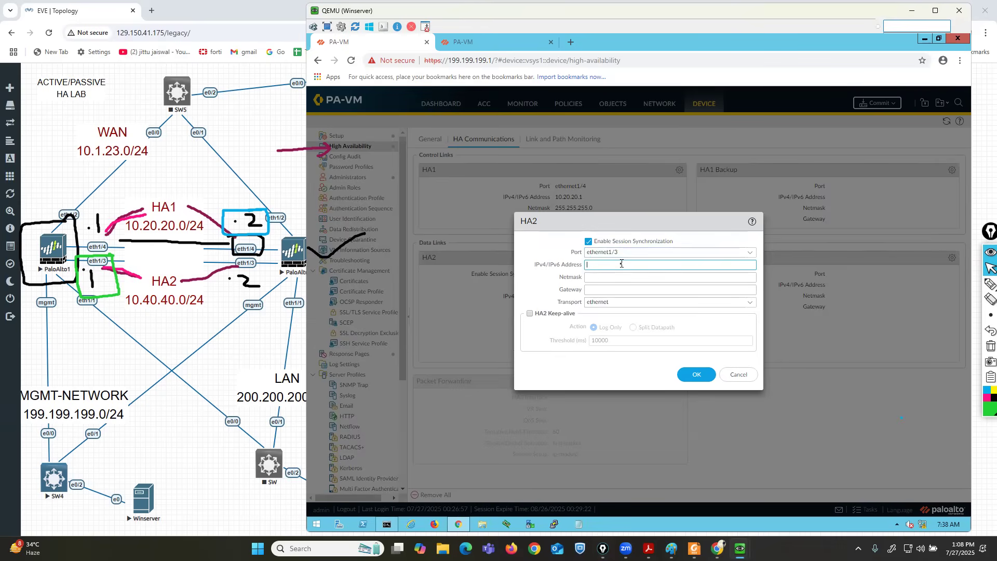
text(10.40.40.1)
key(Tab)
text(2)
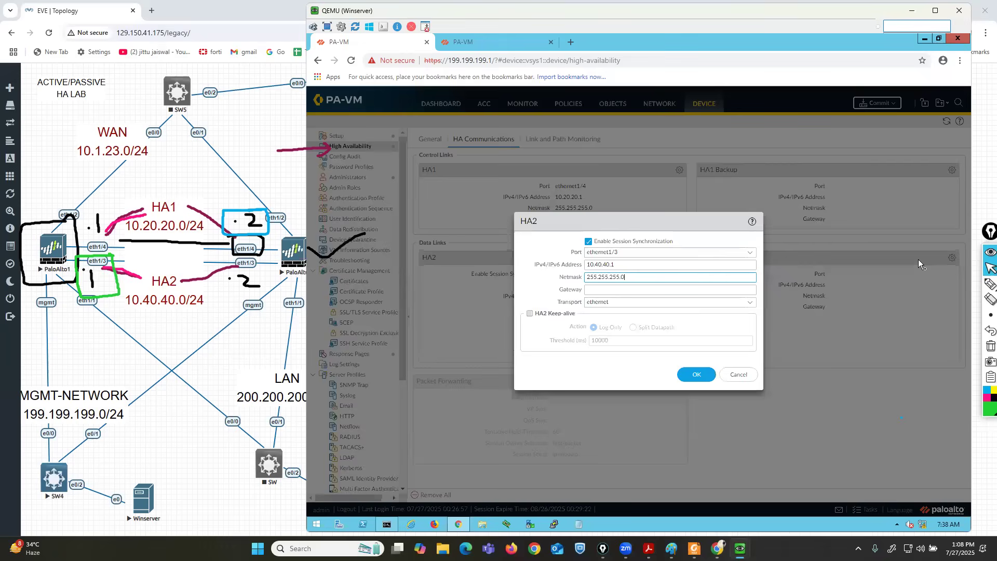
Point out Enable Session Synchronization, save the HA2 link, and bring up Commit.
click(990, 283)
mouse_move(570, 251)
mouse_down()
mouse_move(693, 249)
mouse_move(651, 226)
mouse_move(578, 235)
mouse_move(574, 248)
mouse_up()
click(985, 331)
click(990, 267)
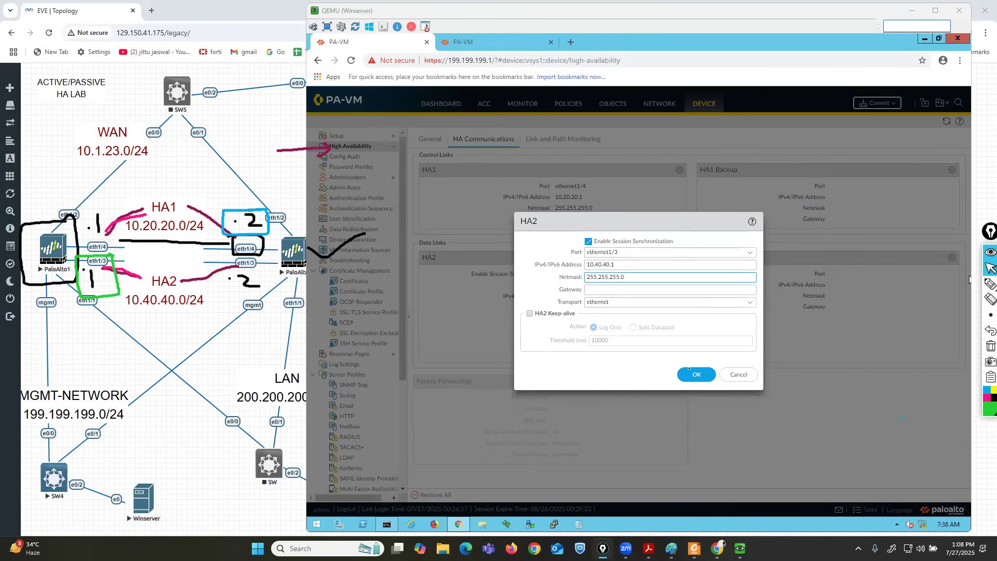
click(689, 373)
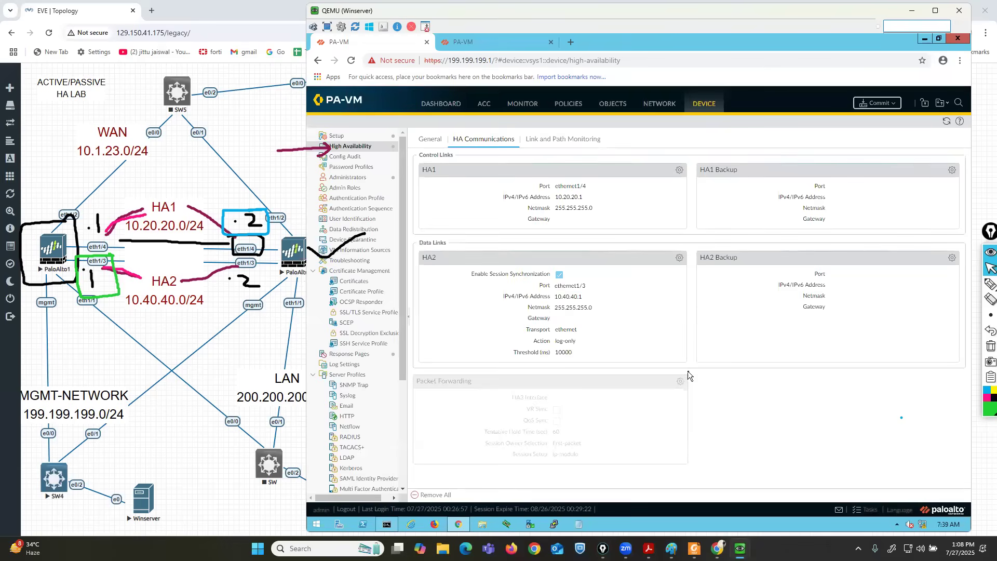
click(883, 106)
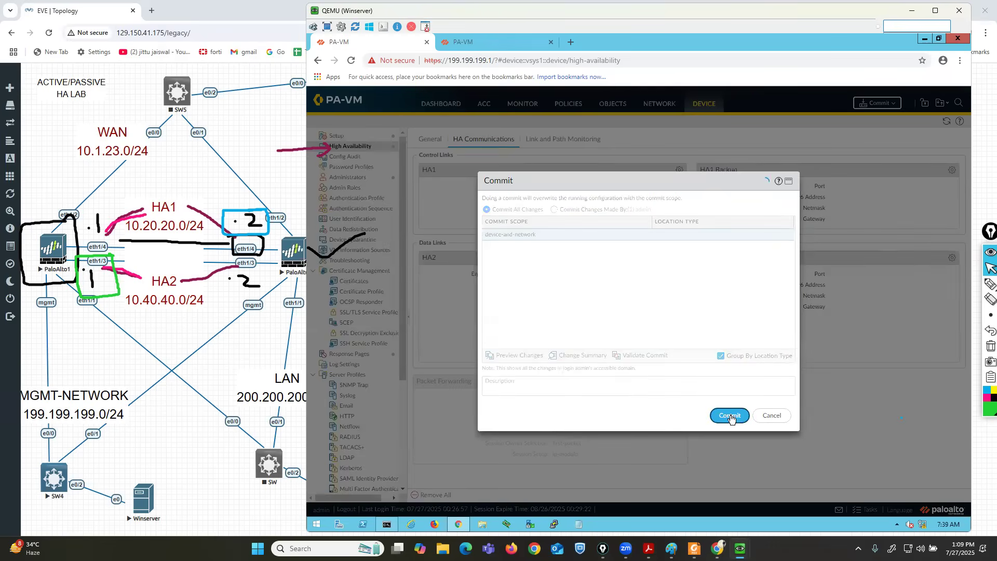
Commit PaloAlto1's HA changes, then on PaloAlto2 close the commit report and open Device > High Availability.
click(729, 416)
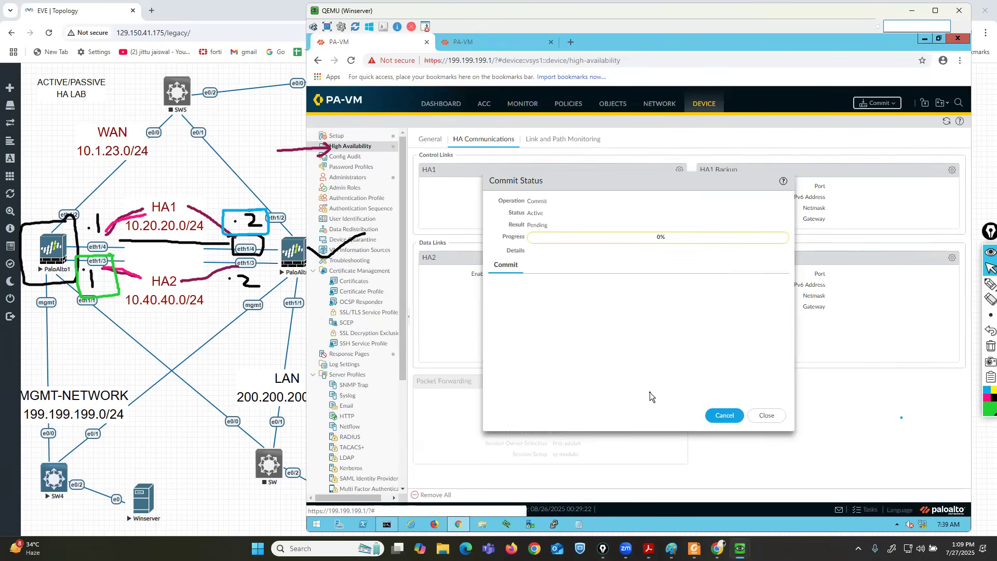
click(491, 40)
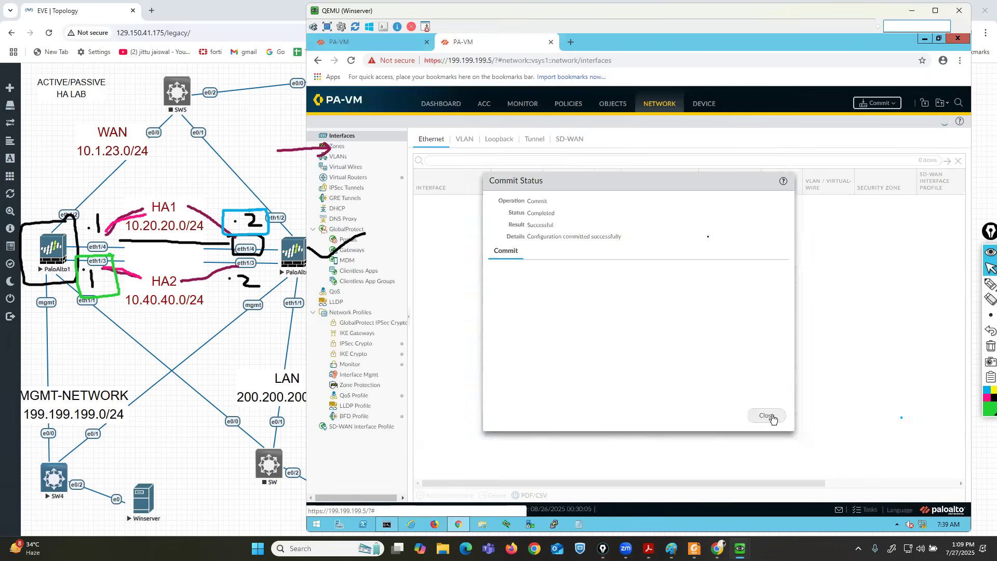
click(767, 415)
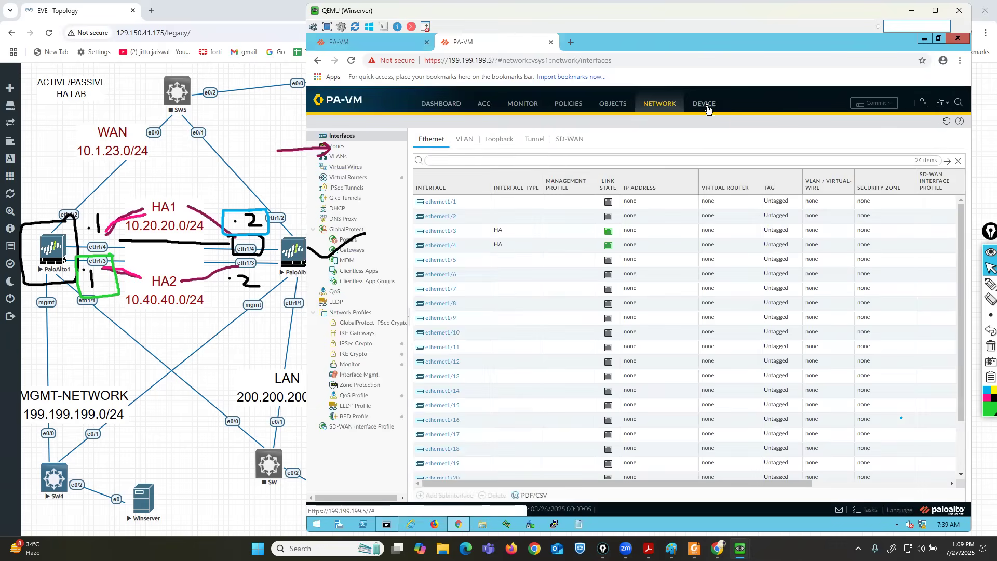
click(707, 109)
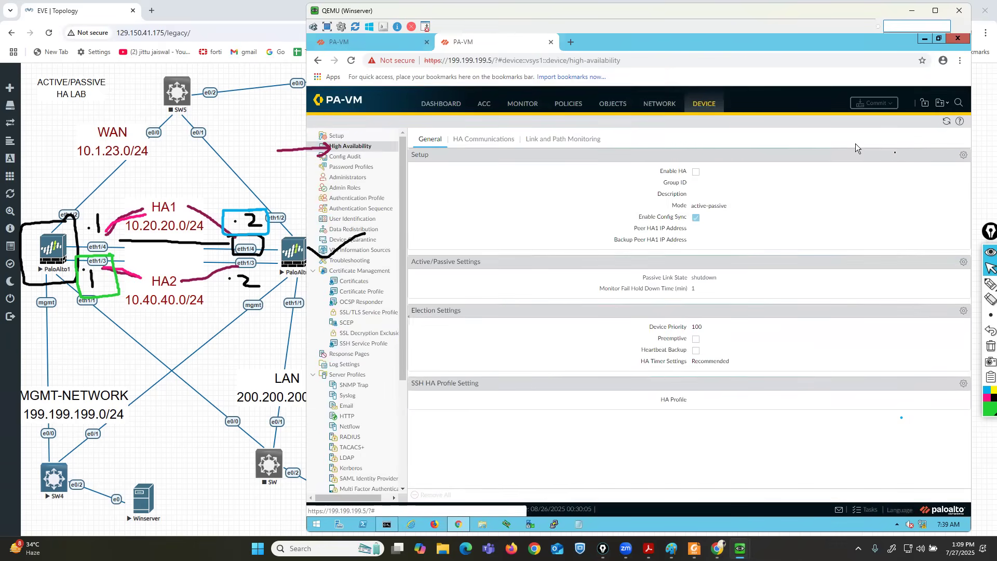
Enable HA on PaloAlto2 with group ID 1 and peer HA1 address 10.20.20.1.
click(963, 157)
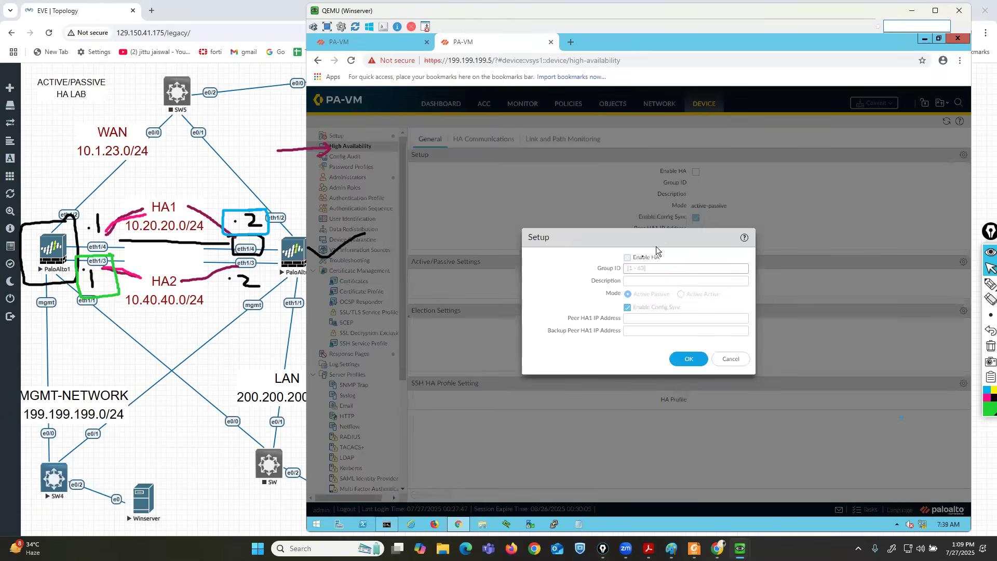
click(627, 257)
click(647, 268)
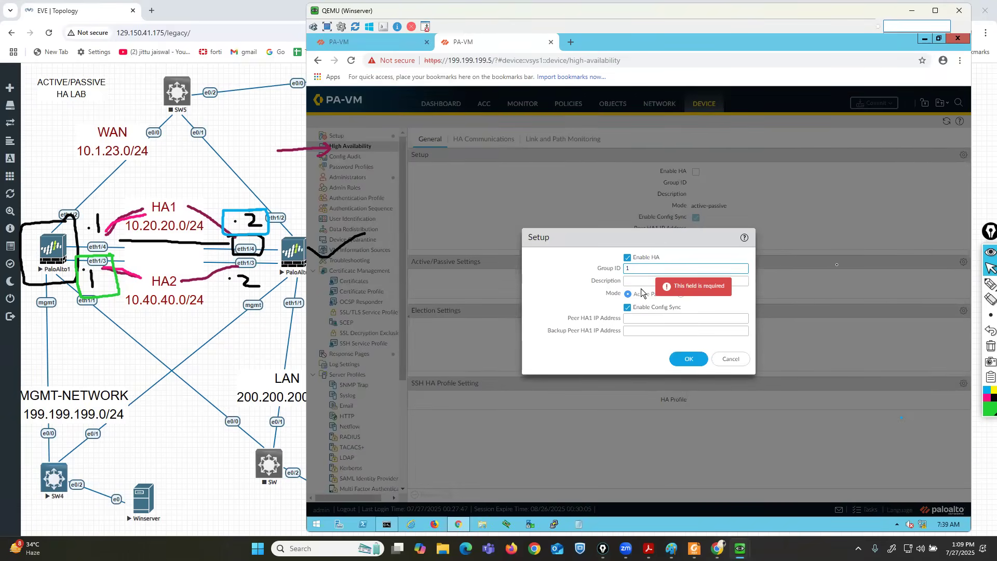
mouse_move(990, 285)
mouse_move(311, 219)
mouse_down()
mouse_move(275, 291)
mouse_move(387, 276)
mouse_move(310, 214)
mouse_up()
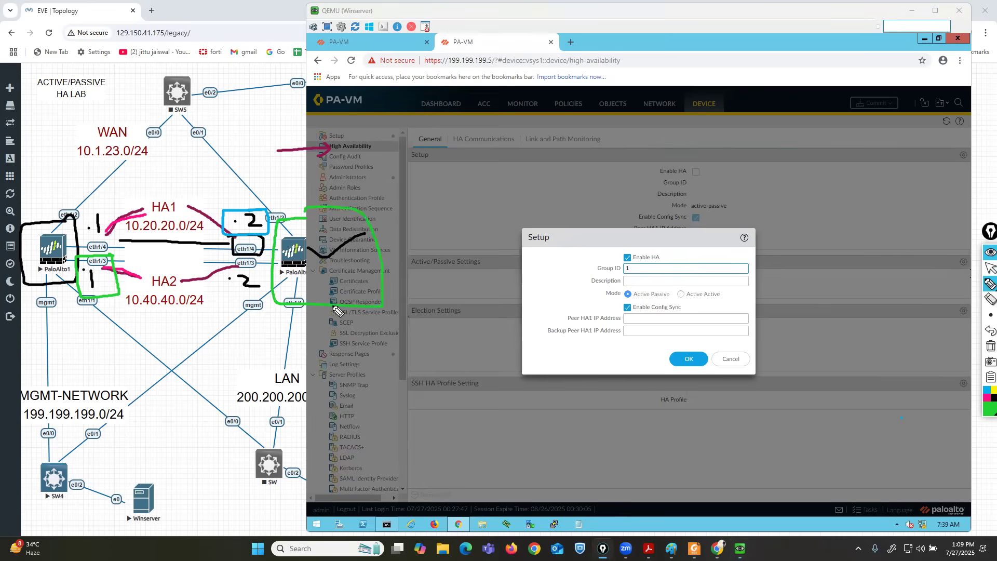
mouse_move(213, 242)
mouse_down()
mouse_move(109, 242)
mouse_move(107, 215)
mouse_move(75, 244)
mouse_move(120, 254)
mouse_up()
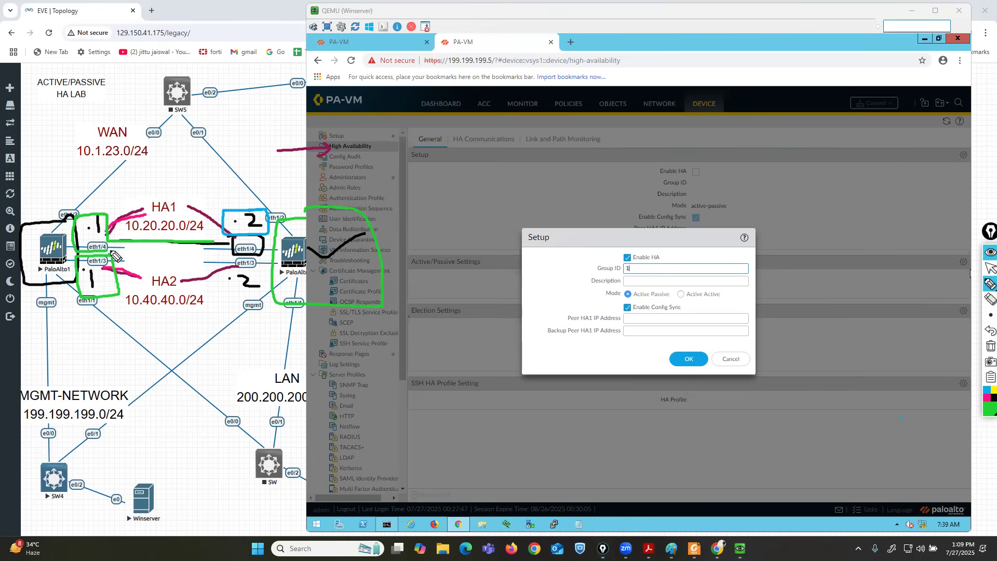
click(989, 268)
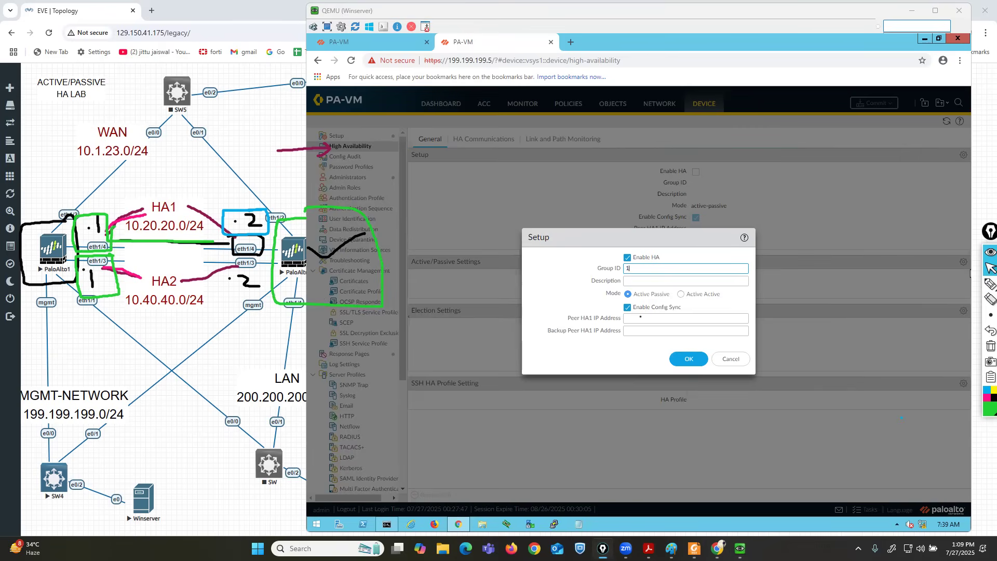
click(645, 317)
text(1)
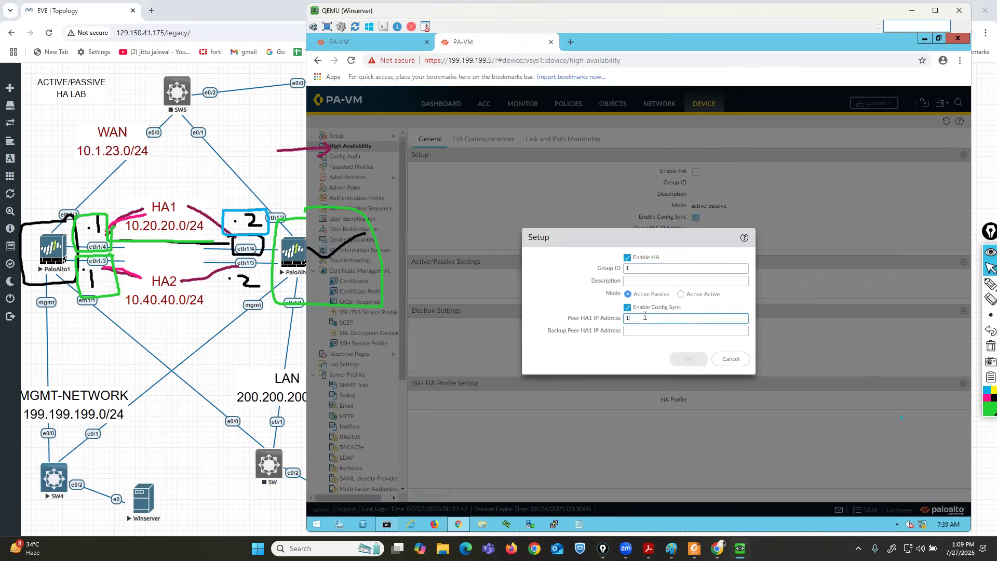
text(0.20.20.1)
click(688, 358)
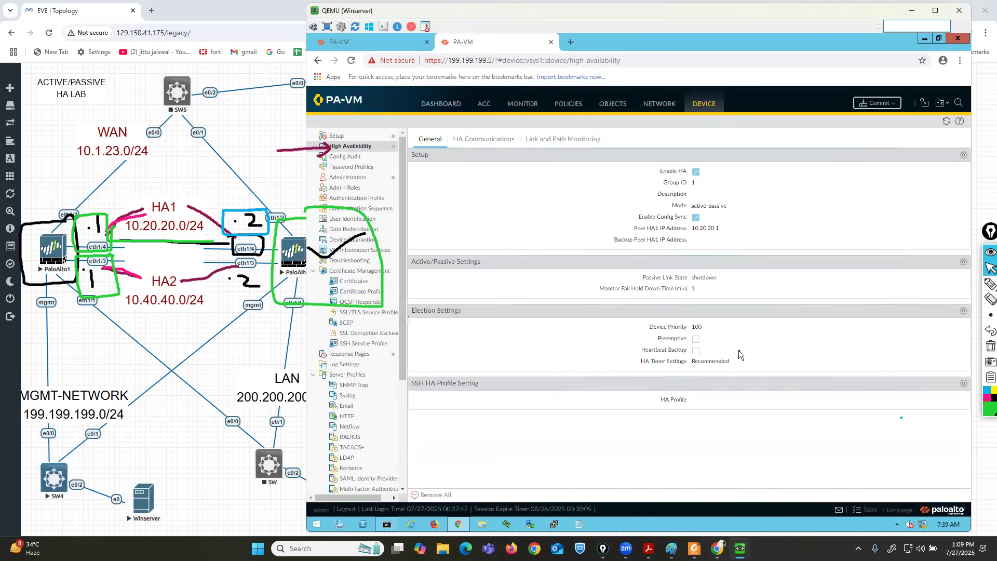
Set the election device priority to 150 with preemption enabled.
click(964, 311)
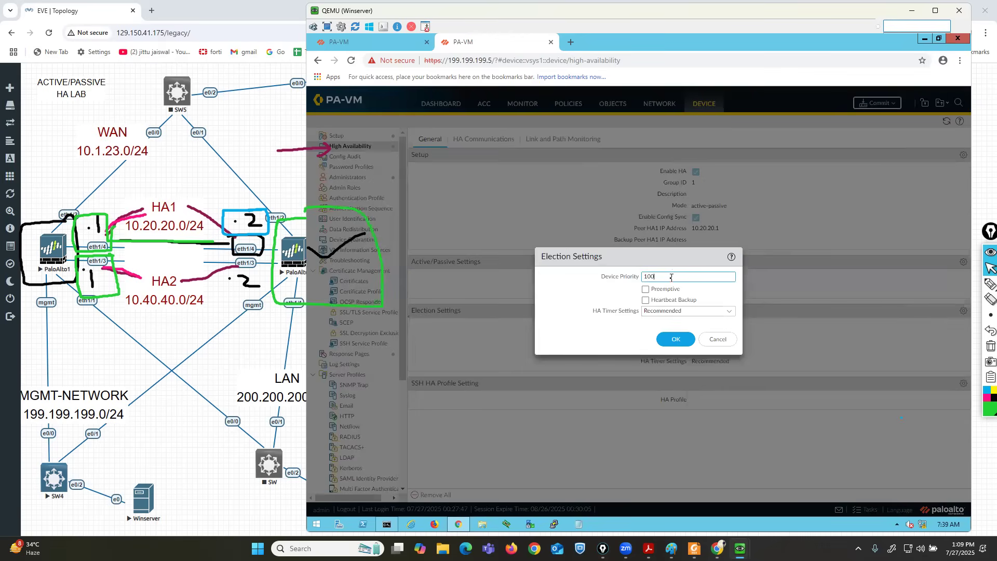
key(BackSpace)
key(BackSpace)
key(BackSpace)
text(150)
click(645, 289)
click(673, 338)
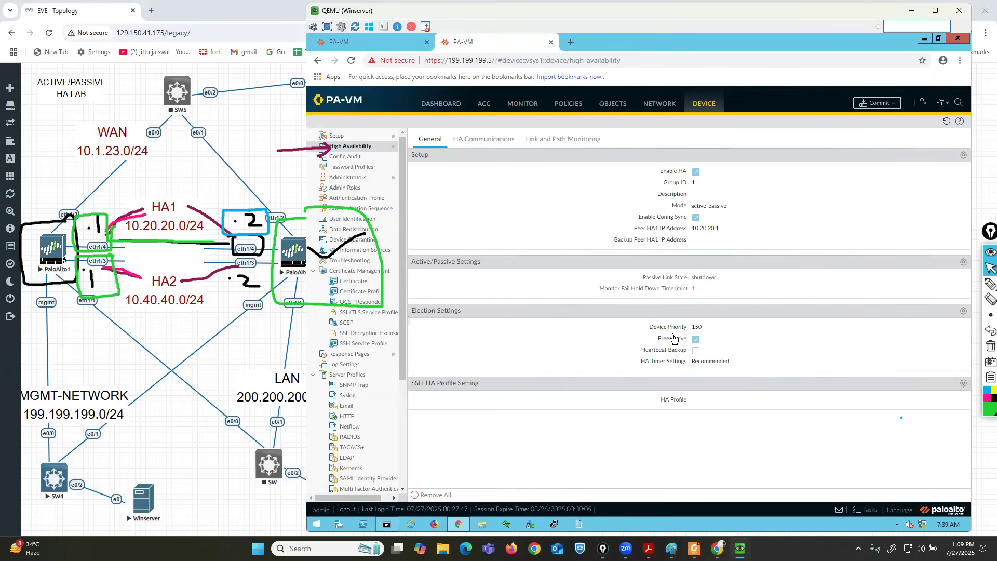
click(481, 139)
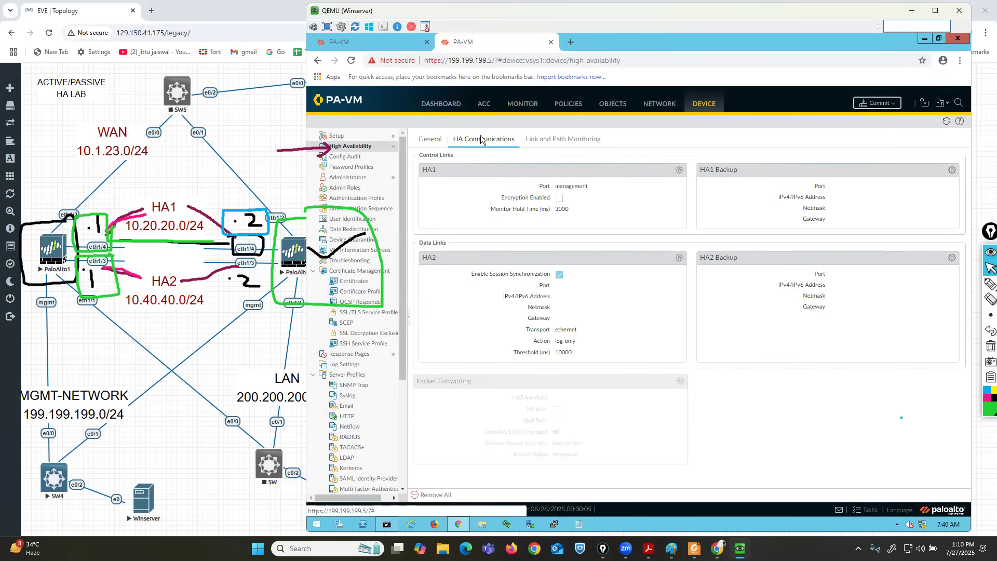
Set the HA1 control link to ethernet1/4 at 10.20.20.2, netmask 255.255.255.0.
click(680, 171)
click(761, 264)
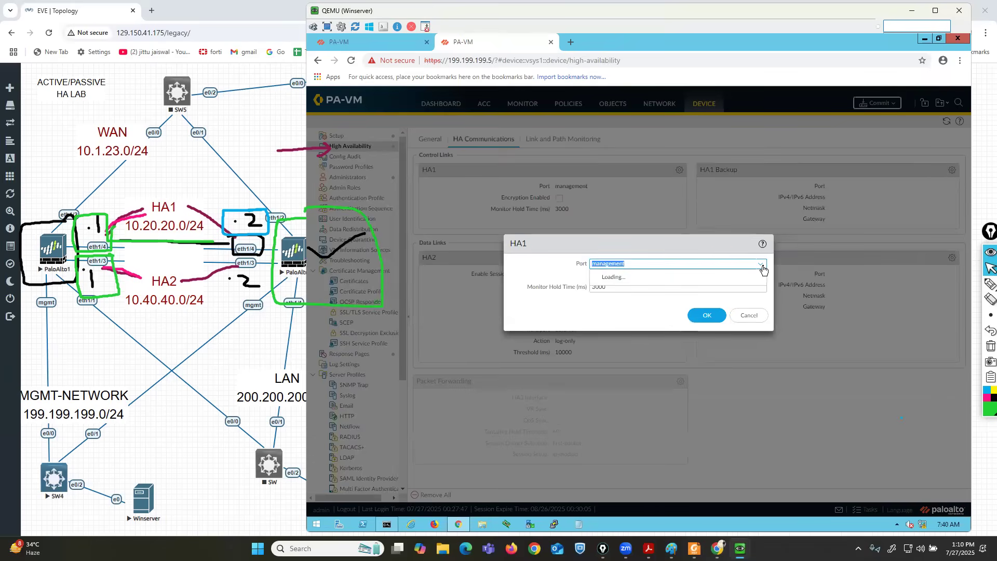
click(617, 284)
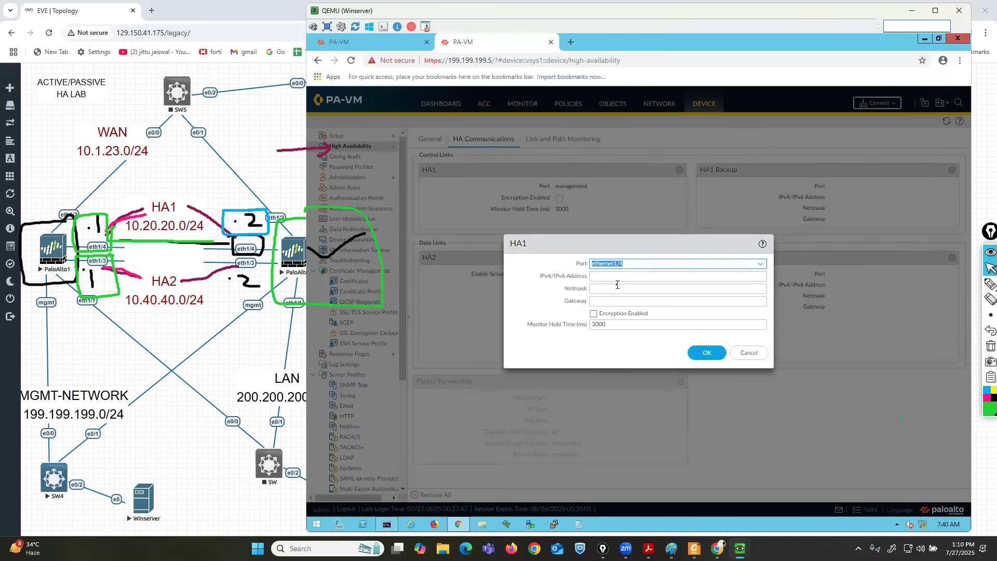
click(617, 275)
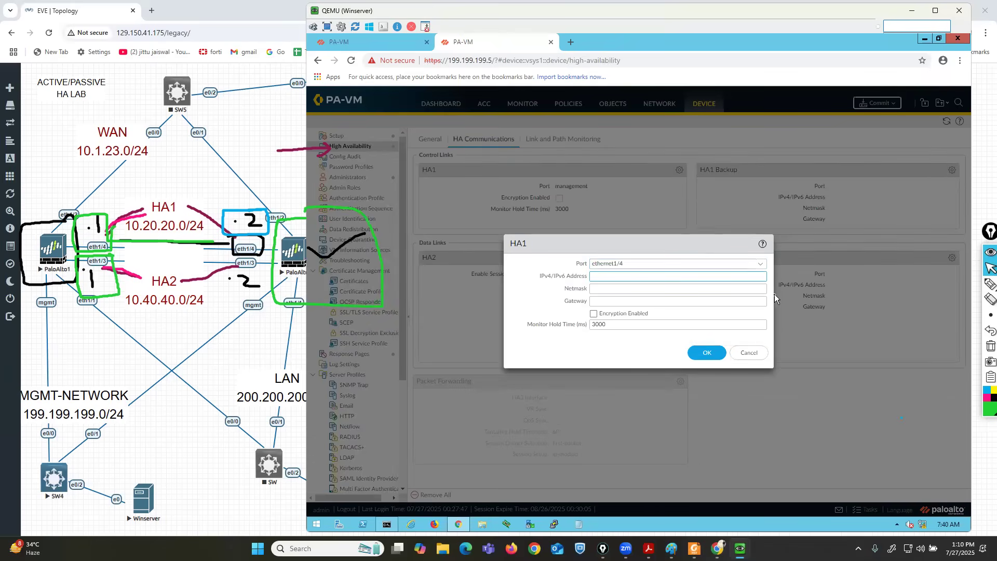
text(10.20.20.2)
key(Tab)
text(255.2)
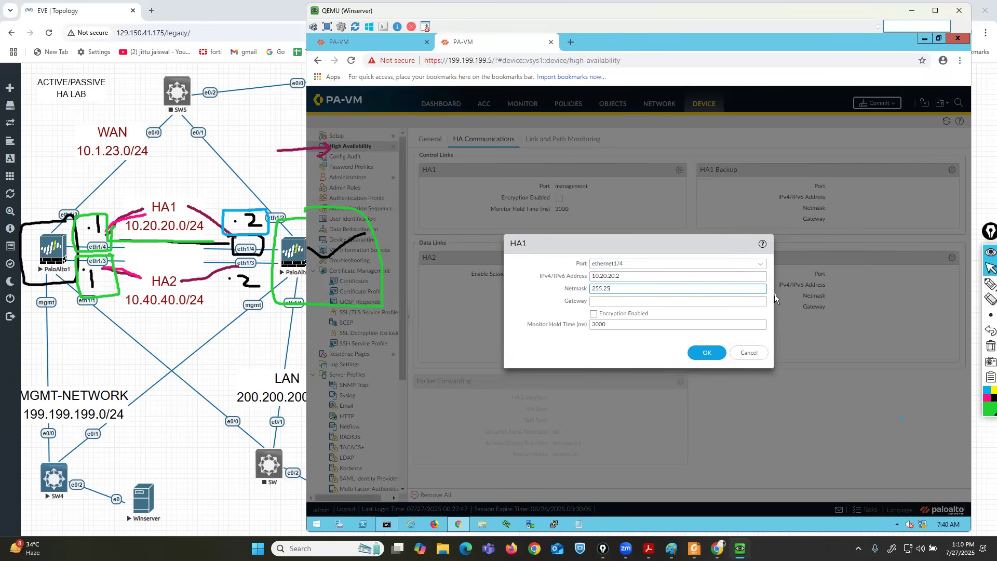
text(55.255.0)
click(707, 353)
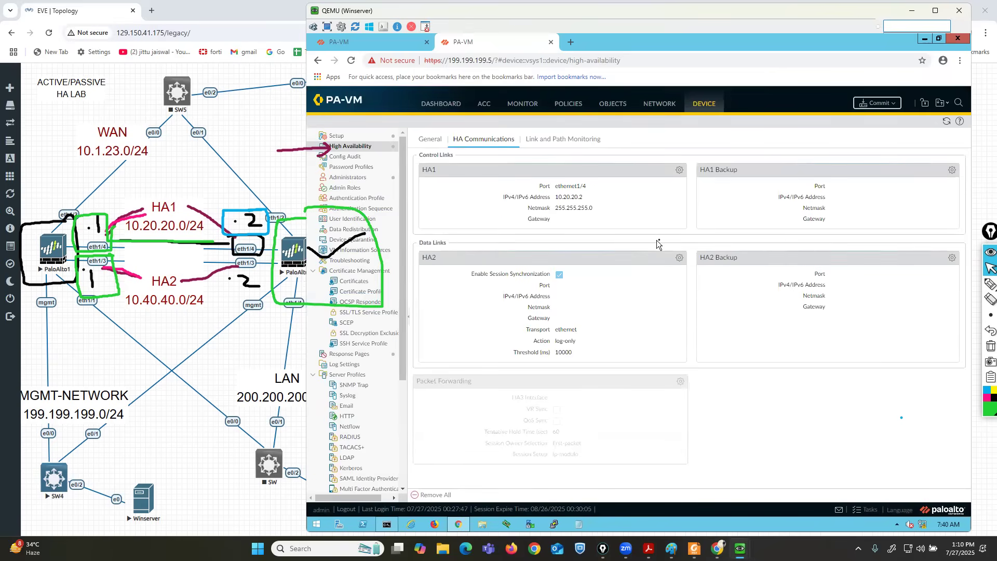
Set the HA2 data link to ethernet1/3 at 10.40.40.2, netmask 255.255.255.0.
click(678, 259)
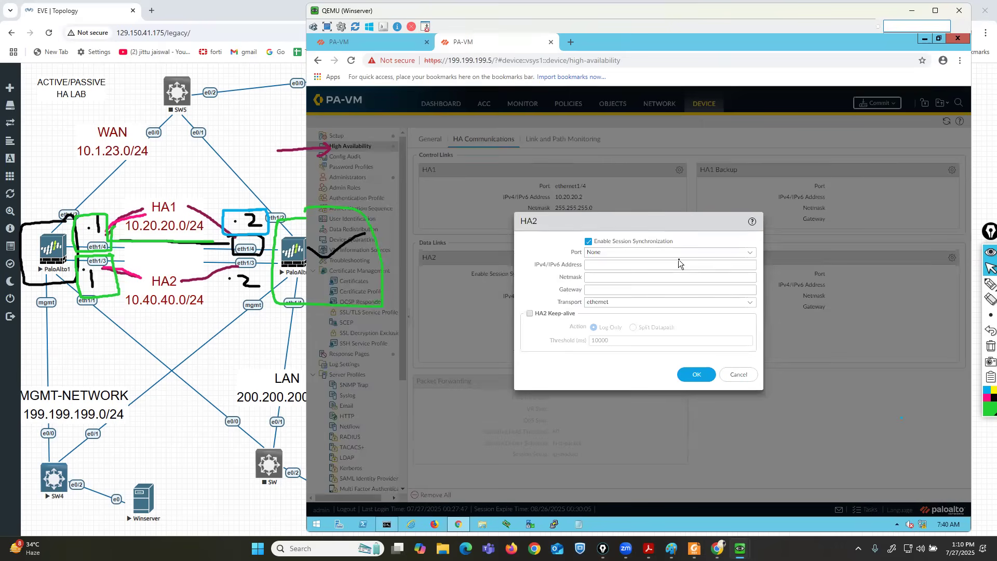
click(749, 253)
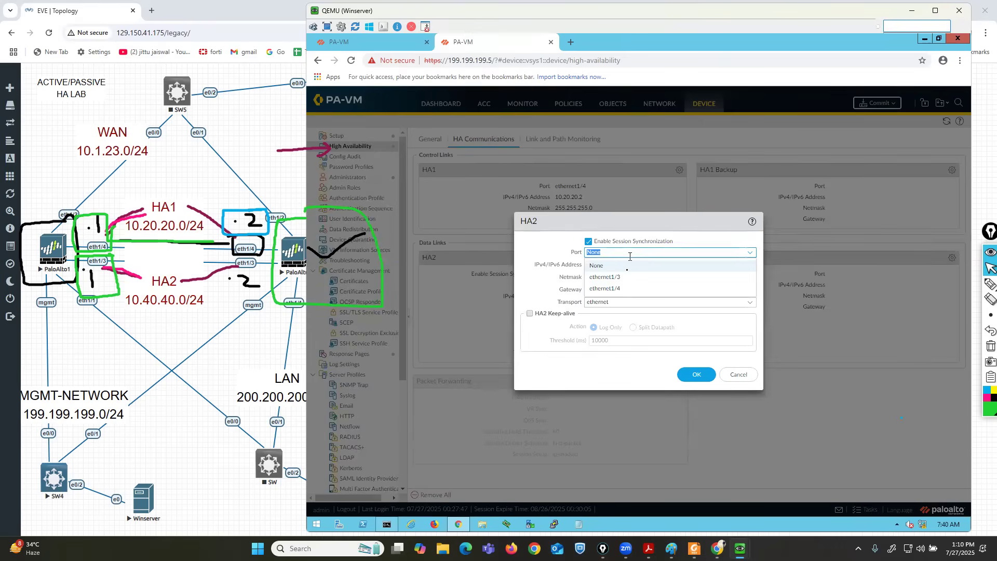
click(605, 277)
click(623, 264)
text(10.40.40.2)
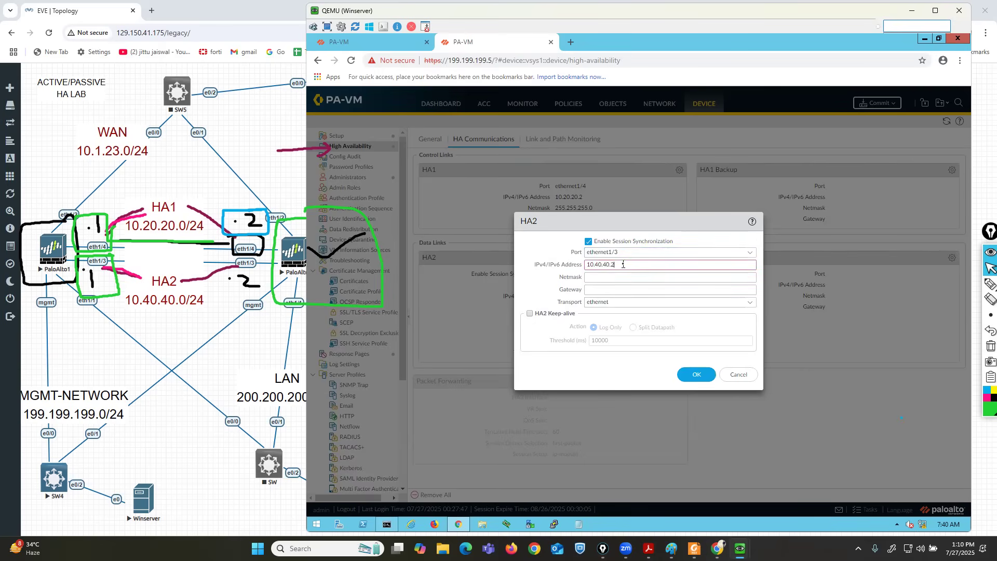
key(Tab)
text(255.255.255.0)
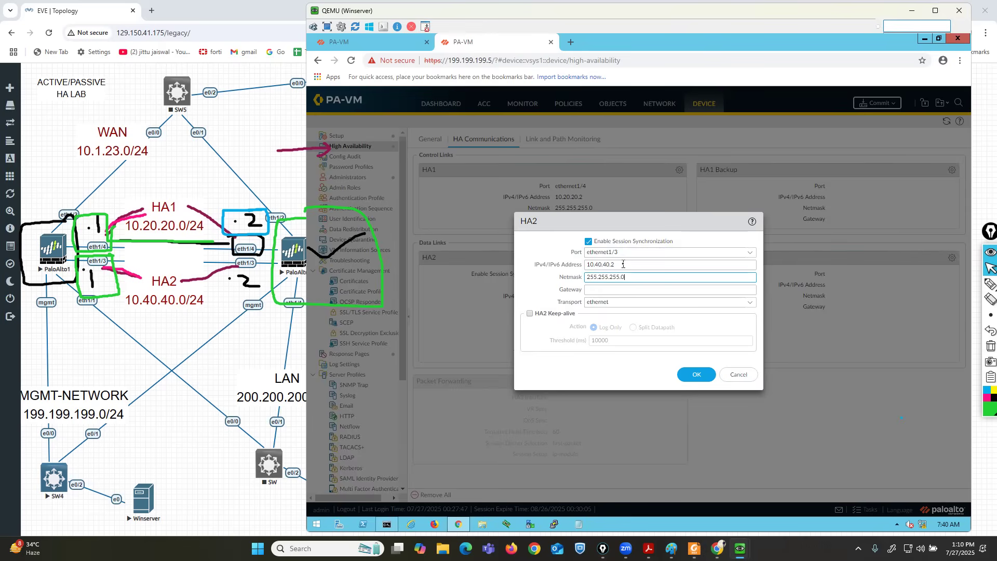
click(689, 374)
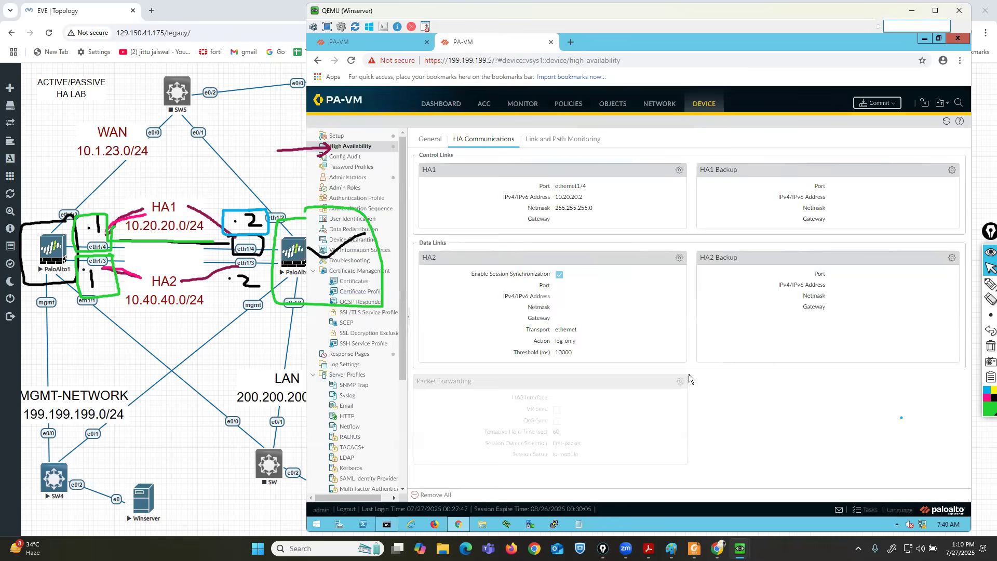
Commit PaloAlto2's HA configuration, then minimise all windows to reveal the desktop.
click(873, 103)
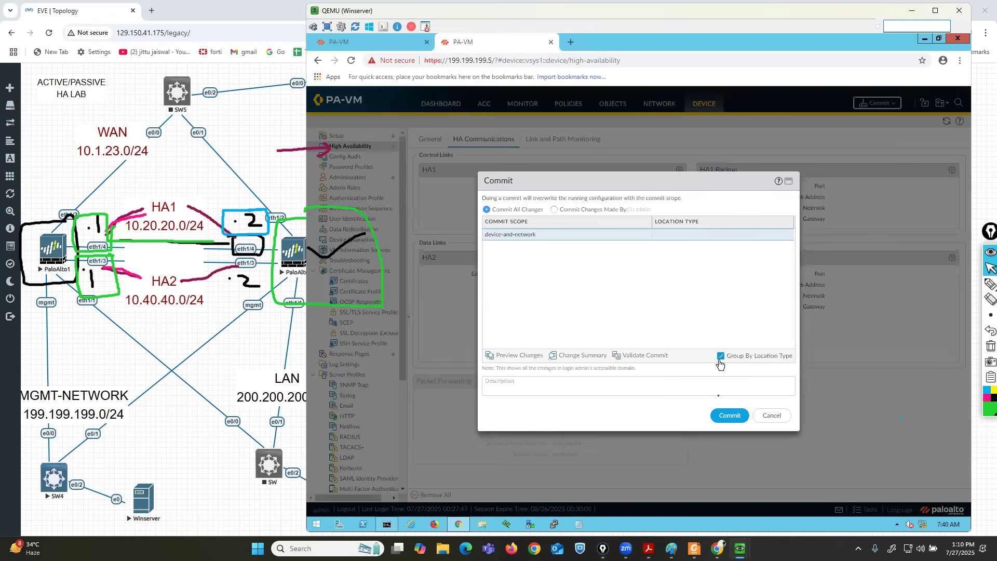
click(727, 416)
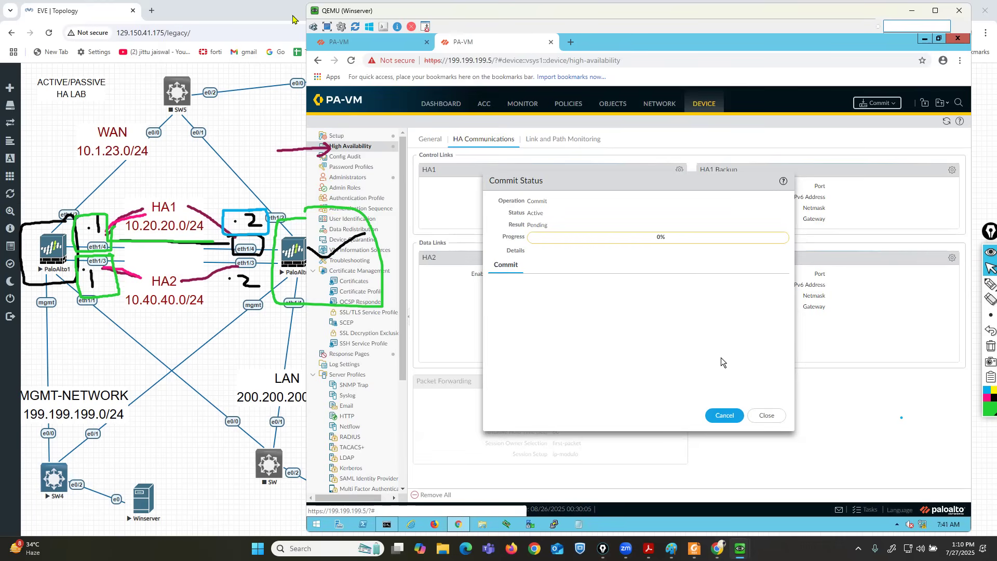
click(293, 16)
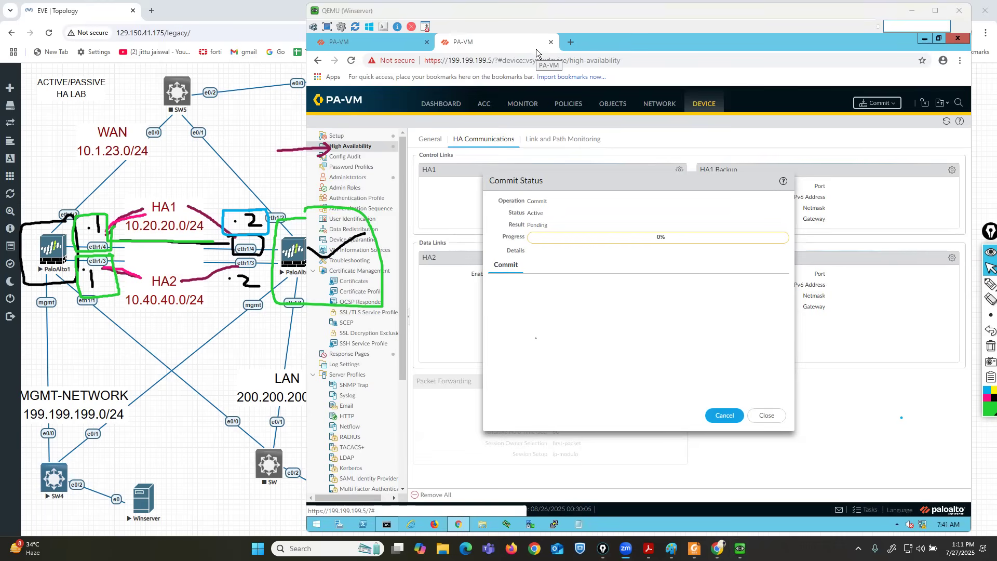
key(super+d)
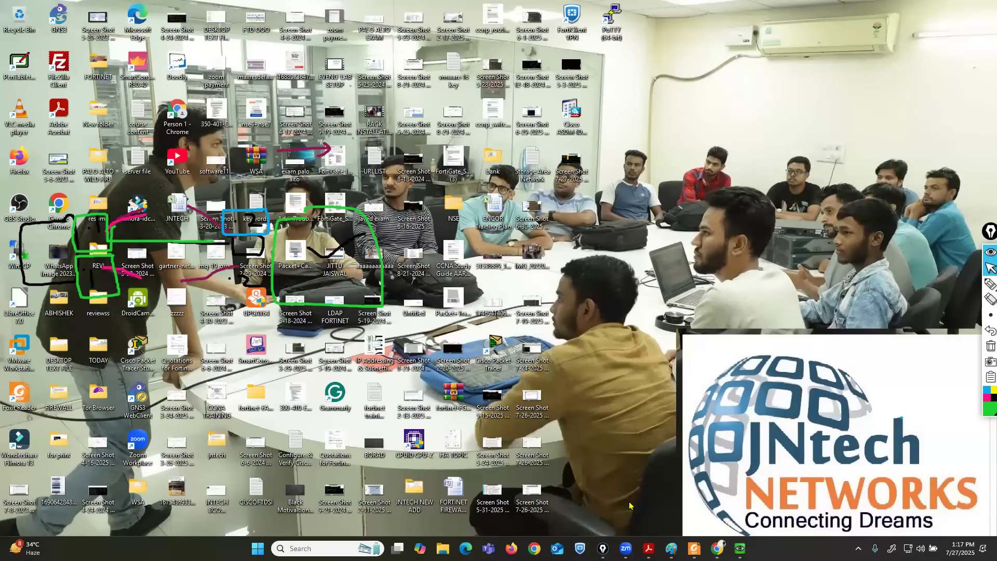
Start the SW switch, Win host, SW5 switch and router R8 in the topology.
click(995, 560)
right_click(270, 464)
click(292, 412)
right_click(366, 506)
click(389, 409)
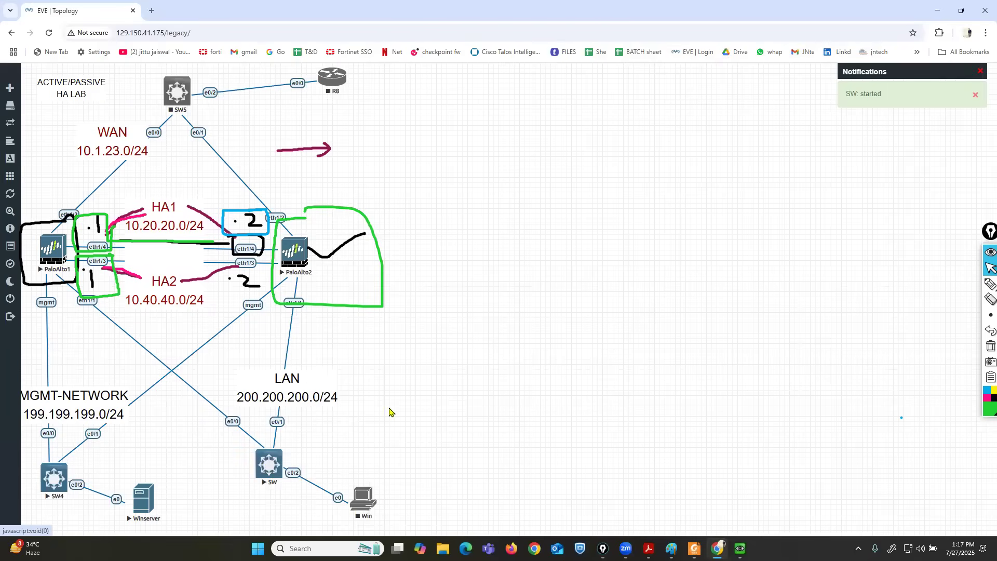
right_click(183, 96)
click(206, 117)
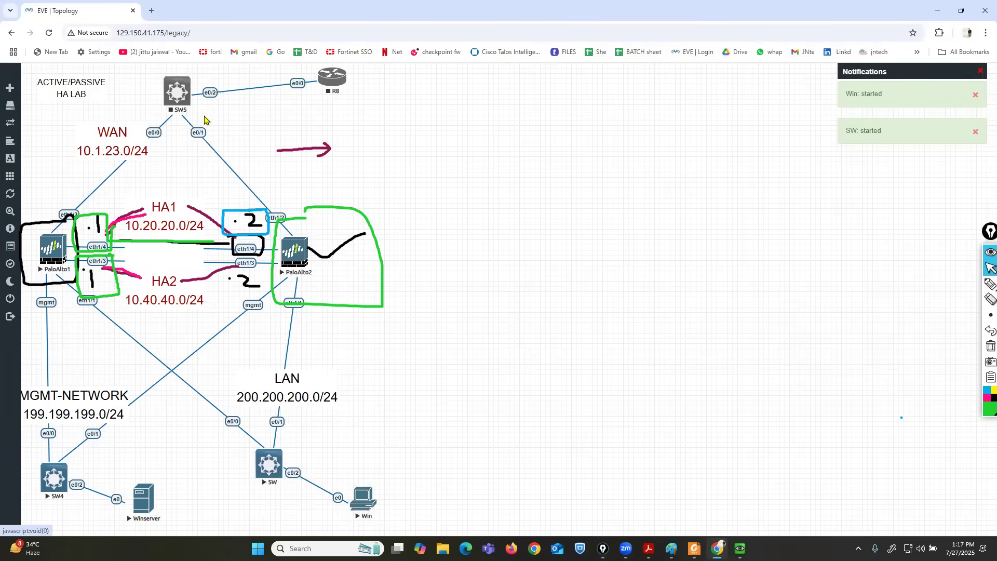
right_click(339, 83)
click(357, 105)
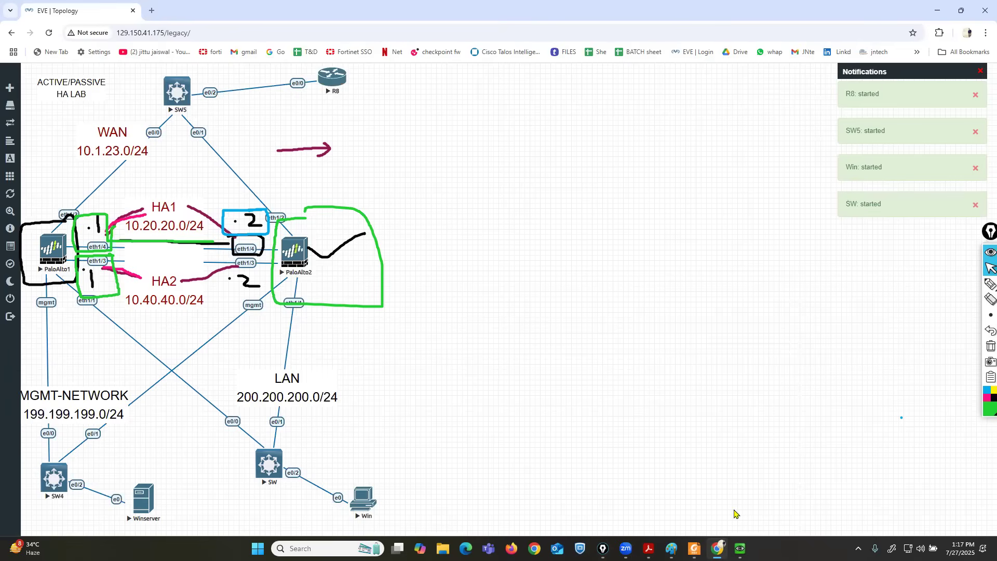
Dismiss the commit results on both firewalls, 199.199.199.5 and 199.199.199.1.
mouse_move(740, 548)
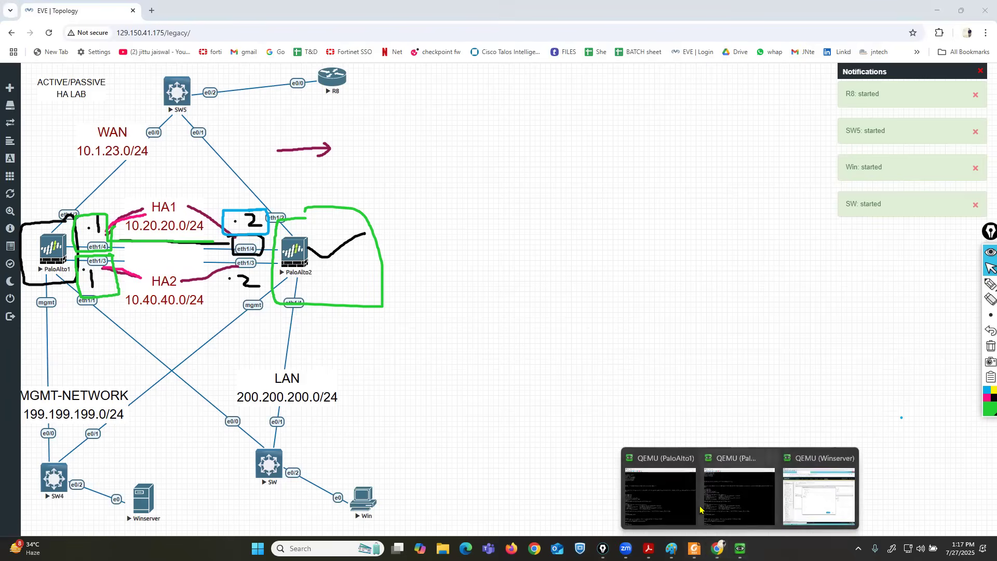
click(811, 502)
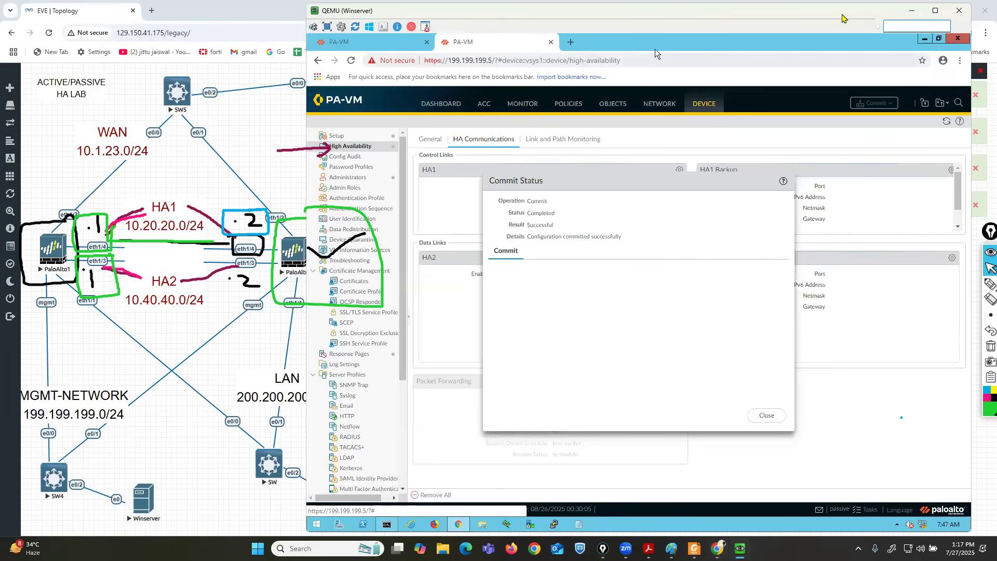
drag(852, 12, 868, 9)
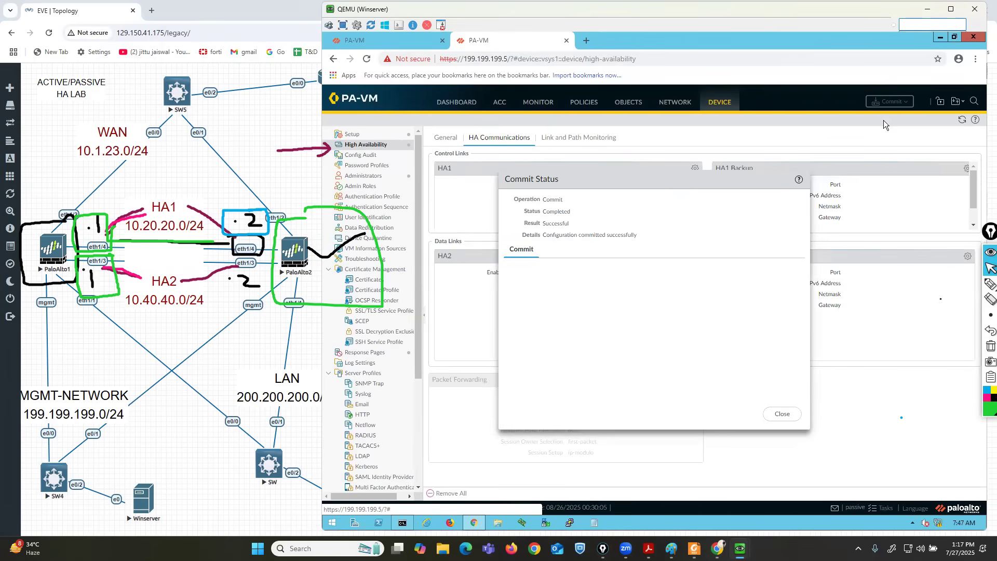
click(780, 414)
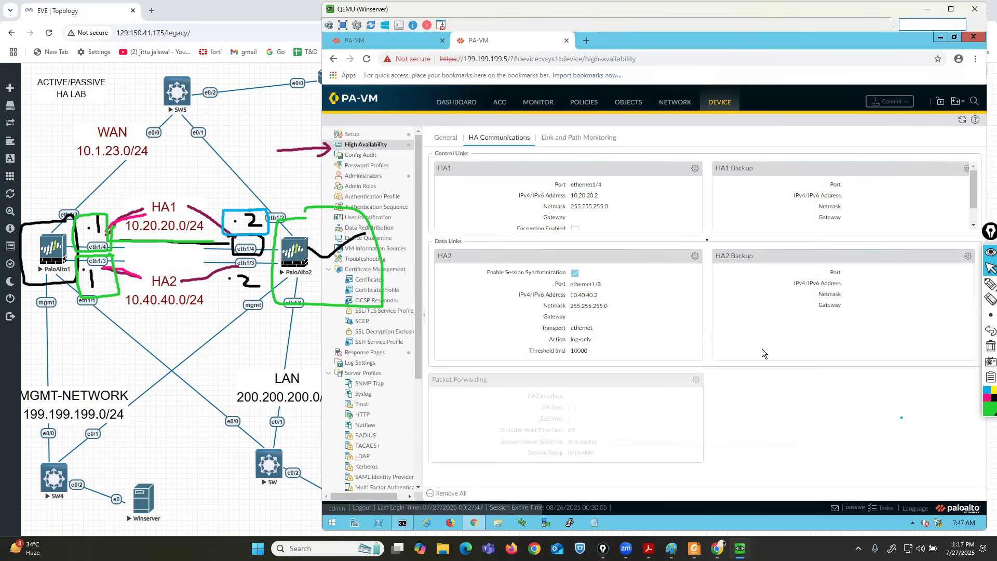
click(375, 36)
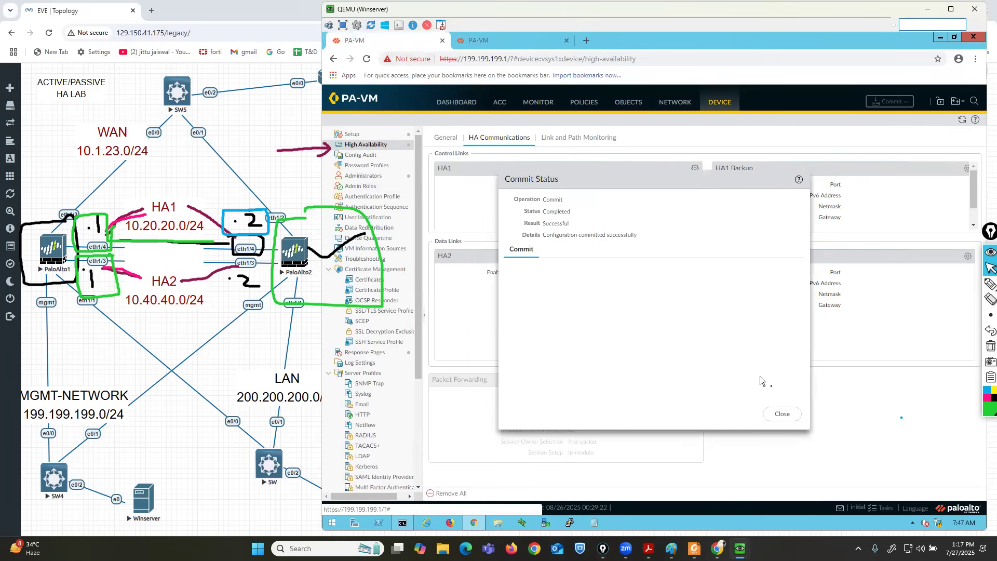
click(782, 413)
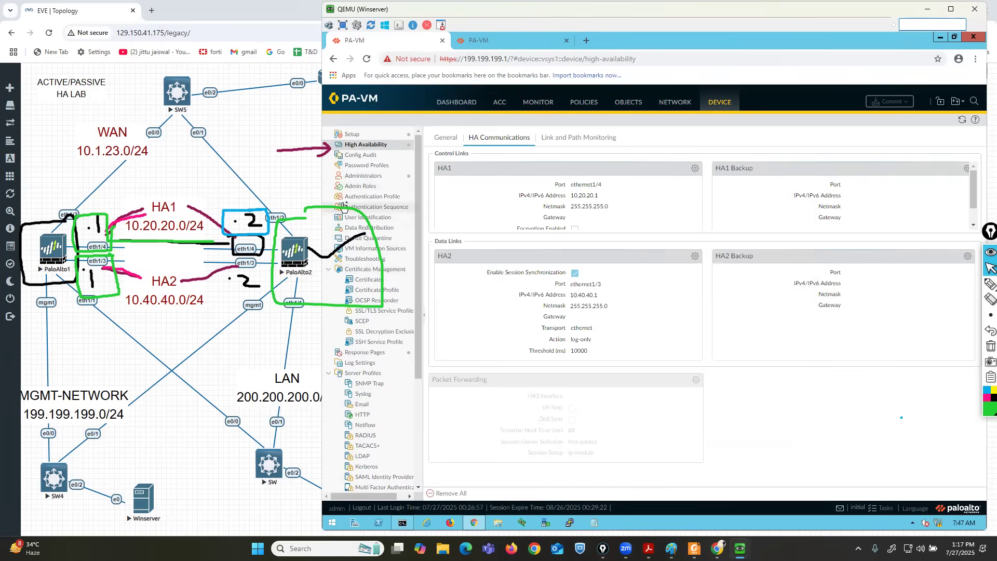
Erase the sketch marks around PaloAlto2 and High Availability, then show the firewall dashboard.
click(989, 300)
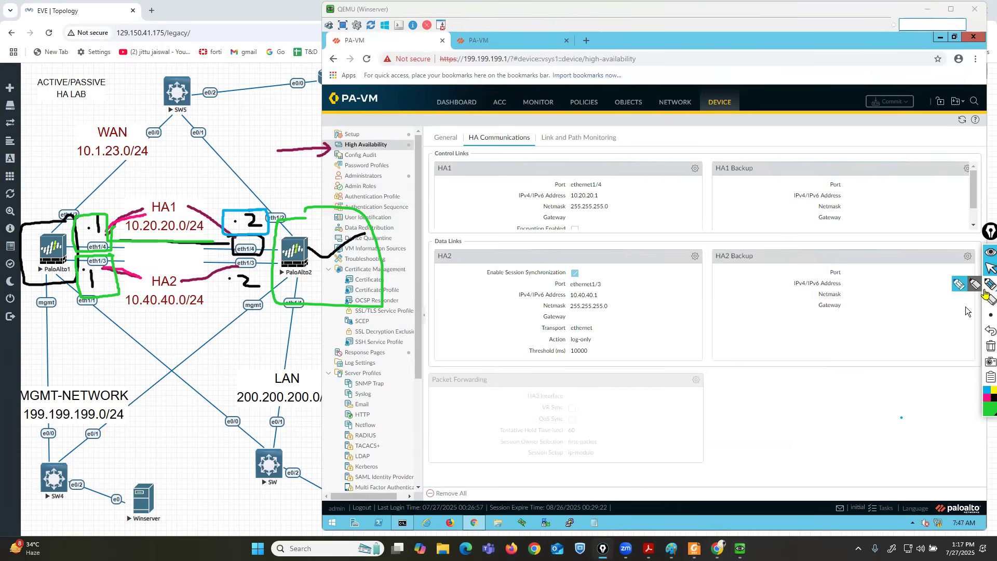
click(986, 300)
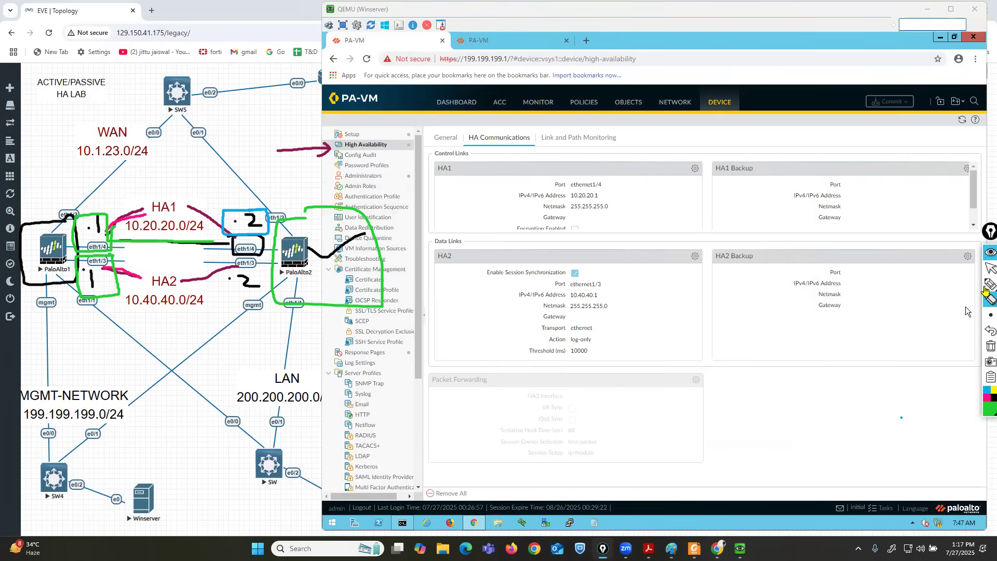
drag(372, 210, 316, 275)
mouse_move(311, 155)
mouse_down()
mouse_move(283, 150)
mouse_move(332, 141)
mouse_up()
click(989, 267)
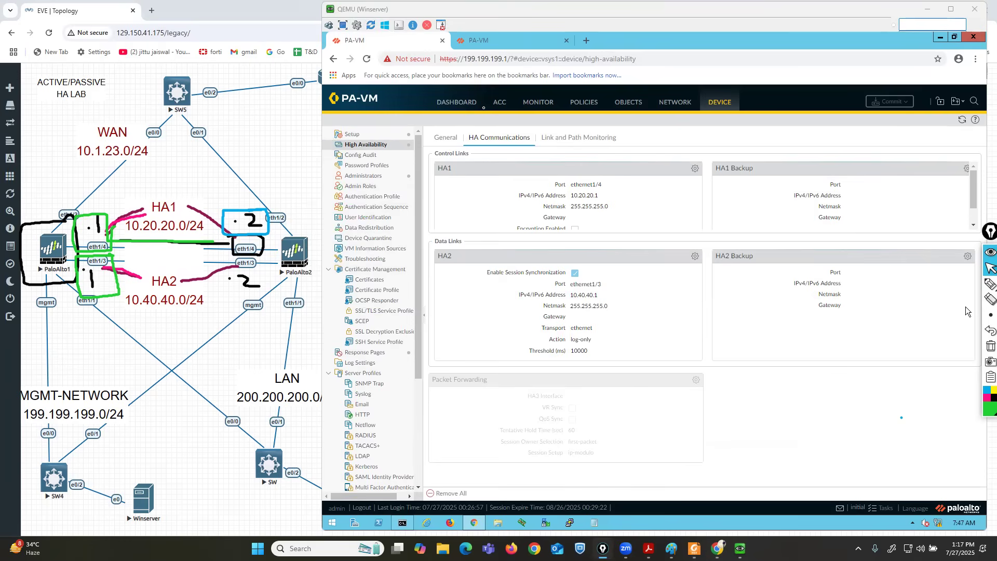
click(451, 101)
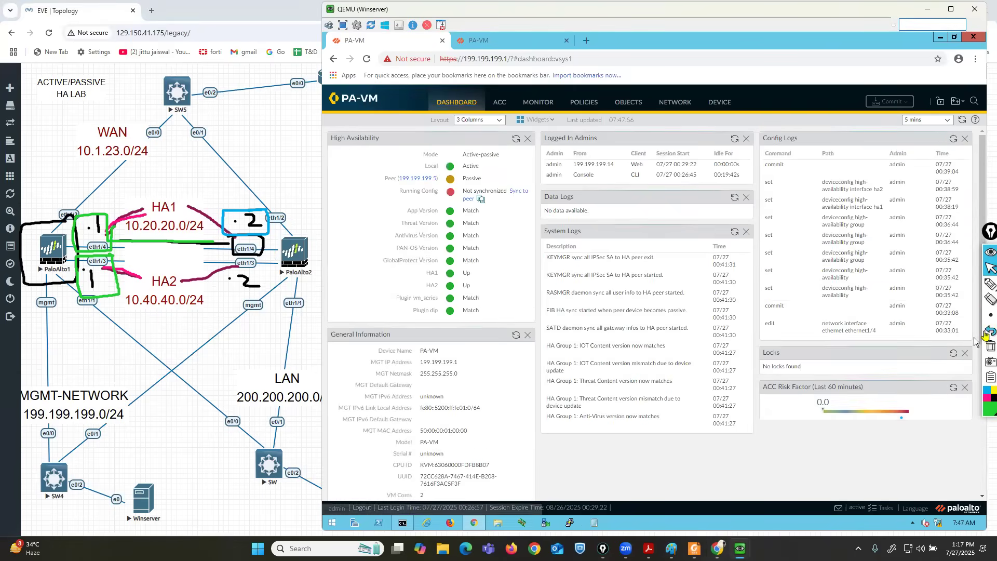
Highlight the High Availability widget title and switch the annotation colour to dark magenta.
click(959, 284)
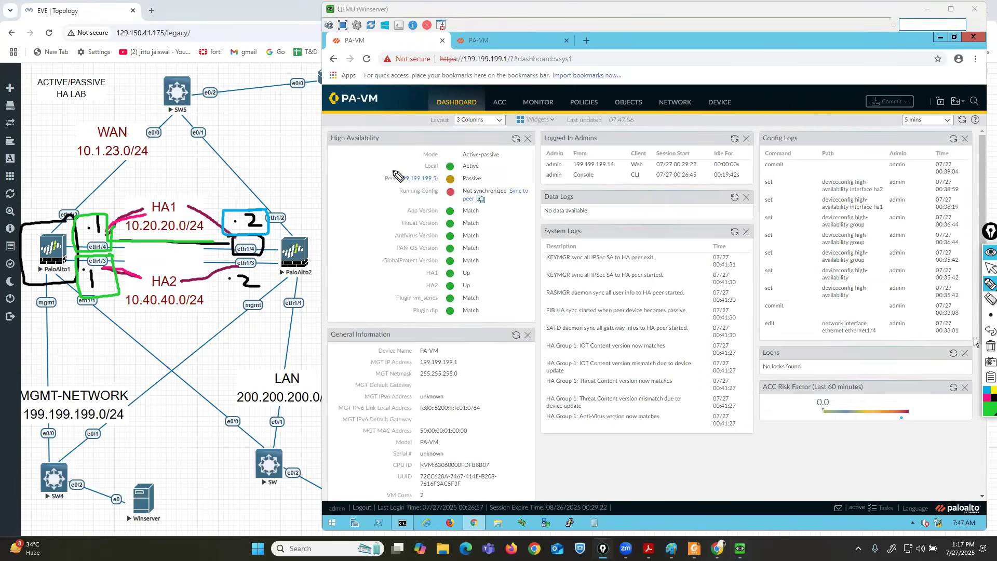
drag(330, 141, 378, 140)
click(986, 397)
mouse_move(985, 413)
click(952, 349)
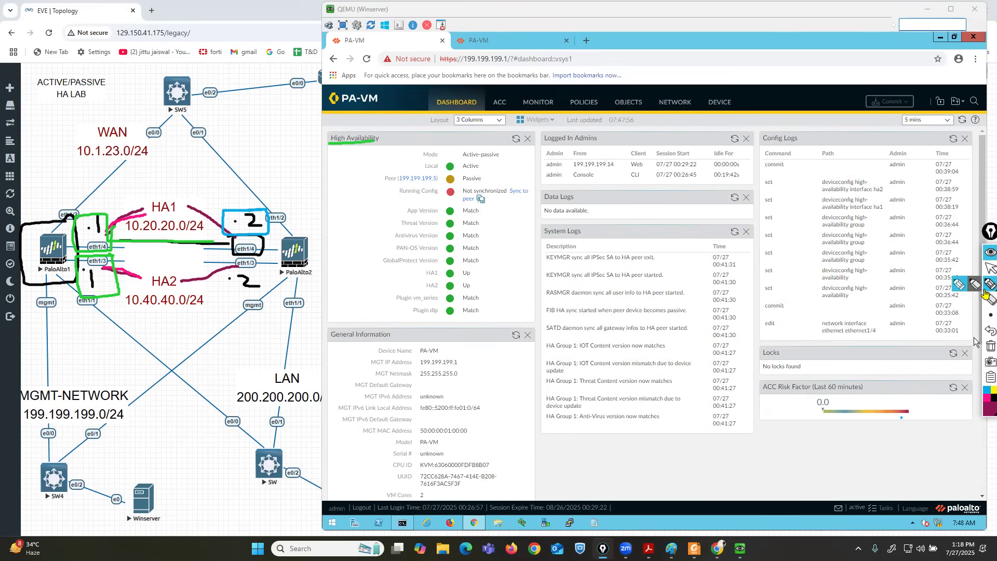
click(960, 287)
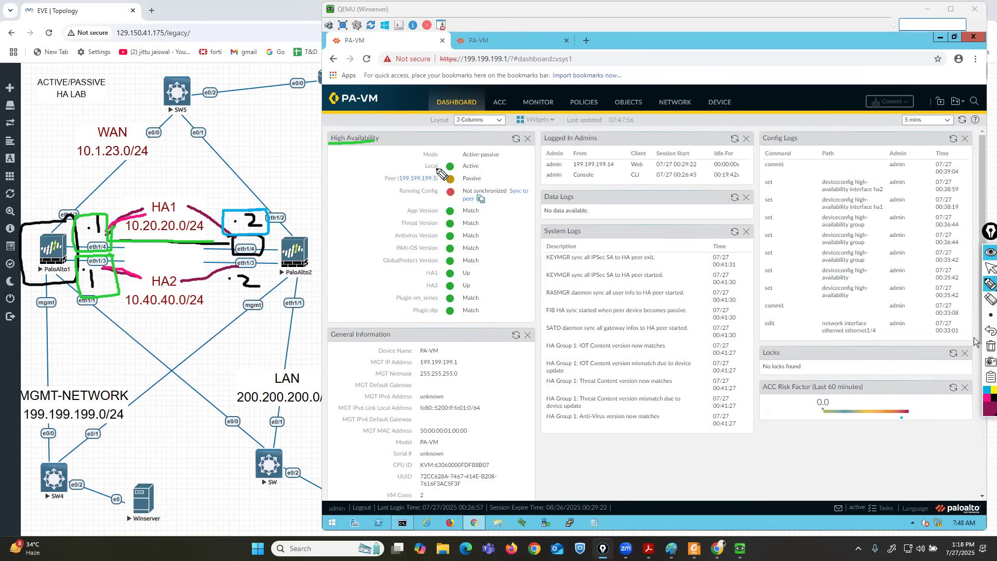
Mark the active-passive mode, local Active state, and peer 199.199.199.5 as Passive.
drag(462, 158, 497, 159)
mouse_move(439, 66)
mouse_down()
mouse_move(518, 67)
mouse_move(503, 52)
mouse_move(385, 61)
mouse_move(441, 67)
mouse_up()
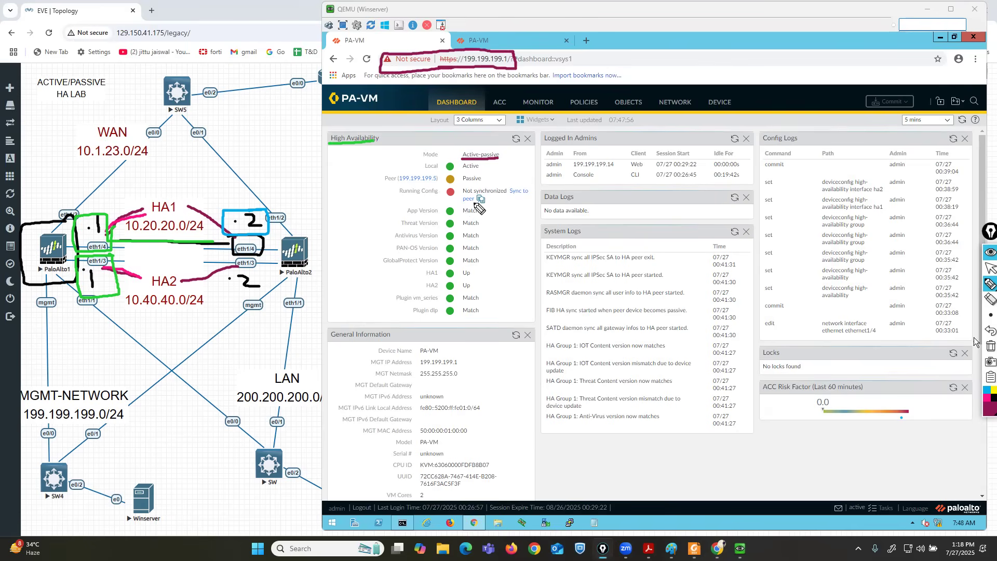
drag(482, 165, 511, 156)
drag(382, 184, 437, 183)
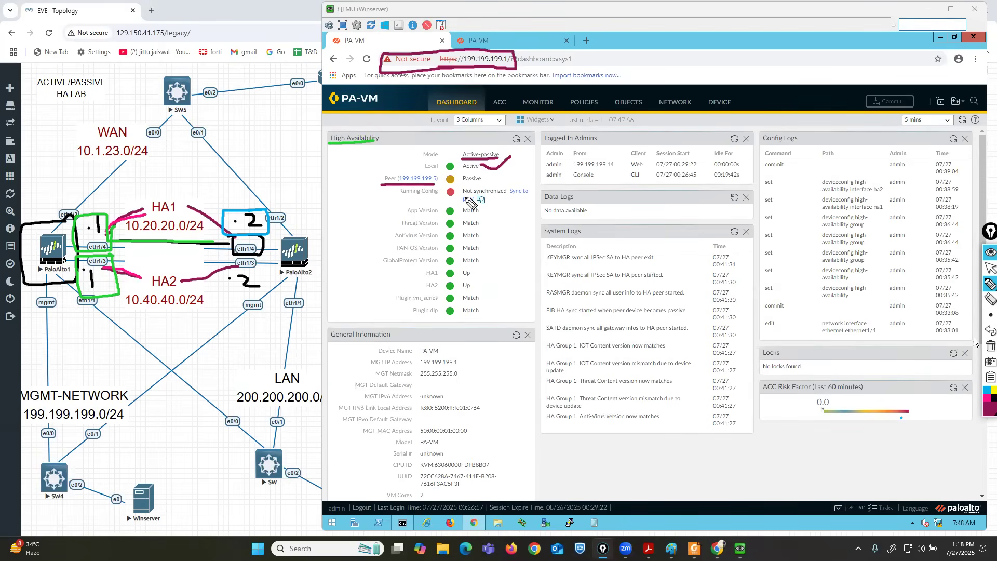
mouse_move(441, 185)
mouse_down()
mouse_move(474, 185)
mouse_move(486, 174)
mouse_move(445, 170)
mouse_move(441, 186)
mouse_move(462, 186)
mouse_up()
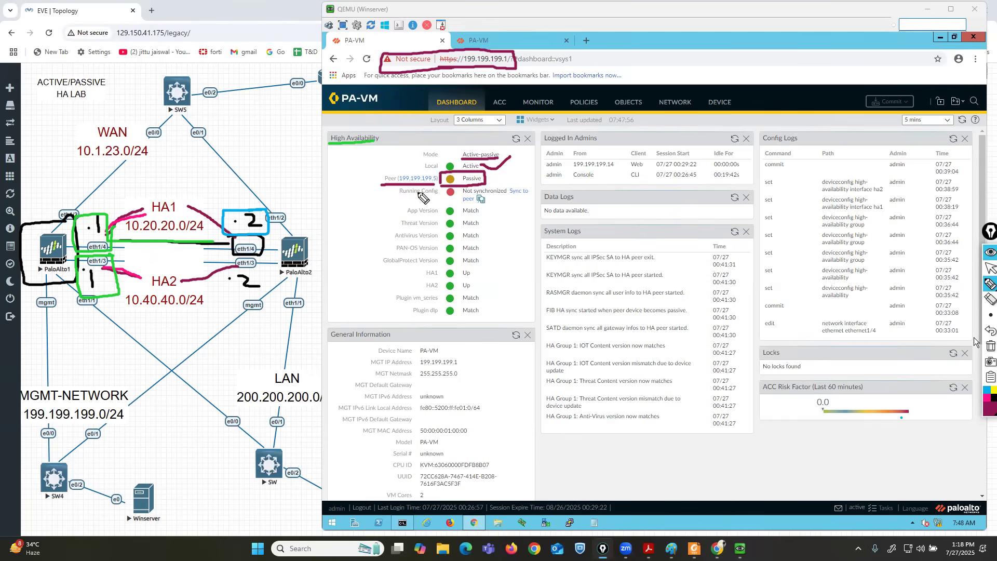
mouse_move(460, 191)
mouse_down()
mouse_move(439, 188)
mouse_move(444, 204)
mouse_move(523, 204)
mouse_move(542, 193)
mouse_up()
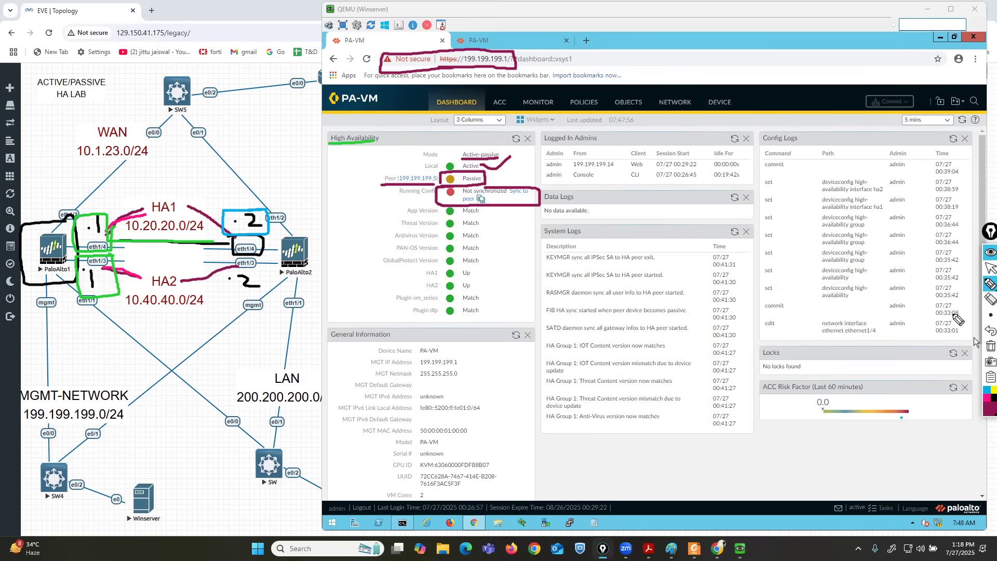
Mark the matching versions and up links, clear annotations, and move to the 199.199.199.5 dashboard.
click(987, 332)
click(986, 332)
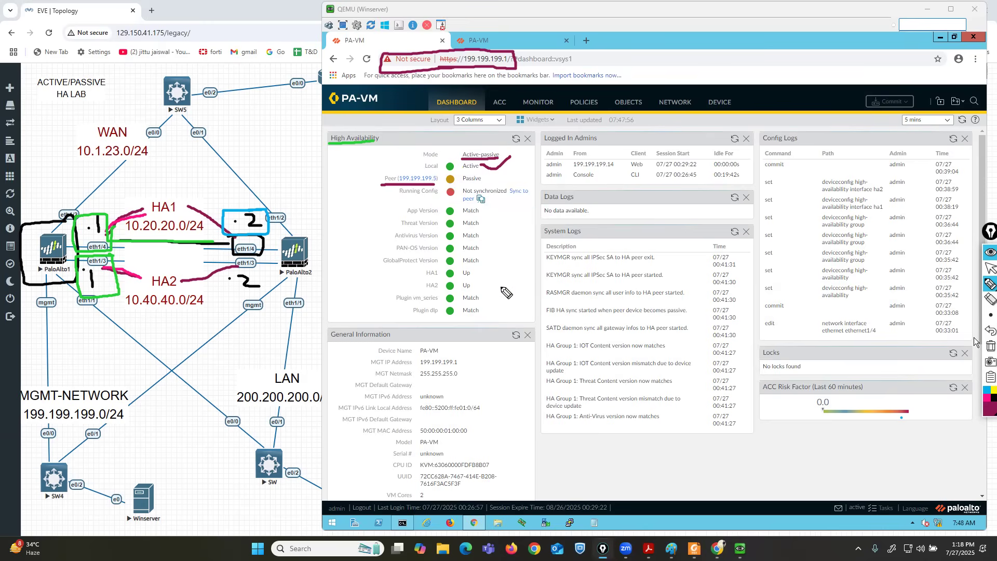
drag(493, 211, 490, 302)
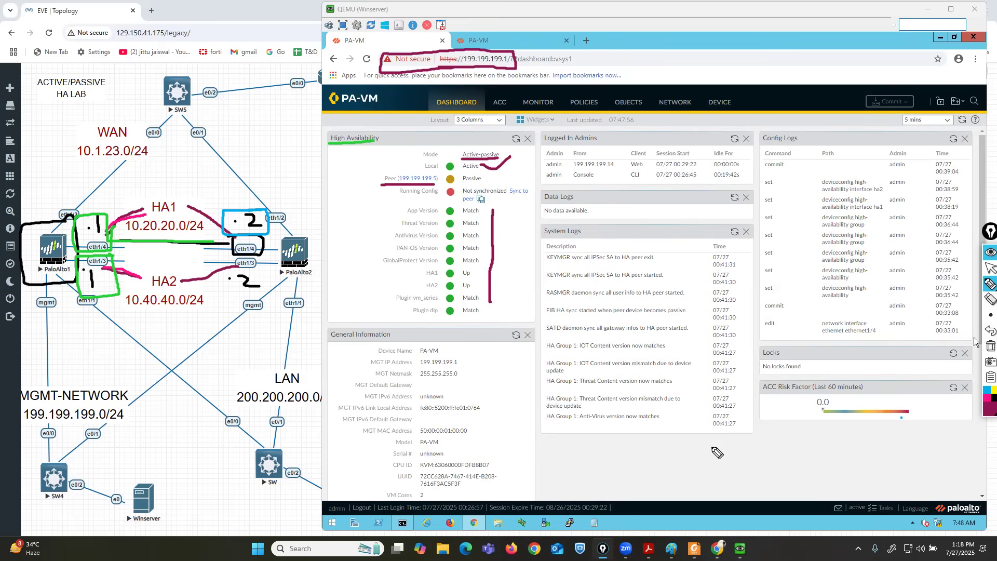
click(989, 345)
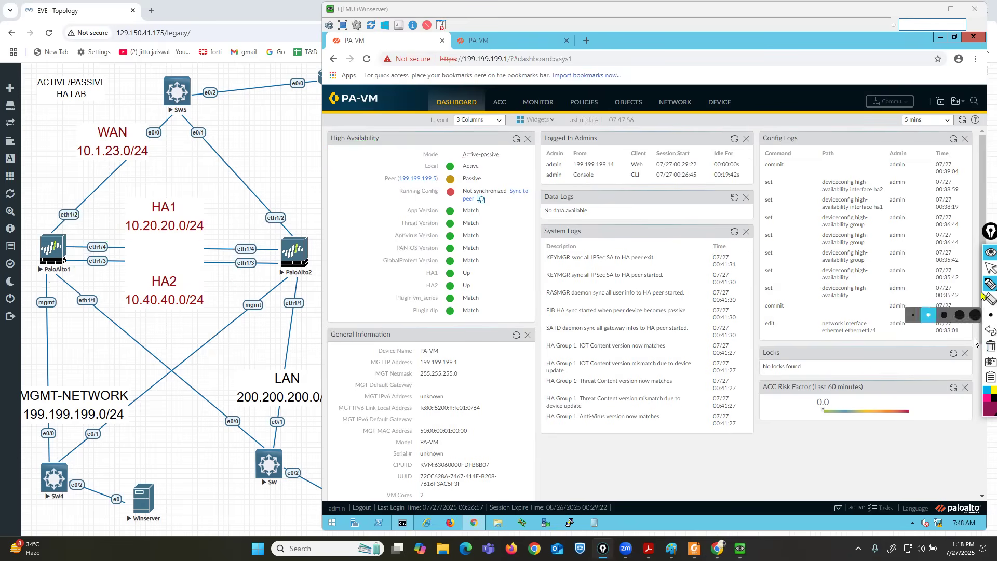
click(983, 270)
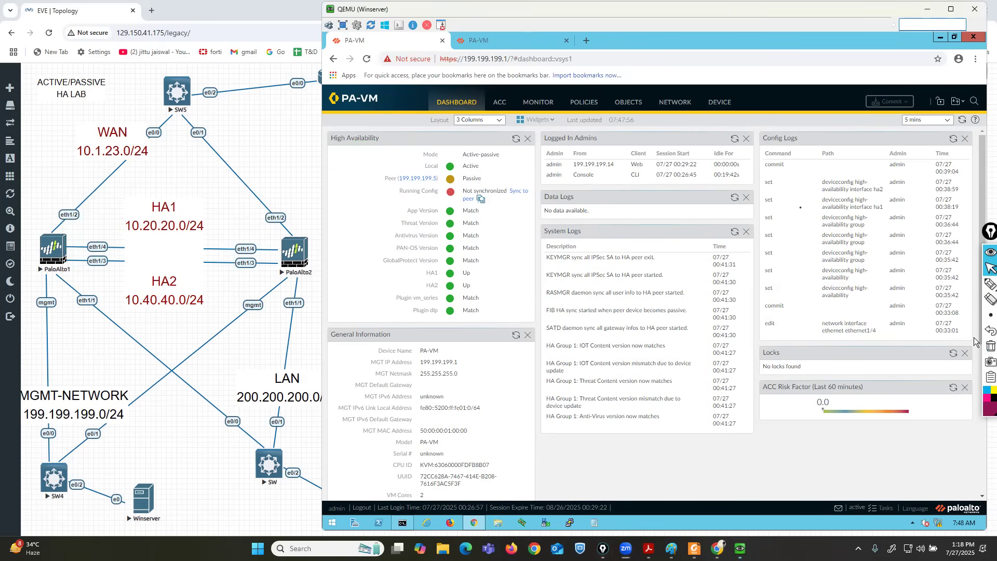
key(ctrl+Tab)
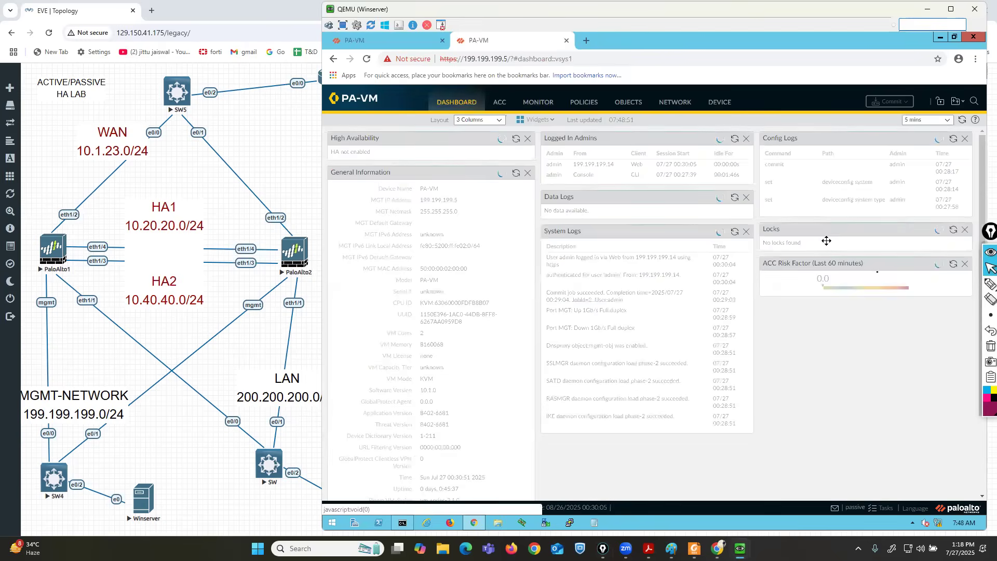
Mark 199.199.199.5 as Passive with peer 199.199.199.1, then show 199.199.199.1's interfaces list.
click(989, 284)
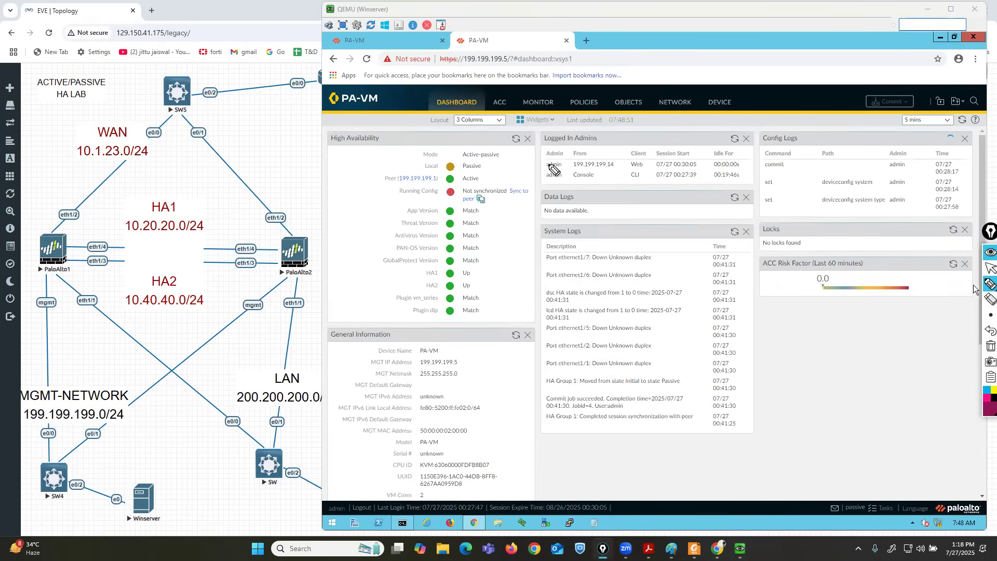
drag(478, 161, 486, 169)
drag(425, 161, 420, 167)
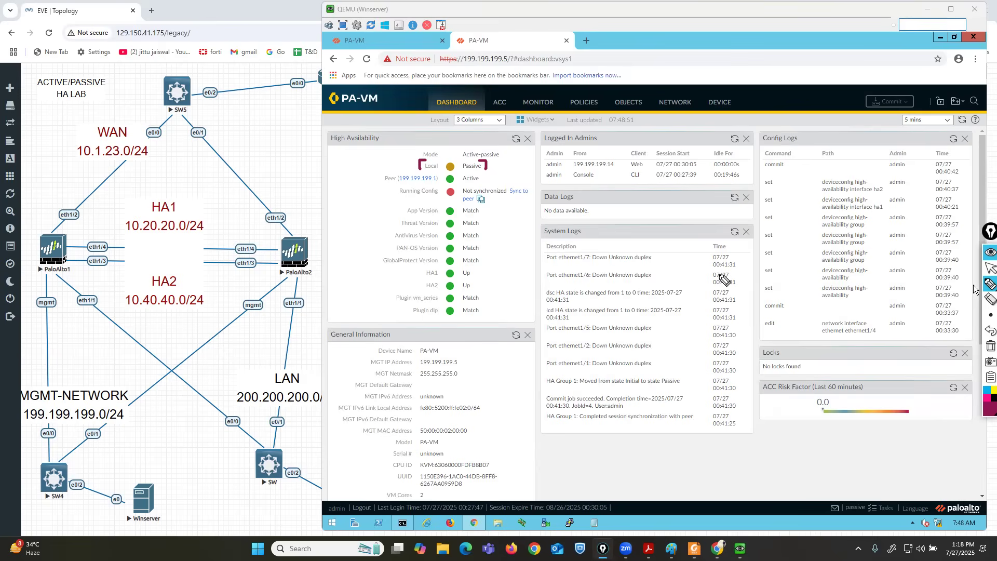
drag(392, 183, 478, 183)
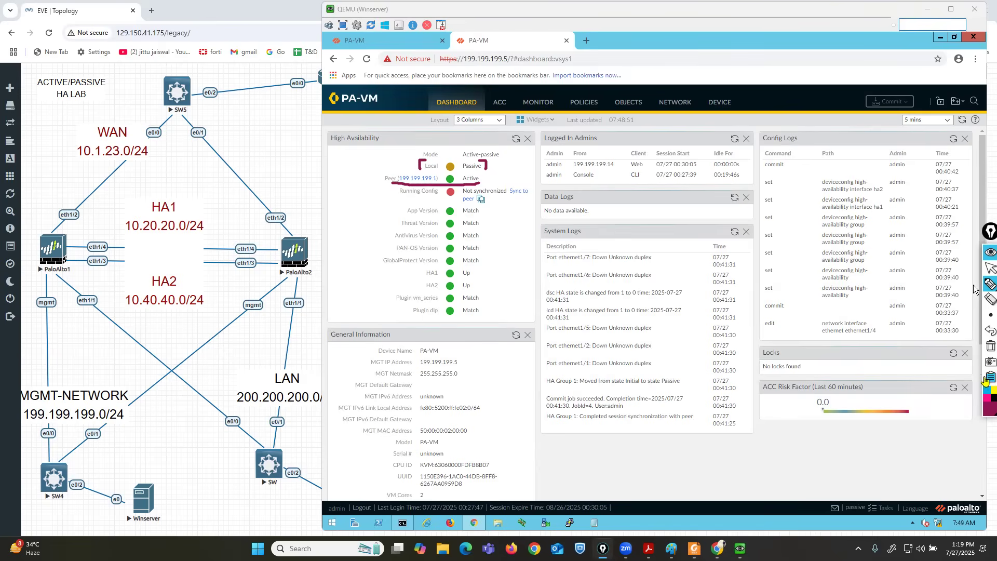
click(990, 345)
click(988, 269)
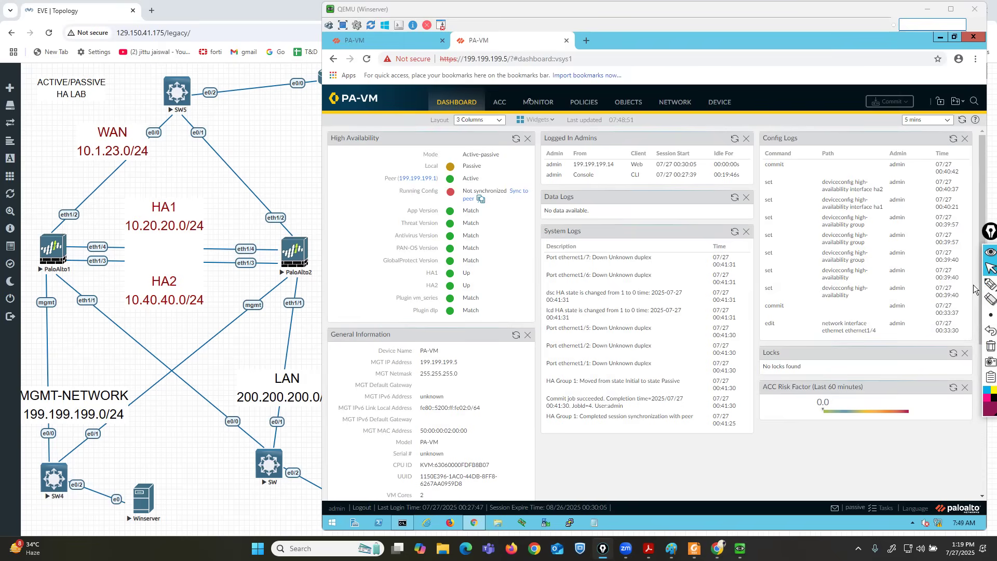
click(400, 41)
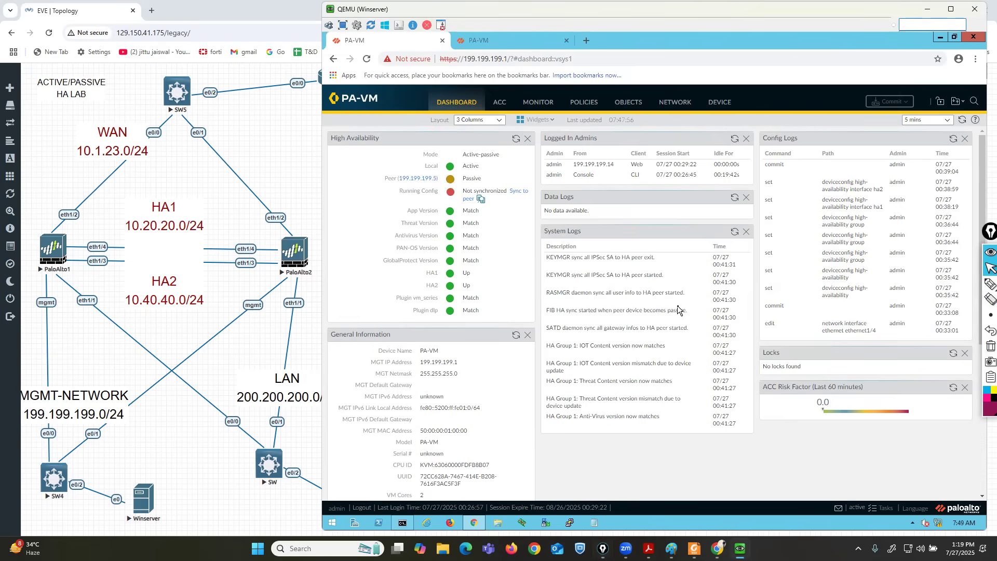
click(675, 102)
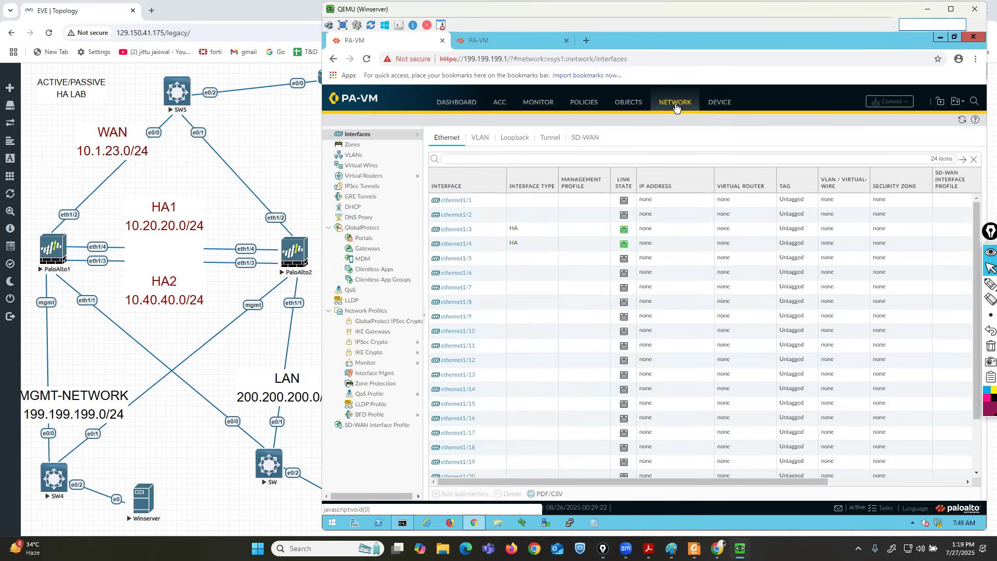
Make ethernet1/1 a Layer3 interface on virtual router default in a new LAN-ZONE zone.
click(456, 203)
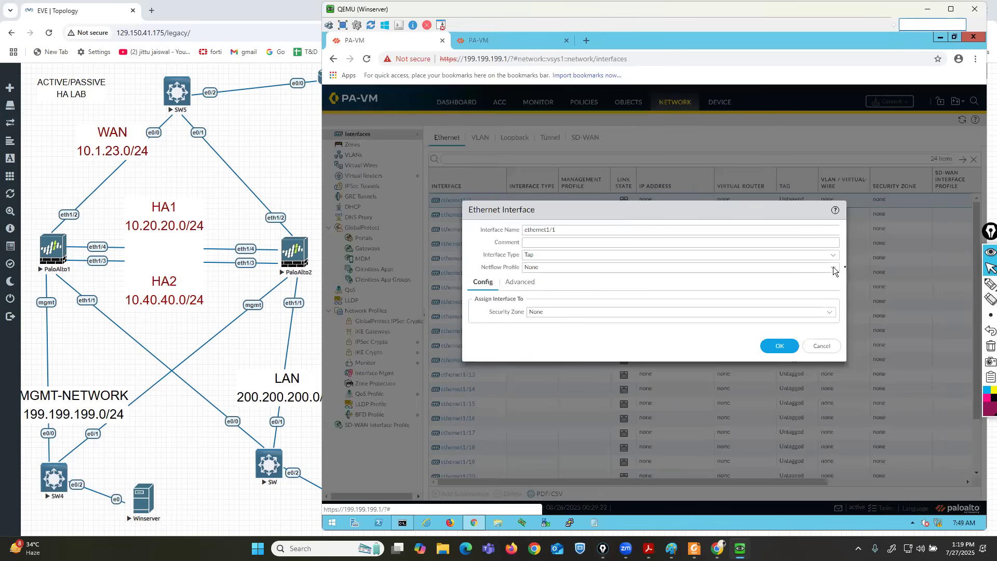
click(832, 255)
click(544, 314)
click(825, 312)
click(548, 337)
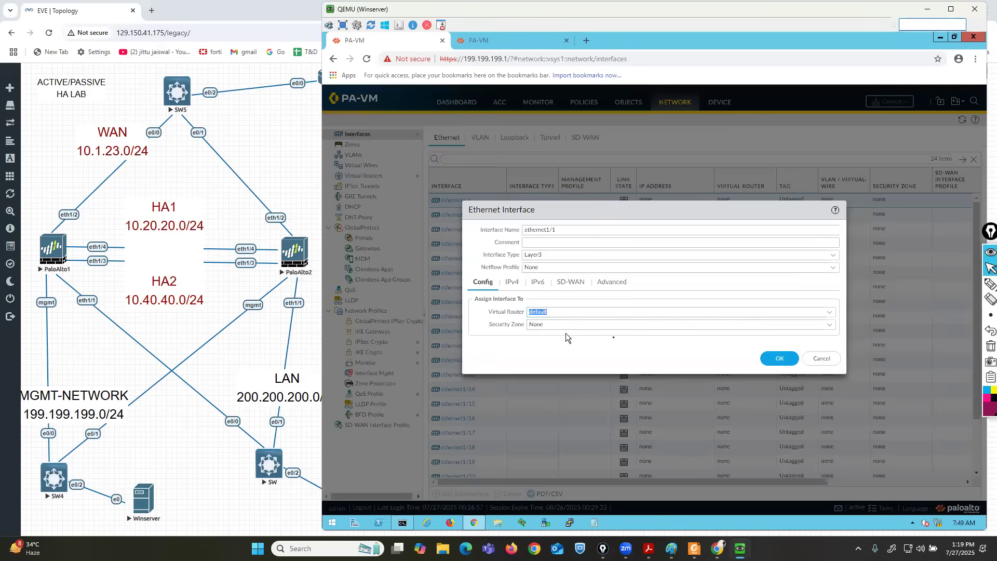
click(830, 326)
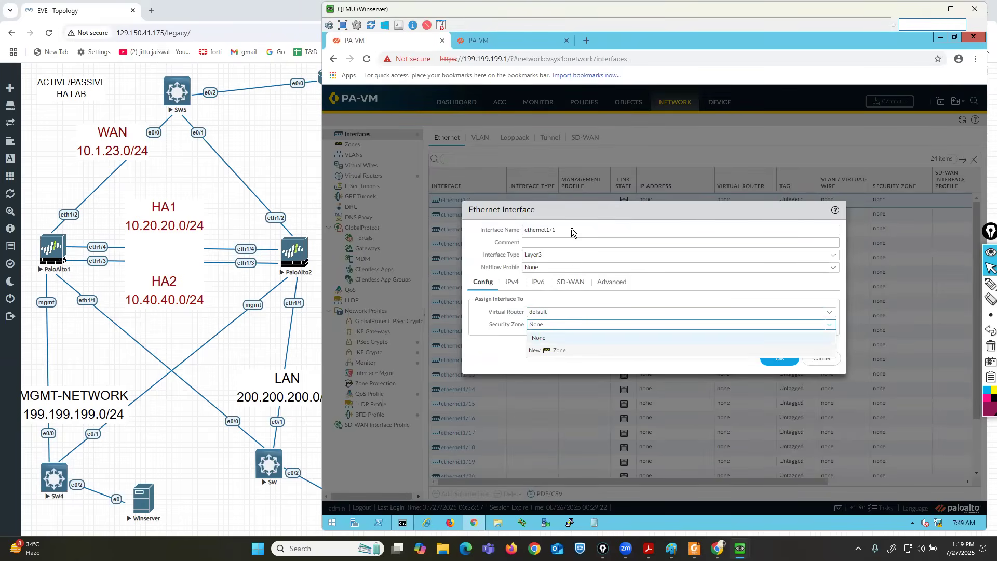
text(LAN-ZONE)
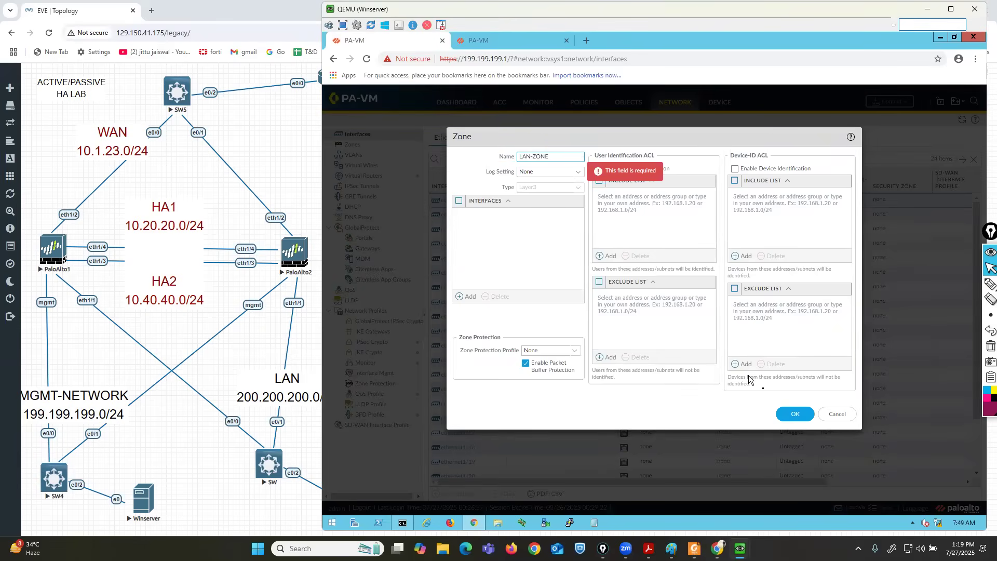
click(795, 414)
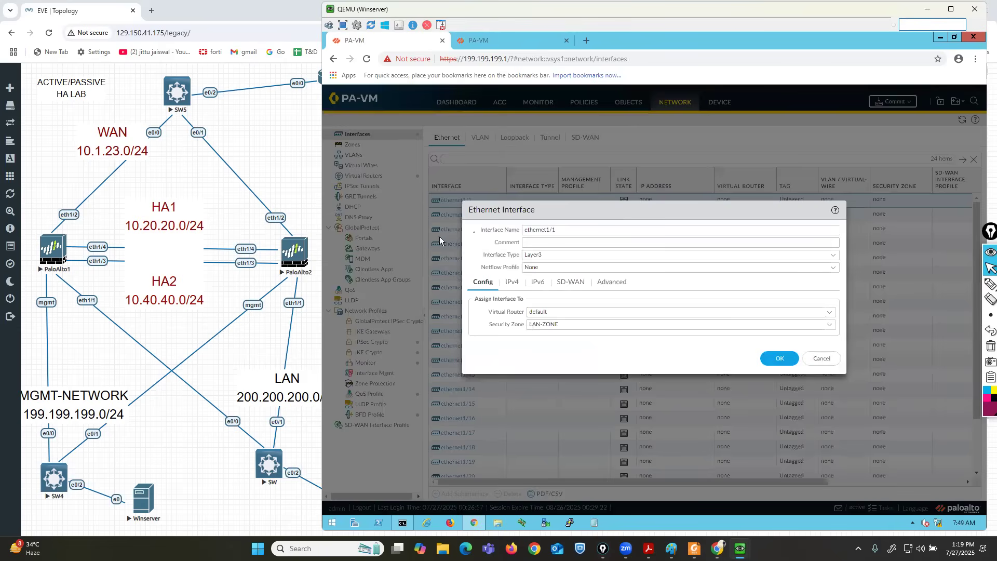
Add an IPv4 address object LAN200.200.200.1 with value 200.200.200.1 to ethernet1/1.
click(512, 281)
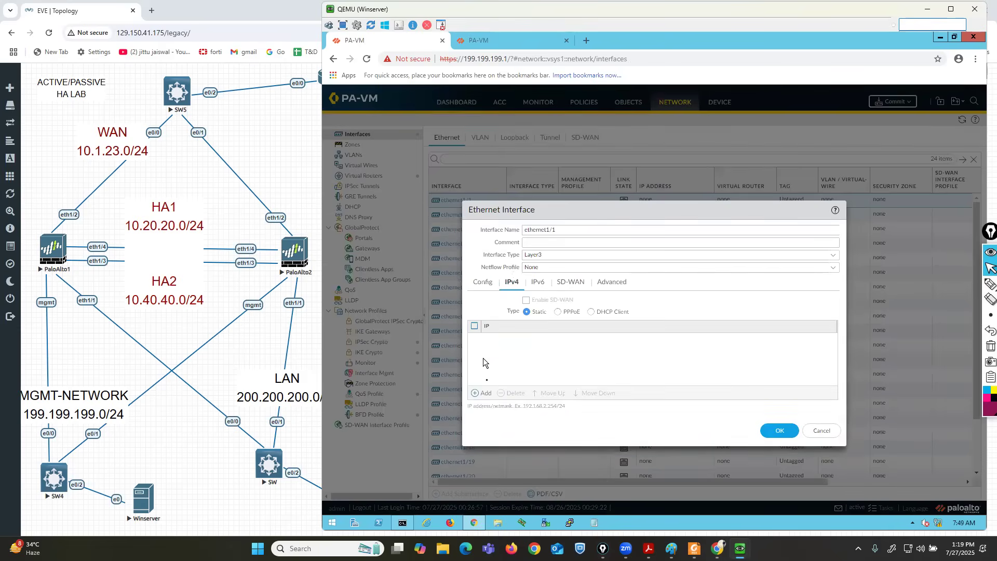
click(484, 393)
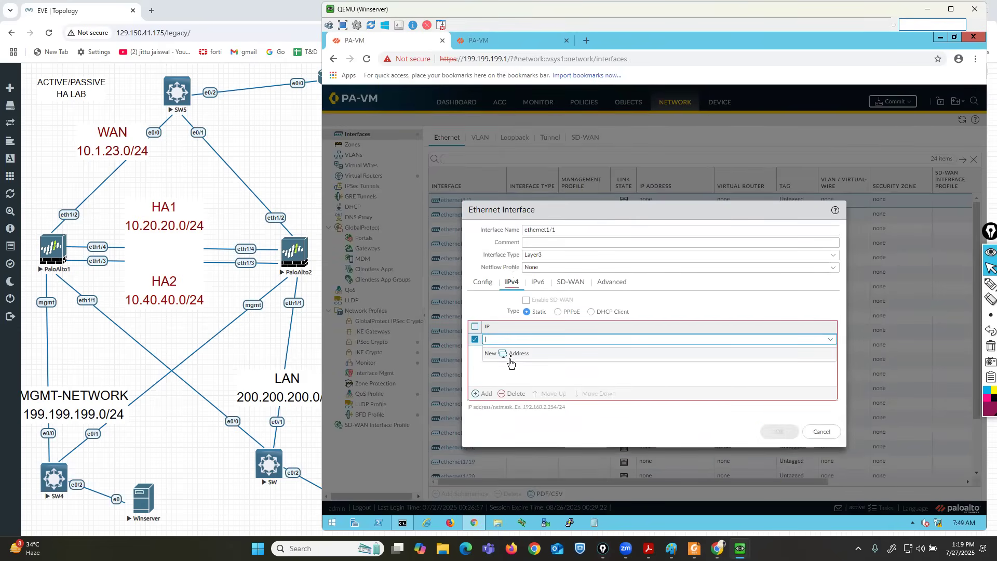
click(514, 354)
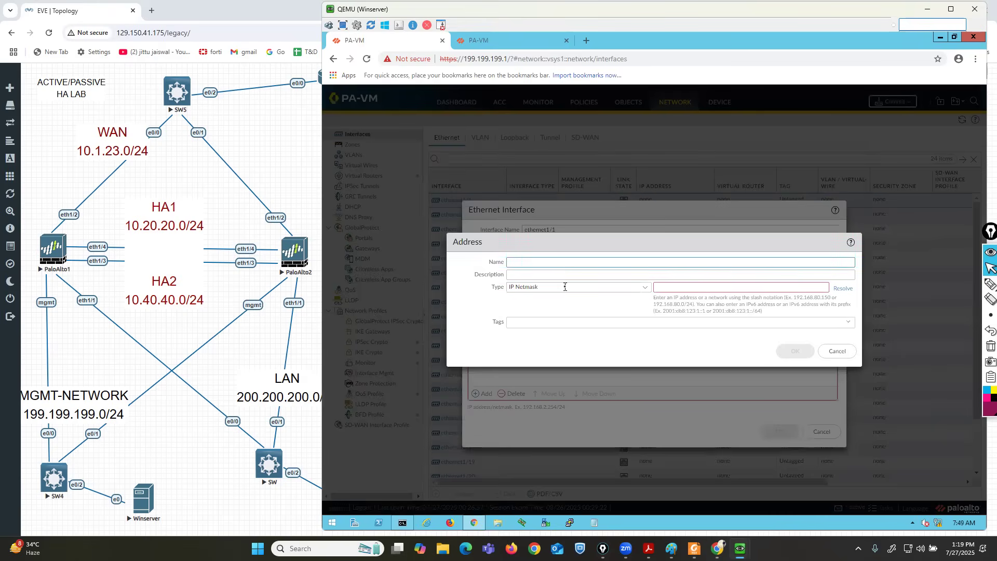
text(LAN200.200.2)
key(Tab)
key(Tab)
key(Tab)
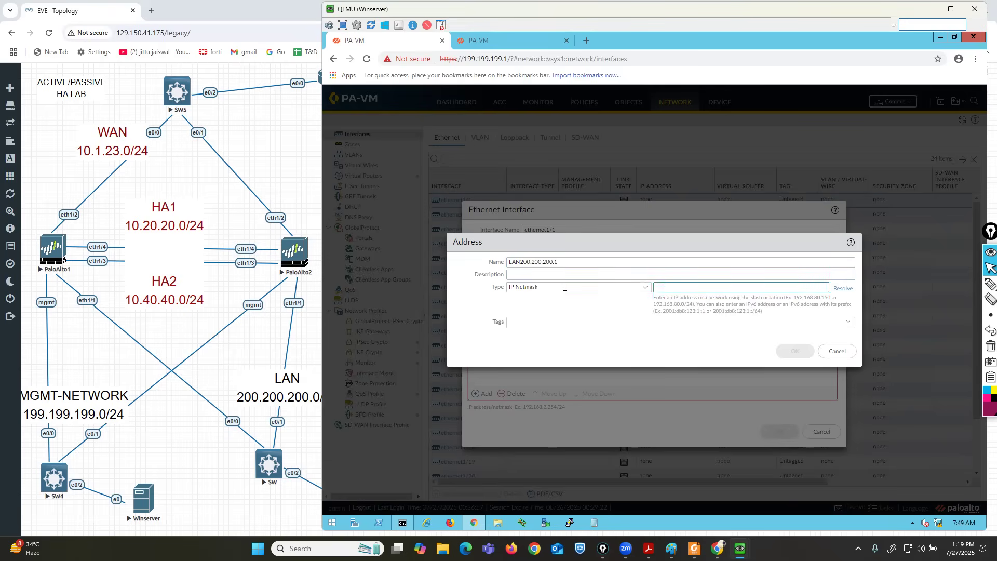
text(200.200.200.1)
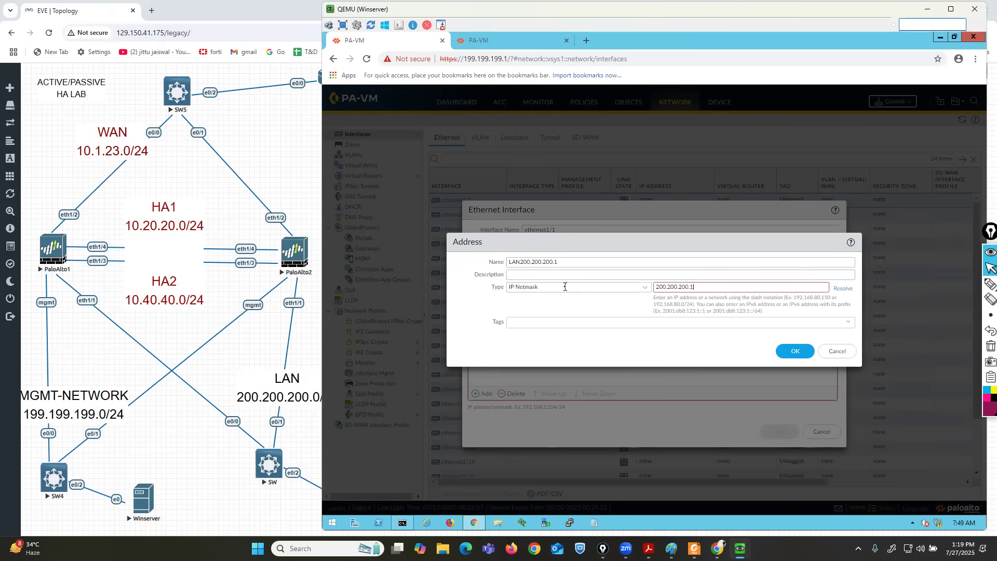
click(794, 351)
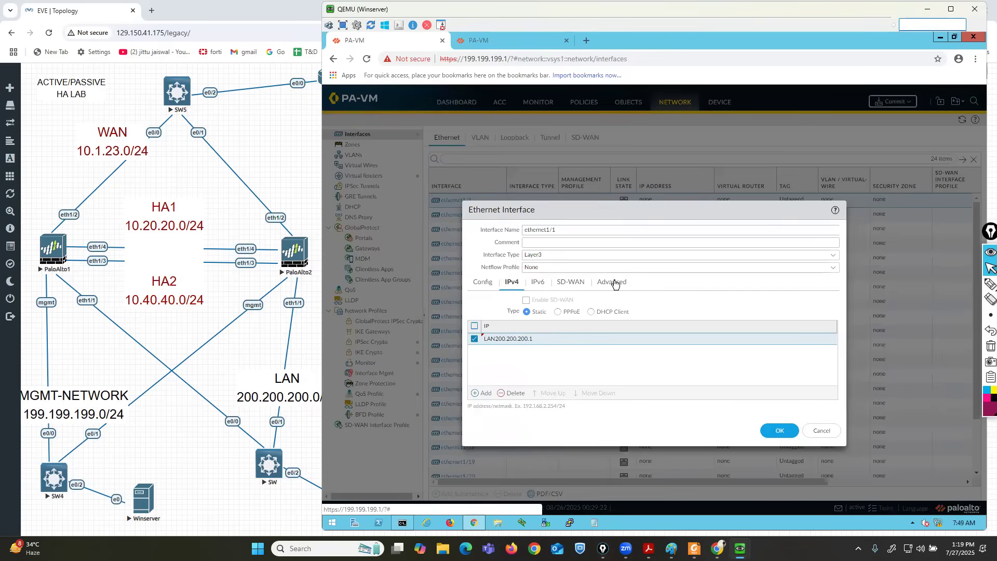
Create a Ping-enabled MGMT management profile for ethernet1/1 and save the interface.
click(617, 282)
click(836, 348)
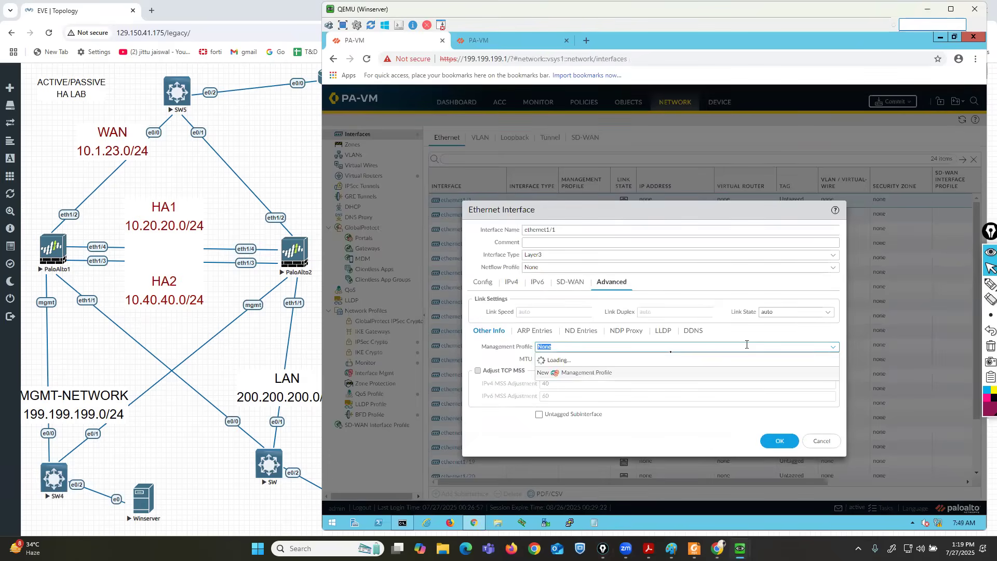
click(572, 373)
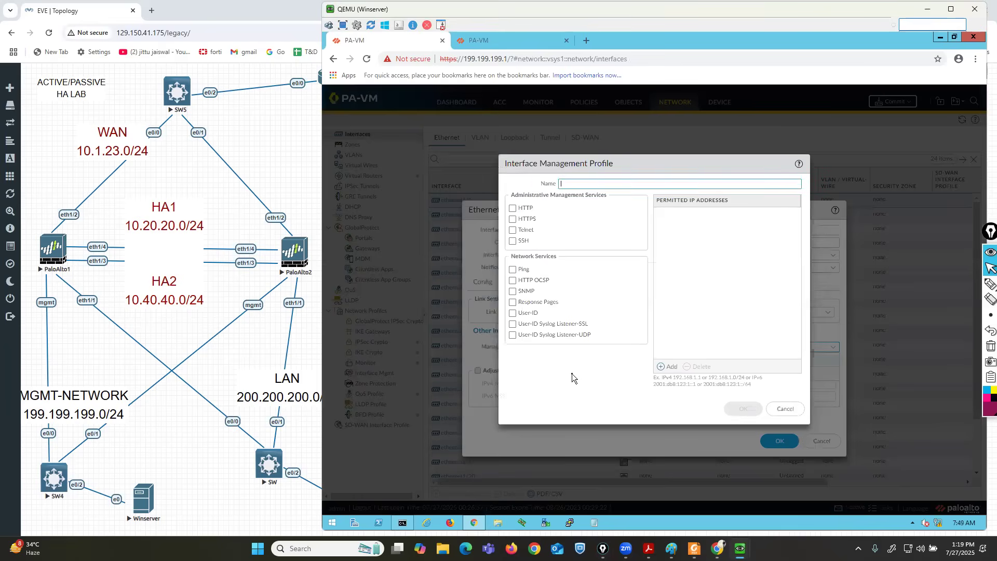
text(MGMT)
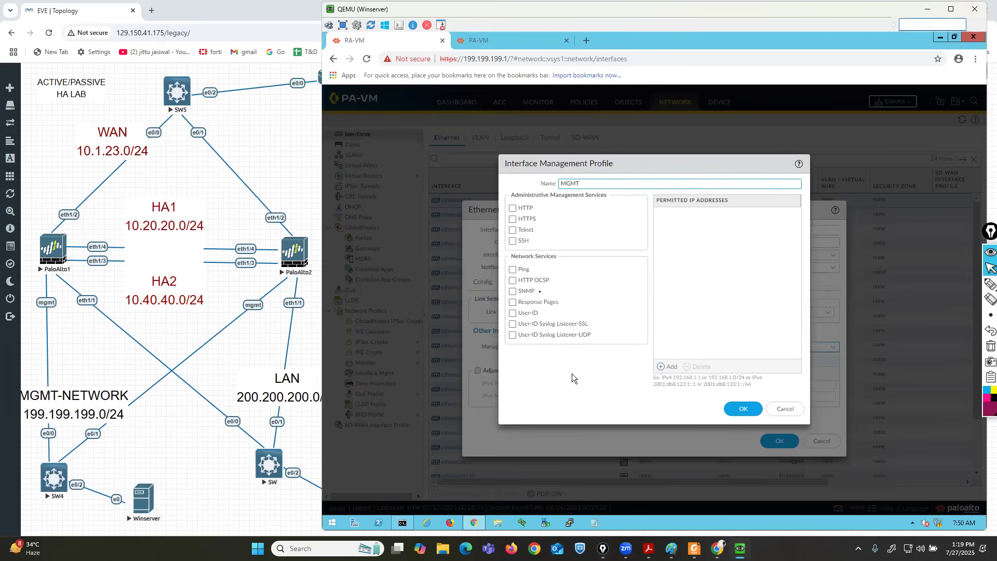
click(513, 269)
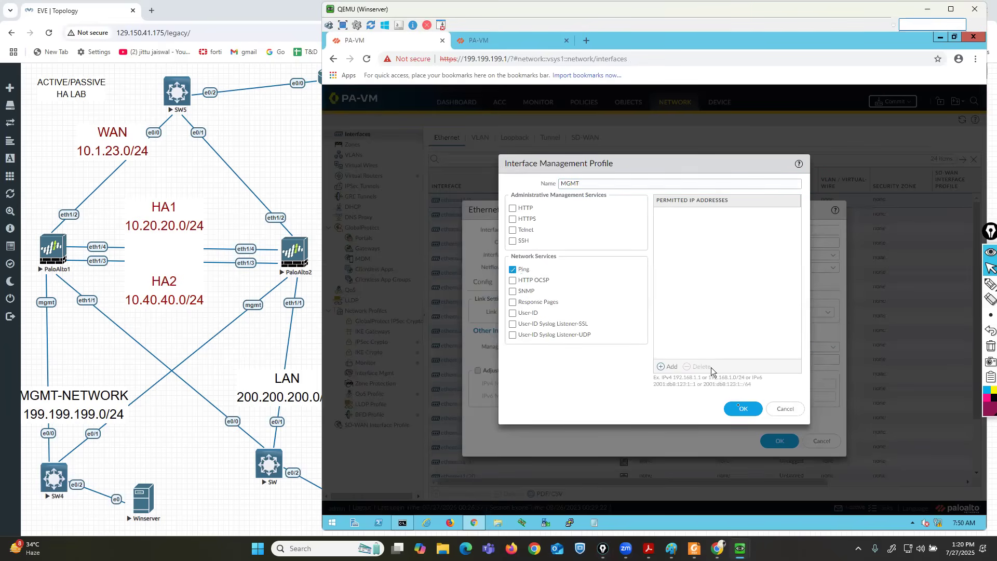
click(739, 406)
click(778, 437)
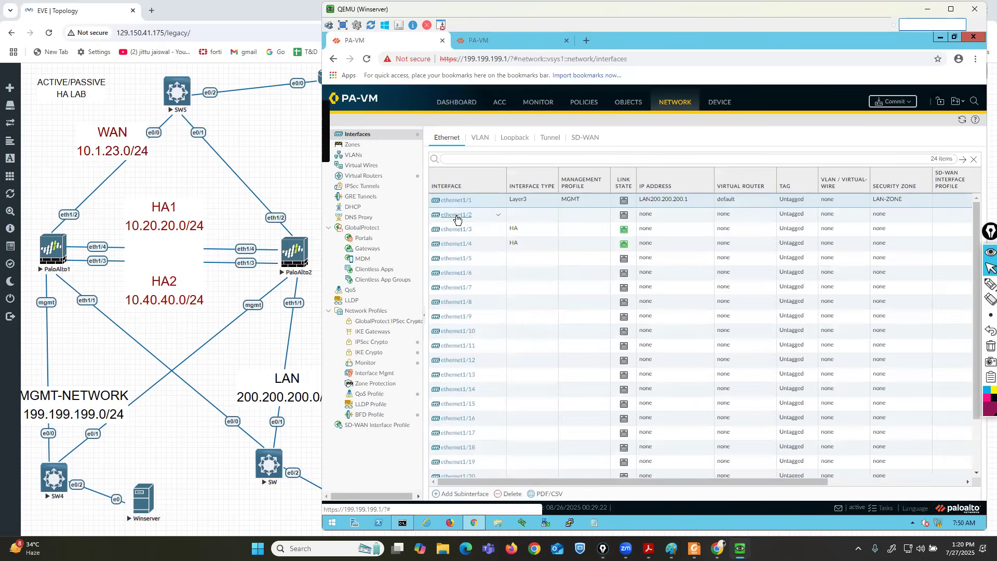
Make ethernet1/2 a Layer3 interface on virtual router default in a new WAN-ZONE zone.
click(456, 215)
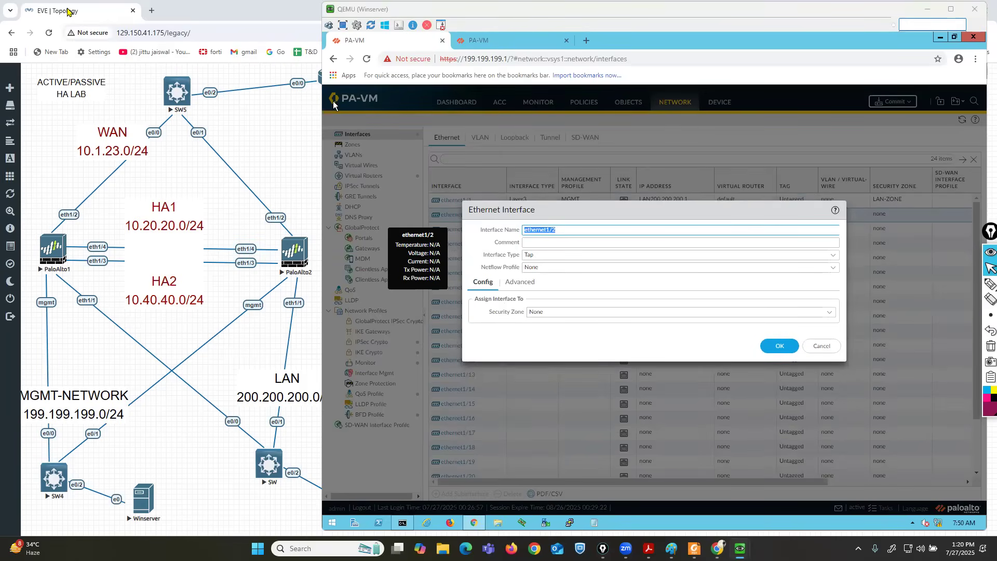
click(829, 255)
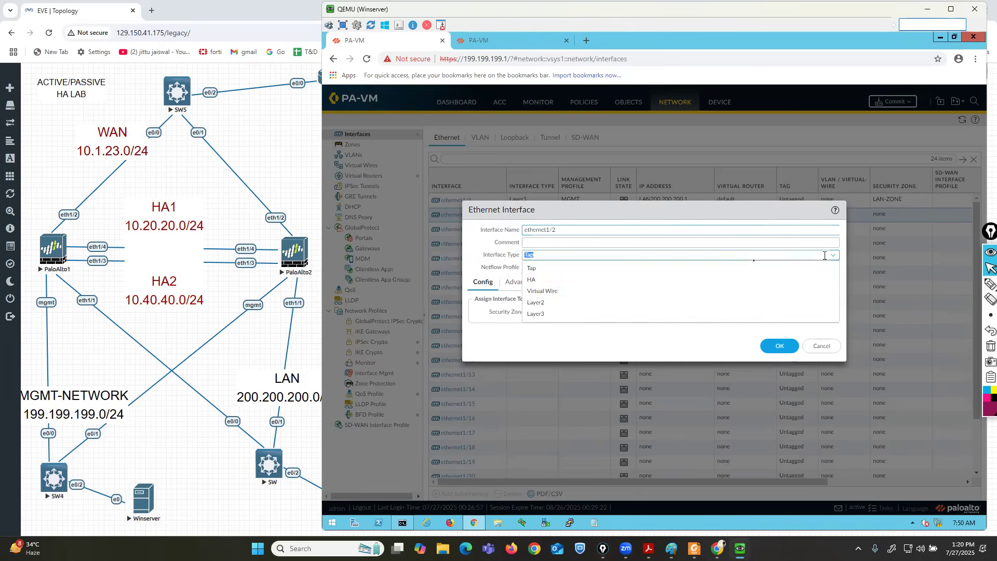
click(556, 314)
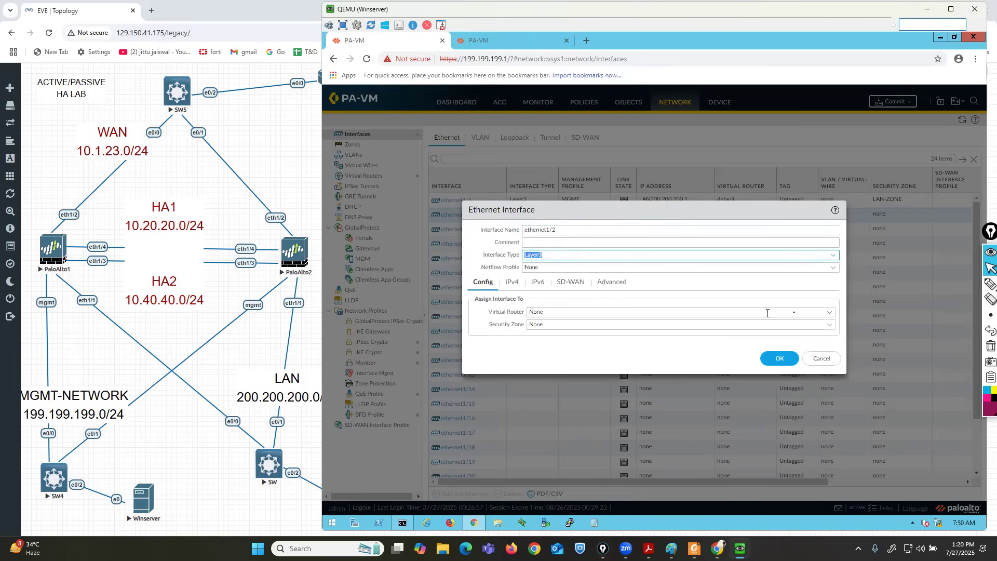
click(831, 316)
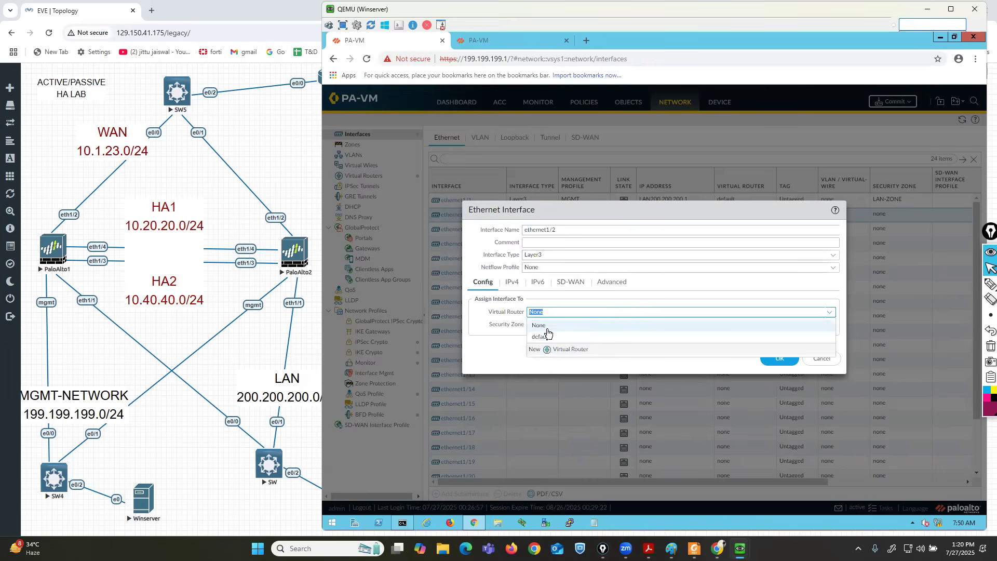
click(547, 340)
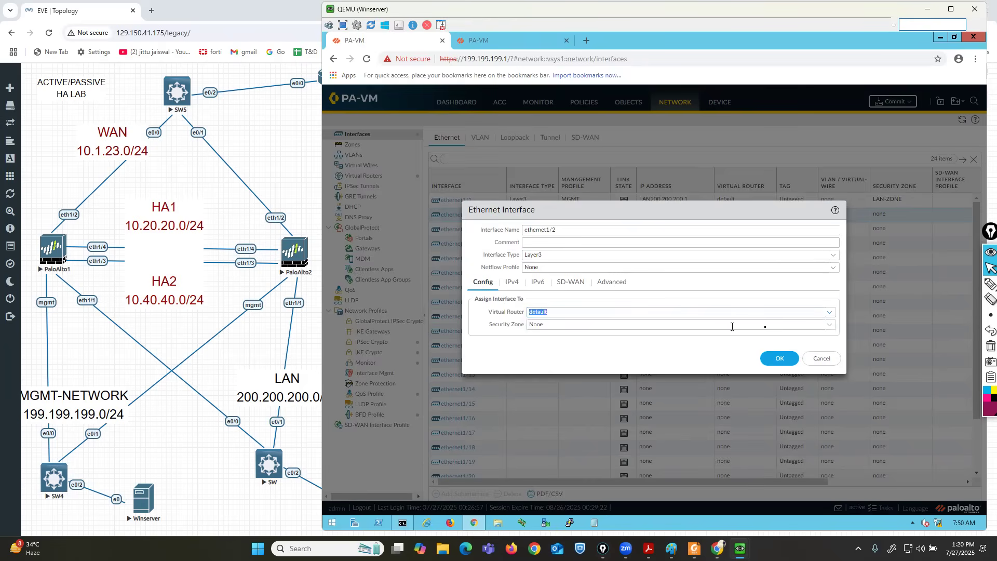
click(828, 327)
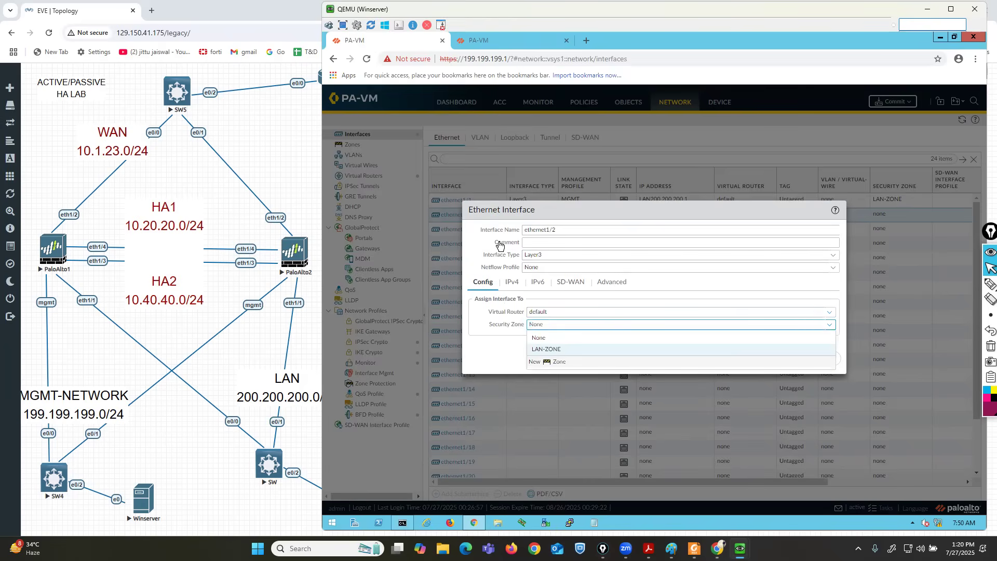
text(WAN)
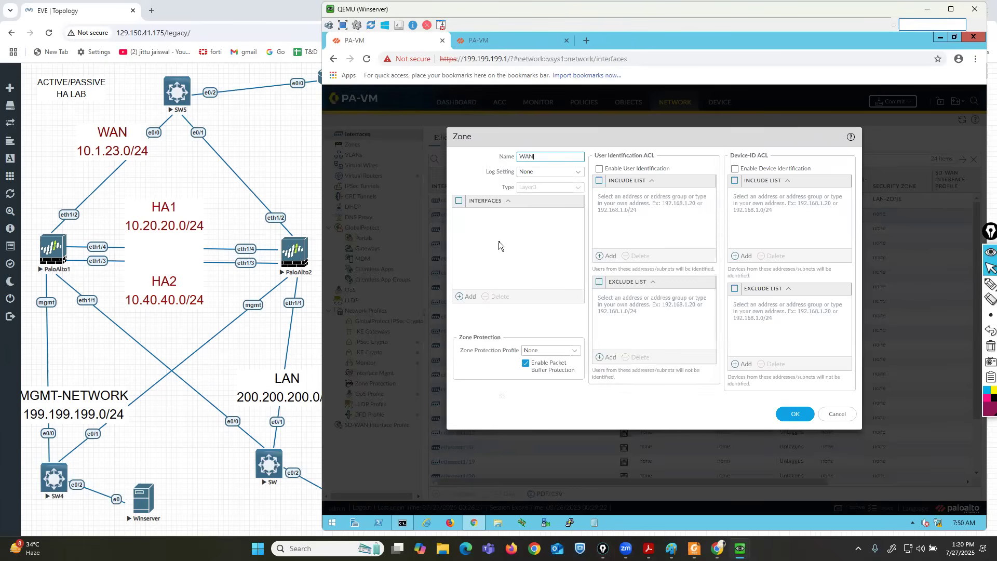
text(-ZONE)
click(794, 414)
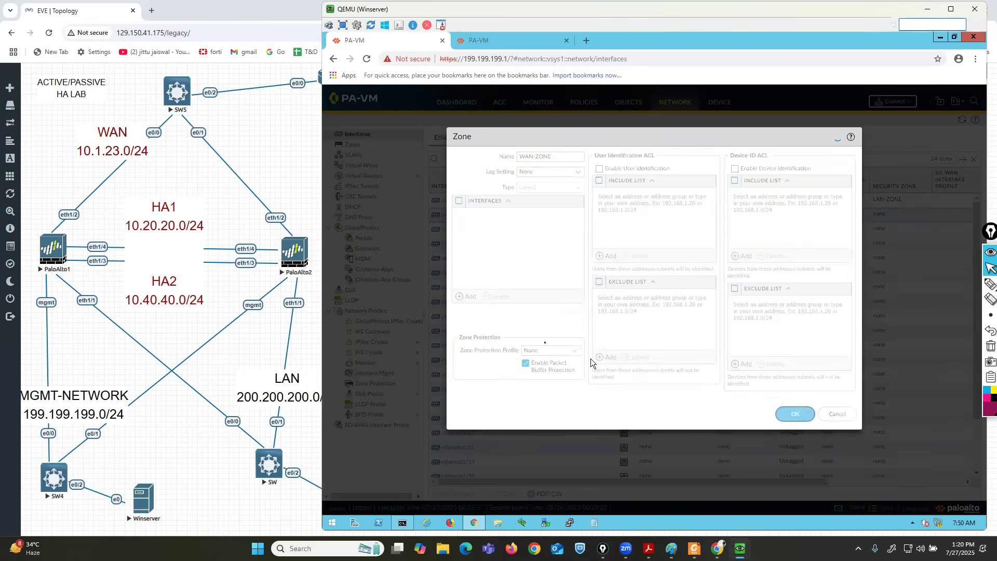
click(511, 282)
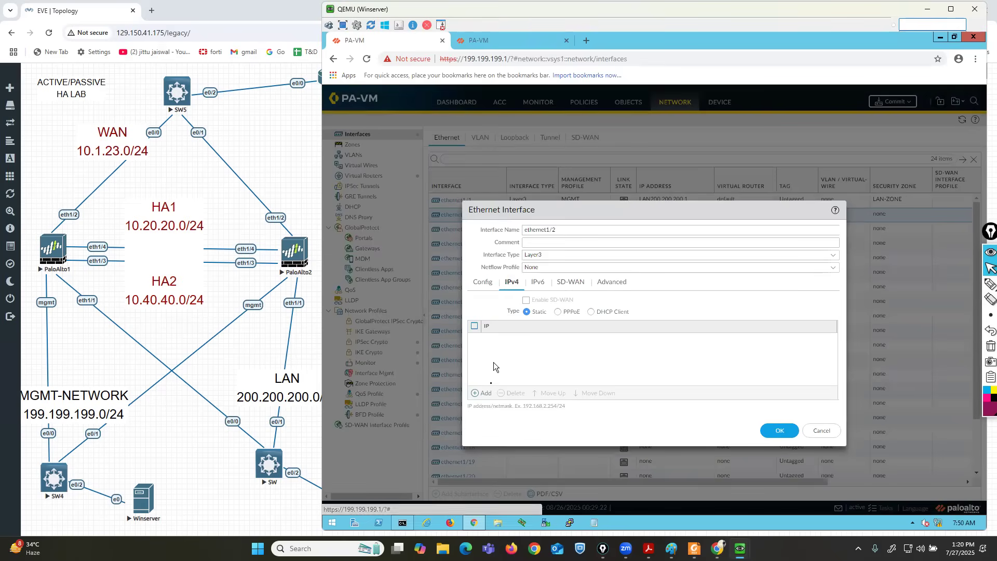
Give ethernet1/2 address object WAN10.1.23.1 (10.1.23.1/24) and the MGMT profile, then save it.
click(484, 393)
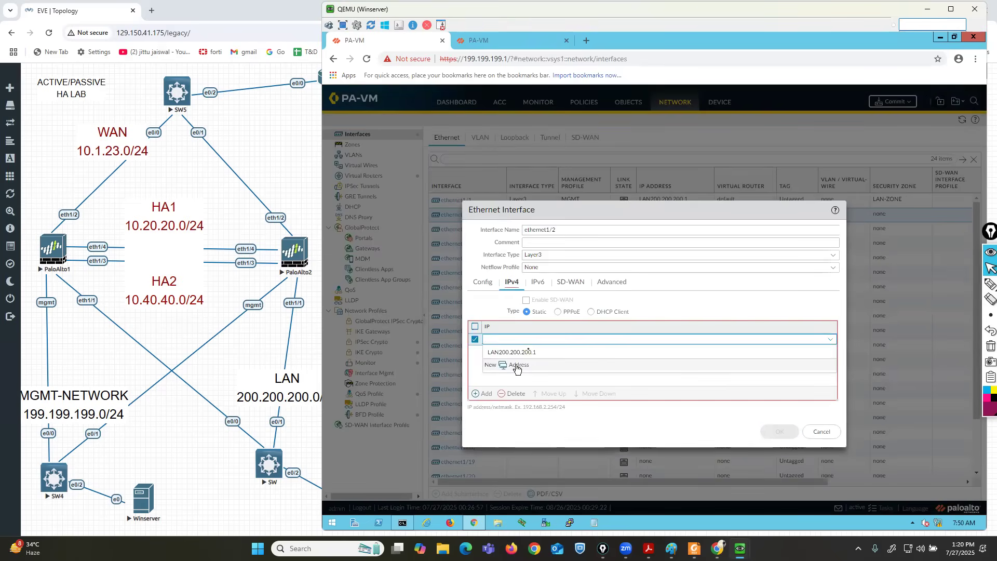
click(516, 366)
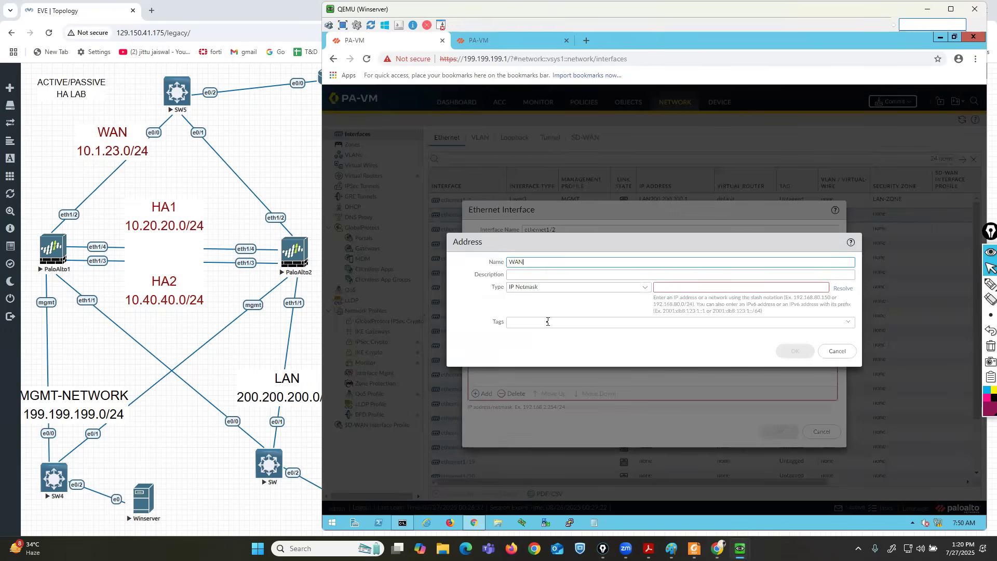
key(Tab)
key(Tab)
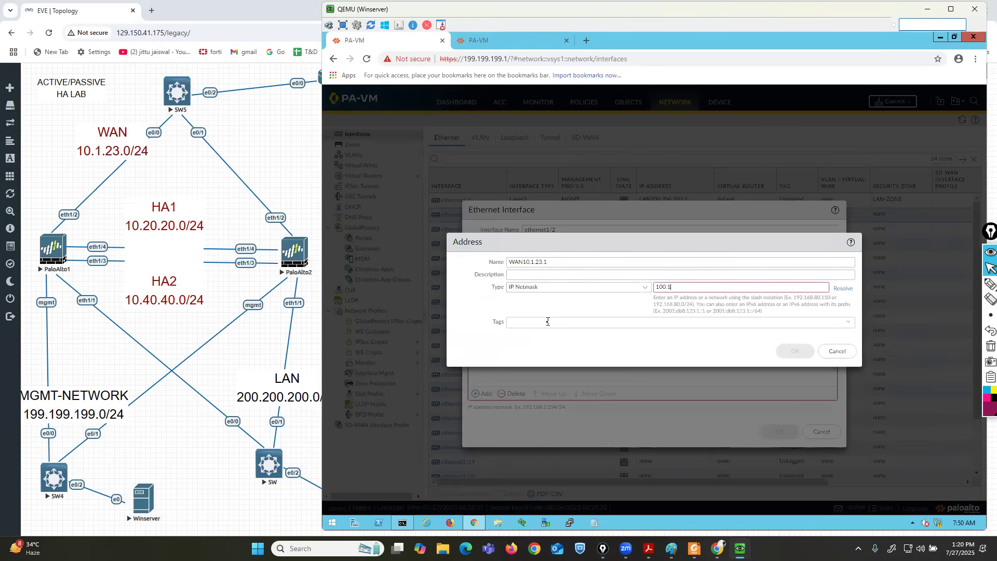
text(10.1.23.1/24)
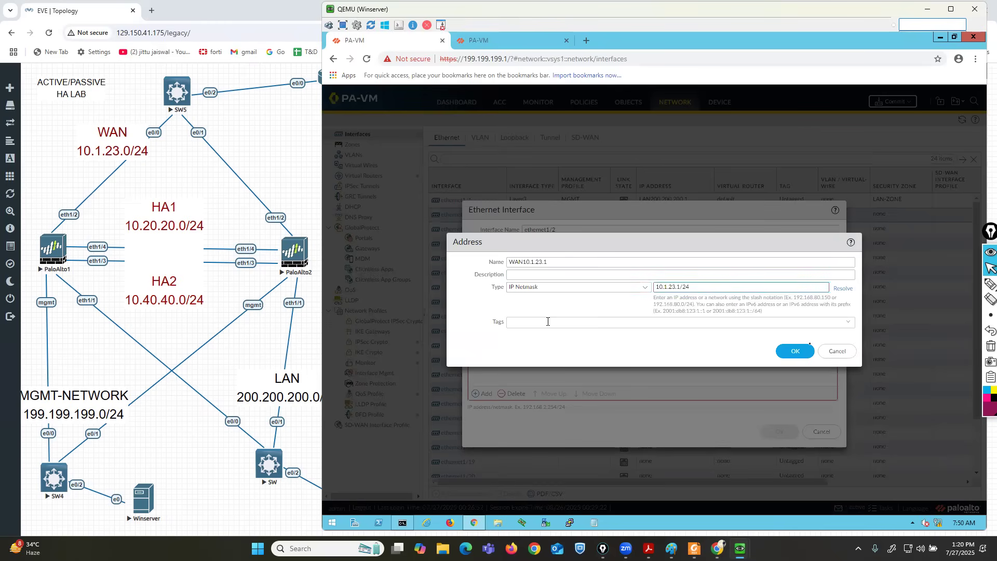
click(800, 351)
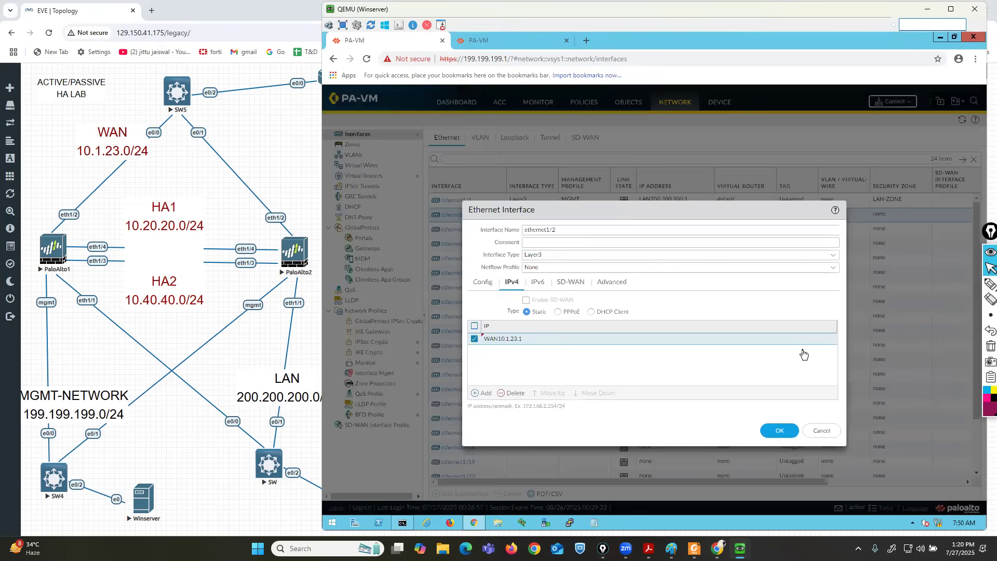
click(611, 281)
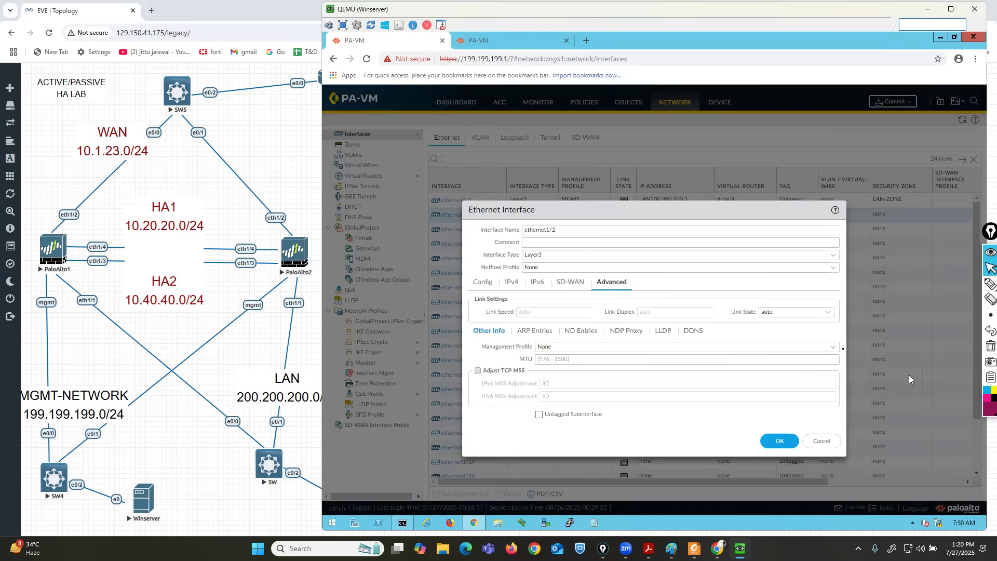
click(832, 350)
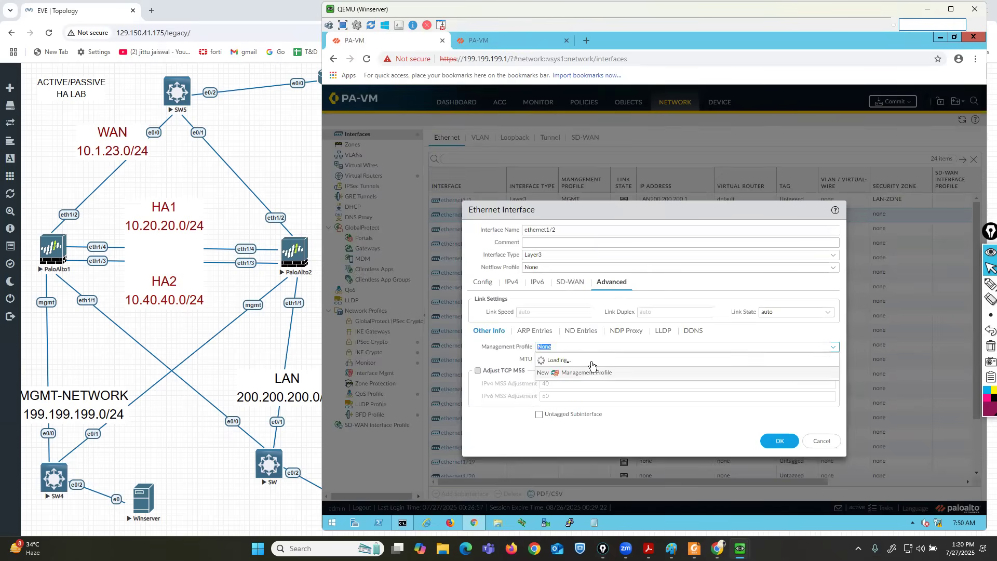
click(561, 371)
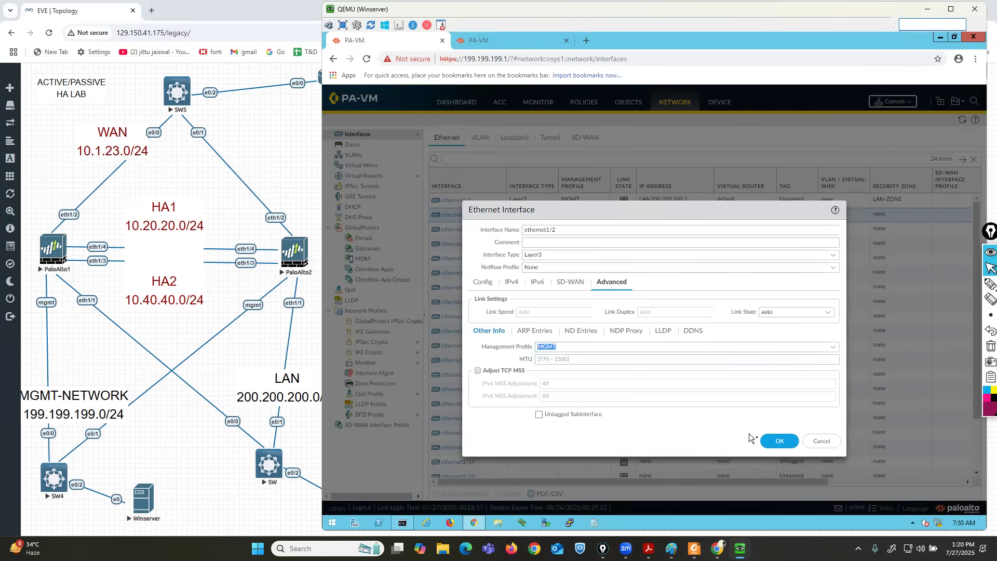
click(779, 441)
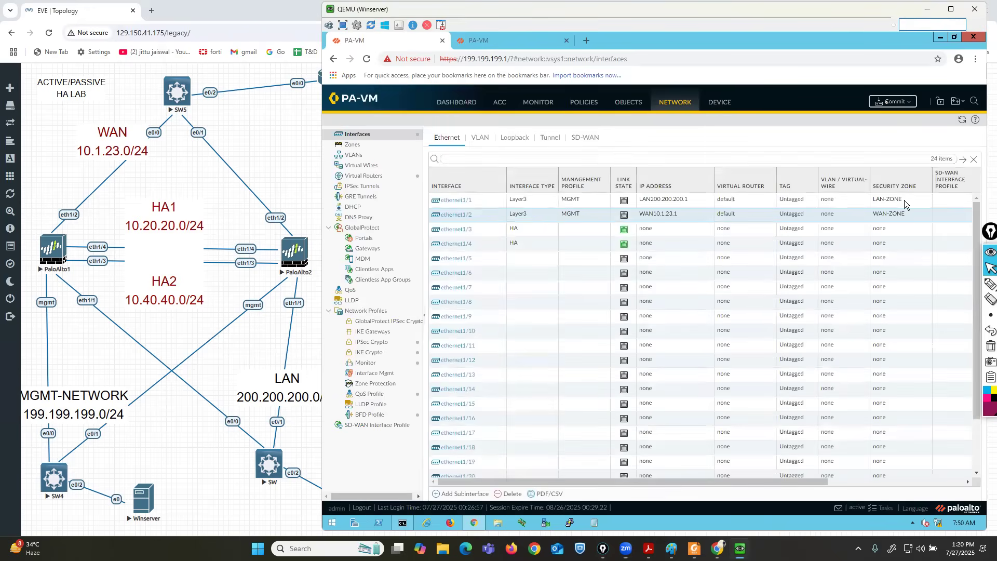
Commit the interface changes on the 199.199.199.1 firewall.
click(893, 101)
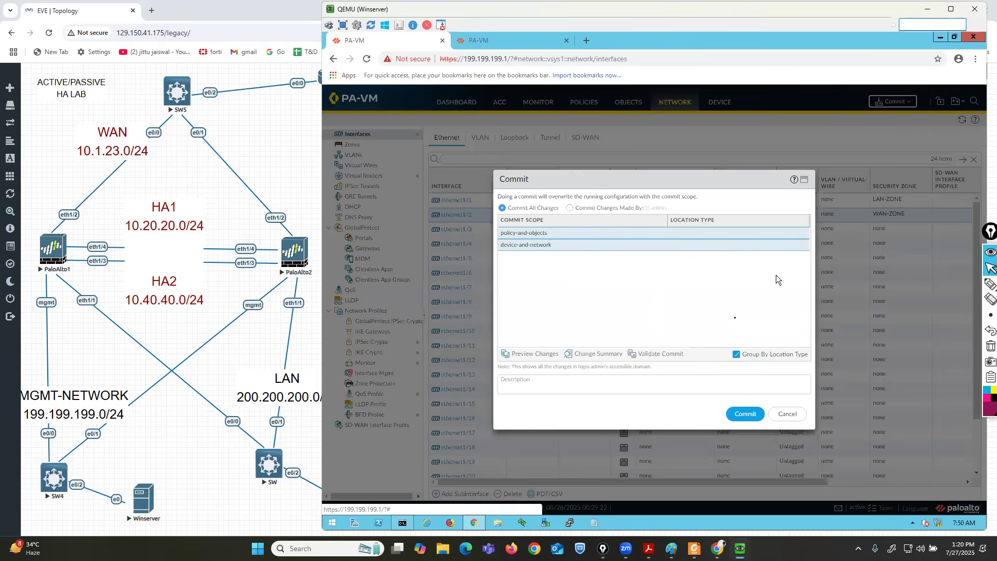
click(744, 413)
click(961, 284)
mouse_move(433, 53)
mouse_down()
mouse_move(441, 72)
mouse_move(527, 62)
mouse_move(410, 56)
mouse_move(396, 72)
mouse_move(491, 71)
mouse_up()
mouse_move(63, 220)
mouse_down()
mouse_move(24, 221)
mouse_move(51, 280)
mouse_move(78, 224)
mouse_up()
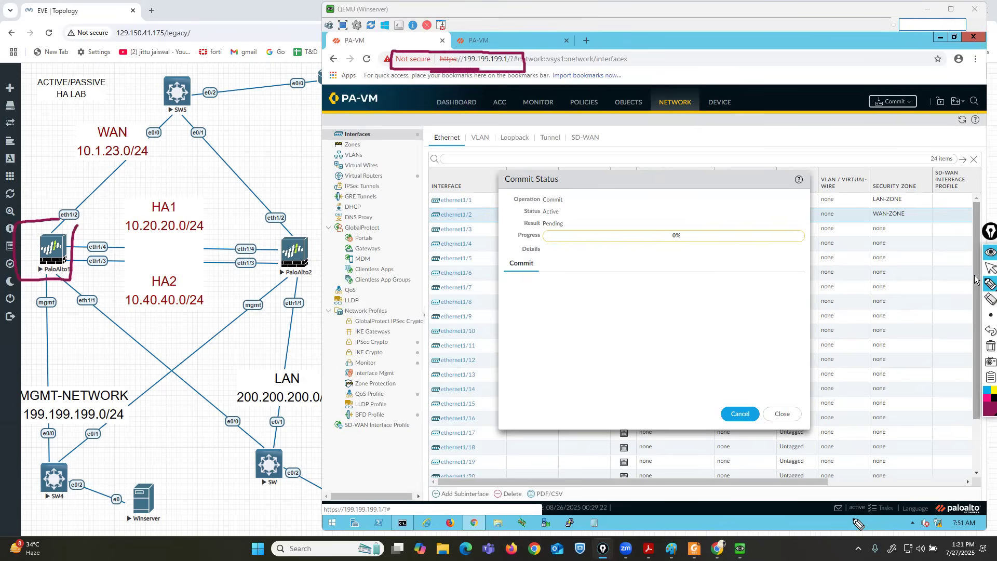
click(989, 268)
Check the HA status on the dashboard, then request the Win PC console from EVE-NG.
click(452, 103)
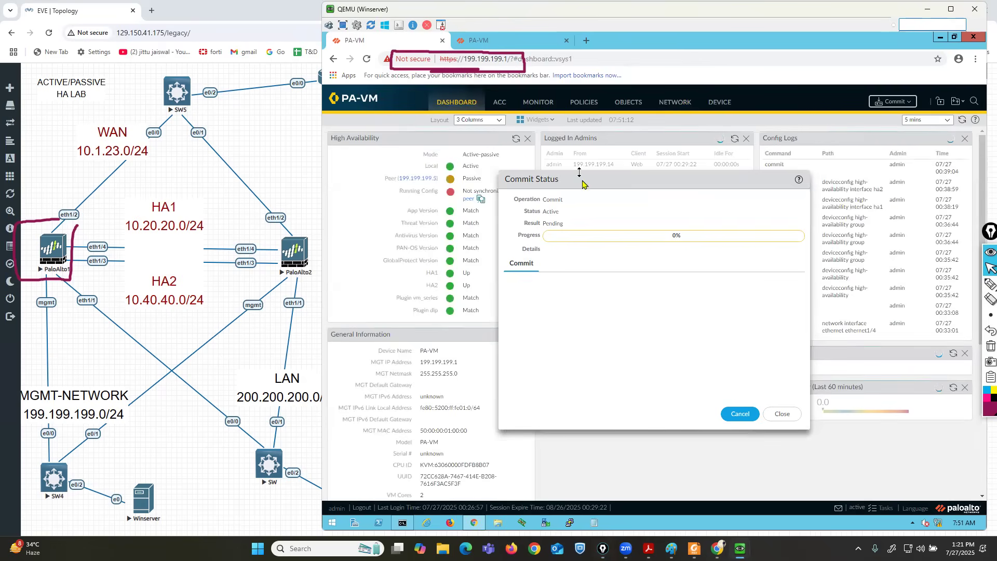
drag(591, 184, 669, 218)
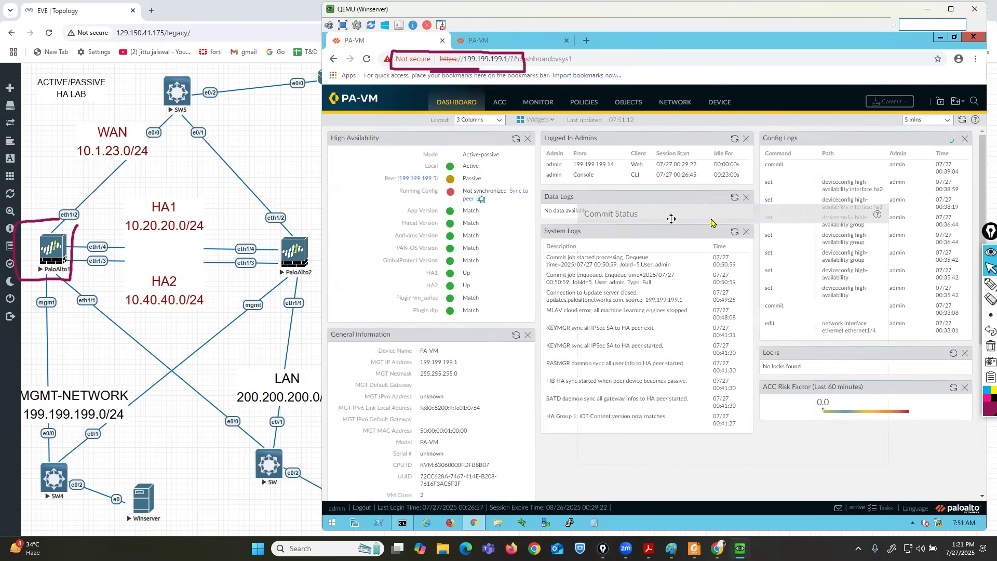
click(965, 284)
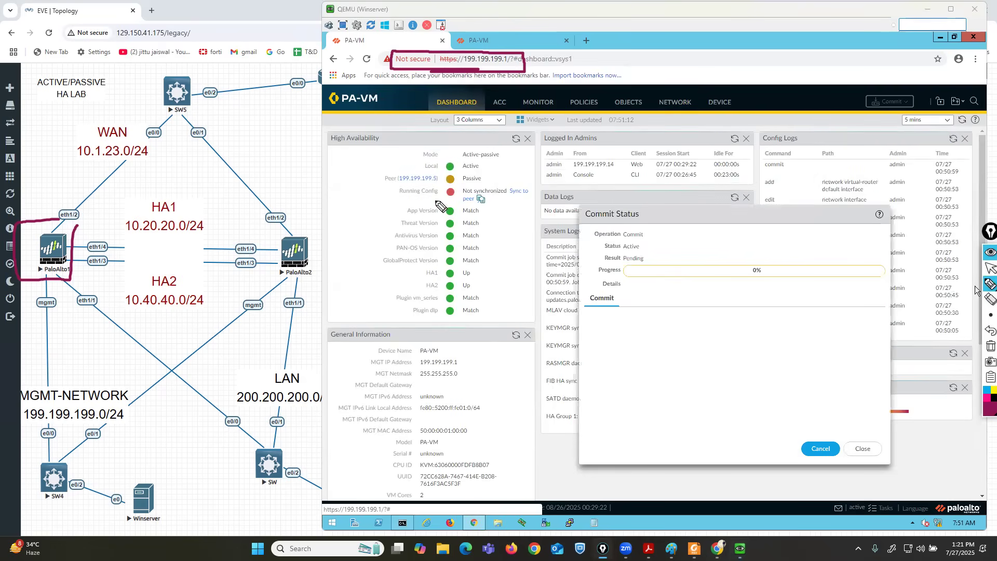
mouse_move(455, 183)
mouse_down()
mouse_move(390, 185)
mouse_move(389, 207)
mouse_move(533, 213)
mouse_move(541, 188)
mouse_move(457, 188)
mouse_up()
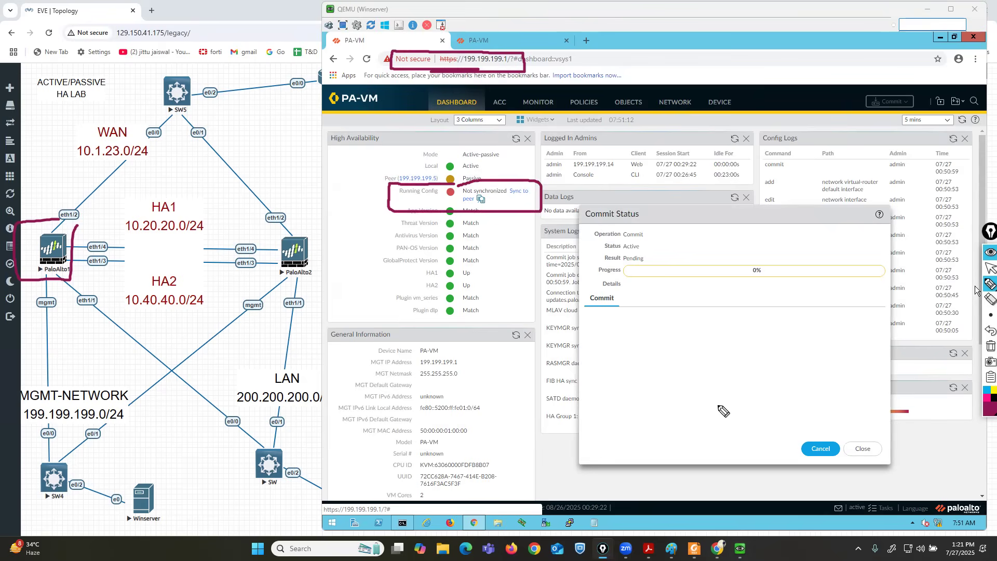
click(990, 267)
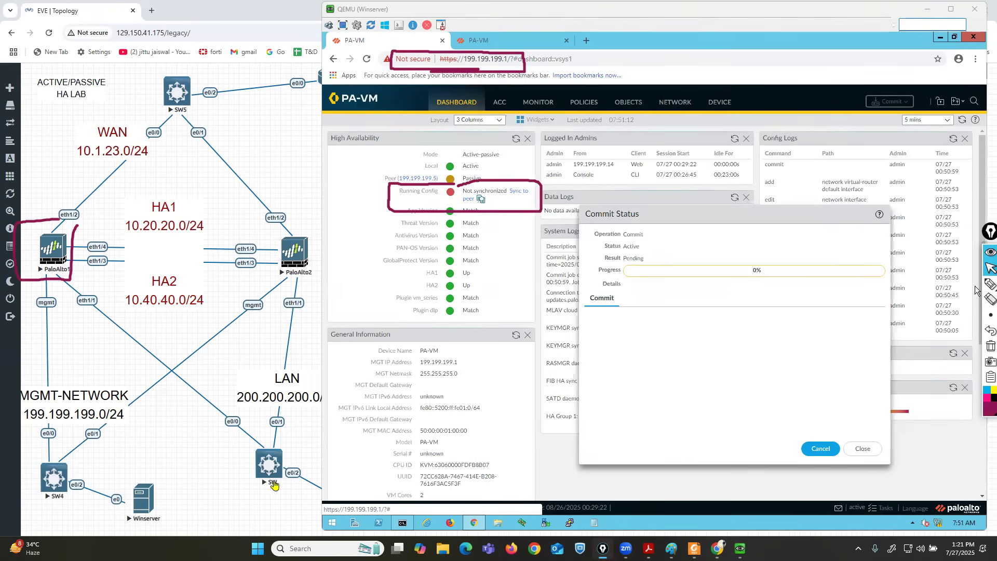
click(251, 504)
click(362, 502)
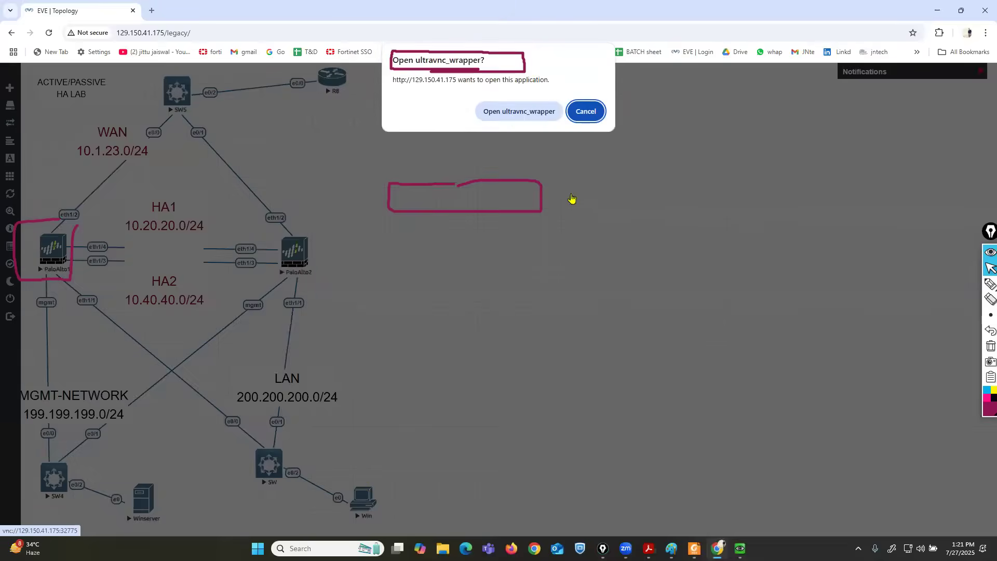
Run ipconfig from a command prompt on the Win PC through the VNC console.
click(508, 111)
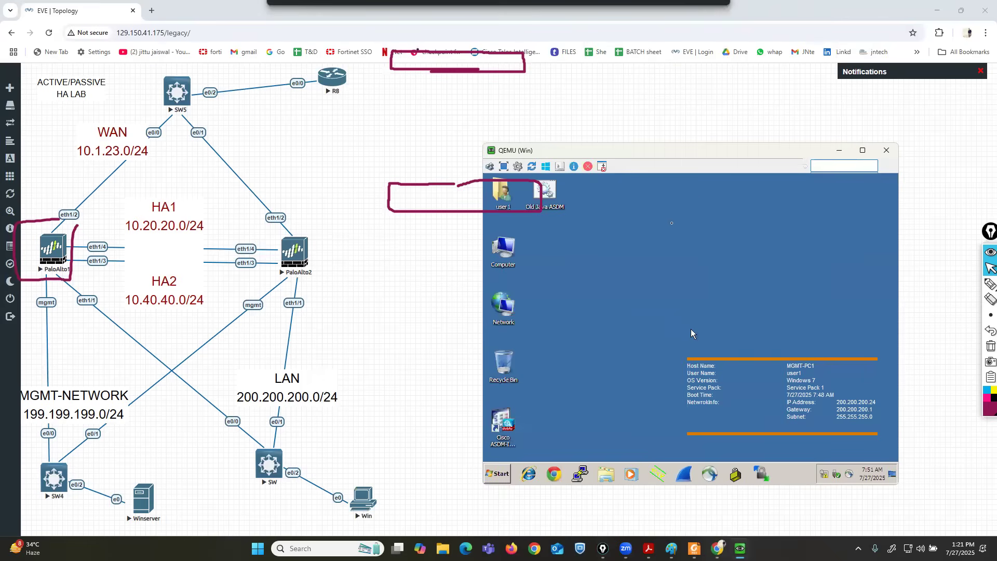
click(498, 480)
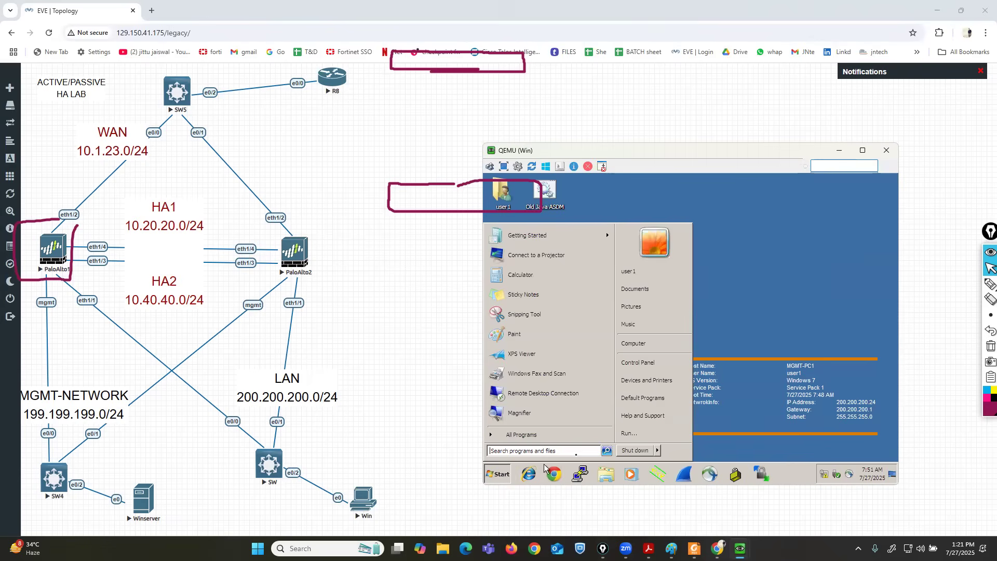
click(640, 433)
key(Return)
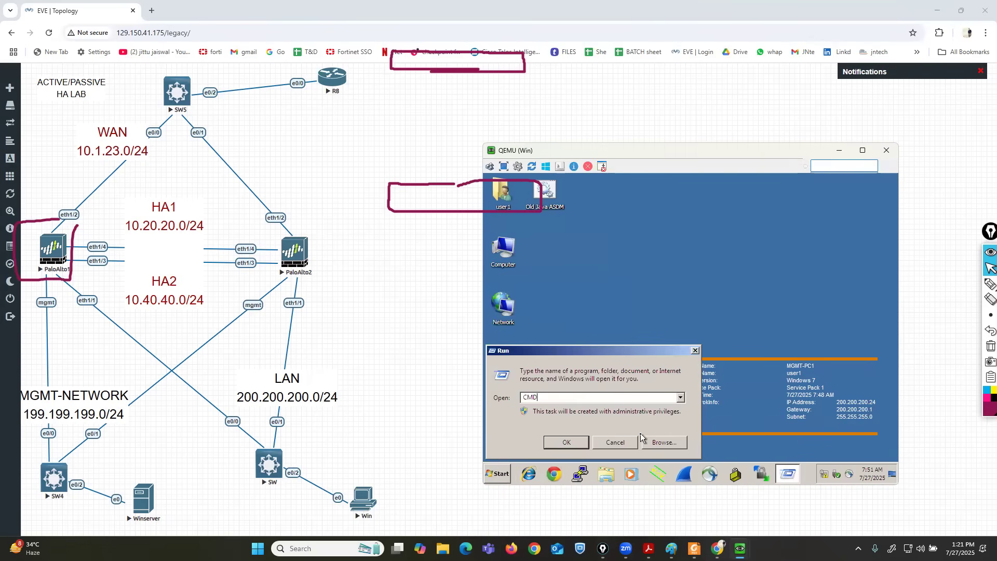
text(IPCONFIG)
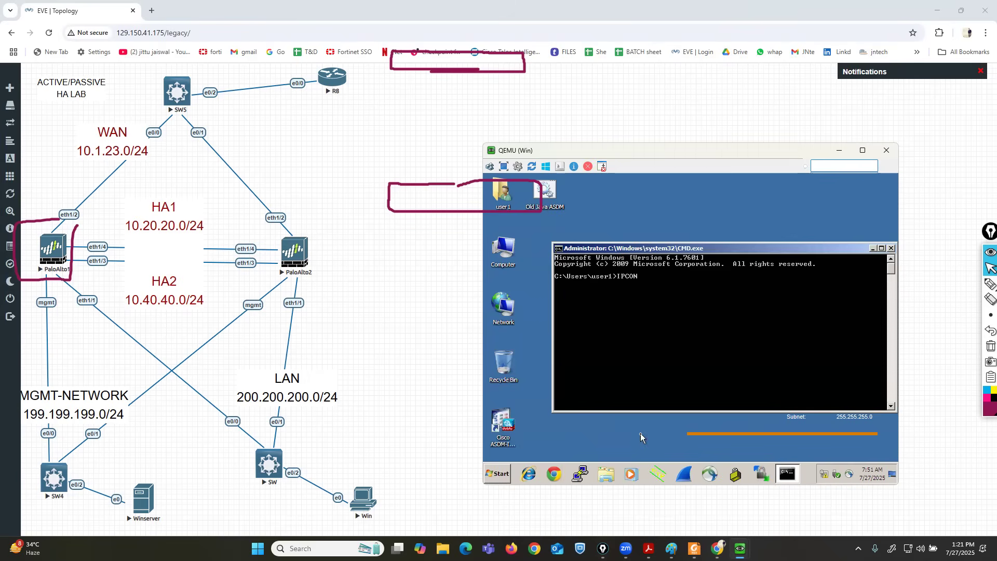
key(Return)
Mark address 200.200.200.24 and gateway 200.200.200.1, then request router R8's console.
click(989, 283)
drag(777, 280, 792, 279)
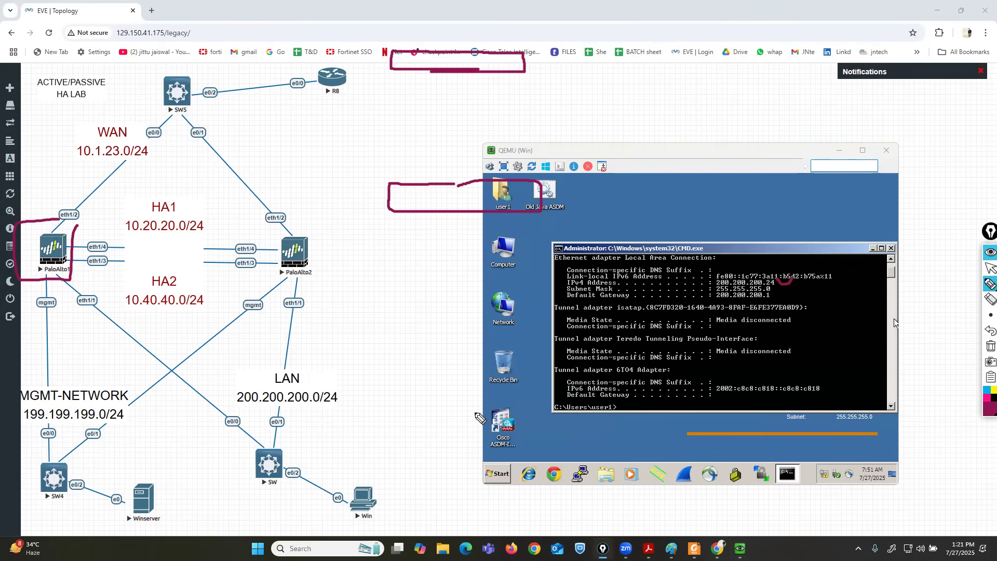
mouse_move(383, 475)
mouse_down()
mouse_move(328, 485)
mouse_move(379, 528)
mouse_move(384, 456)
mouse_up()
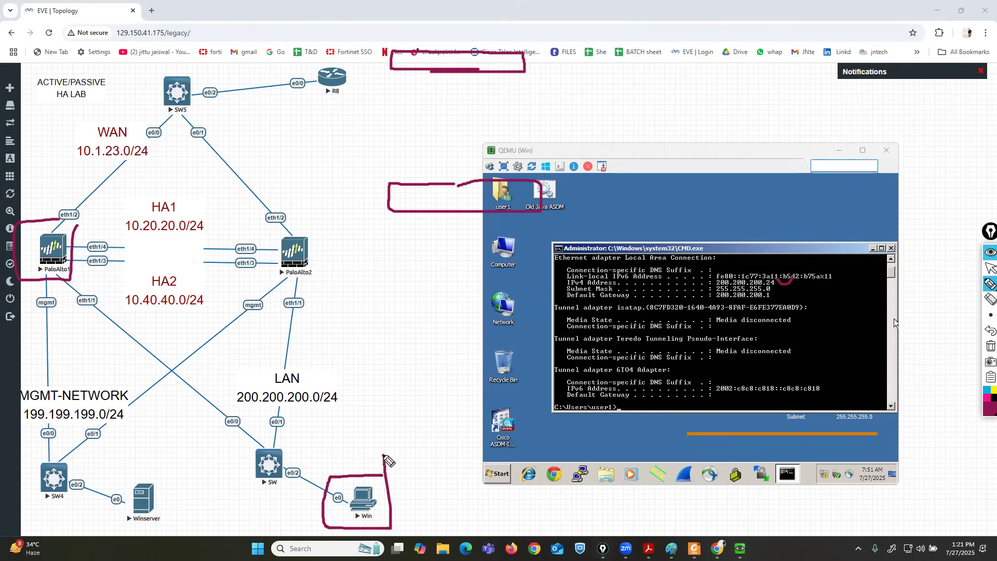
drag(716, 300, 773, 300)
click(990, 330)
click(990, 268)
mouse_move(985, 323)
click(990, 346)
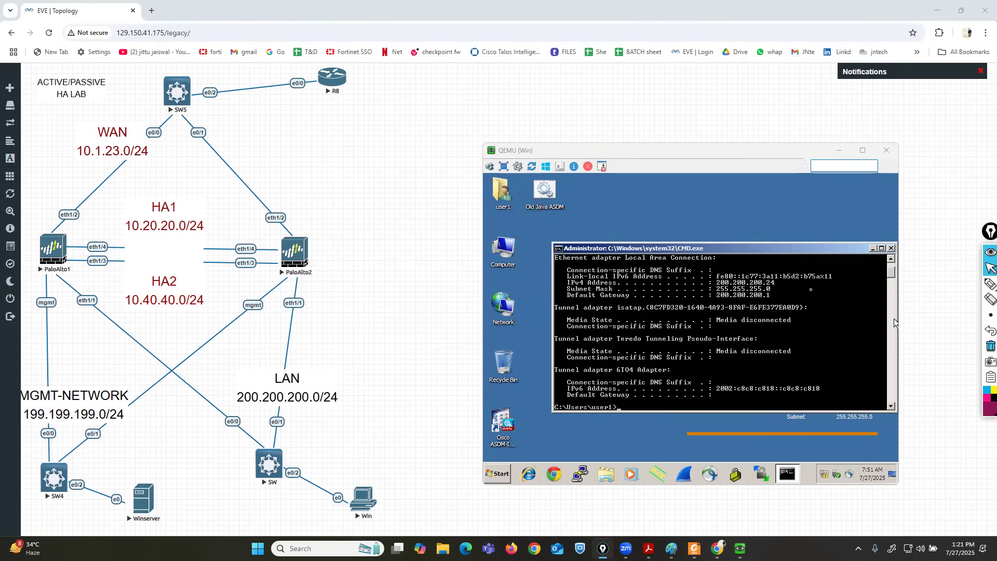
click(335, 80)
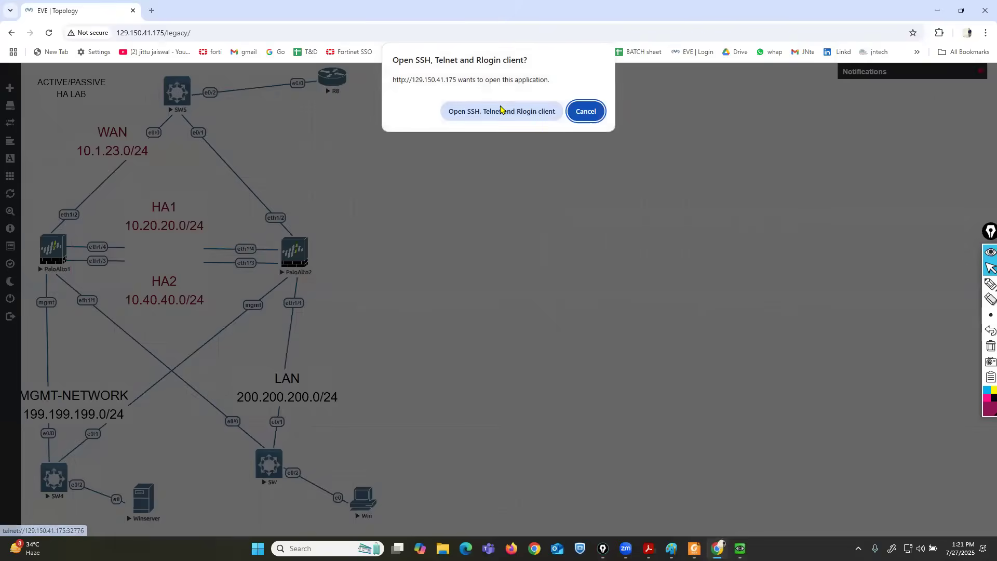
Open R8's telnet console and answer NO to the initial configuration dialog.
click(503, 111)
click(576, 113)
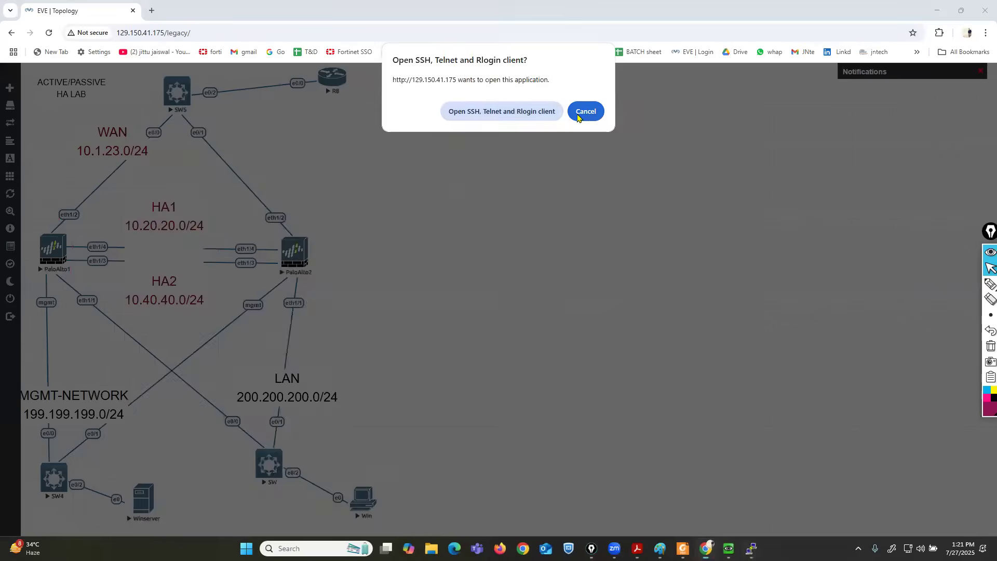
click(758, 547)
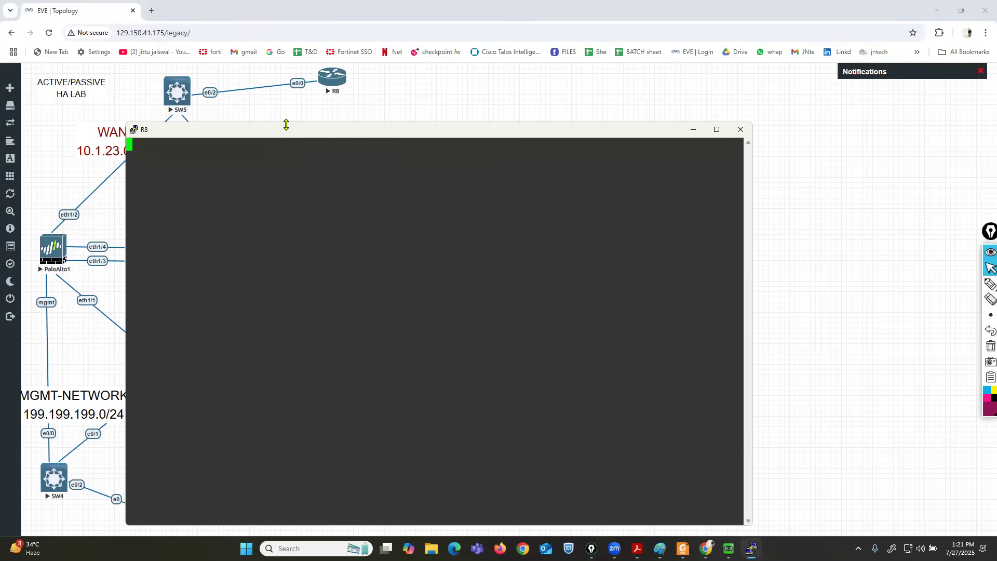
drag(285, 125, 560, 79)
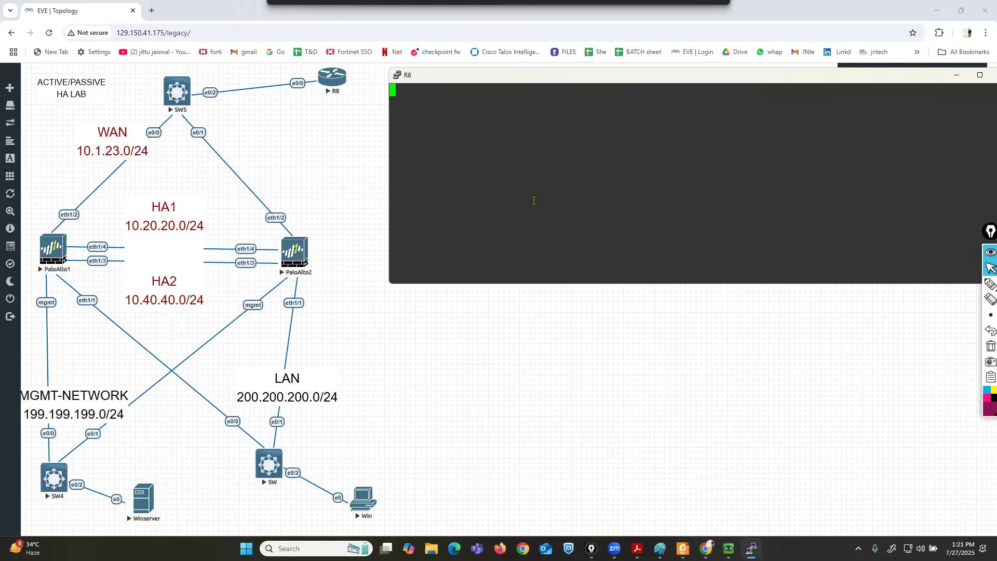
key(Return)
key(Return)
text(NO)
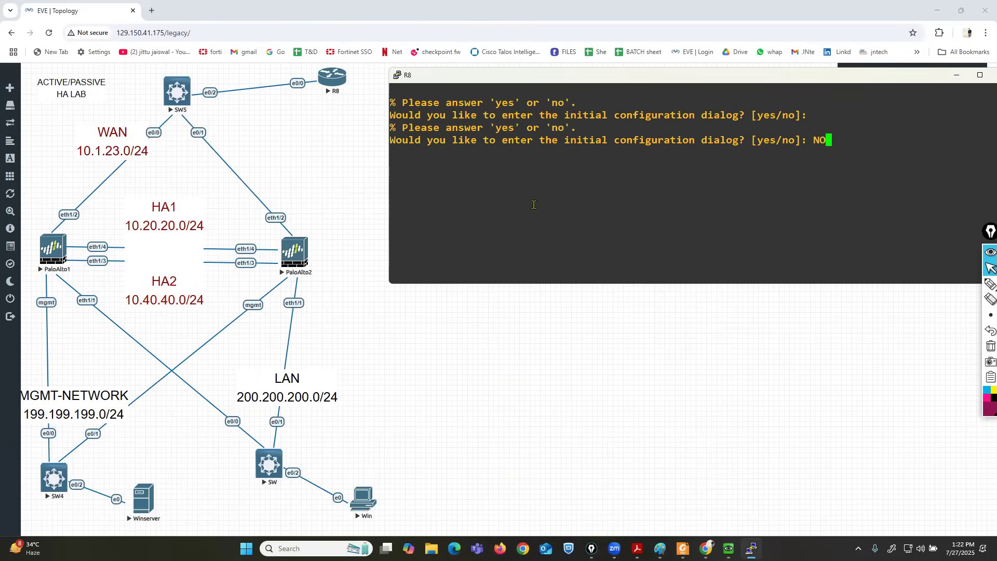
key(Return)
Enter enable and global configuration mode and set the hostname to ISP.
key(Return)
text(ena)
key(Tab)
key(Return)
key(Return)
text(conf t)
key(Return)
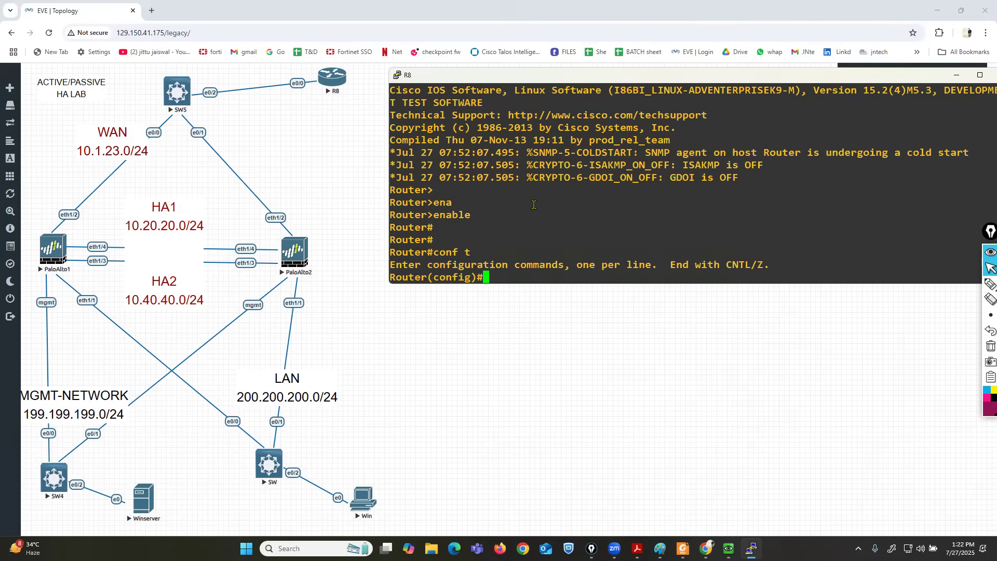
text(ho)
key(Tab)
text(ISP)
Assign Ethernet0/0 the address 10.1.23.10 255.255.255.0.
key(Return)
key(Return)
text(in)
key(Tab)
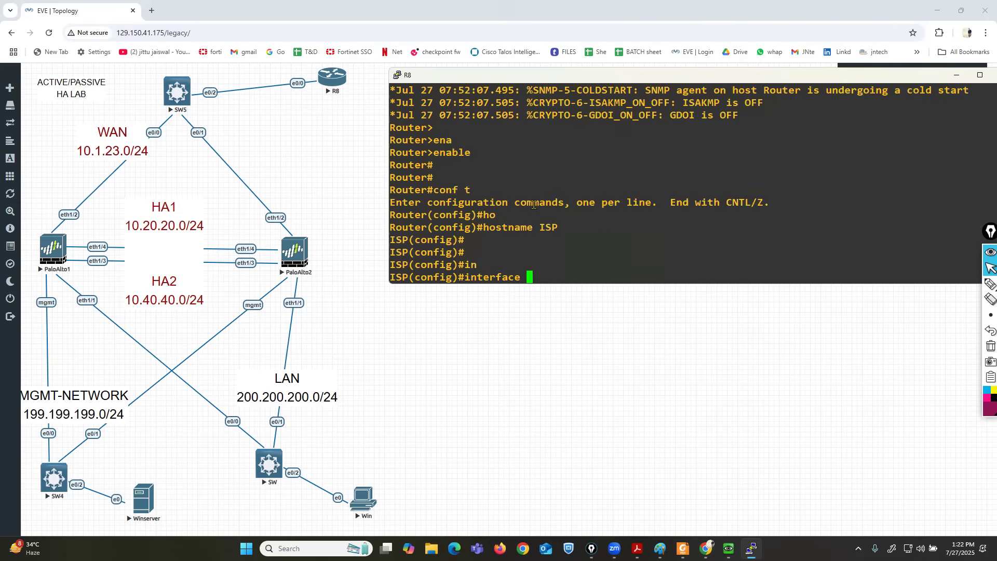
text(e)
key(Tab)
text(0/0)
key(Return)
text(ip ad)
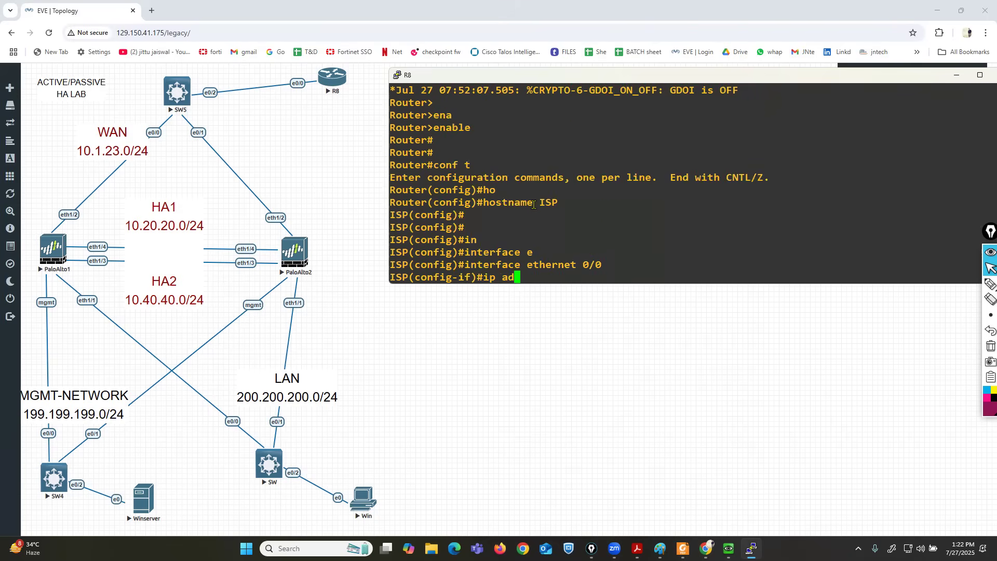
text(d)
key(Tab)
text(10.1.2)
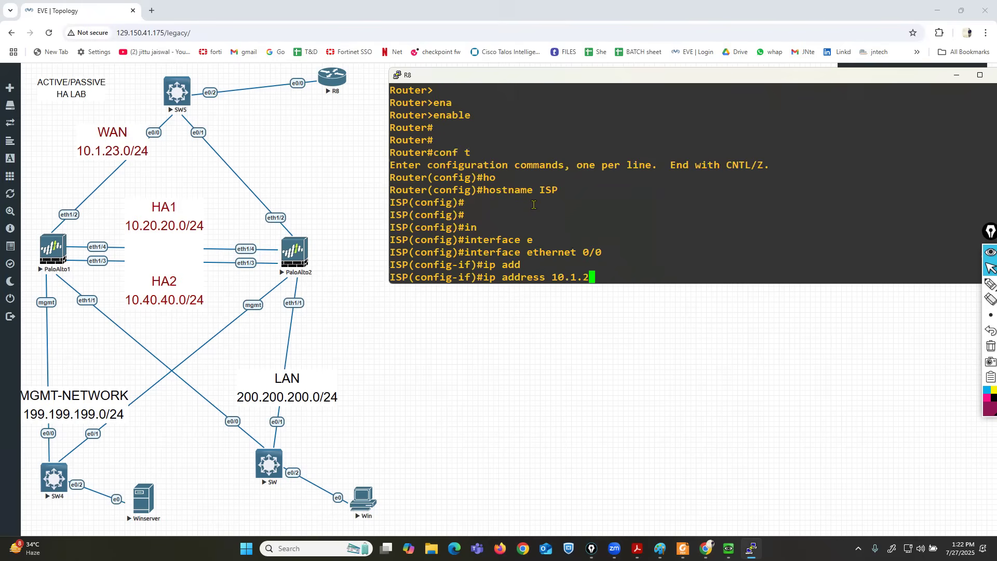
text(3.10 255.255..255.)
key(BackSpace)
key(BackSpace)
key(BackSpace)
key(BackSpace)
key(BackSpace)
text(255.255.0)
key(Return)
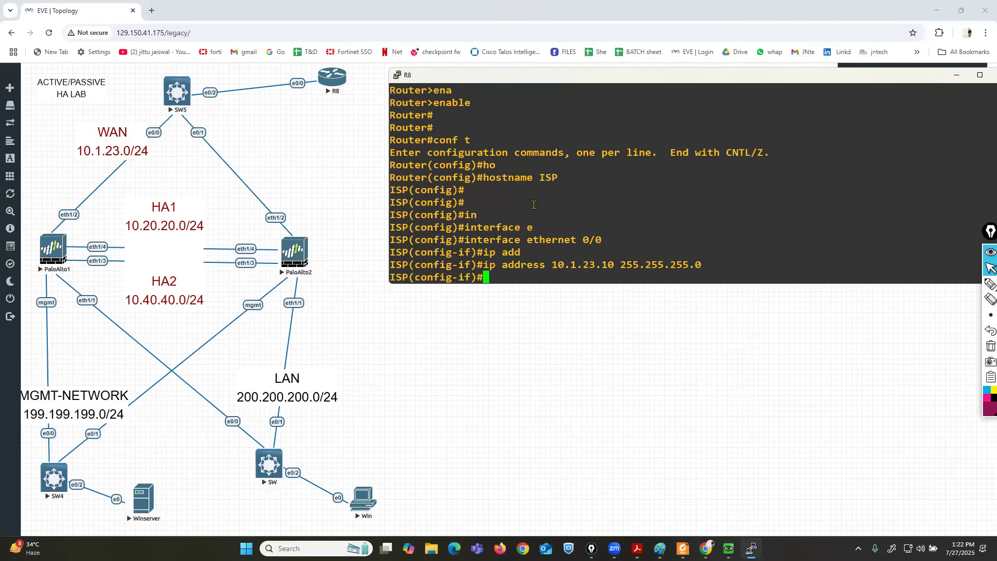
Bring Ethernet0/0 up and add default route 0.0.0.0 0.0.0.0 via 10.1.23.1.
text(no sh)
key(Return)
text(ex)
key(Return)
key(Return)
key(Return)
text(IP ROUTE )
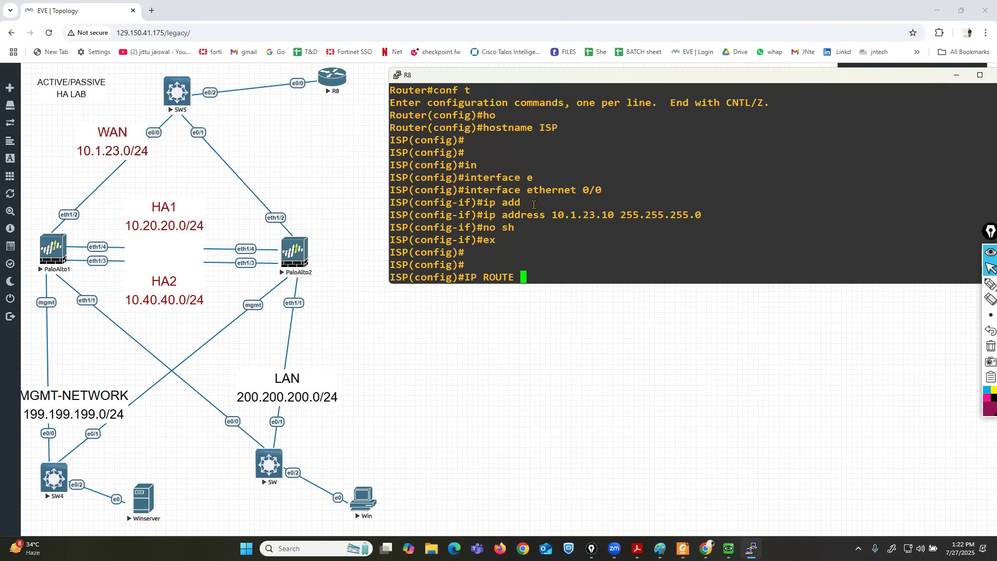
text(0.0.0.0 0.0.0.0 10.1.23.1)
key(Return)
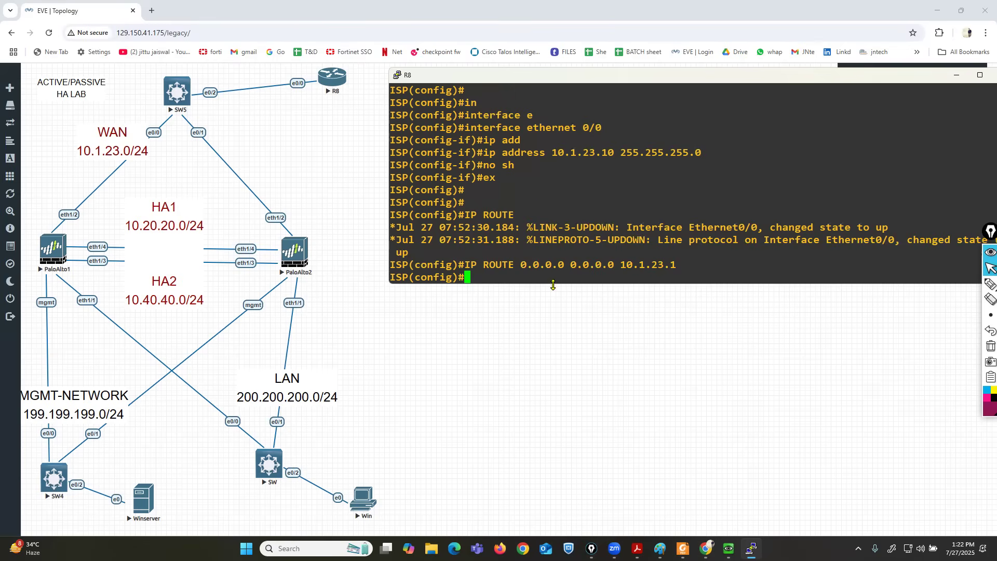
mouse_move(728, 548)
click(769, 488)
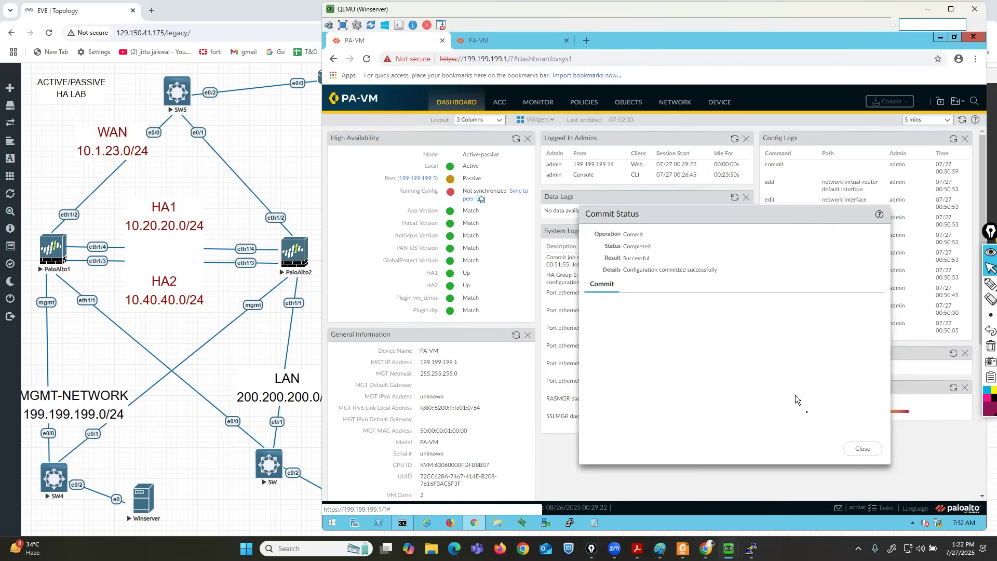
Close the commit status and highlight the WAN link from PaloAlto1 eth1/2 to SW5.
click(863, 450)
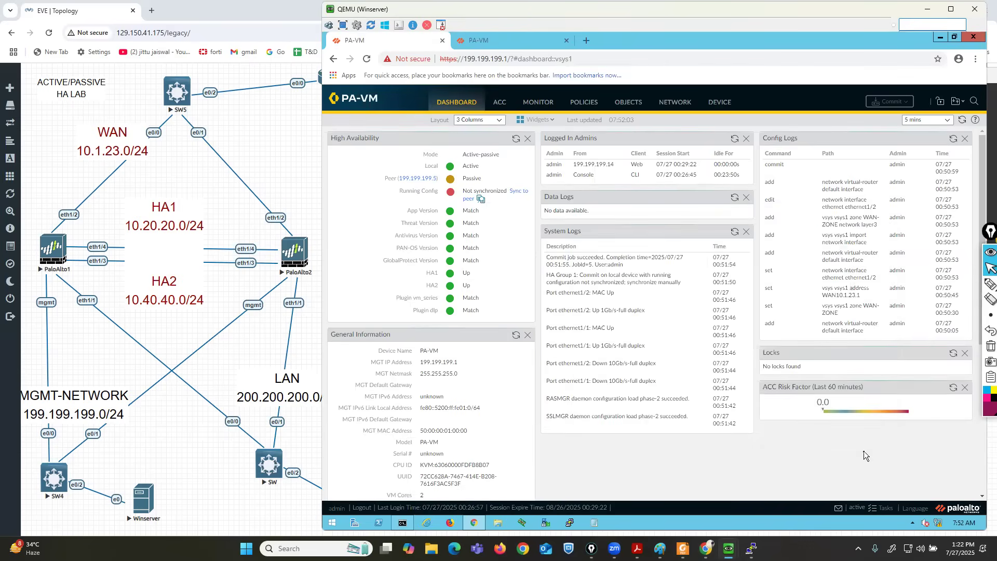
click(673, 102)
click(968, 284)
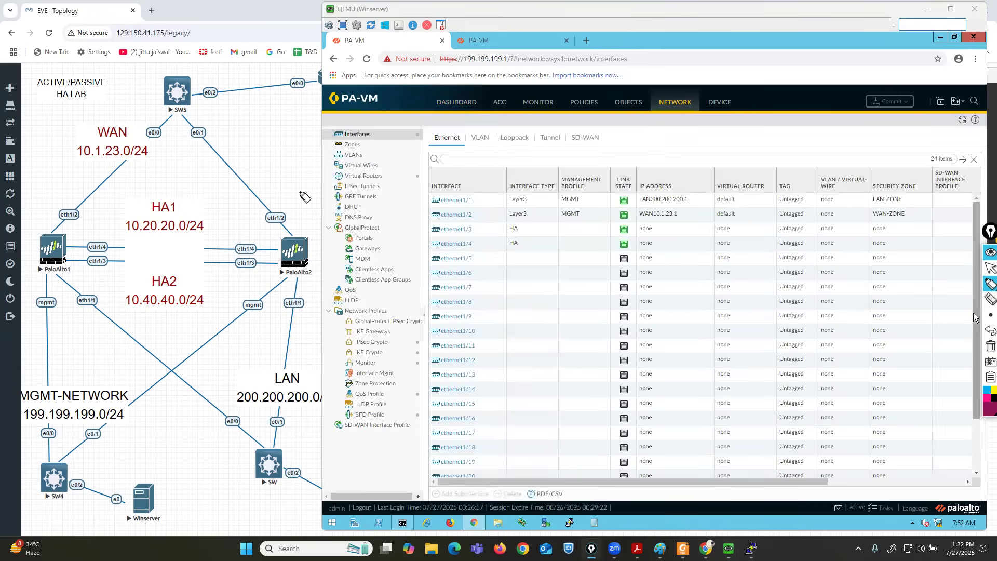
mouse_move(53, 231)
mouse_down()
mouse_move(92, 165)
mouse_move(285, 67)
mouse_move(289, 87)
mouse_up()
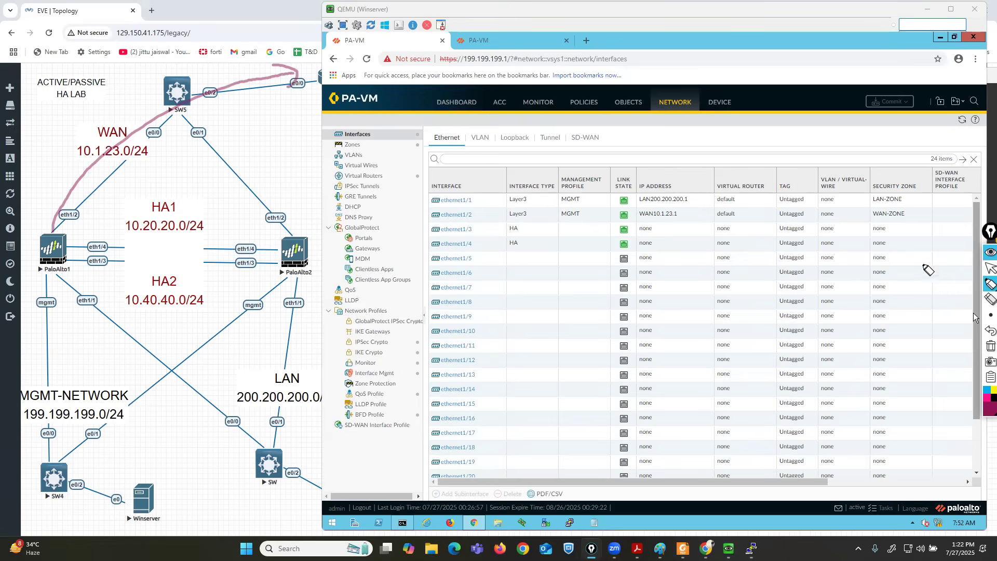
click(990, 268)
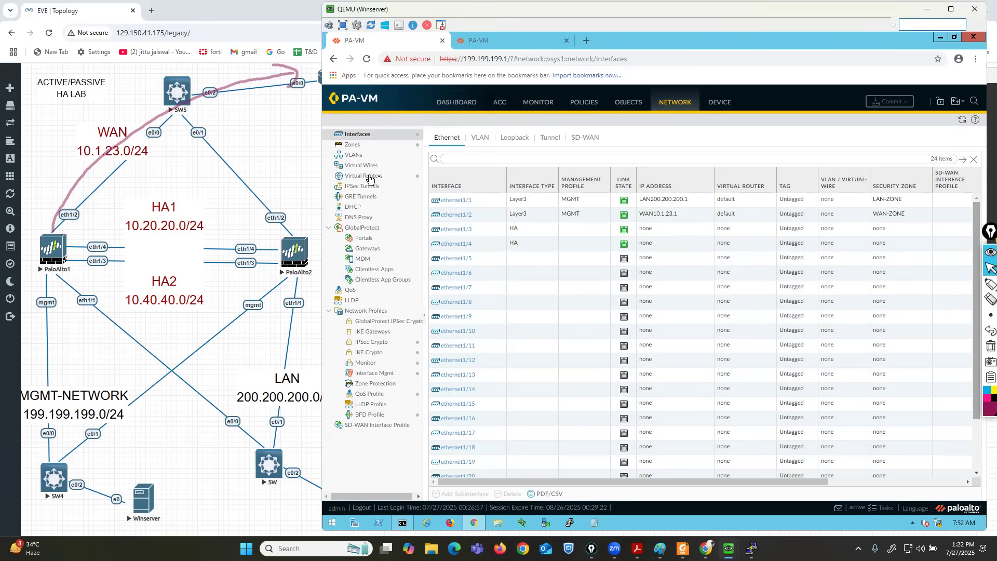
On the default virtual router, add static route DEFAUL-ROUTE for 0.0.0.0/0 out ethernet1/2.
click(368, 176)
click(448, 162)
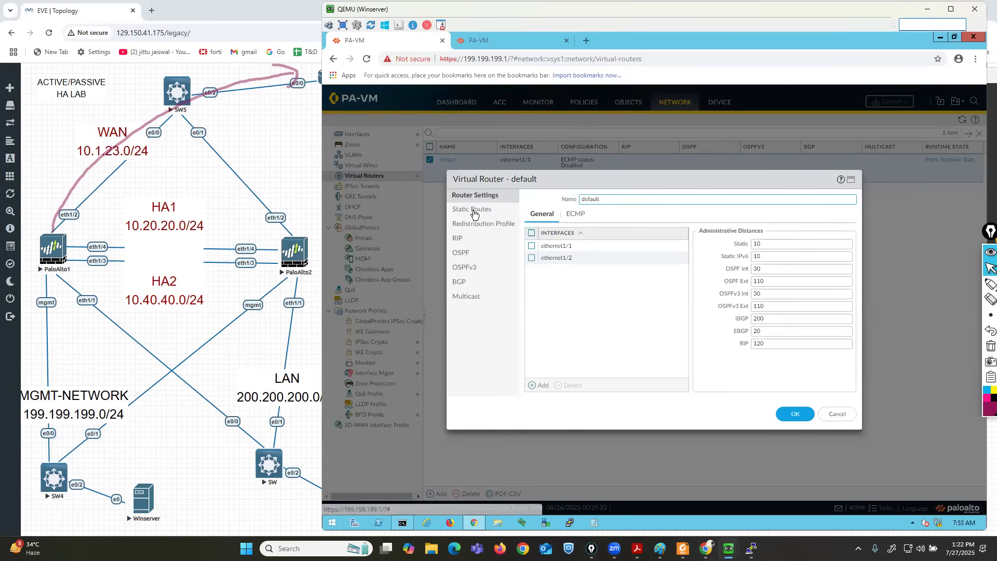
click(473, 210)
click(543, 388)
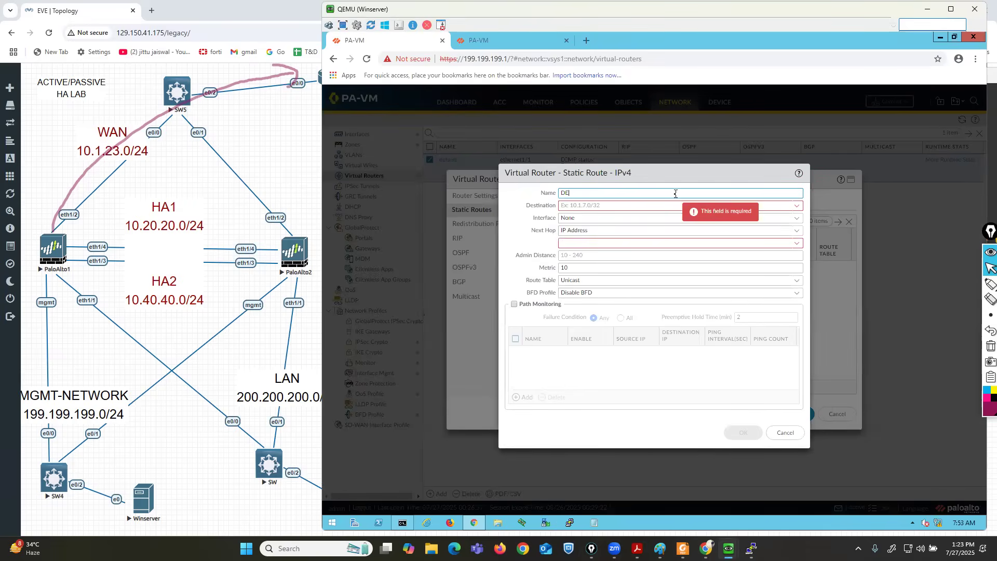
text(DEFAUL-ROUTE)
click(667, 205)
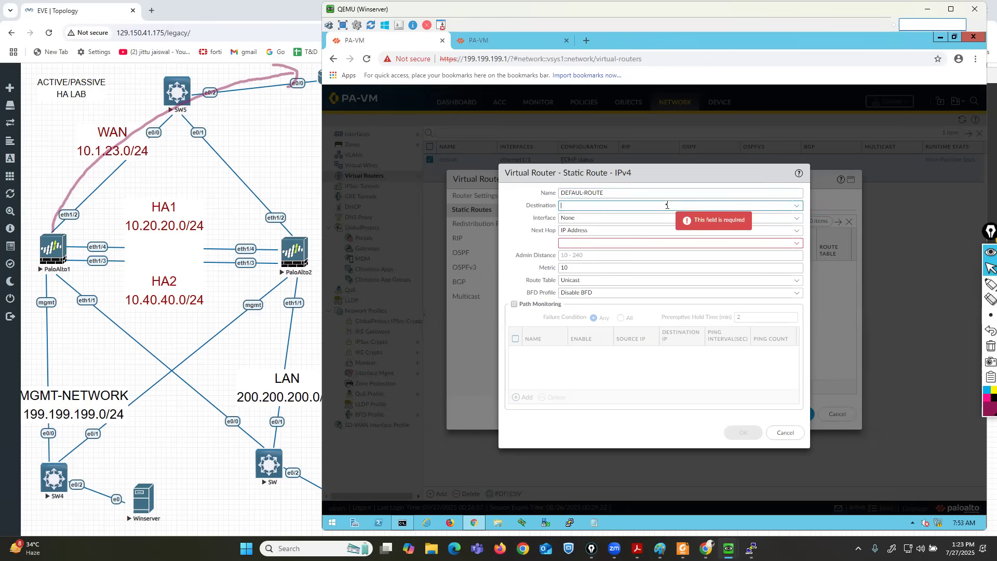
text(0.0.0.0/0)
click(518, 225)
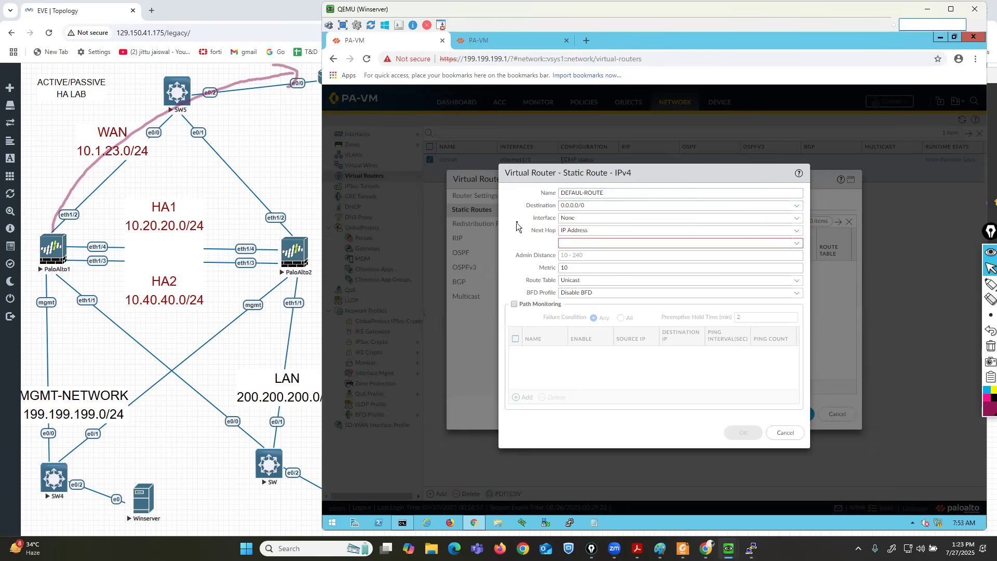
click(795, 223)
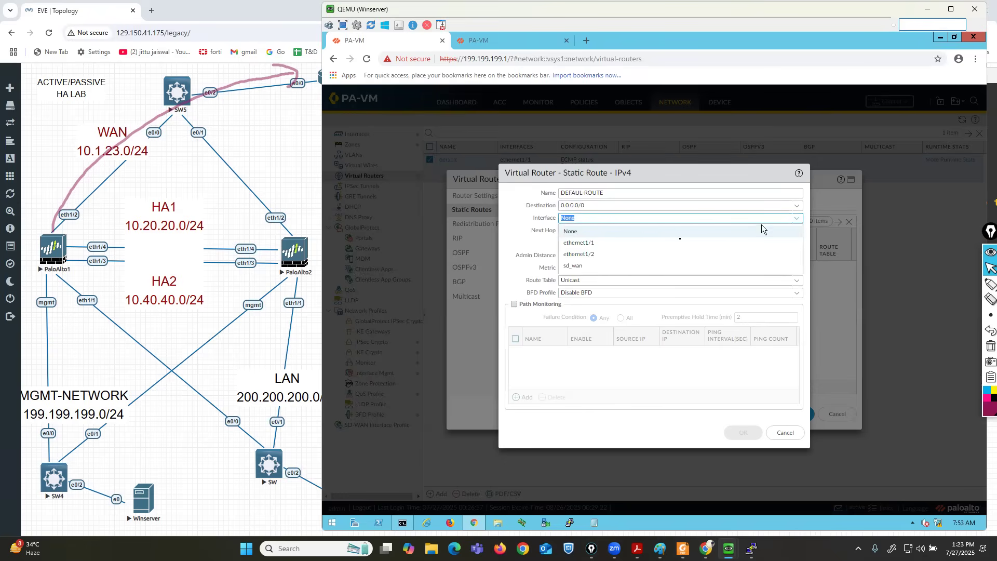
click(593, 253)
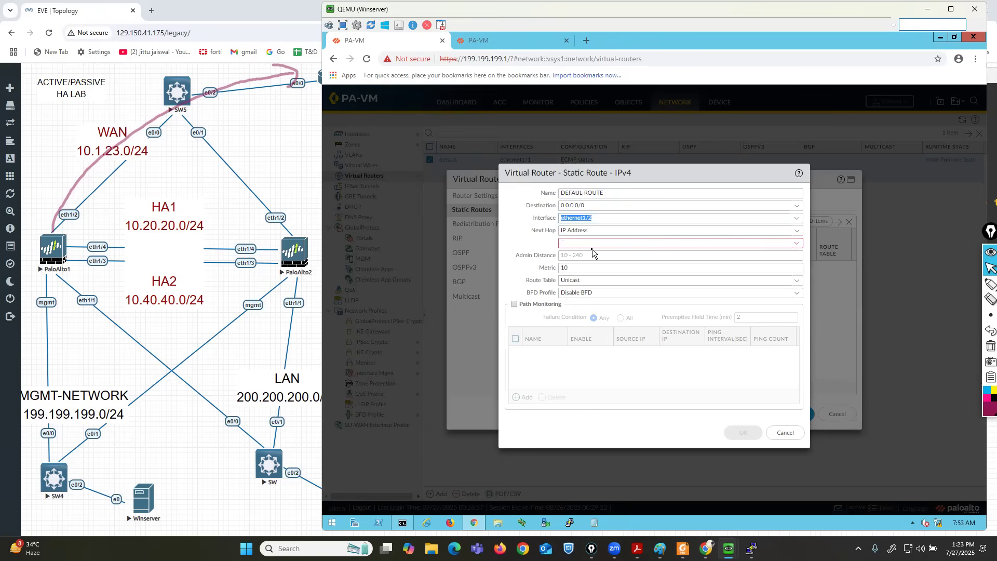
Give the route next hop 10.1.23.10 and save the route and virtual router.
click(990, 283)
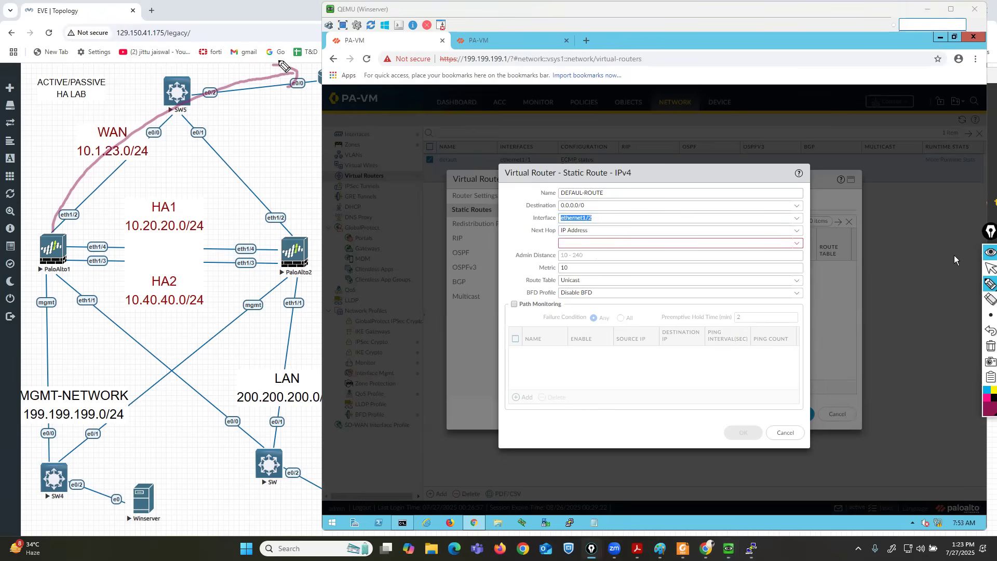
mouse_move(292, 48)
mouse_down()
mouse_move(292, 66)
mouse_move(312, 49)
mouse_up()
click(986, 270)
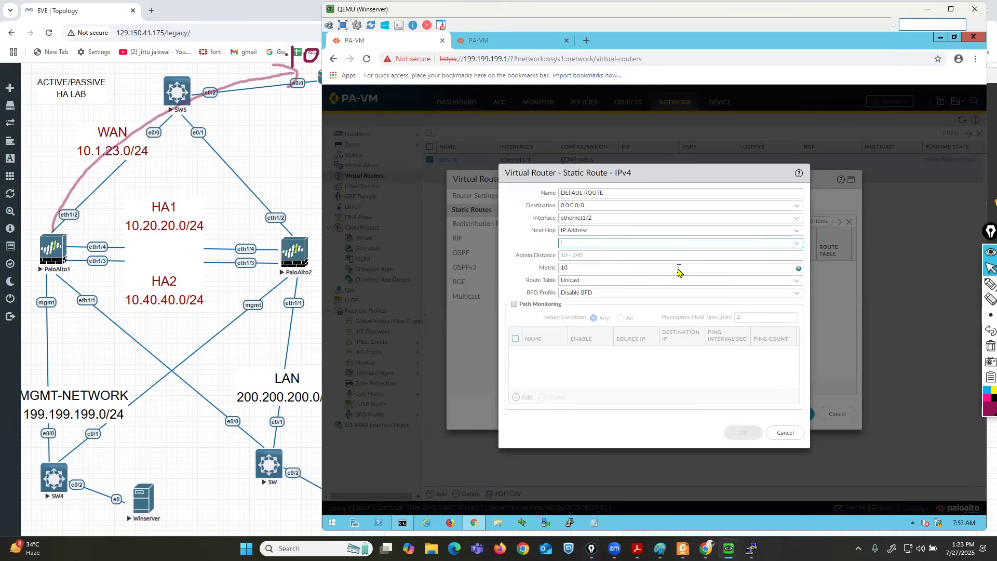
text(10.1.23.10)
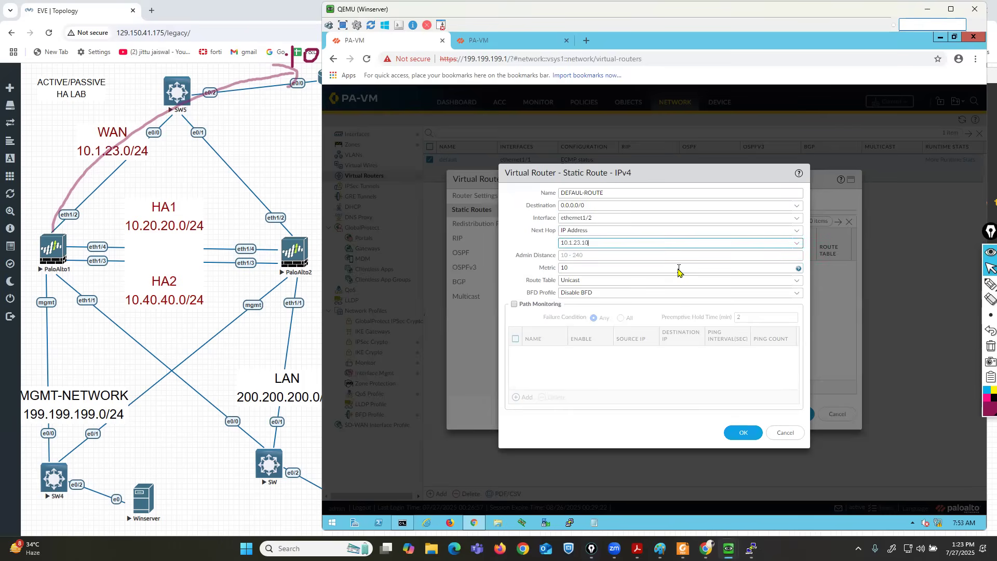
click(741, 434)
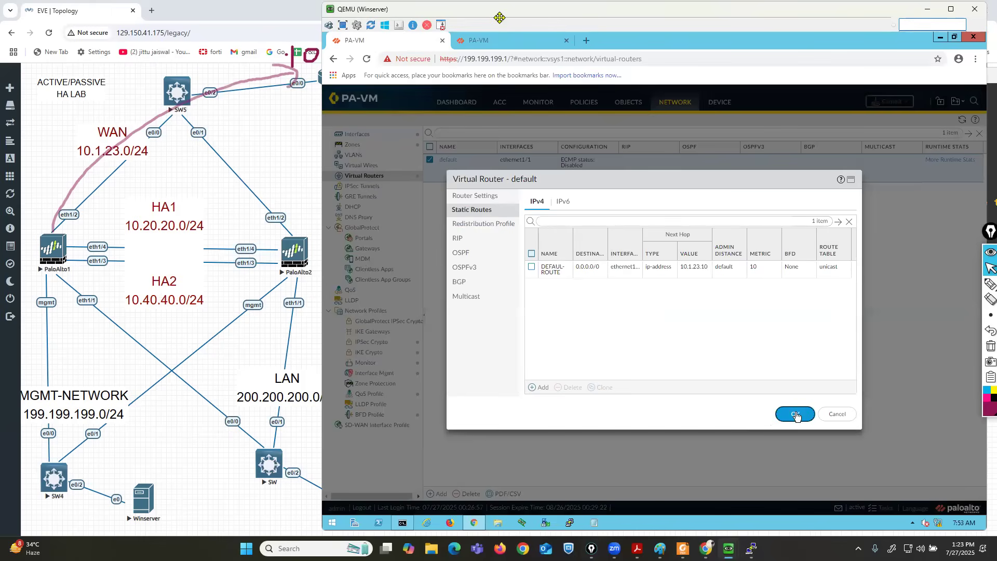
click(795, 414)
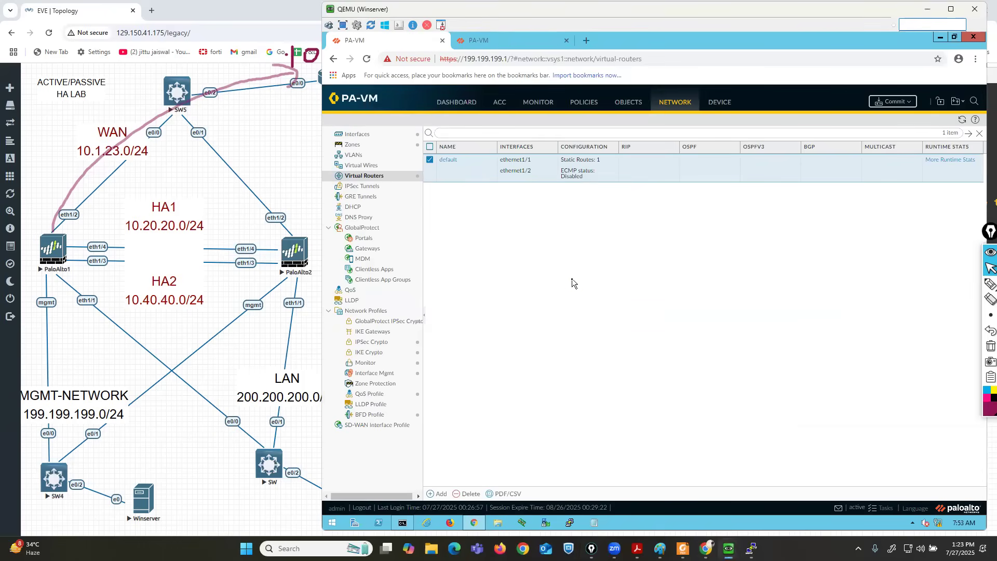
Create a new interzone security rule named RULE1.
click(590, 104)
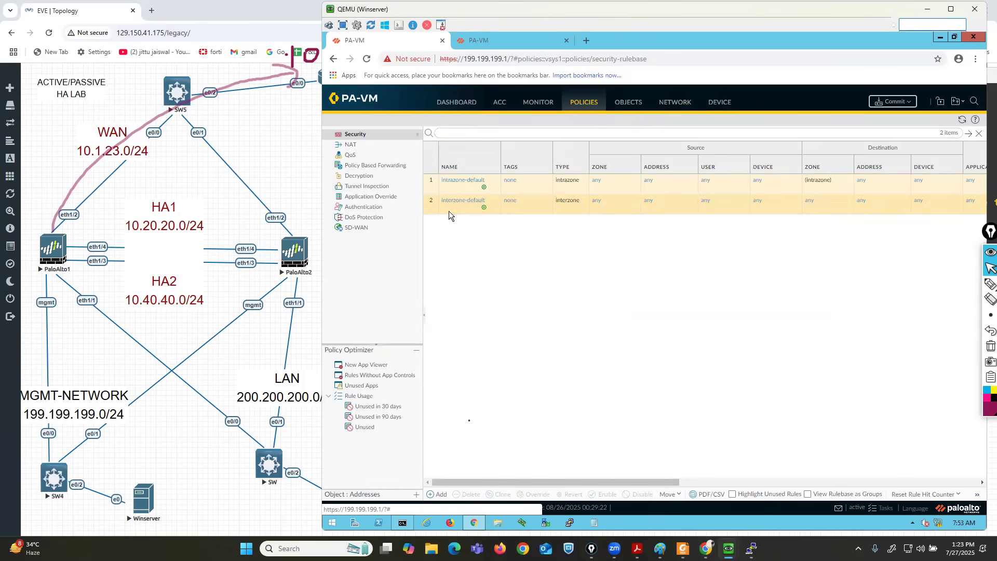
click(431, 496)
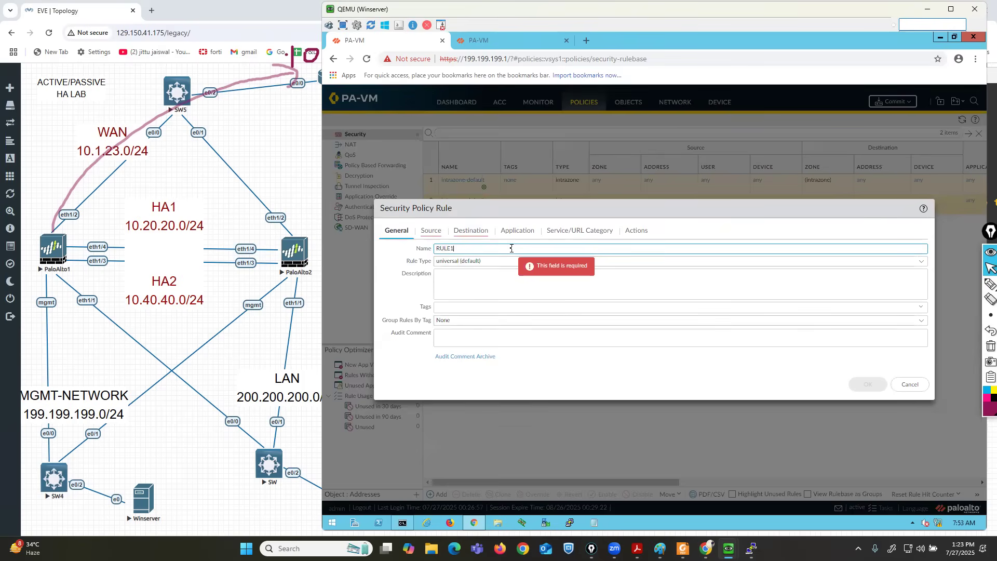
text(RULE1)
click(915, 261)
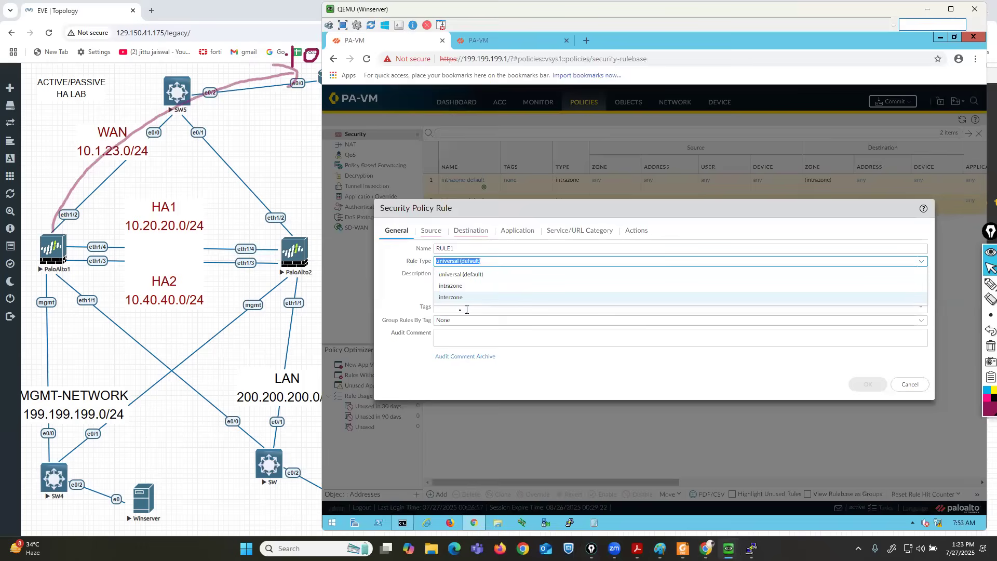
click(451, 300)
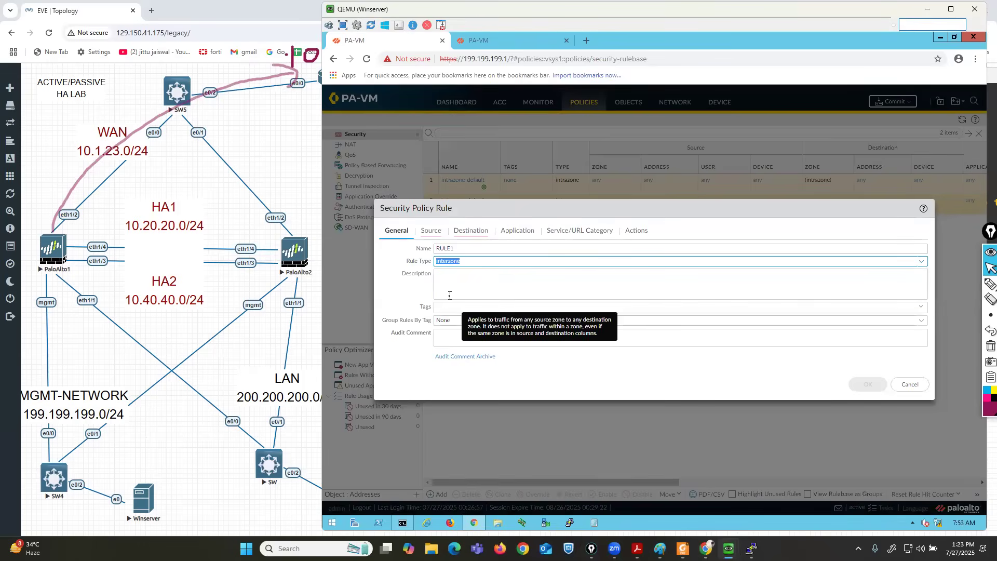
Set RULE1's source zone to LAN-ZONE and destination zone to WAN-ZONE.
click(430, 231)
click(397, 360)
click(404, 287)
click(431, 334)
click(471, 231)
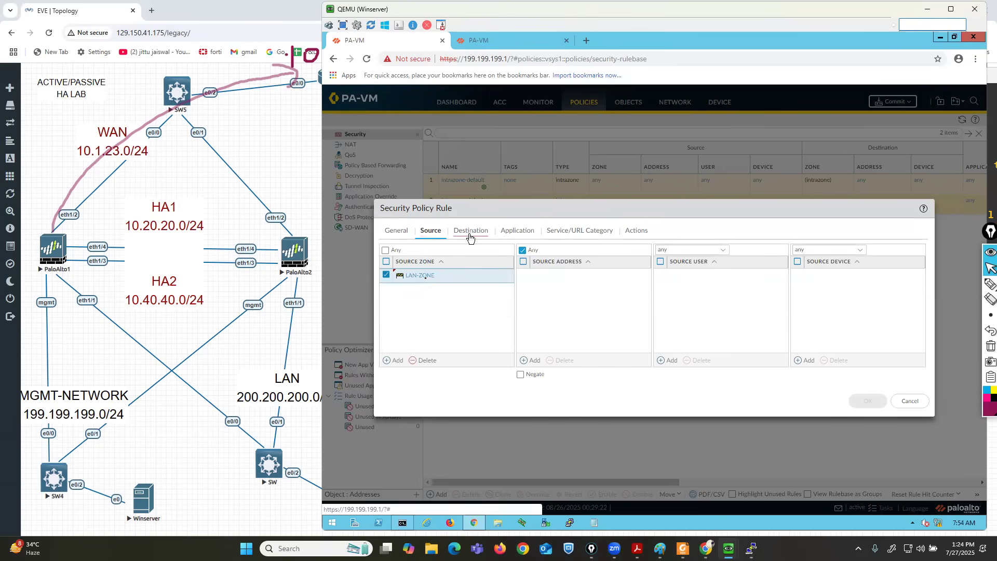
click(391, 362)
click(405, 300)
Enable Log at Session Start on RULE1 and save it to the rulebase.
click(517, 231)
click(580, 230)
click(638, 232)
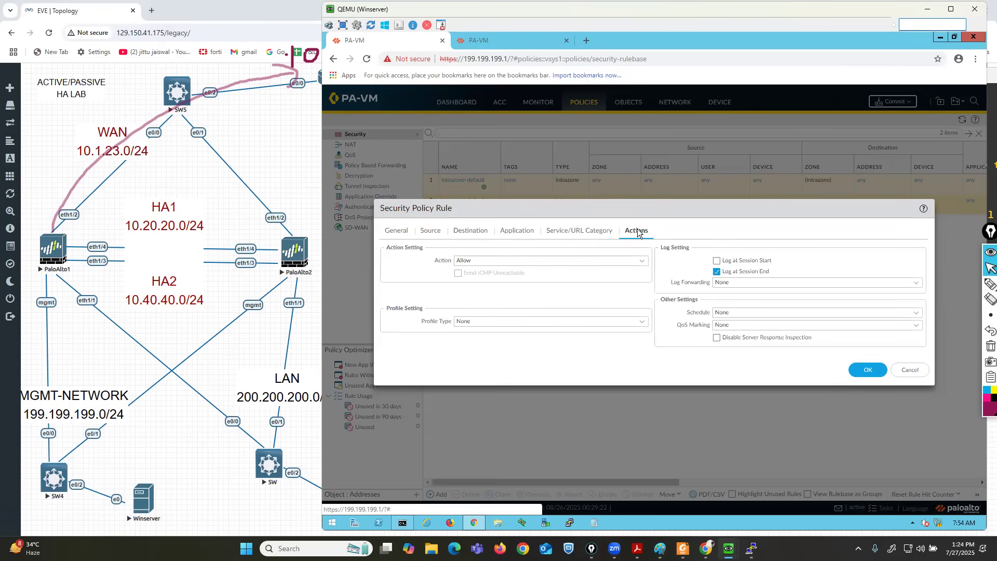
click(717, 260)
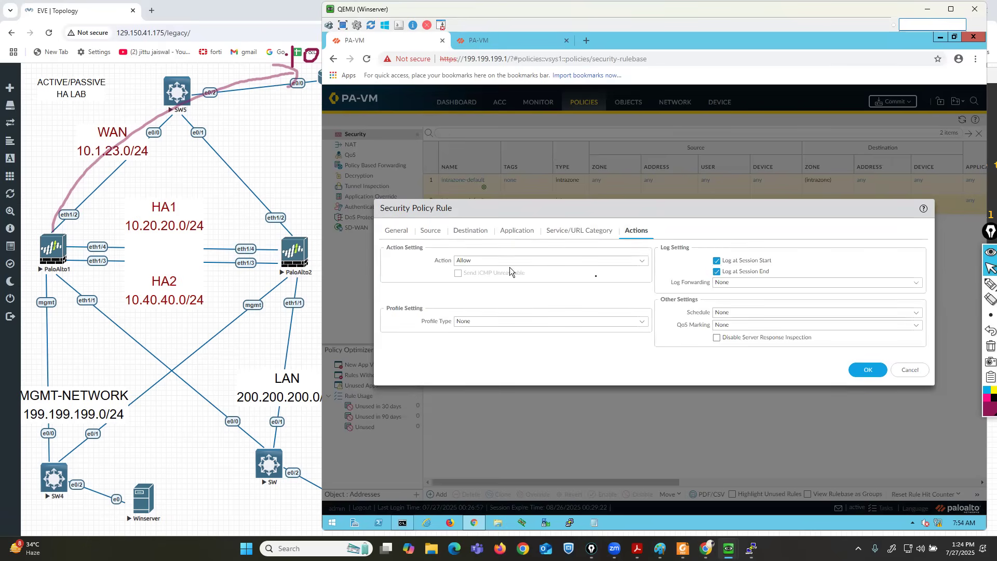
click(863, 370)
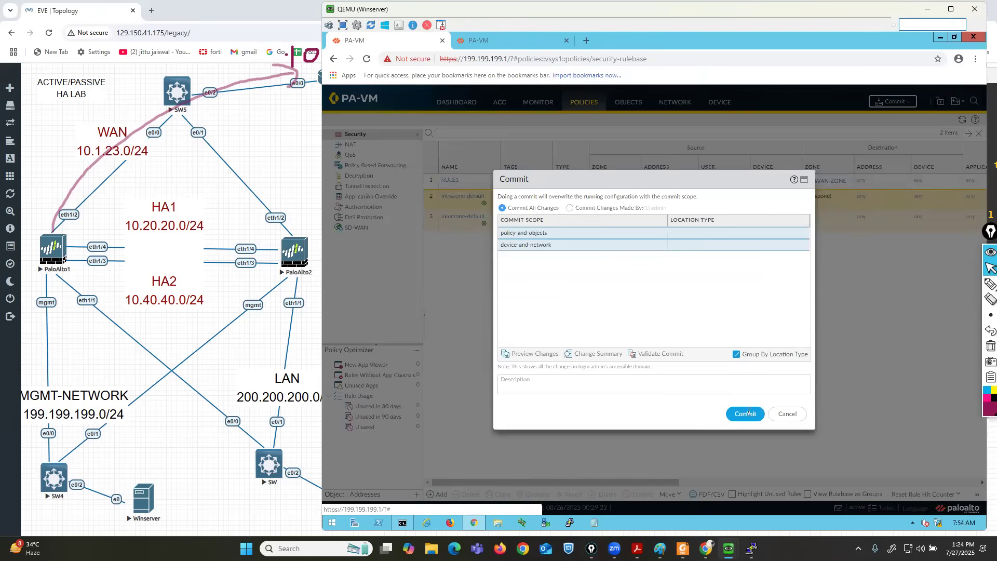
Commit the changes, mark the dashboard's unsynchronized HA running config, and close the commit status.
click(748, 414)
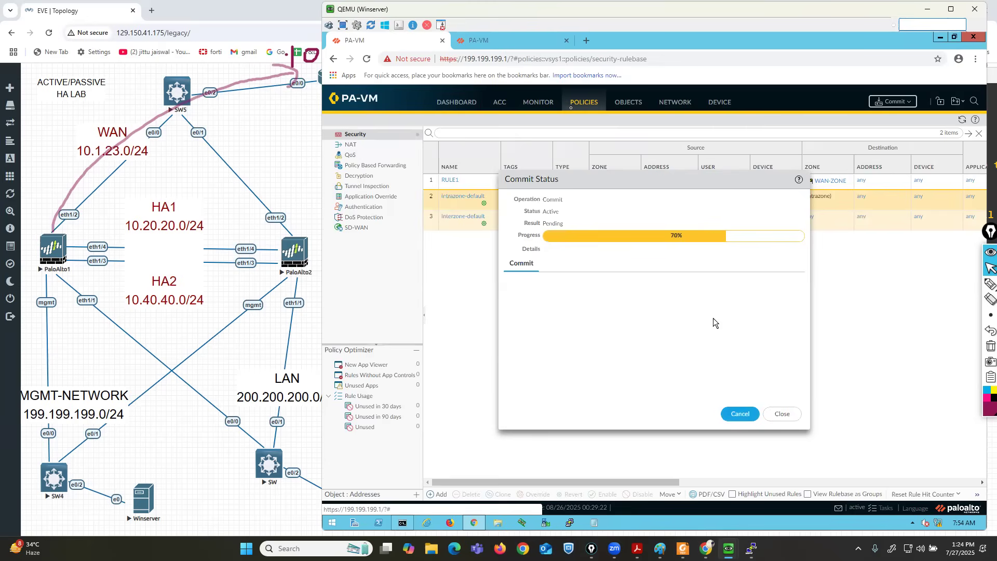
click(461, 104)
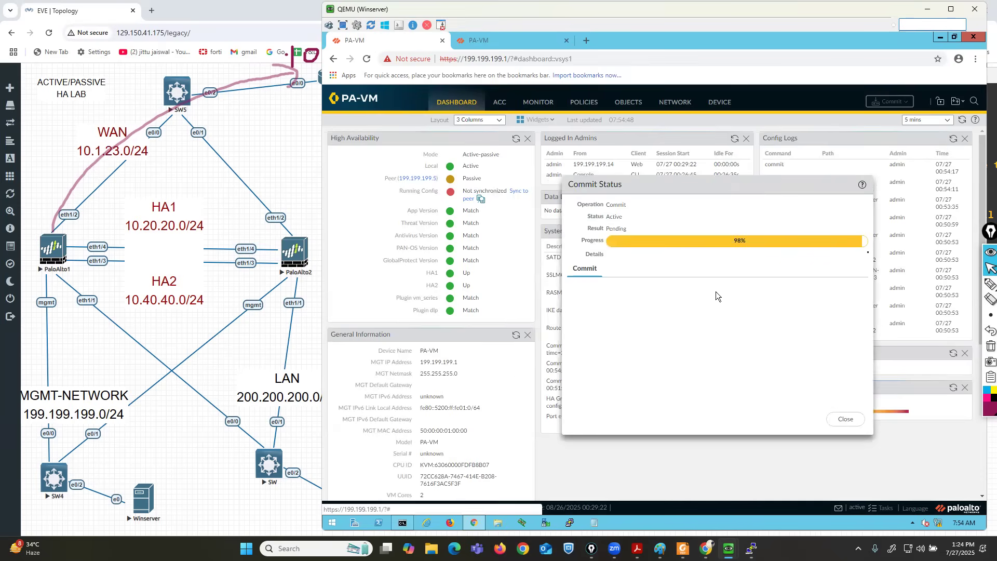
click(990, 283)
mouse_move(406, 203)
mouse_down()
mouse_move(545, 202)
mouse_move(490, 181)
mouse_move(406, 188)
mouse_up()
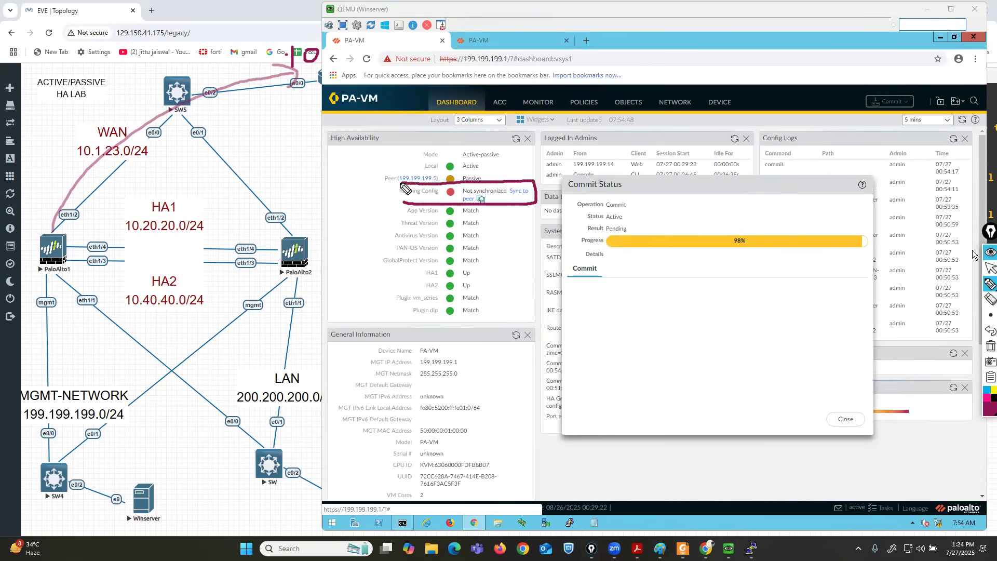
click(989, 346)
click(990, 268)
click(843, 419)
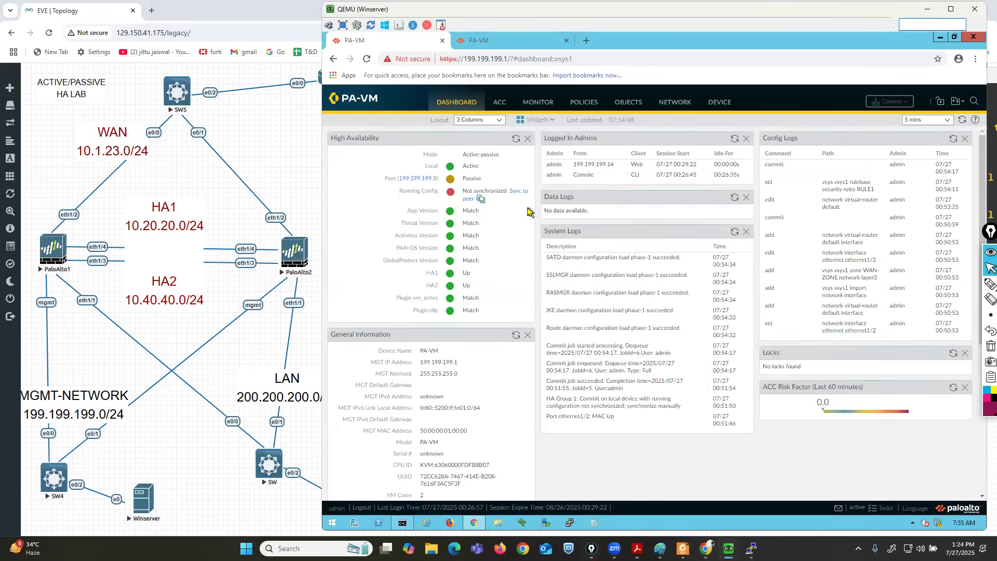
Attempt Sync to peer, confirm the overwrite, and dismiss the resulting sync error.
click(518, 192)
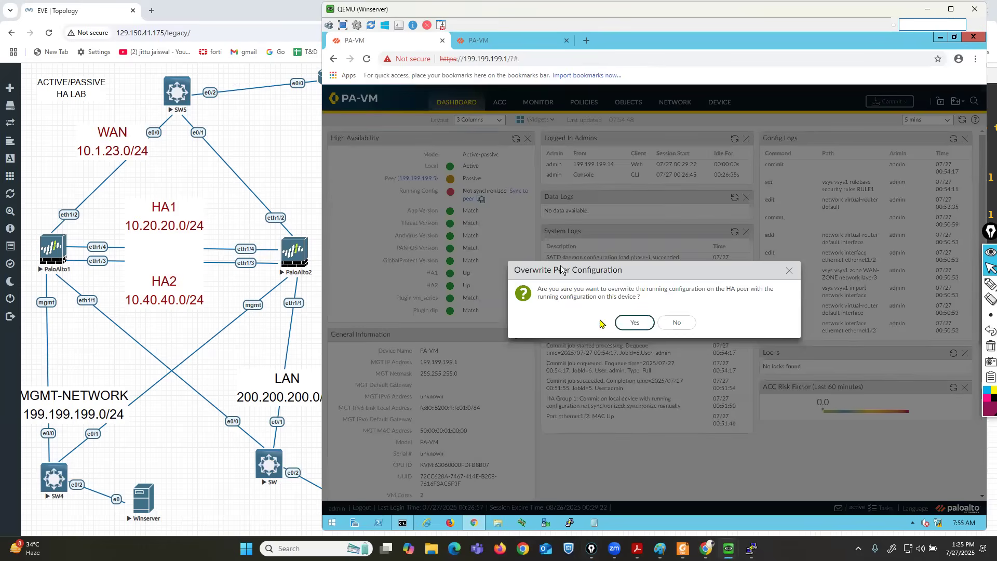
click(630, 323)
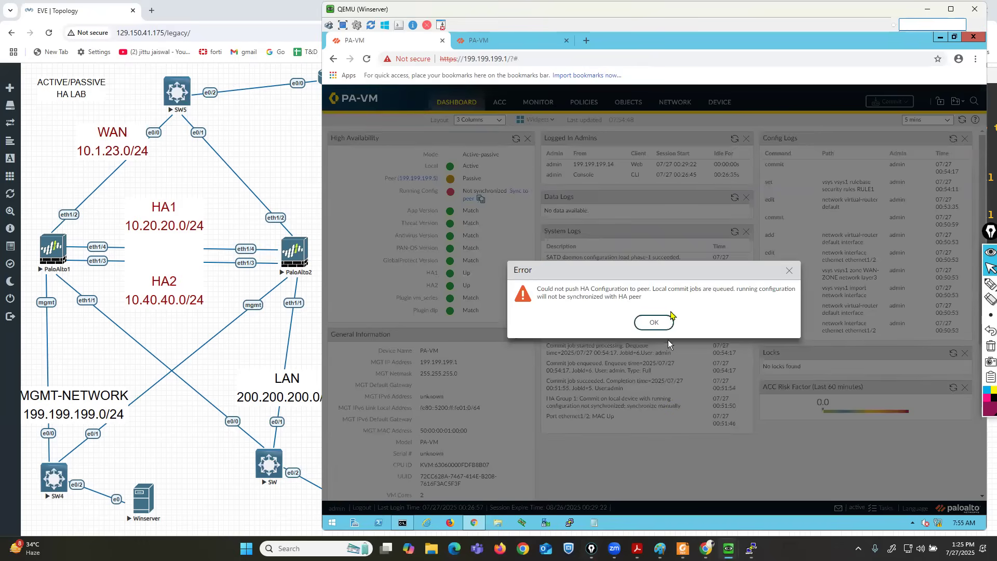
click(653, 321)
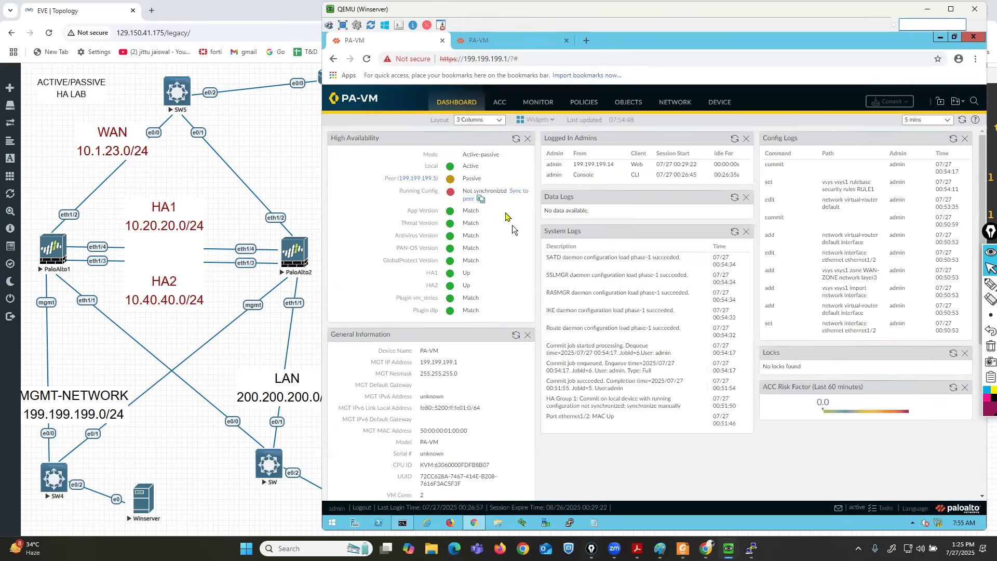
Check ethernet1/1 and ethernet1/2 on the peer firewall's interfaces list.
click(504, 39)
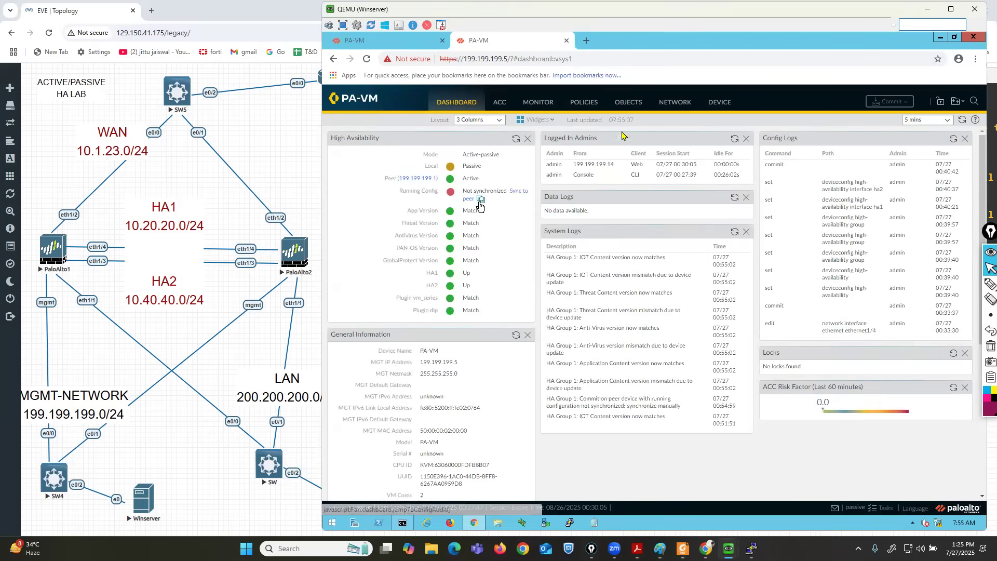
click(675, 102)
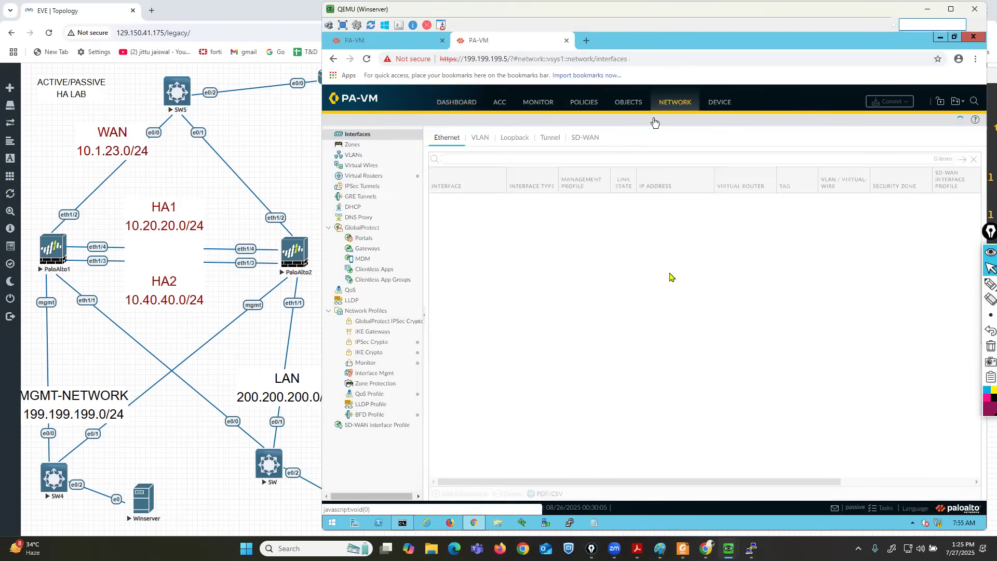
click(990, 284)
mouse_move(452, 191)
mouse_down()
mouse_move(436, 191)
mouse_move(421, 223)
mouse_move(888, 234)
mouse_move(913, 181)
mouse_move(441, 190)
mouse_up()
click(985, 346)
click(384, 41)
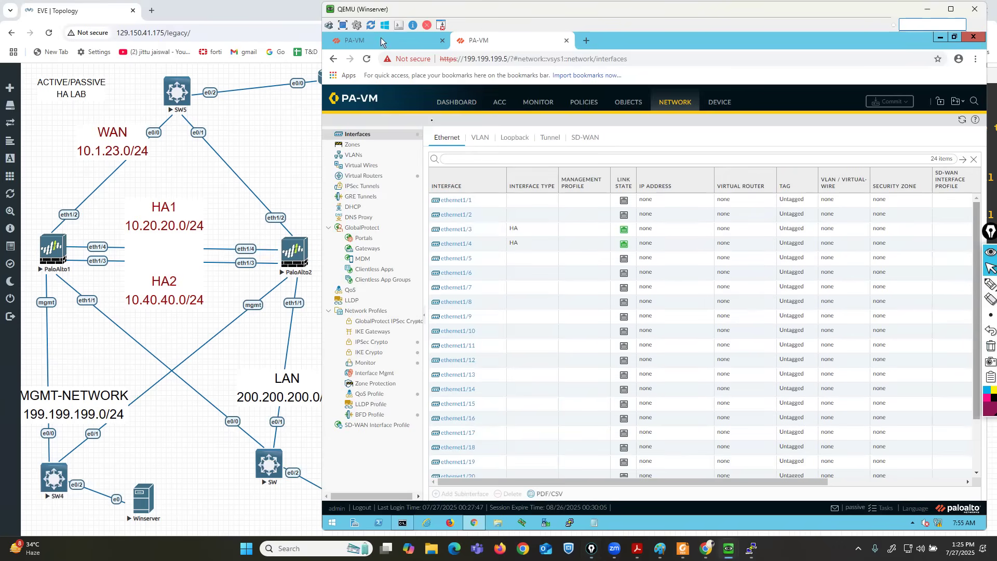
Reload the PaloAlto1 dashboard, view PaloAlto2's dashboard, and dismiss the Welcome and Telemetry notices.
click(961, 120)
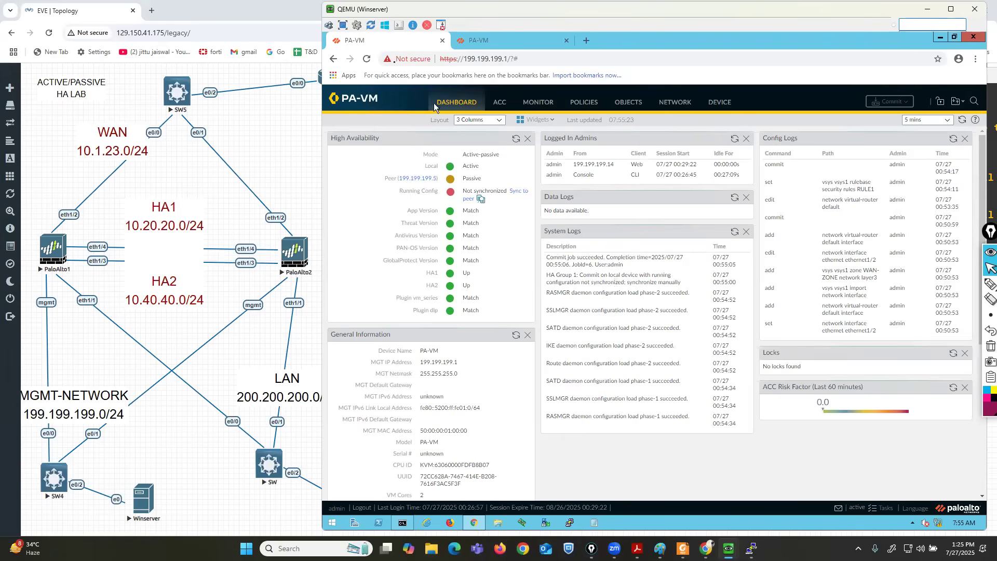
click(367, 60)
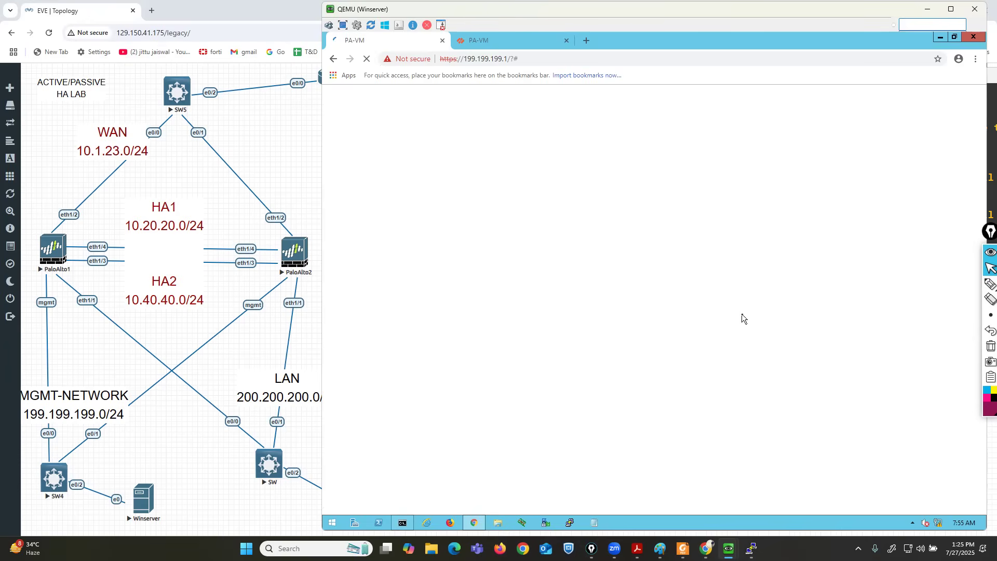
click(490, 40)
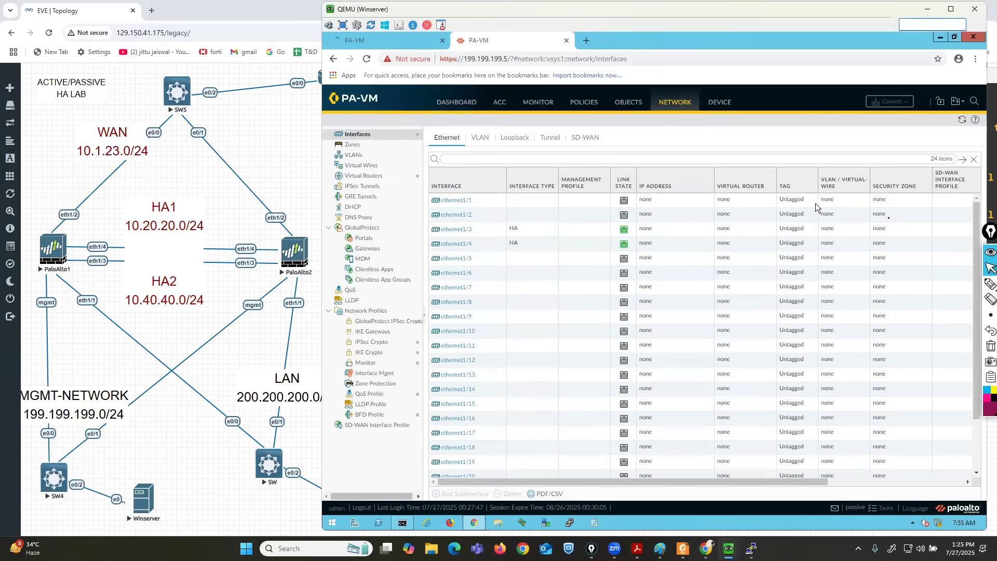
click(450, 102)
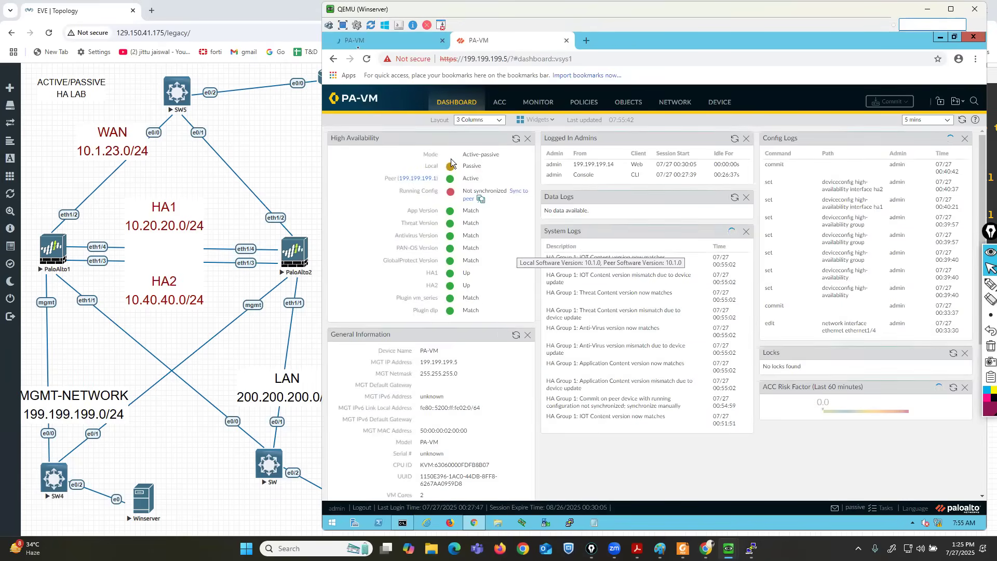
click(363, 42)
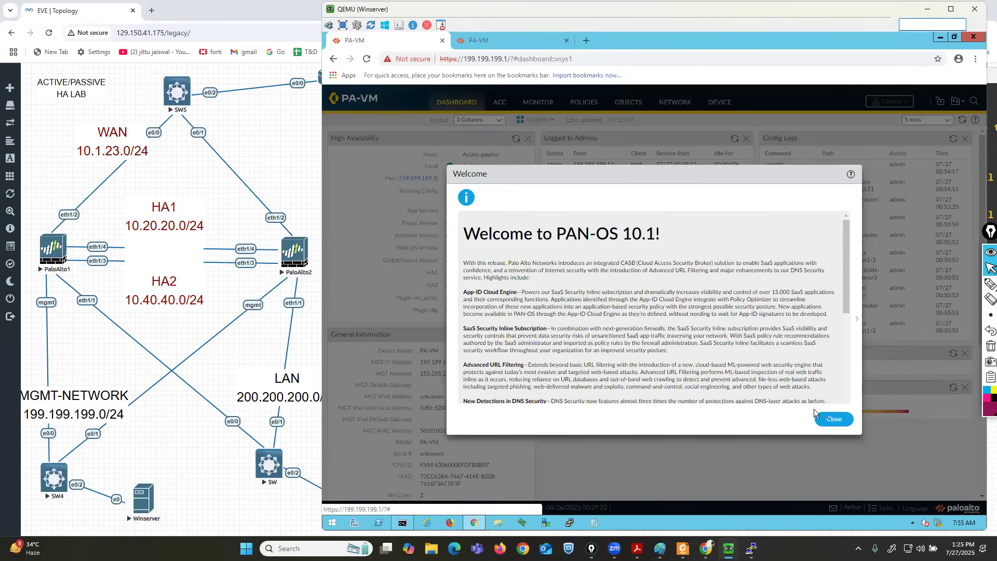
click(829, 420)
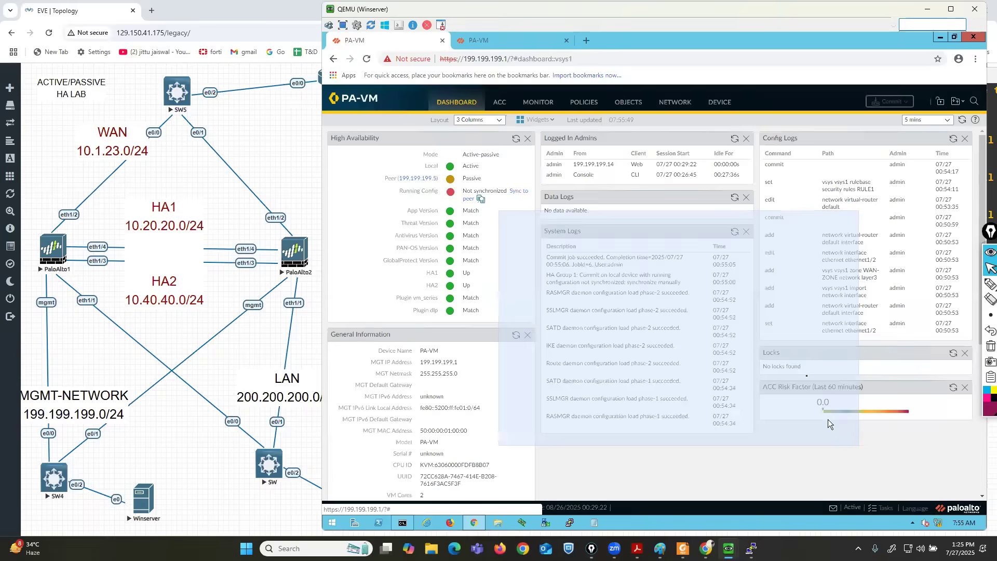
click(751, 354)
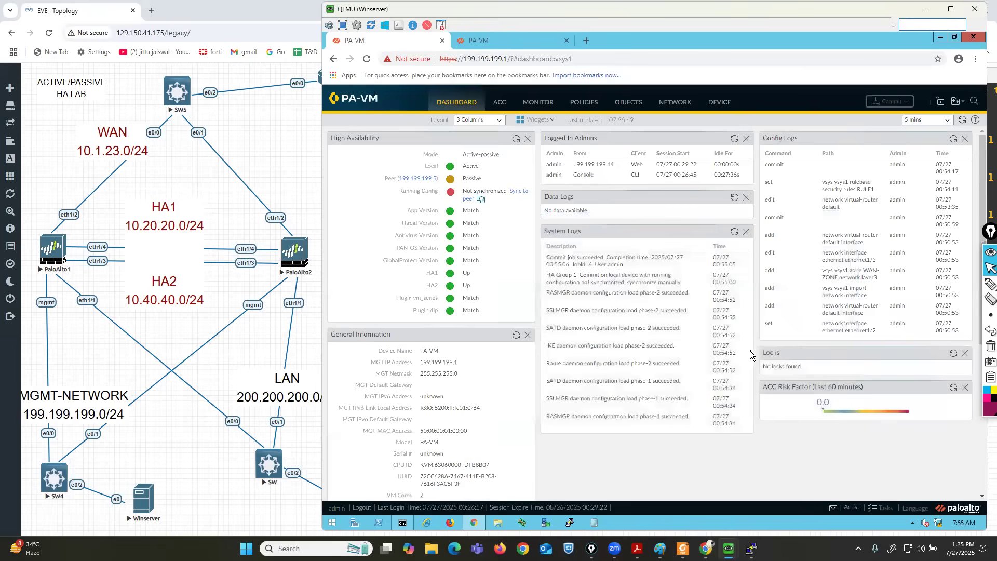
click(990, 284)
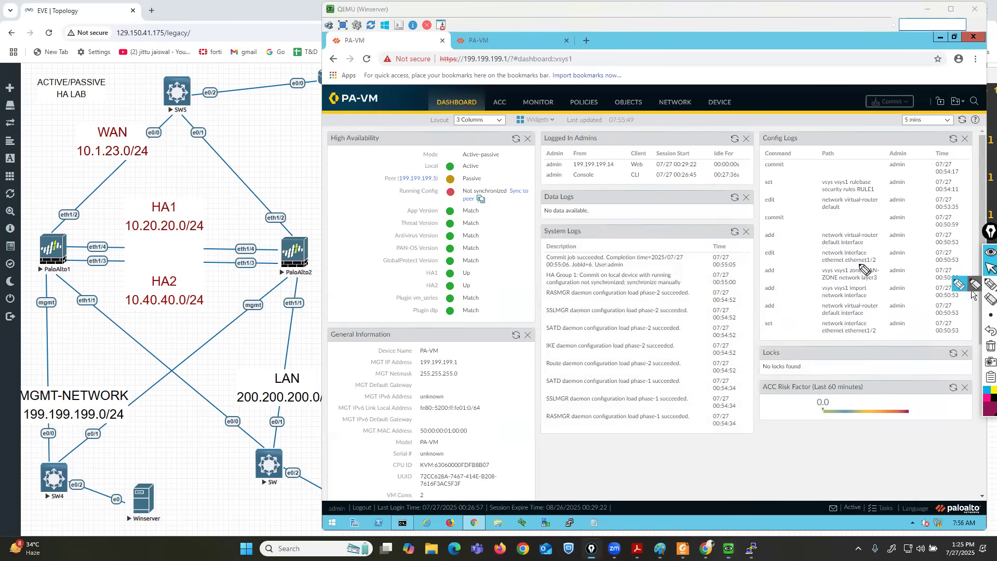
Sync the running config to the peer, confirming the overwrite, and mark its in-progress status.
mouse_move(447, 183)
mouse_down()
mouse_move(389, 182)
mouse_move(387, 207)
mouse_move(550, 213)
mouse_move(448, 183)
mouse_up()
click(990, 268)
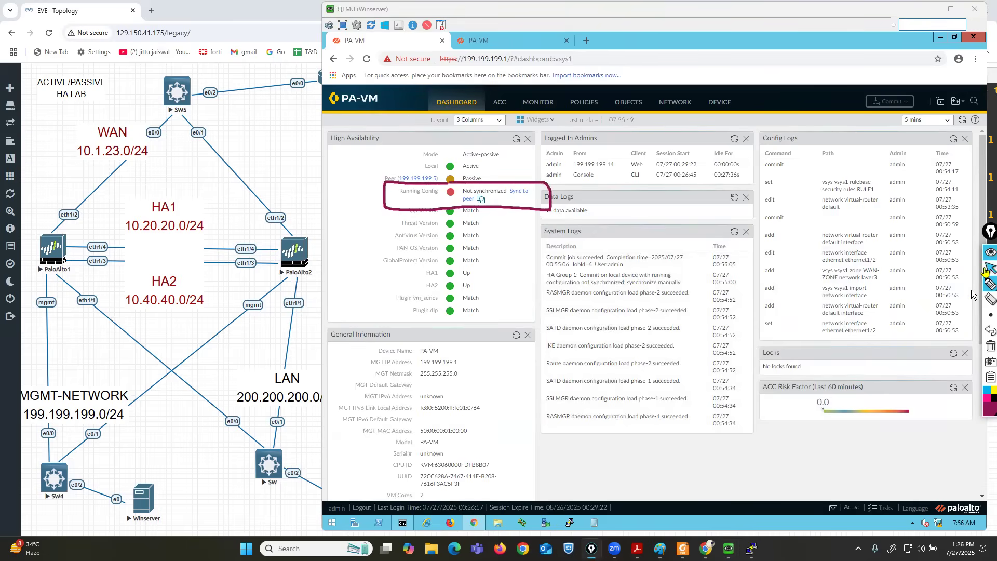
click(516, 192)
click(632, 323)
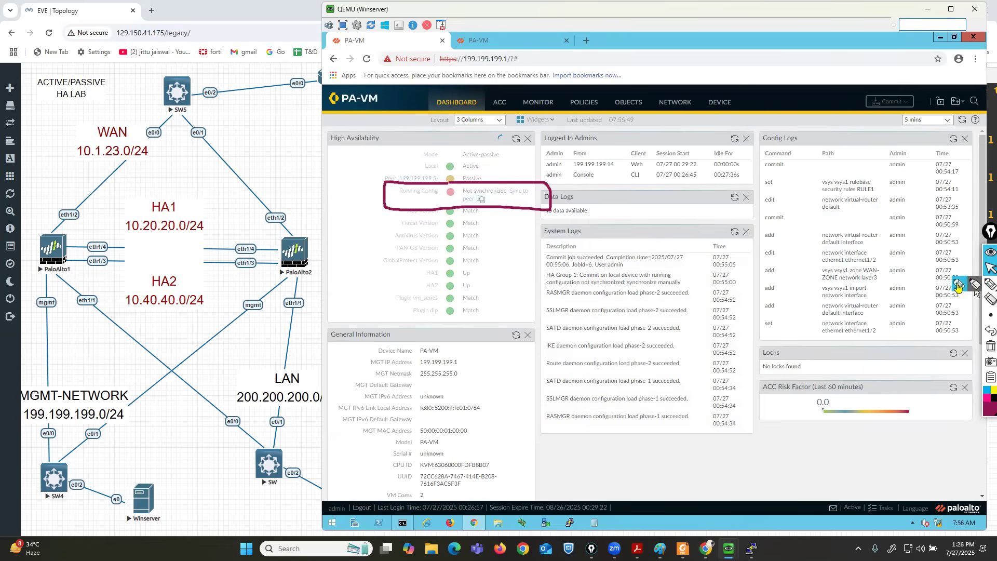
click(990, 284)
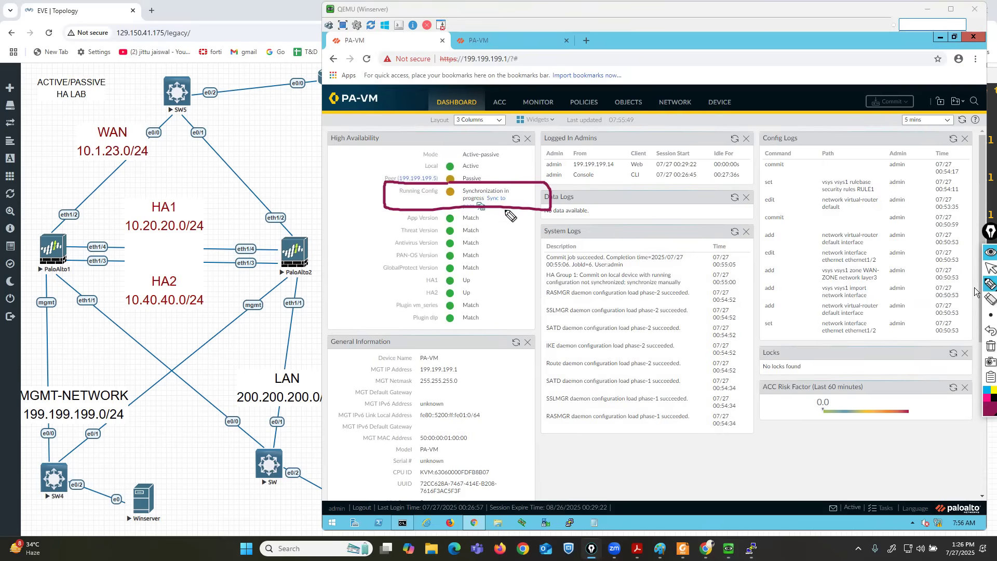
mouse_move(518, 207)
mouse_down()
mouse_move(516, 187)
mouse_move(501, 181)
mouse_move(461, 183)
mouse_move(455, 207)
mouse_up()
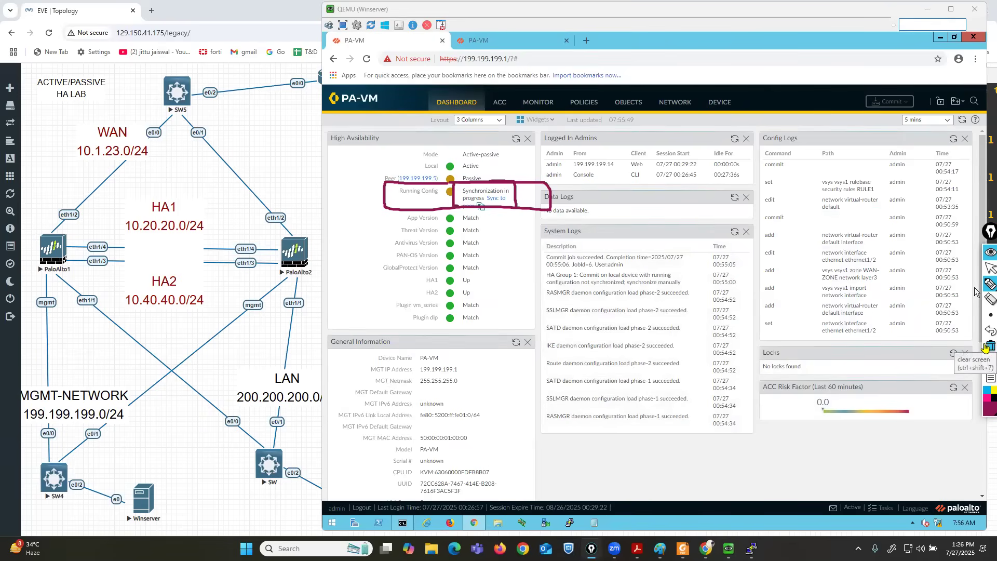
click(989, 268)
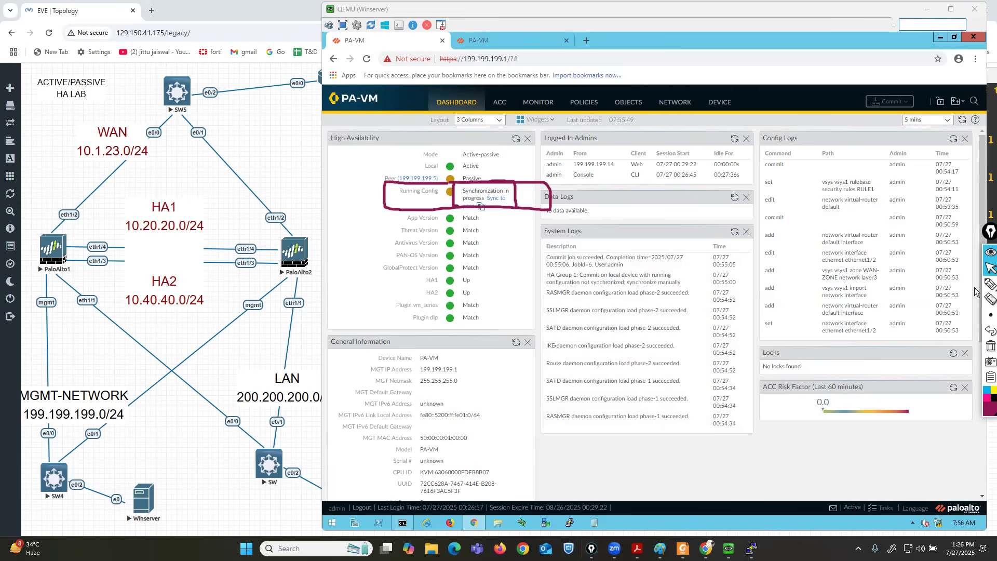
Switch to the passive firewall, refresh its dashboard, and view its interfaces.
click(987, 346)
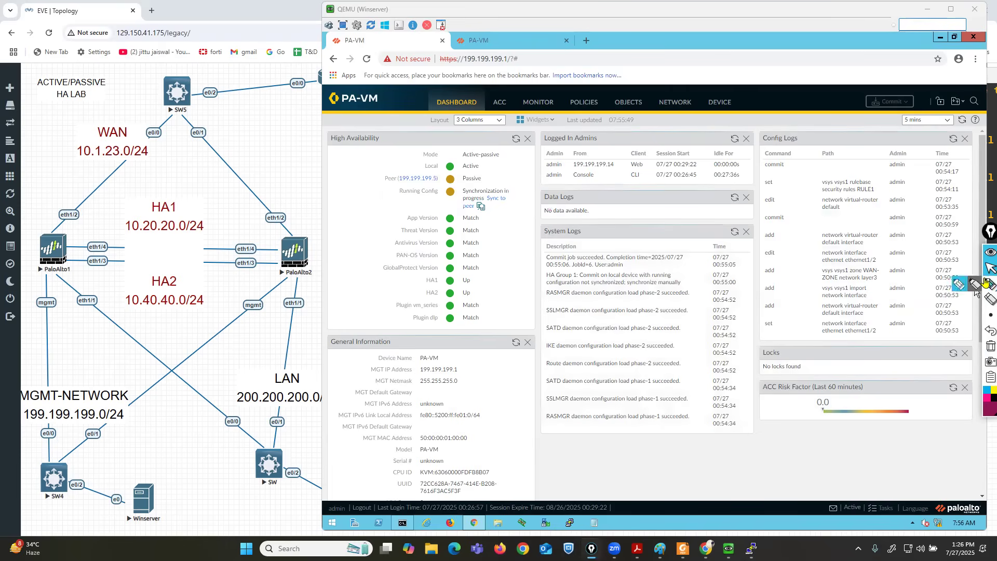
click(642, 438)
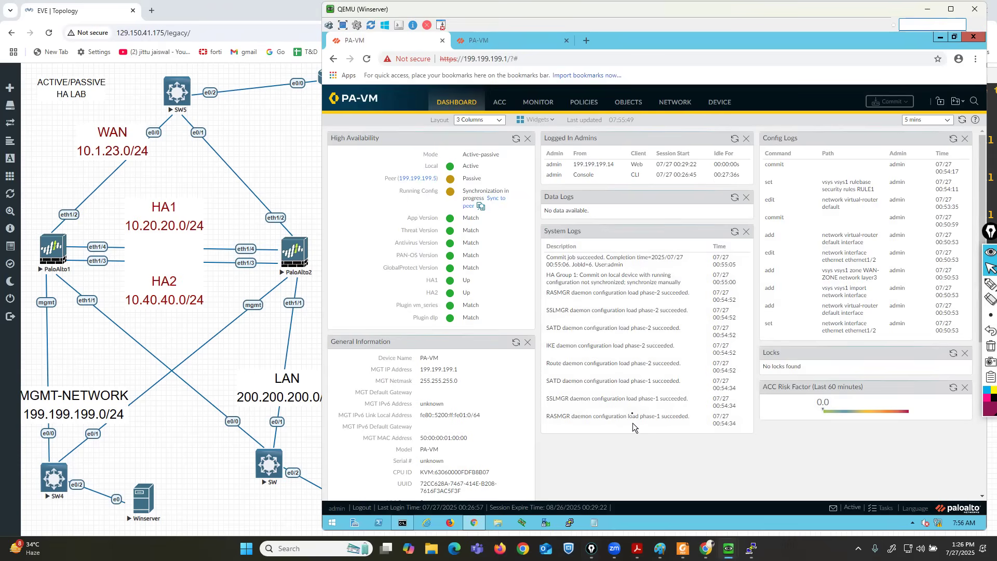
click(510, 40)
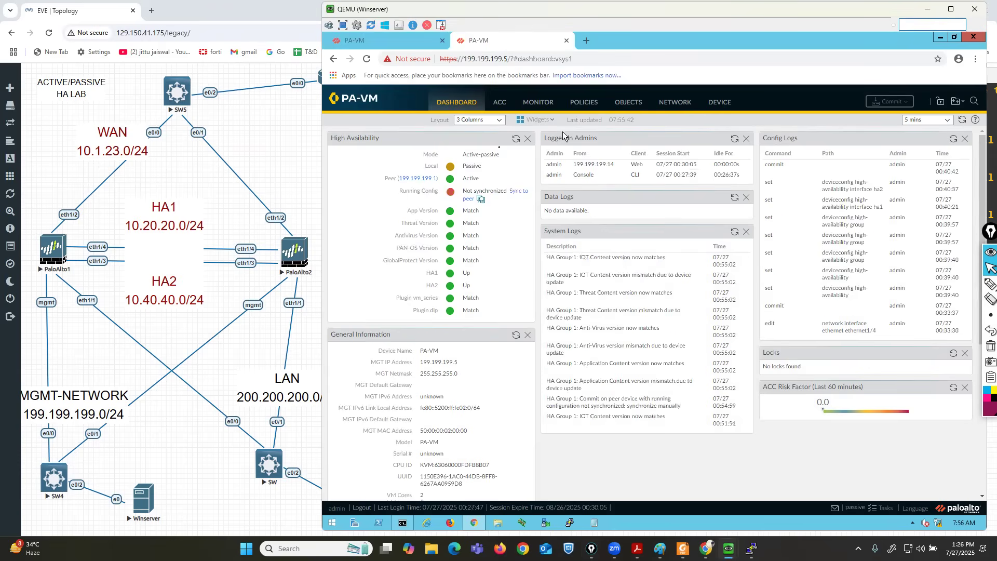
click(981, 28)
click(962, 119)
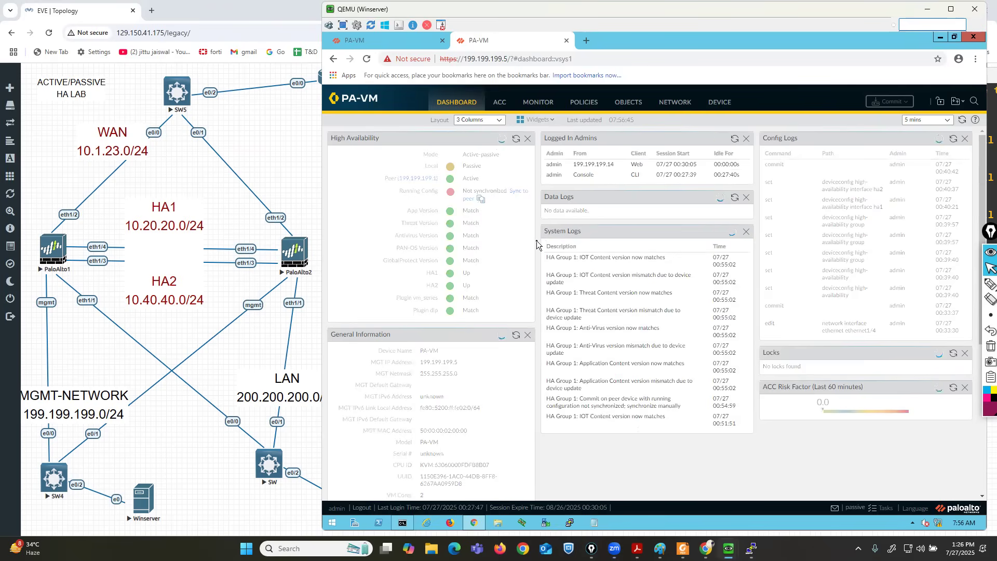
click(678, 107)
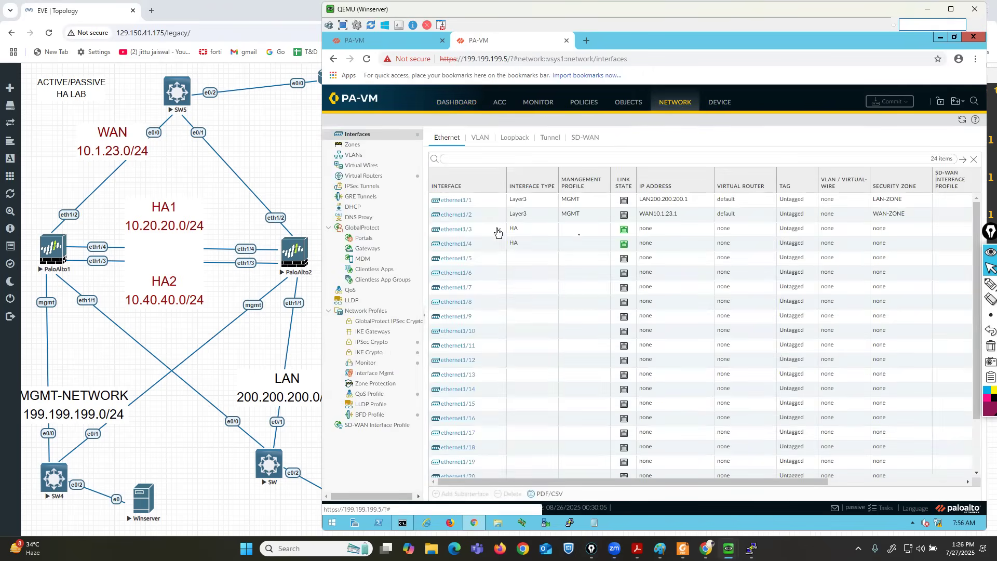
Confirm the synced ethernet1/1, ethernet1/2 addresses and RULE1 policy on the passive firewall.
click(961, 285)
mouse_move(432, 185)
mouse_down()
mouse_move(426, 213)
mouse_move(440, 220)
mouse_move(661, 225)
mouse_move(862, 226)
mouse_move(937, 191)
mouse_move(427, 186)
mouse_up()
click(990, 345)
click(585, 102)
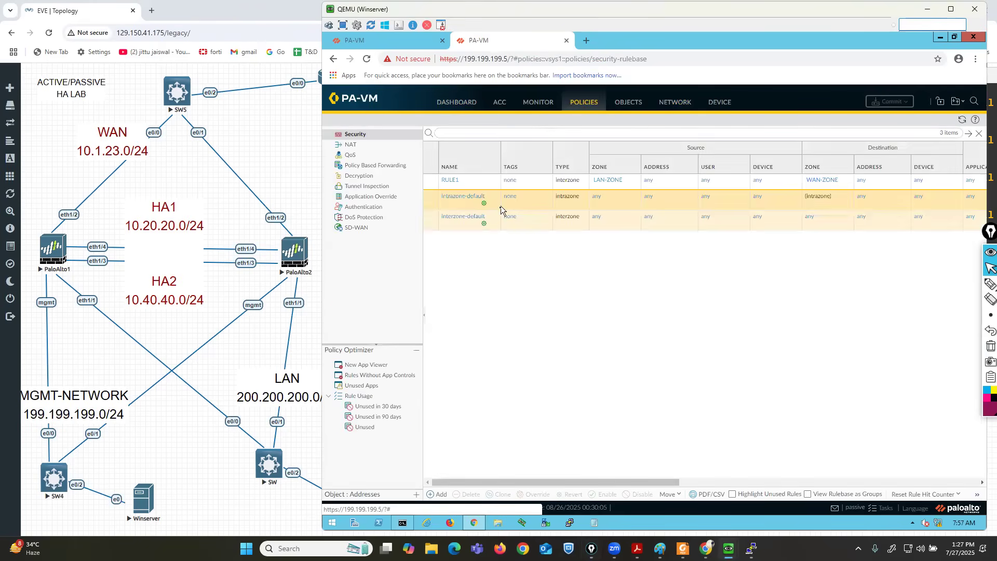
click(673, 108)
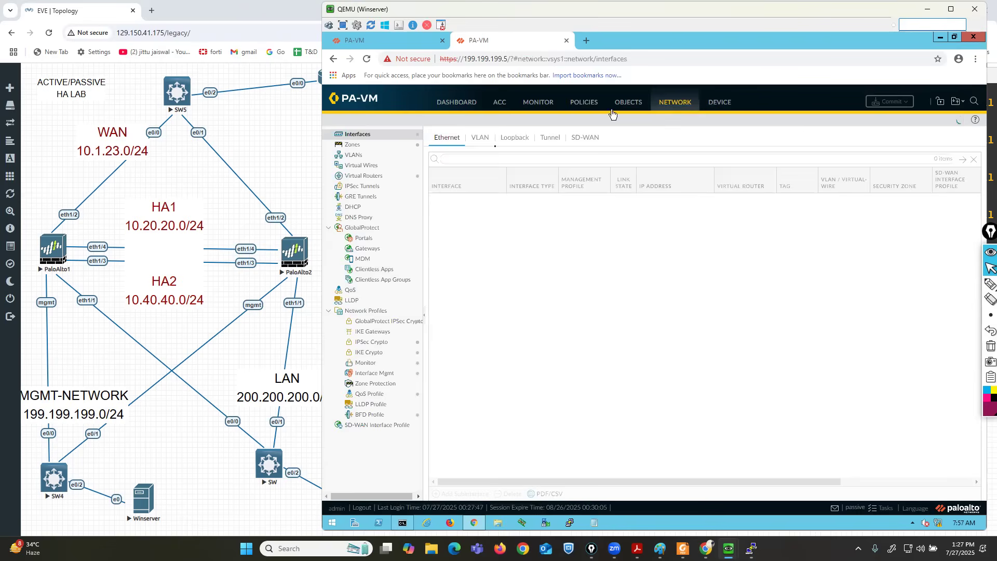
click(446, 103)
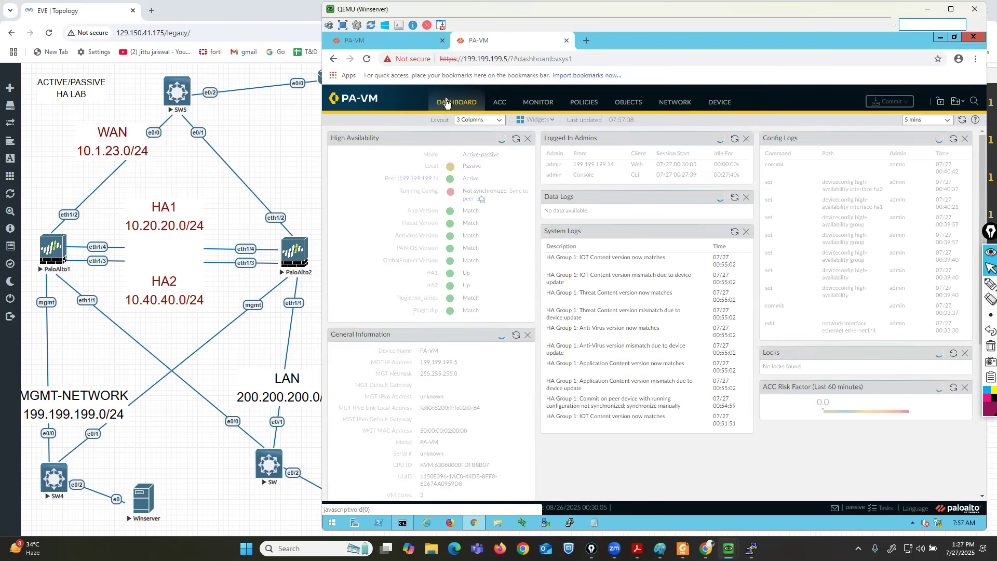
Mark PaloAlto1's Active HA state on its dashboard and the topology.
click(383, 41)
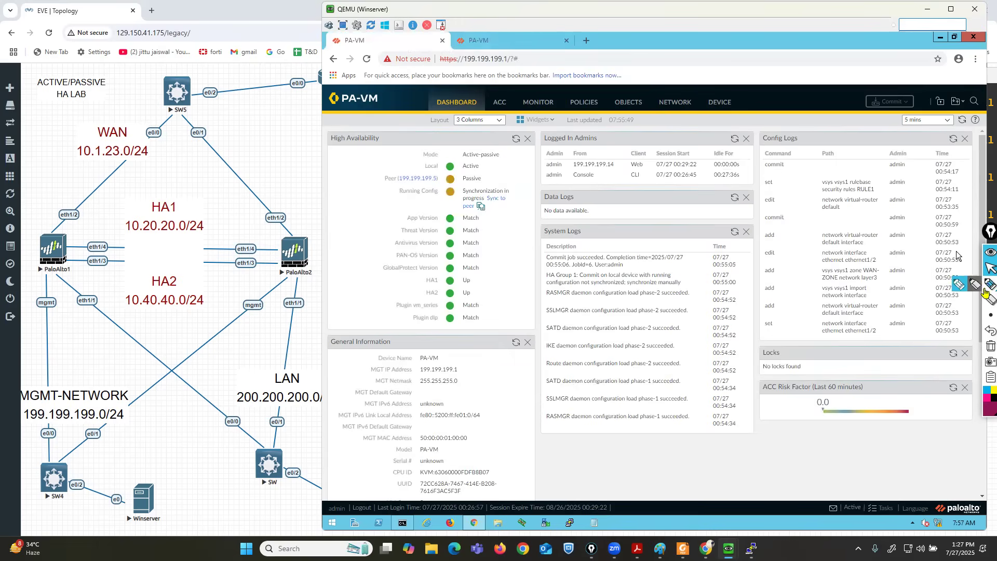
click(958, 284)
mouse_move(492, 168)
mouse_down()
mouse_move(483, 166)
mouse_move(500, 158)
mouse_up()
mouse_move(79, 229)
mouse_down()
mouse_move(49, 228)
mouse_move(21, 266)
mouse_move(91, 278)
mouse_move(78, 229)
mouse_up()
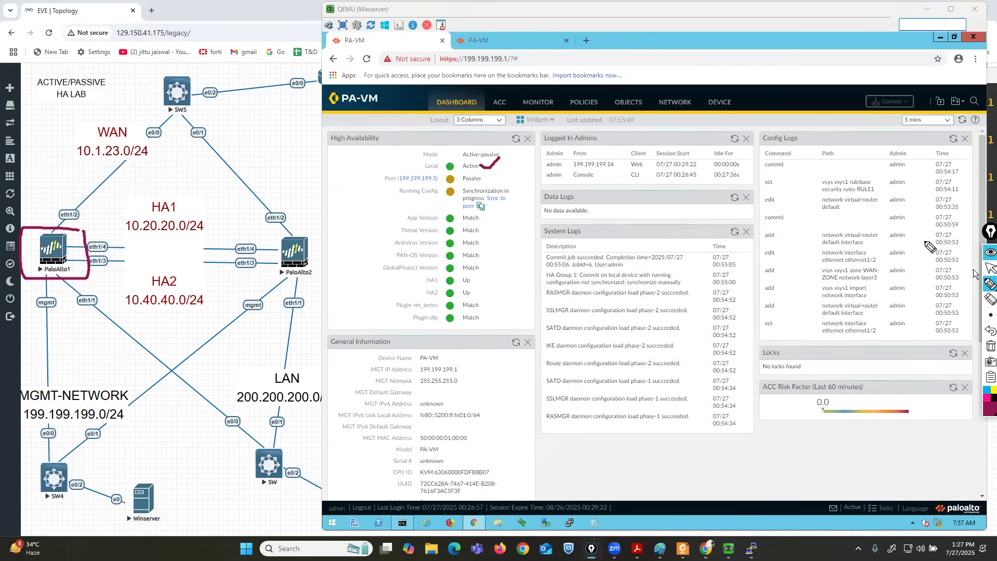
click(989, 268)
click(283, 172)
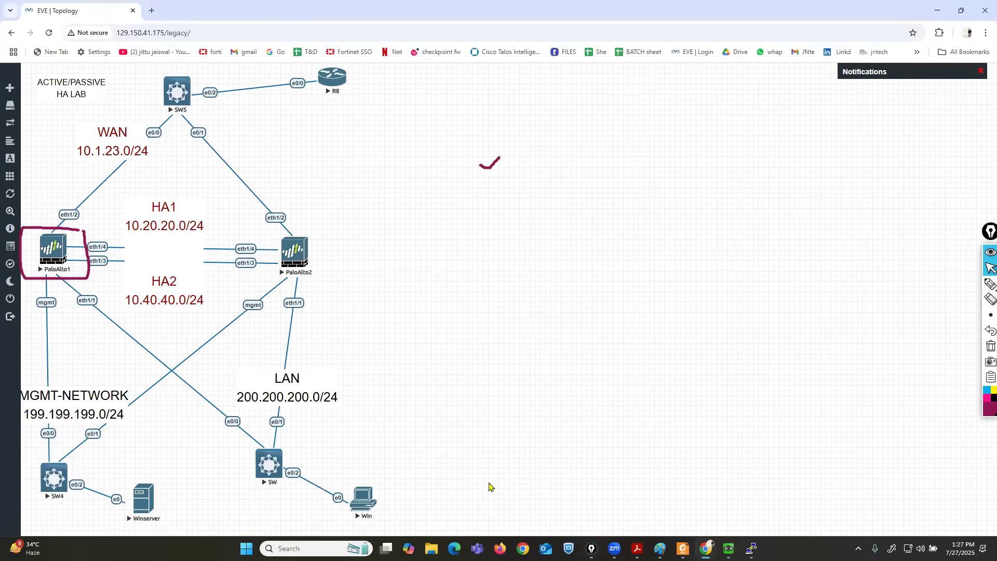
Start a continuous ping from the Win client to 10.1.23.10, annotating R8 as .10.
mouse_move(728, 548)
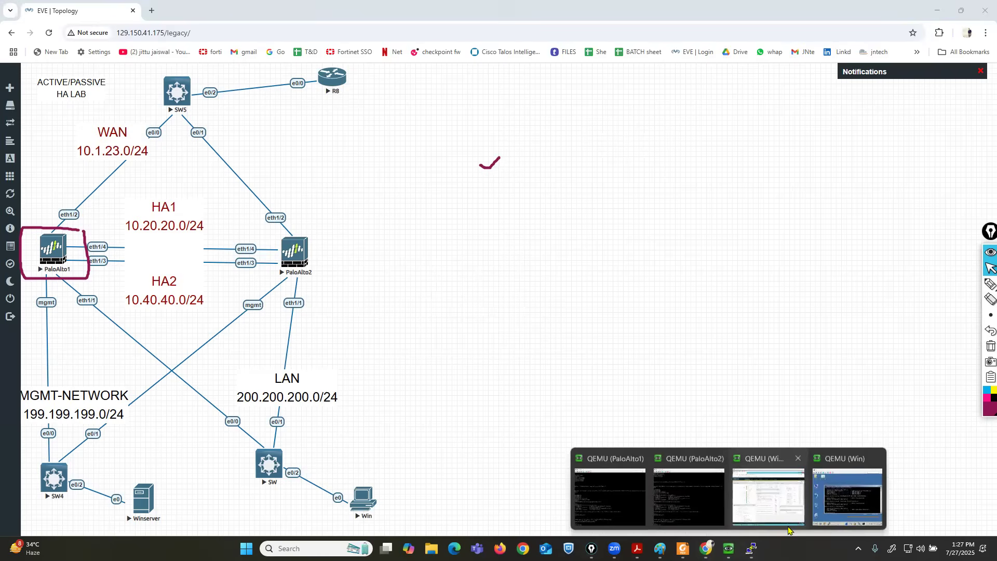
click(849, 504)
key(Return)
key(Return)
key(Return)
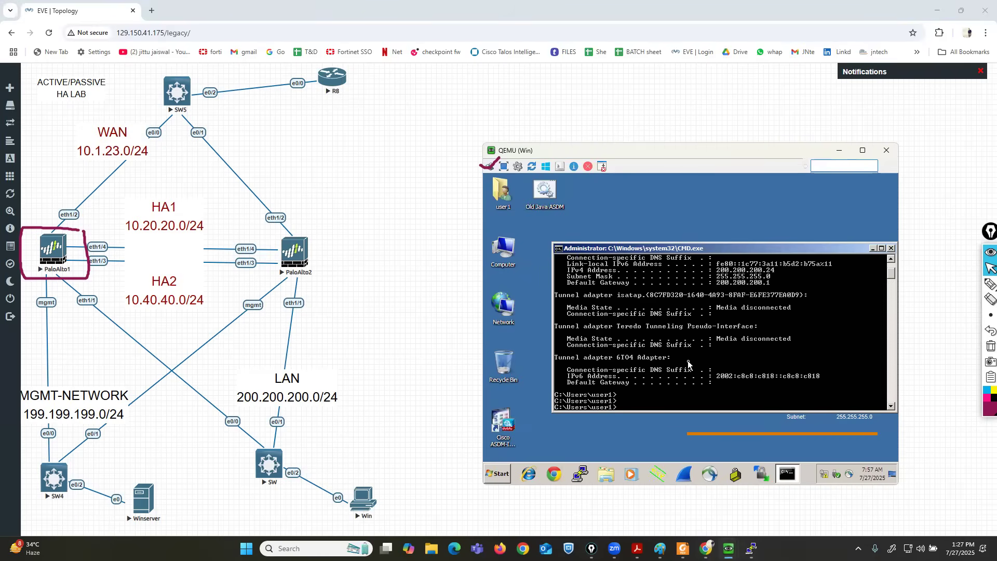
text(PING 10.1.23.10 -t)
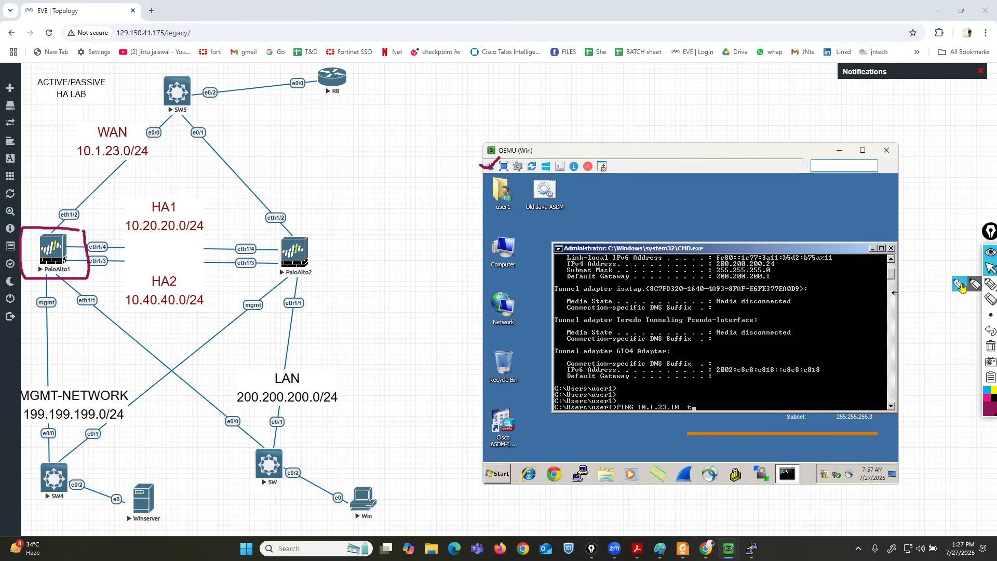
click(990, 284)
mouse_move(374, 475)
mouse_down()
mouse_move(339, 525)
mouse_move(384, 481)
mouse_move(248, 431)
mouse_move(53, 249)
mouse_move(206, 100)
mouse_move(299, 77)
mouse_up()
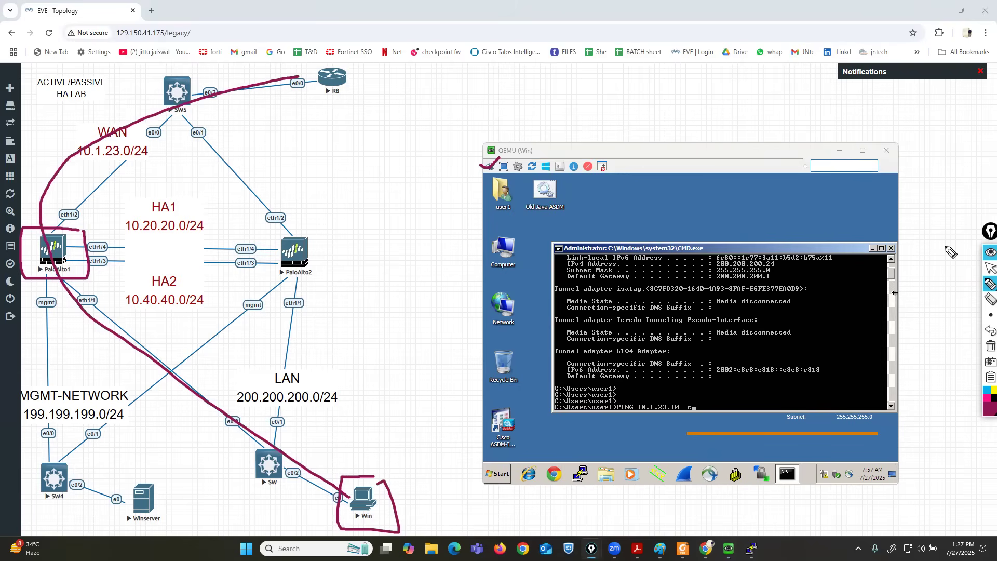
drag(649, 415, 681, 414)
click(289, 60)
mouse_move(293, 46)
mouse_down()
mouse_move(294, 65)
mouse_move(310, 62)
mouse_move(302, 50)
mouse_up()
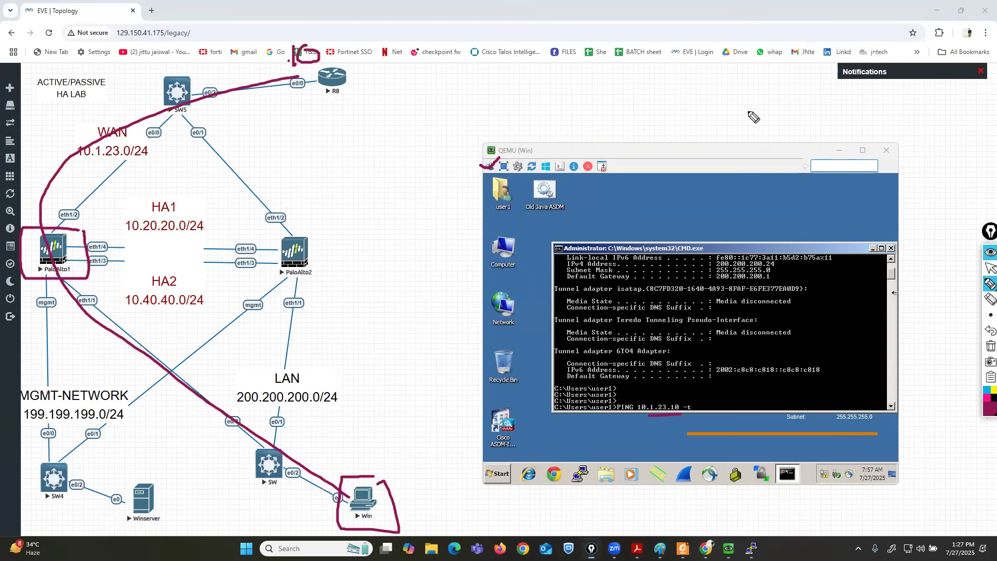
click(990, 268)
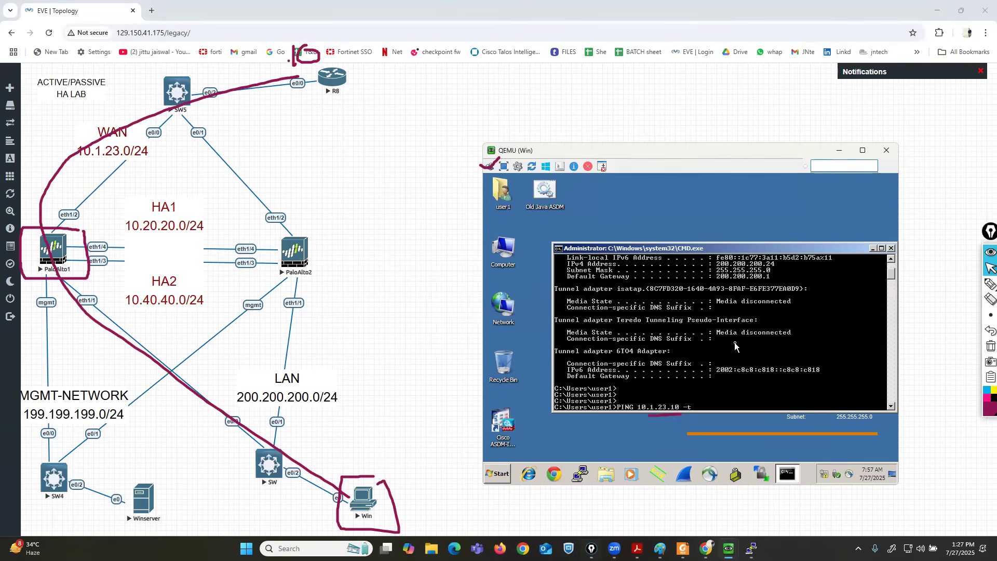
key(Return)
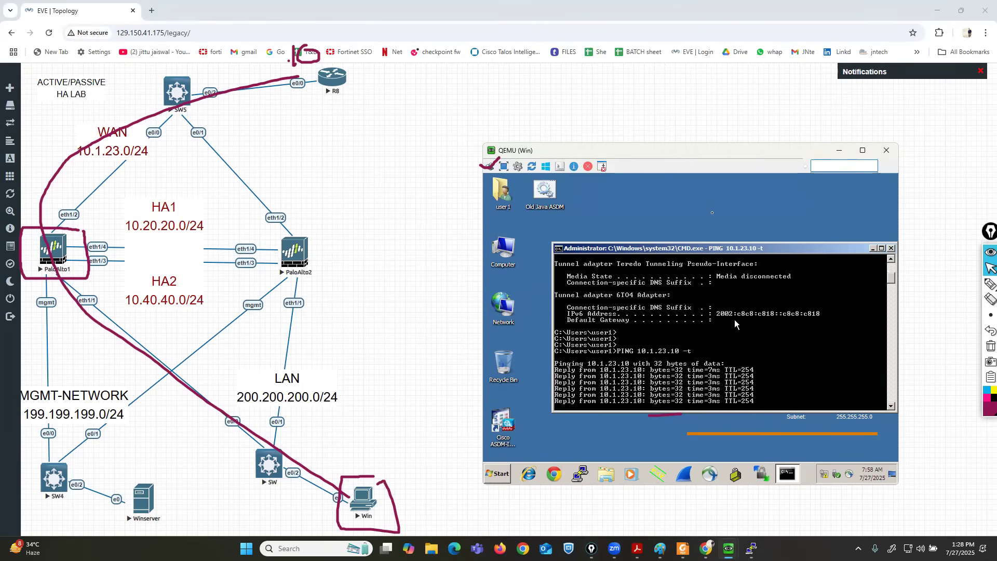
Move the Win VM window aside and bring forward the Winserver console's PA-VM dashboard.
drag(685, 154, 787, 203)
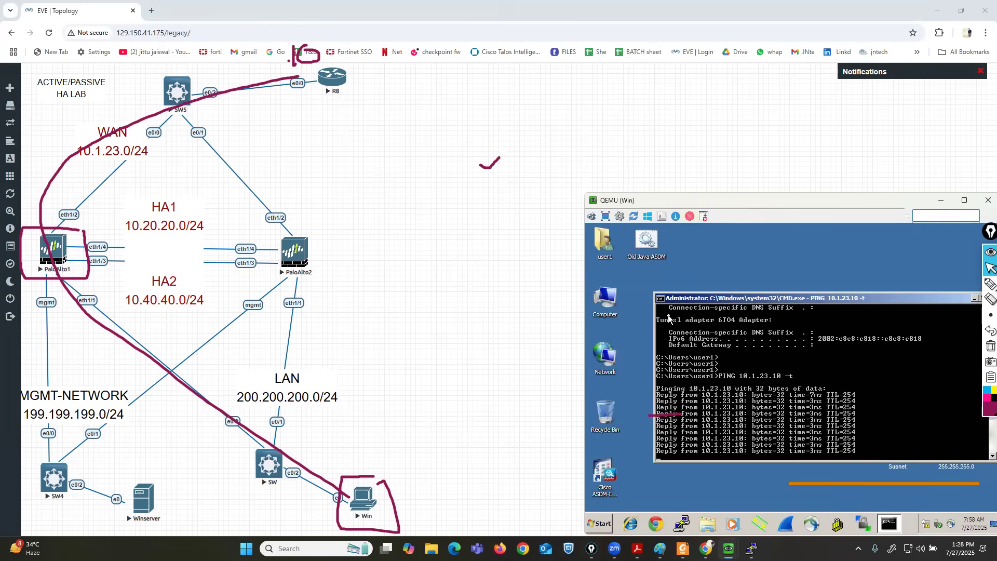
mouse_move(728, 545)
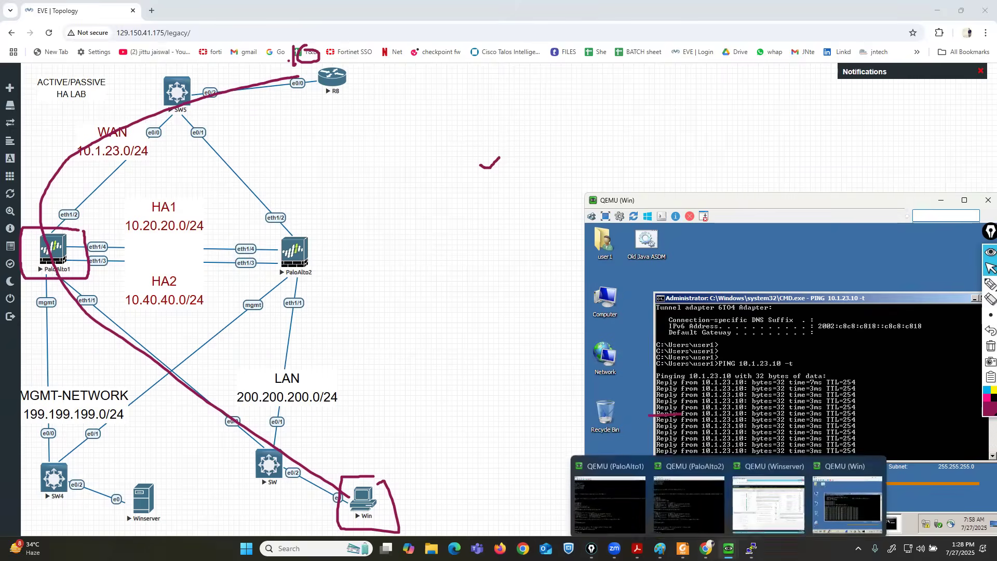
click(769, 501)
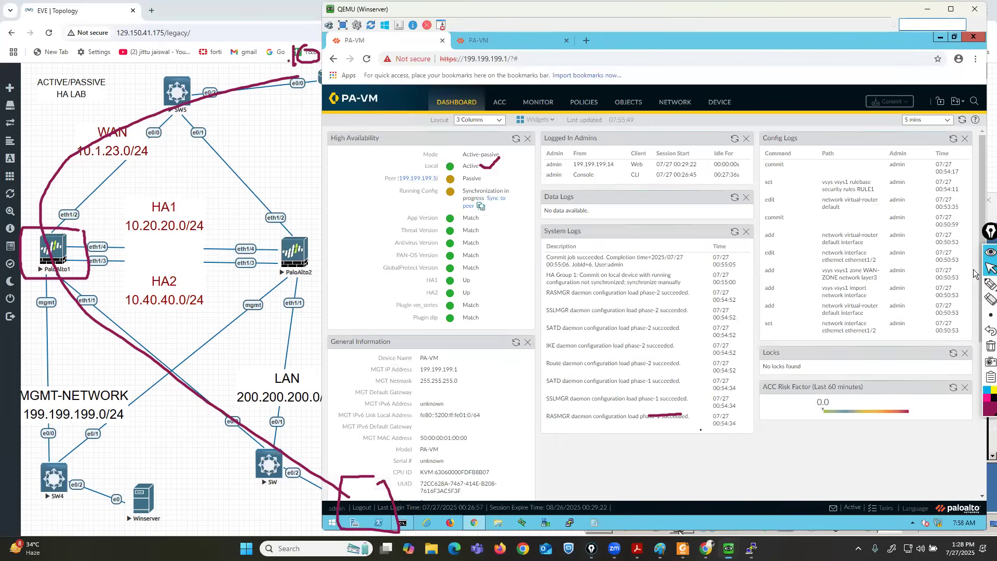
Refresh the PaloAlto1 dashboard and mark its synchronized running config and Active HA state.
click(964, 120)
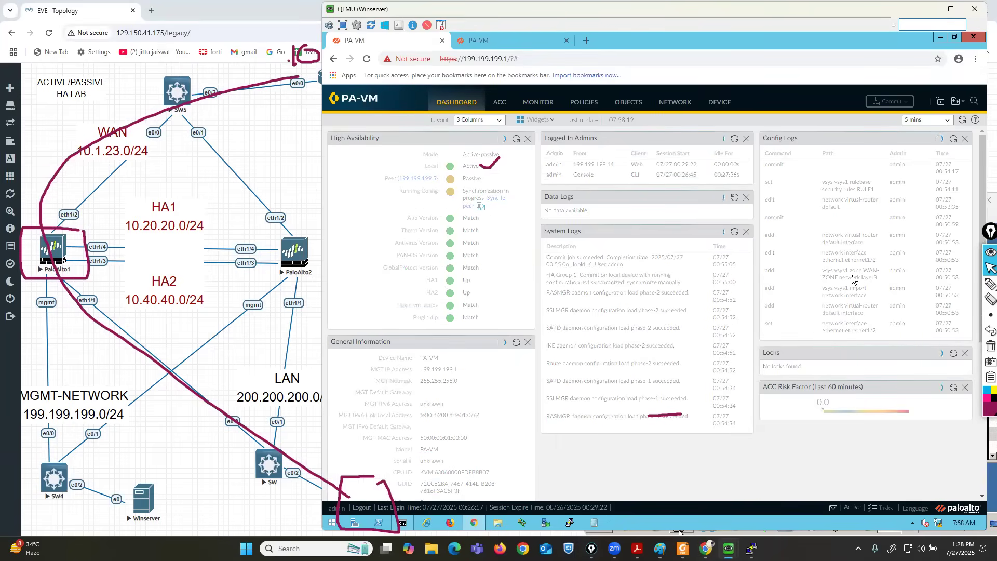
click(990, 283)
drag(391, 198, 504, 198)
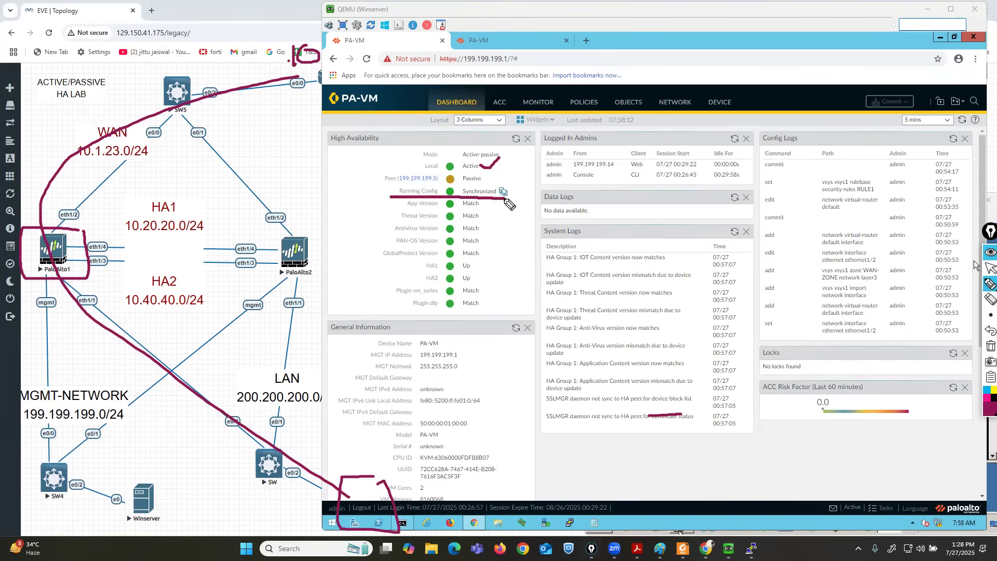
click(990, 330)
click(990, 330)
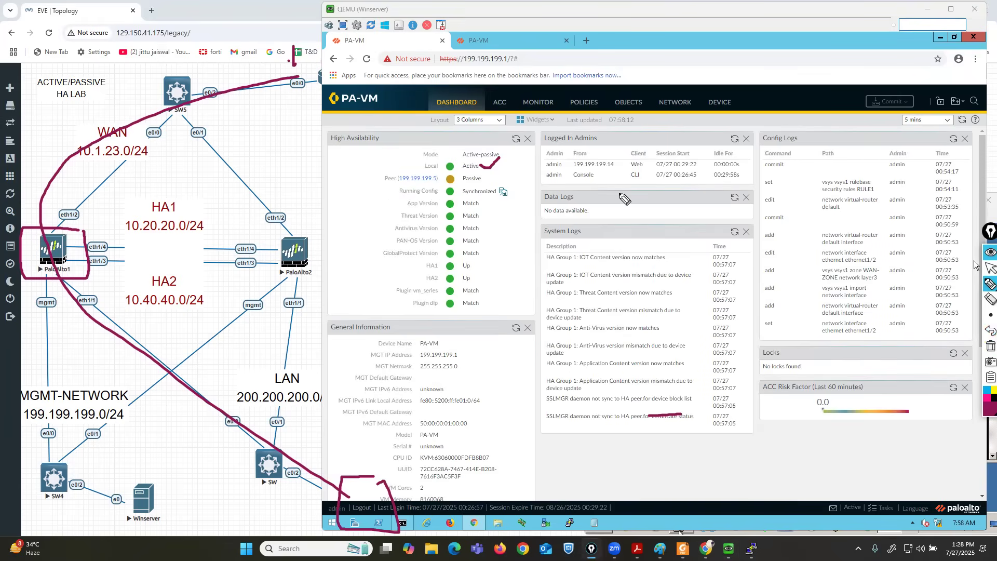
mouse_move(420, 170)
mouse_down()
mouse_move(490, 168)
mouse_move(423, 163)
mouse_move(417, 175)
mouse_move(487, 172)
mouse_up()
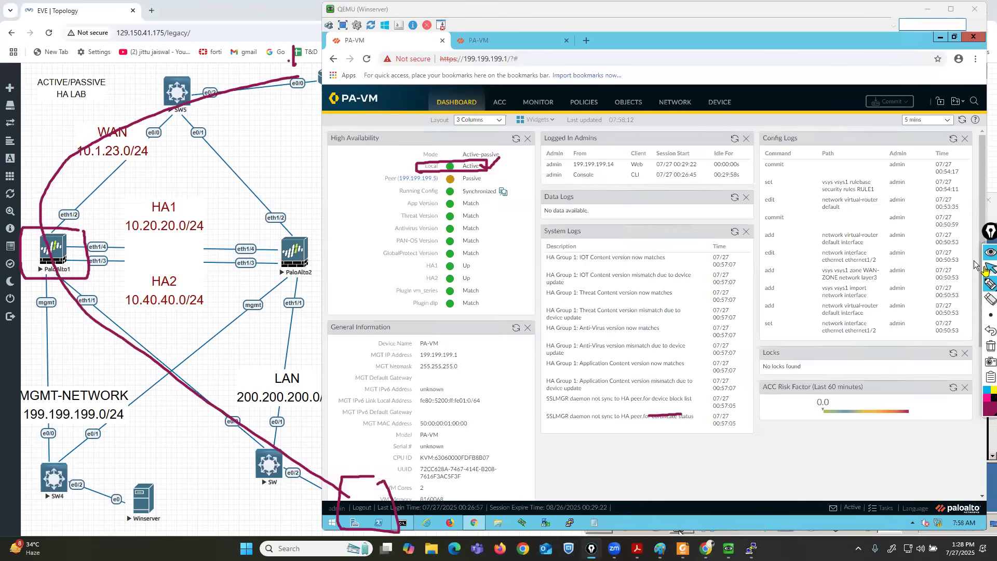
On the 199.199.199.5 firewall dashboard, mark the local Passive HA state, then clear annotations.
click(498, 40)
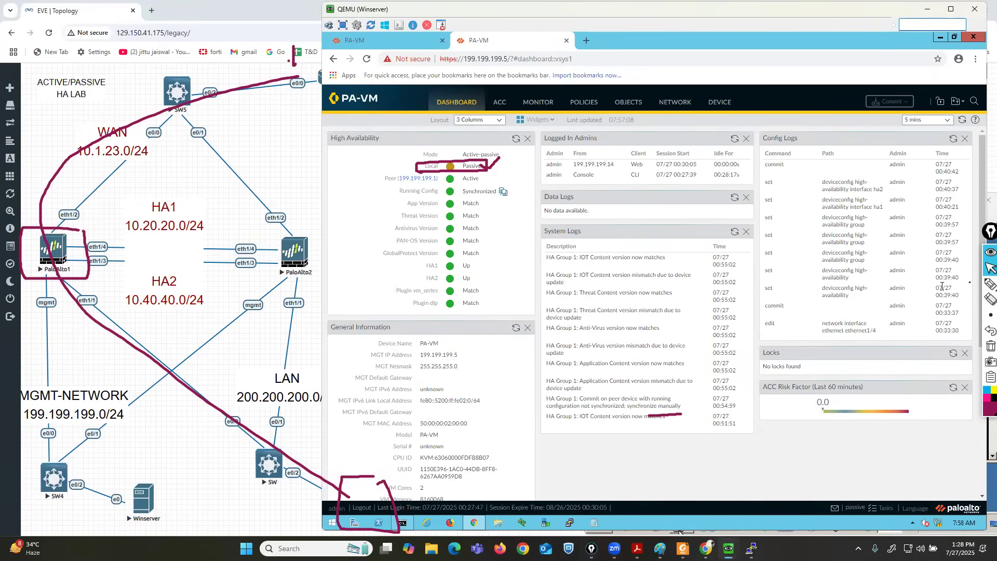
click(991, 284)
drag(491, 167, 529, 154)
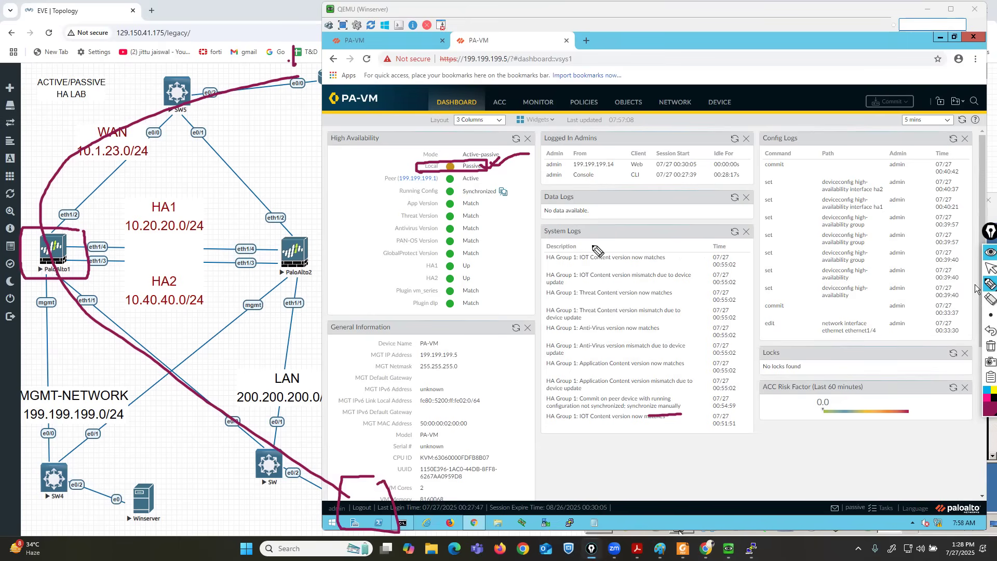
click(989, 346)
click(990, 268)
Bring the Win host's ping console forward and minimize the Winserver console to reveal the topology.
mouse_move(728, 546)
click(827, 494)
click(924, 7)
Stop the PaloAlto1 node and bring the Win host's ping console forward.
right_click(58, 249)
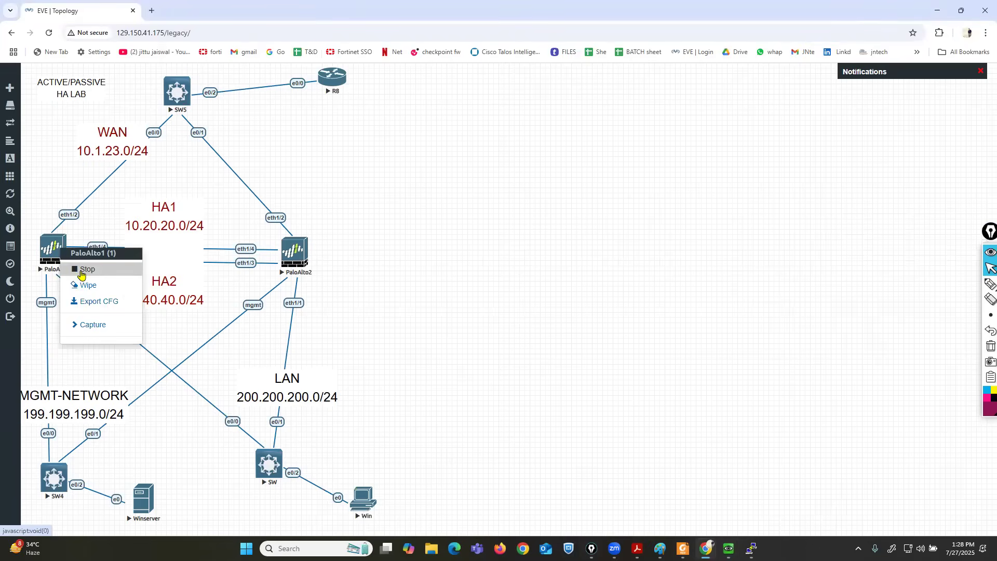
click(82, 270)
mouse_move(729, 548)
click(847, 488)
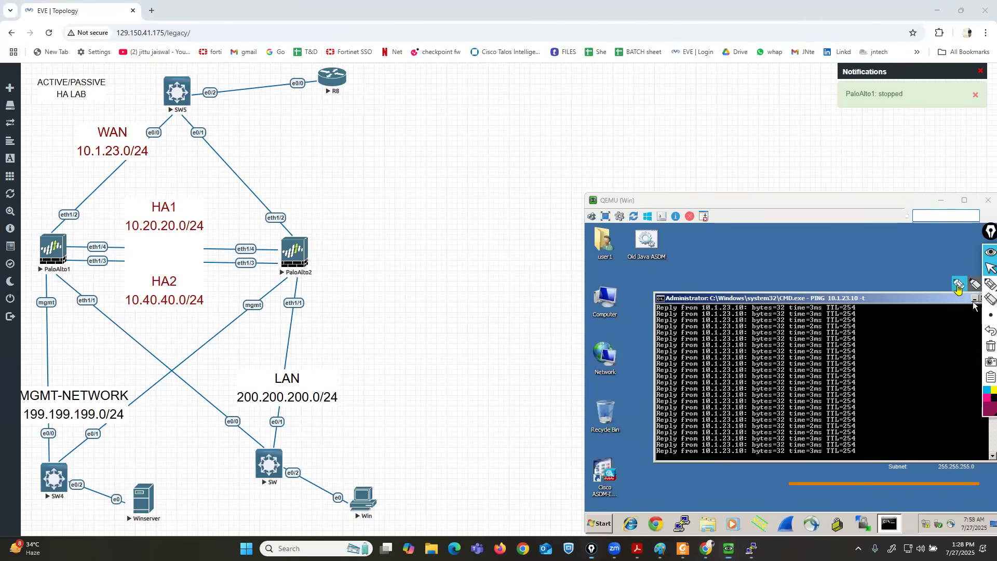
Cross out the stopped PaloAlto1 node and underline the 'Request timed out' replies.
click(989, 284)
drag(62, 225, 25, 257)
mouse_move(26, 292)
mouse_down()
mouse_move(93, 263)
mouse_move(78, 224)
mouse_up()
drag(104, 187, 28, 317)
drag(33, 175, 119, 387)
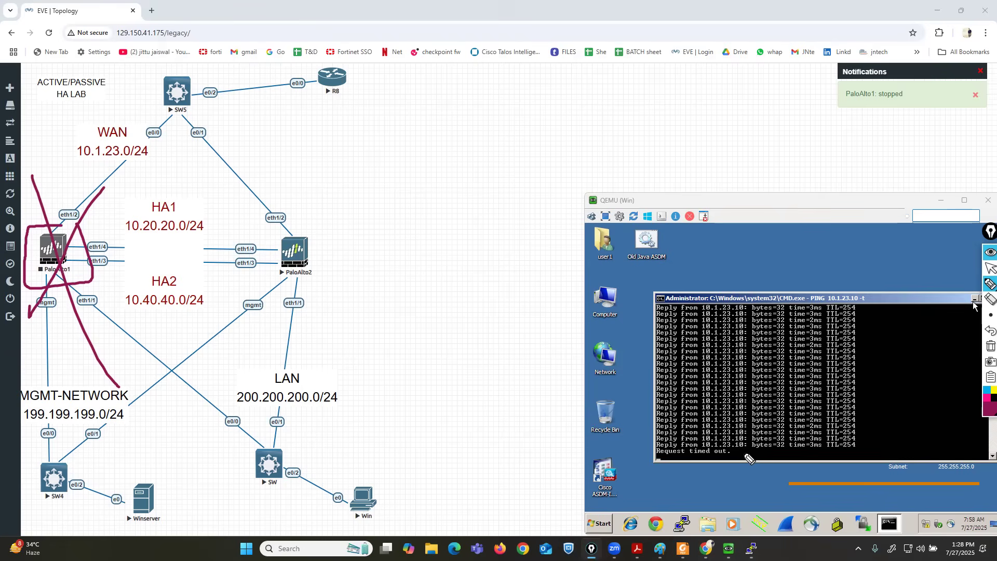
drag(729, 445, 752, 443)
drag(738, 452, 756, 450)
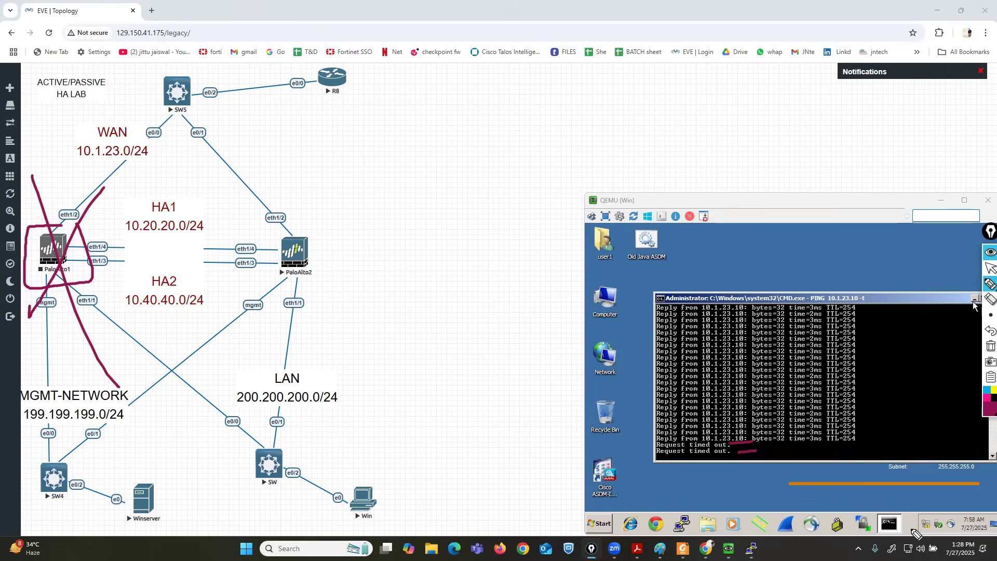
click(984, 269)
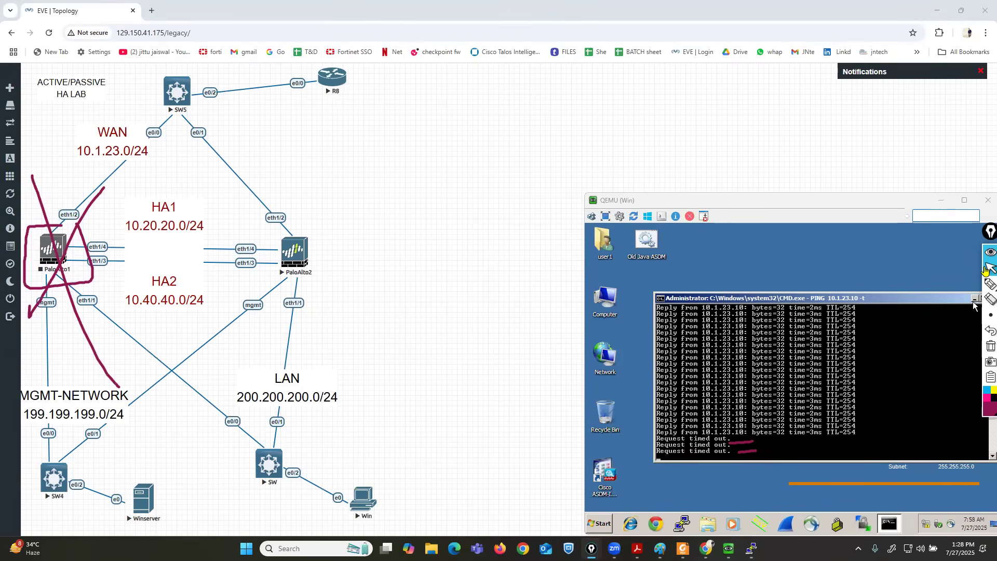
click(985, 349)
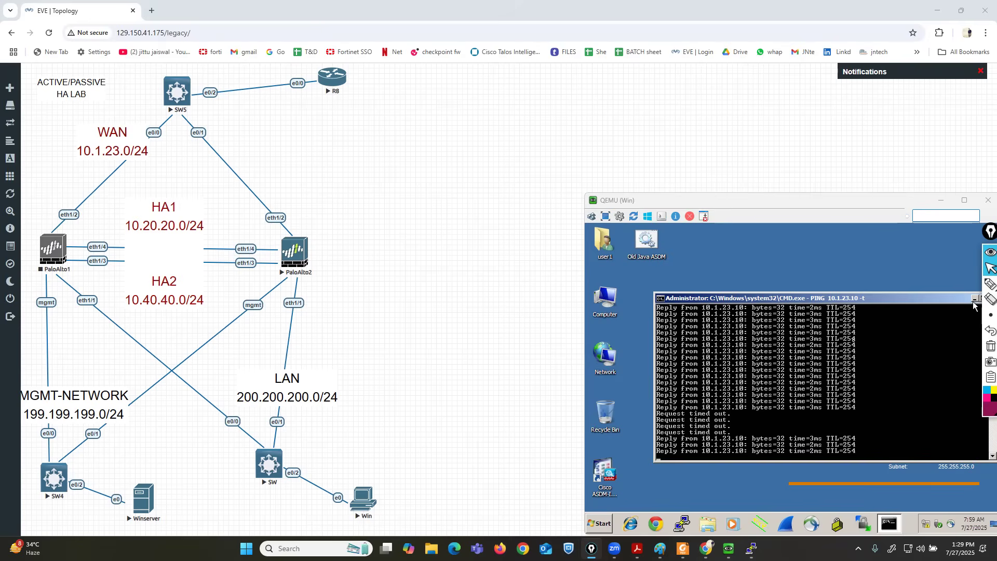
Tick the resumed ping replies in yellow, then return to the Winserver console.
click(990, 283)
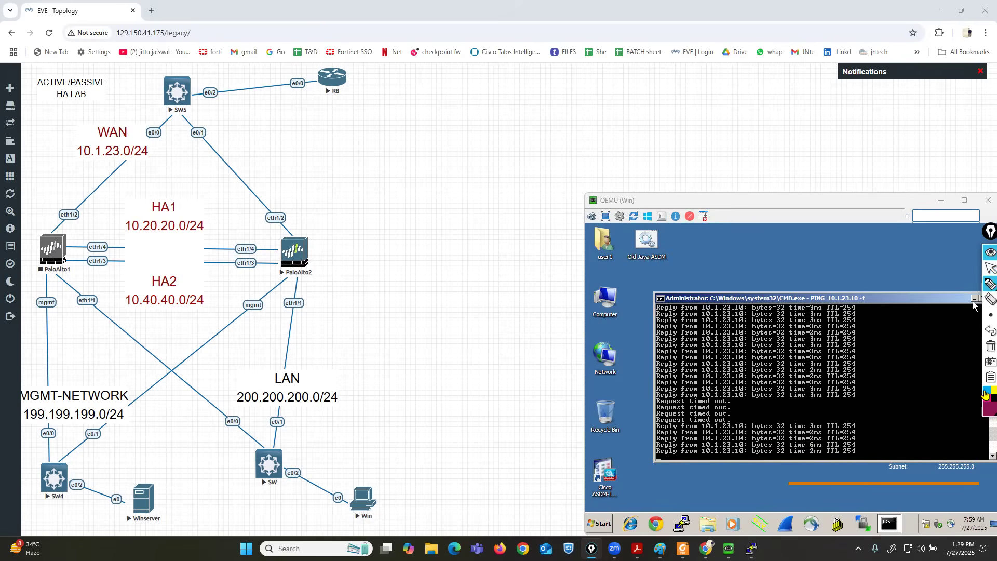
click(993, 389)
drag(860, 414, 897, 410)
drag(860, 443, 900, 439)
click(990, 268)
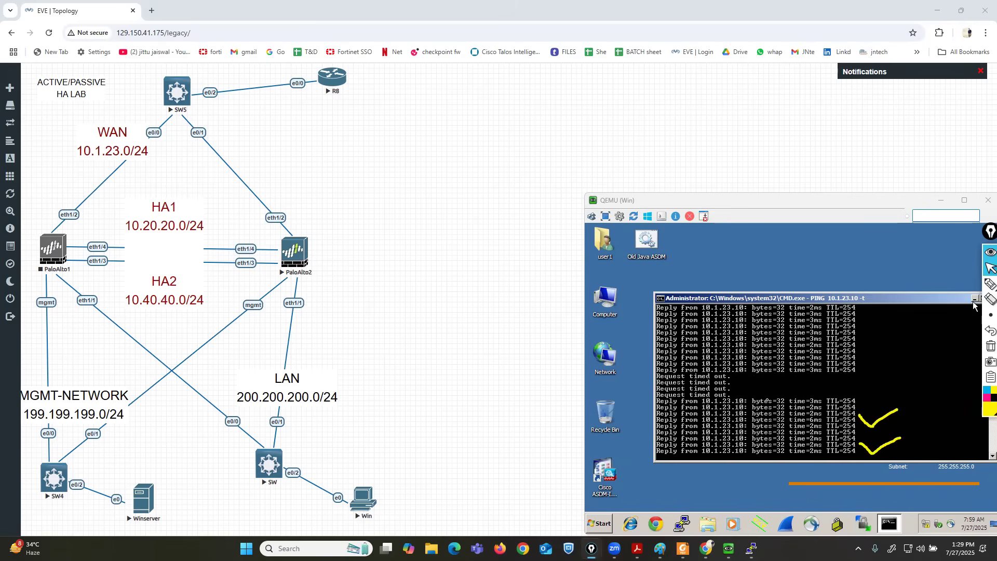
mouse_move(728, 548)
click(736, 492)
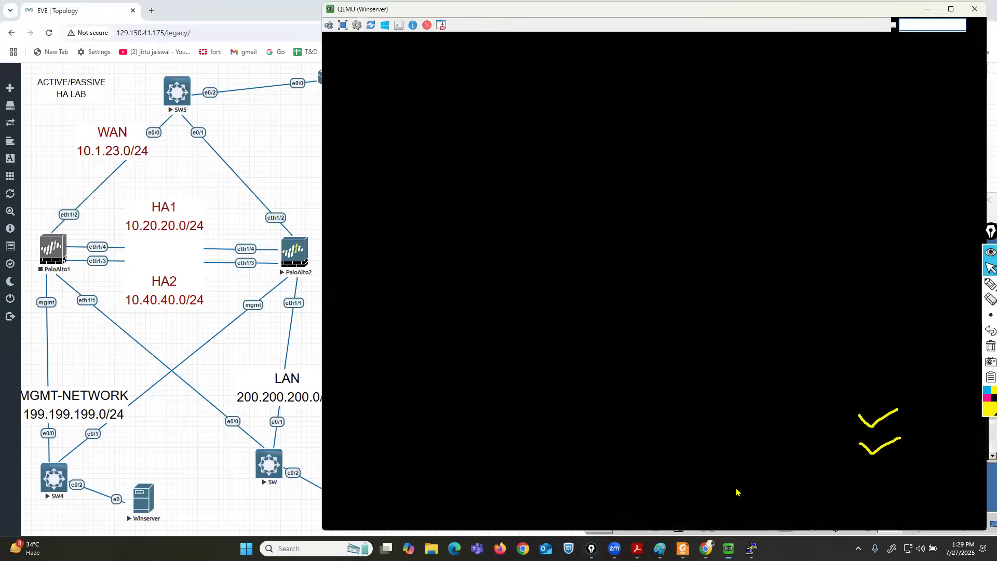
Outline the Winserver firewall dashboard window with the highlighter.
click(990, 283)
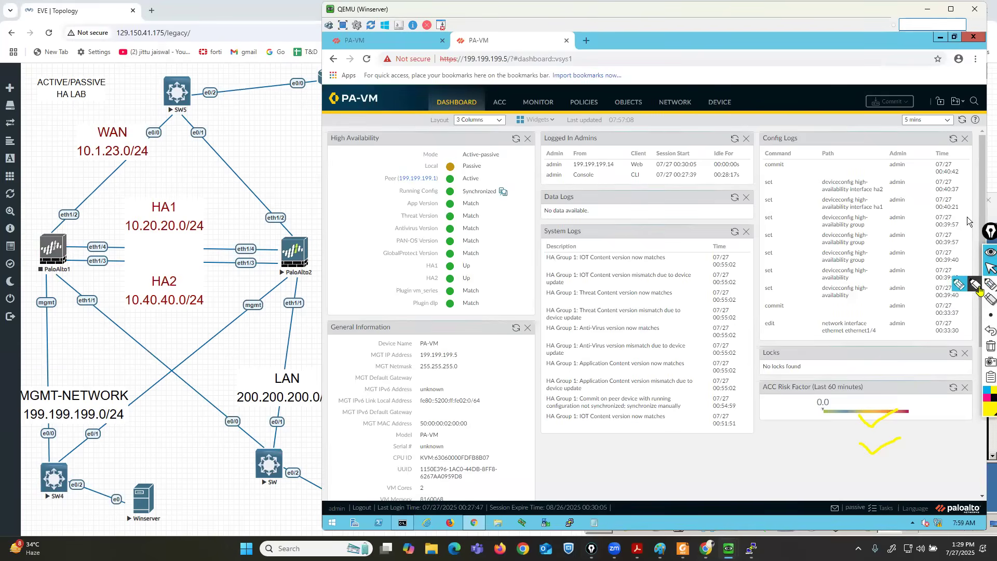
mouse_move(467, 88)
mouse_down()
mouse_move(286, 439)
mouse_move(994, 535)
mouse_move(931, 19)
mouse_up()
drag(814, 29, 330, 80)
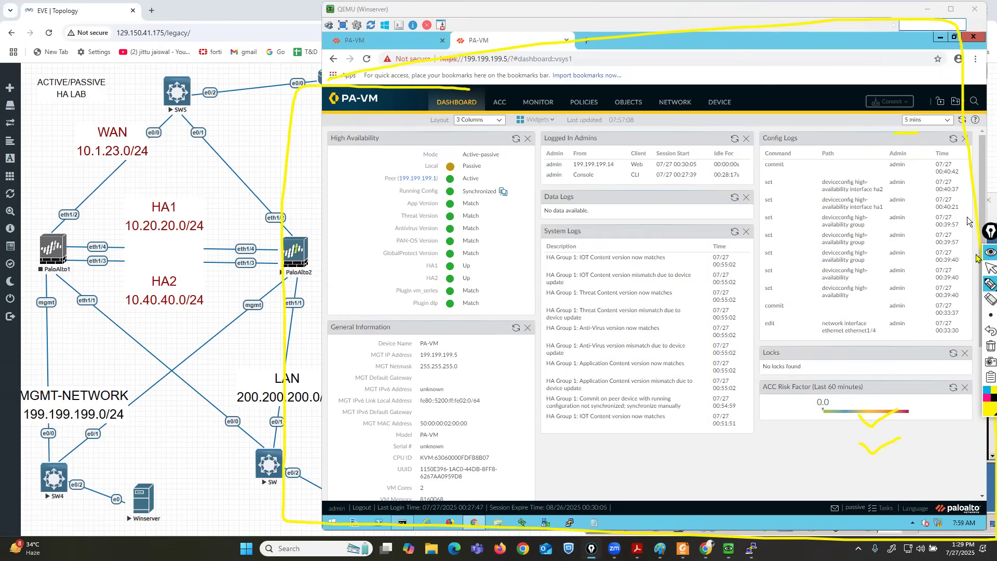
click(990, 268)
Refresh the 199.199.199.5 dashboard and mark the local unit's new Active HA state.
click(962, 119)
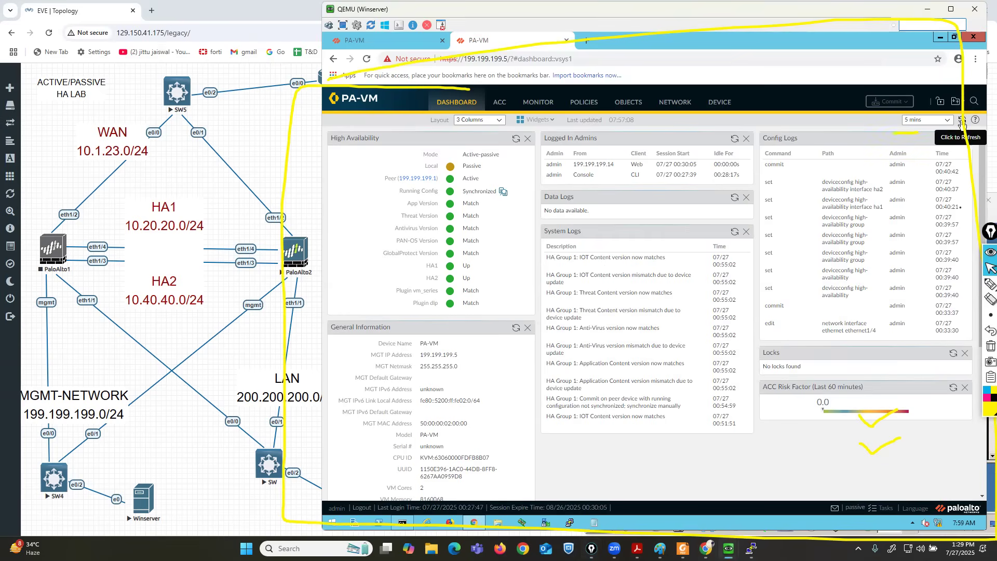
mouse_move(990, 284)
click(959, 285)
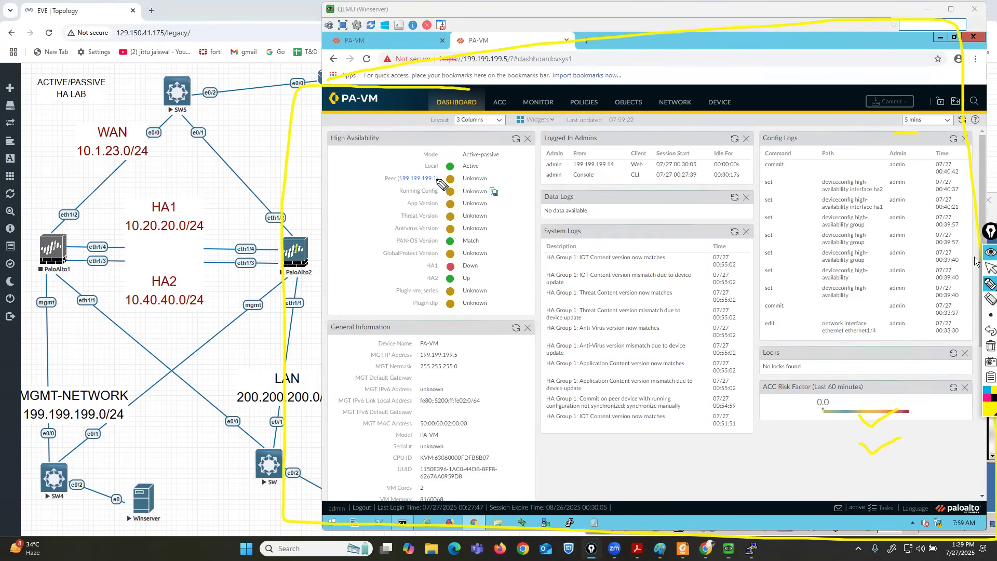
mouse_move(421, 178)
mouse_down()
mouse_move(496, 165)
mouse_move(436, 156)
mouse_move(410, 167)
mouse_move(423, 177)
mouse_up()
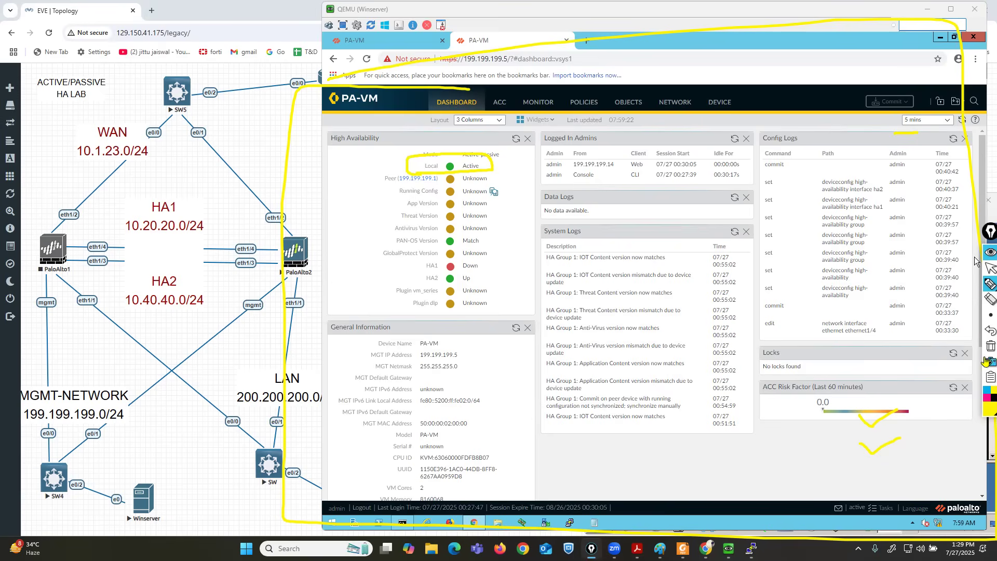
click(988, 346)
click(990, 267)
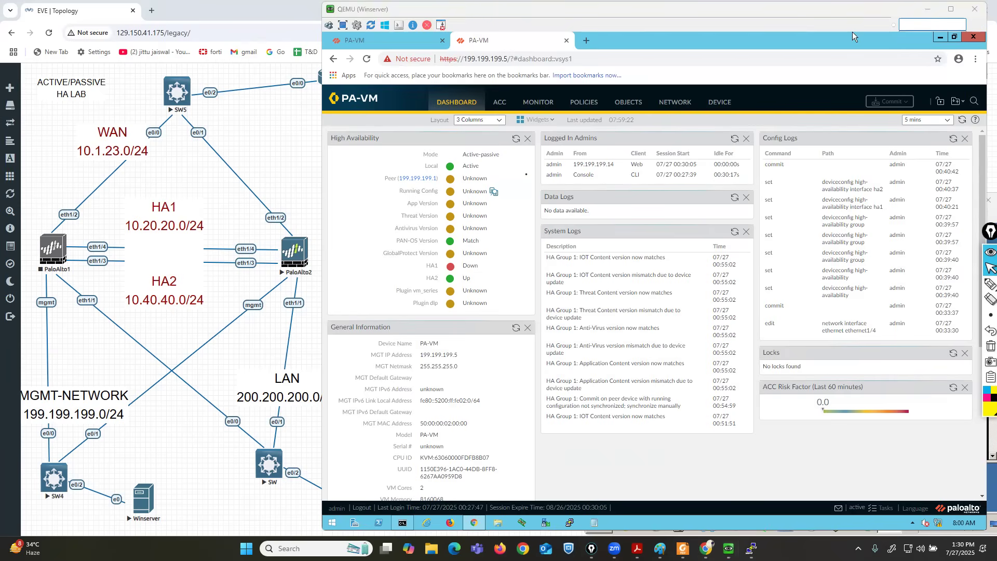
key(XF86AudioRaiseVolume)
click(962, 284)
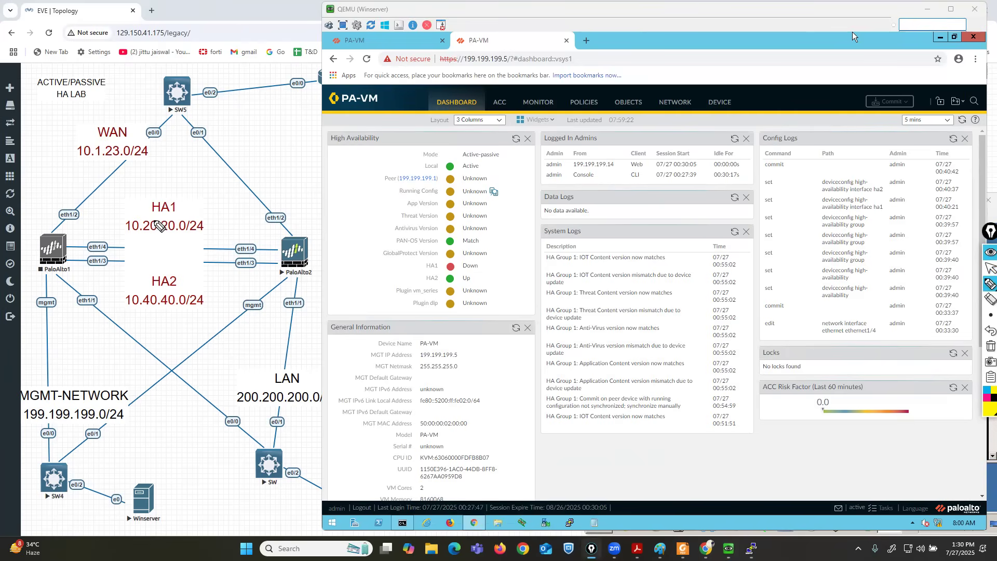
drag(145, 216, 175, 215)
drag(148, 217, 168, 216)
drag(150, 287, 174, 285)
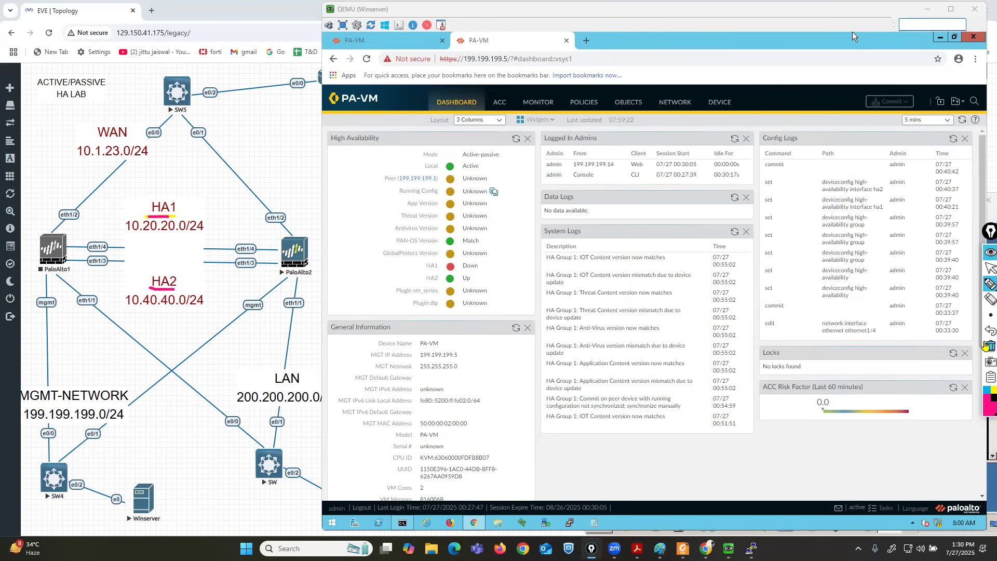
click(988, 346)
Minimize all windows with Win+D to show the Windows desktop and exit drawing mode.
key(super+d)
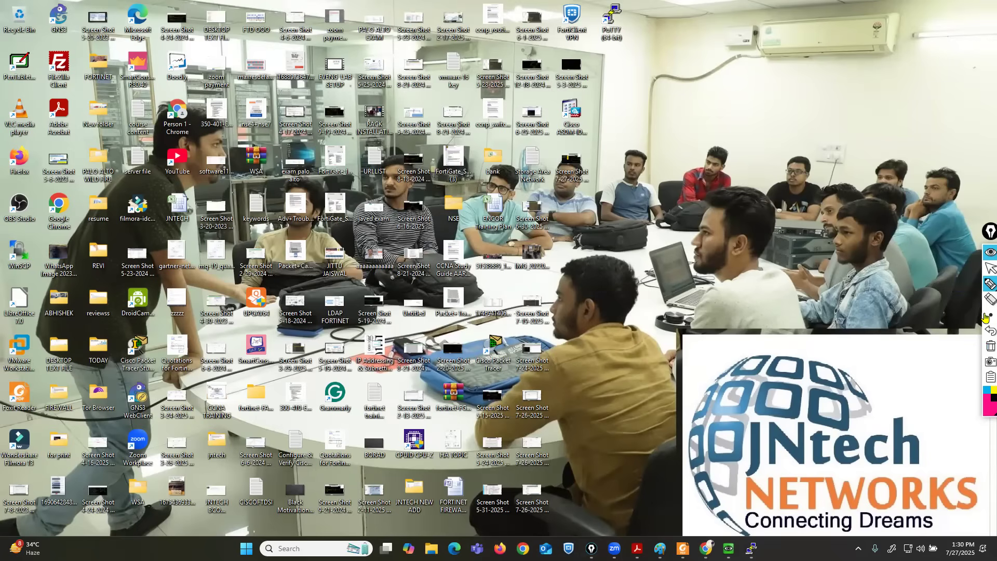
click(989, 267)
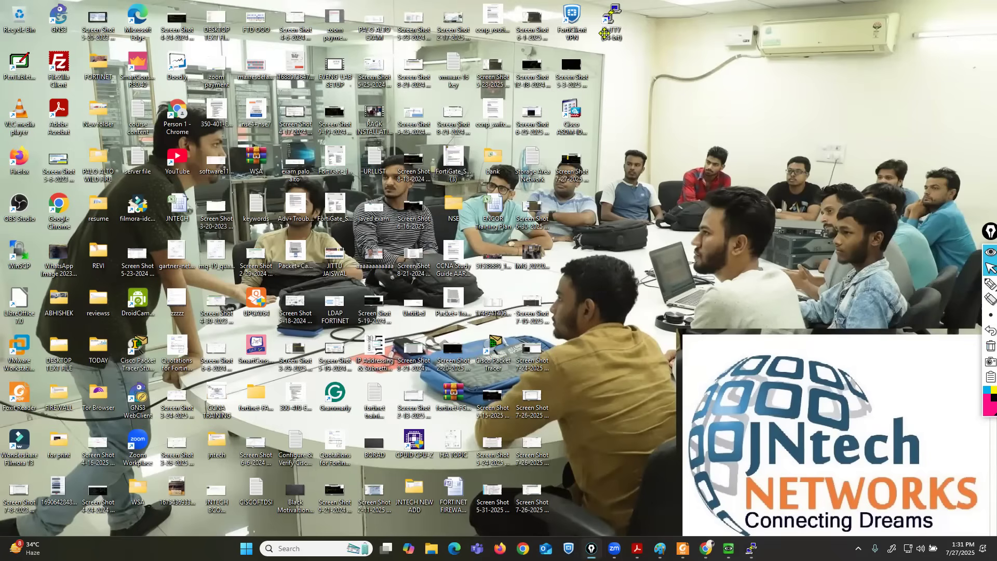